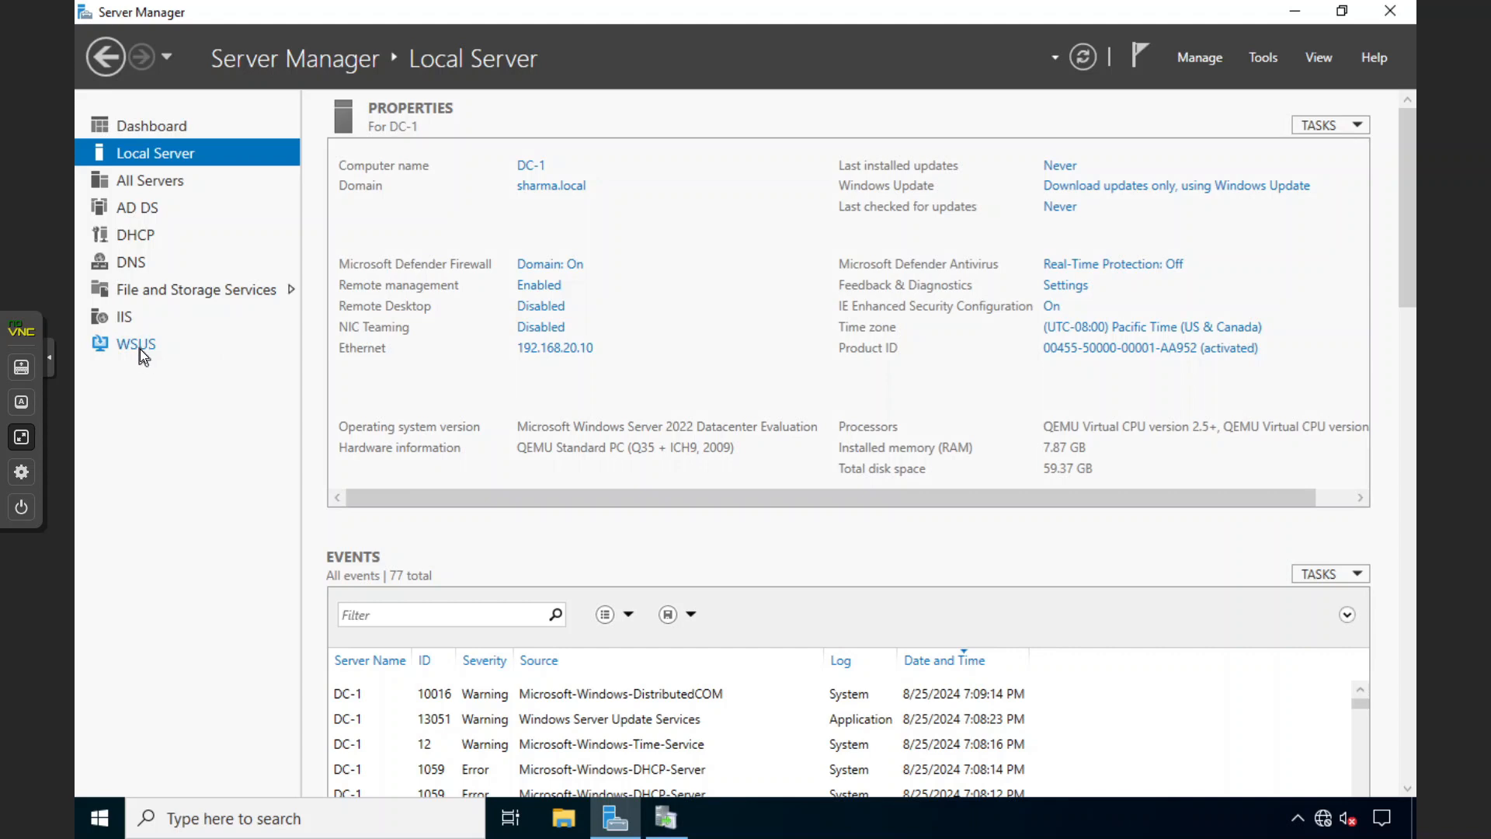
Step: Open the Windows Server Update Services console and show the overview page of server DC-1
click(1263, 57)
scroll(1196, 163, up, 1)
scroll(1181, 233, down, 1)
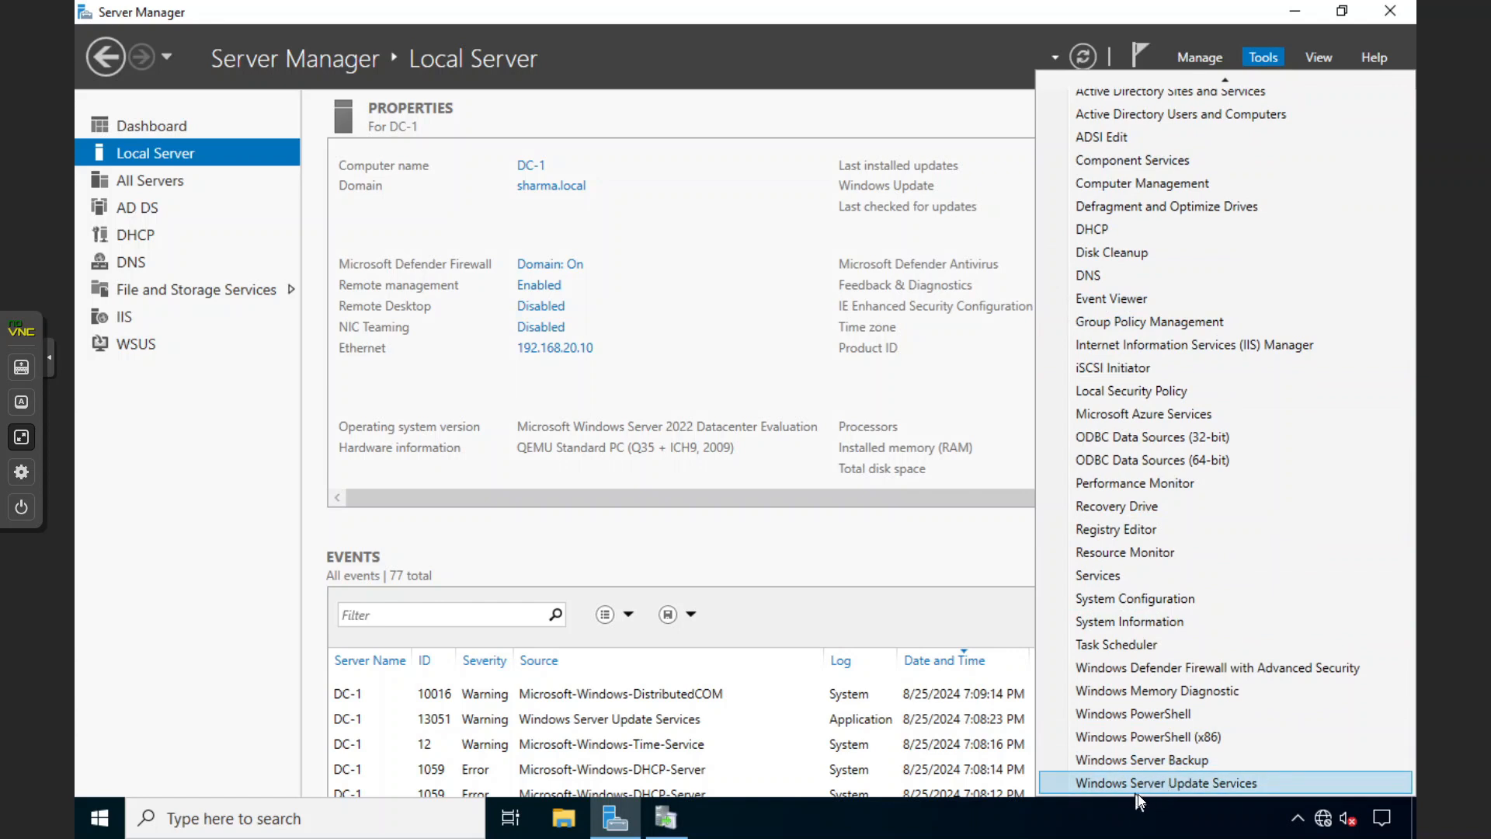
click(1162, 785)
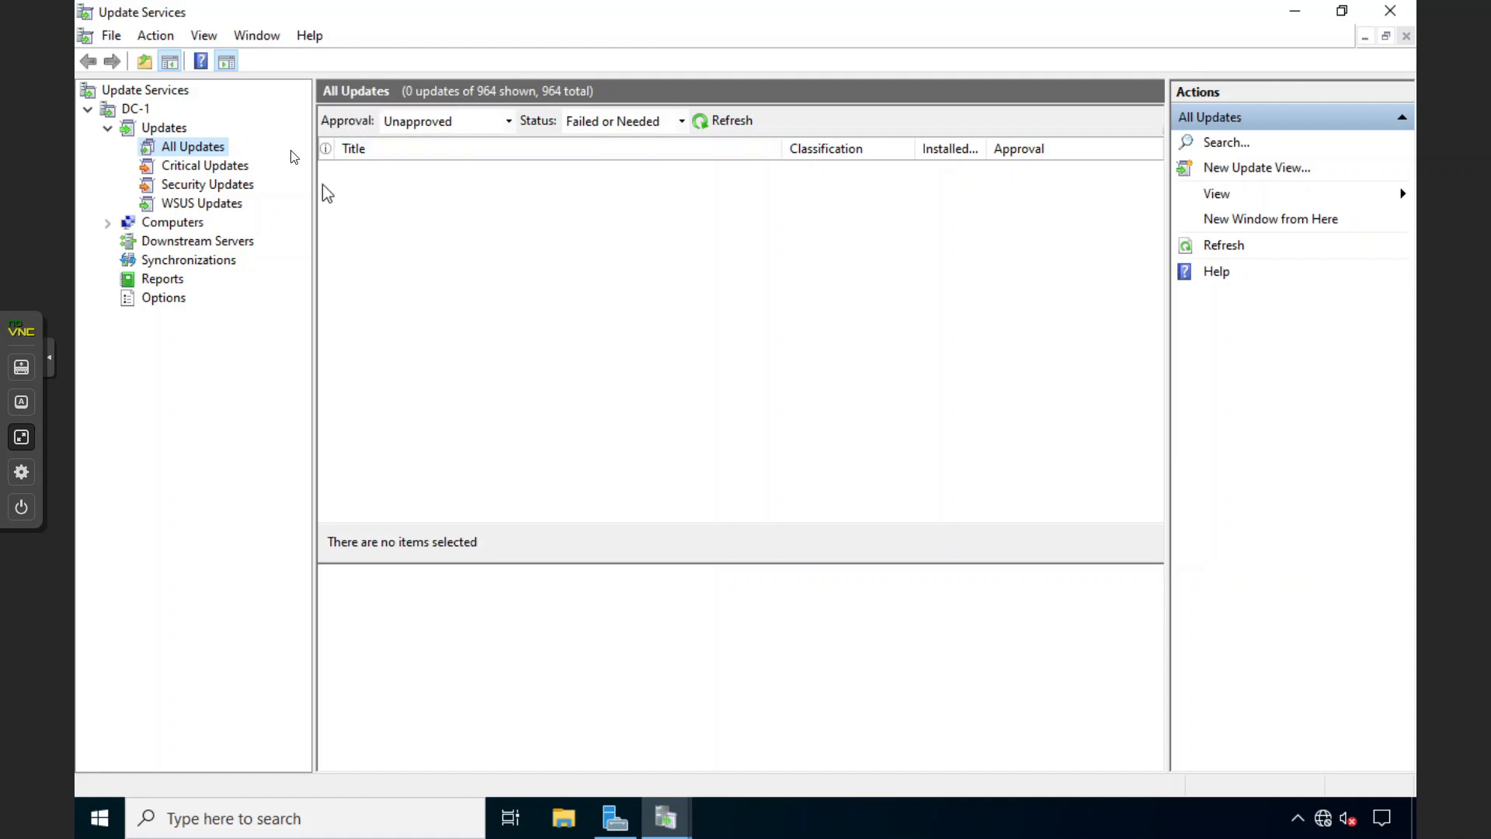
click(141, 114)
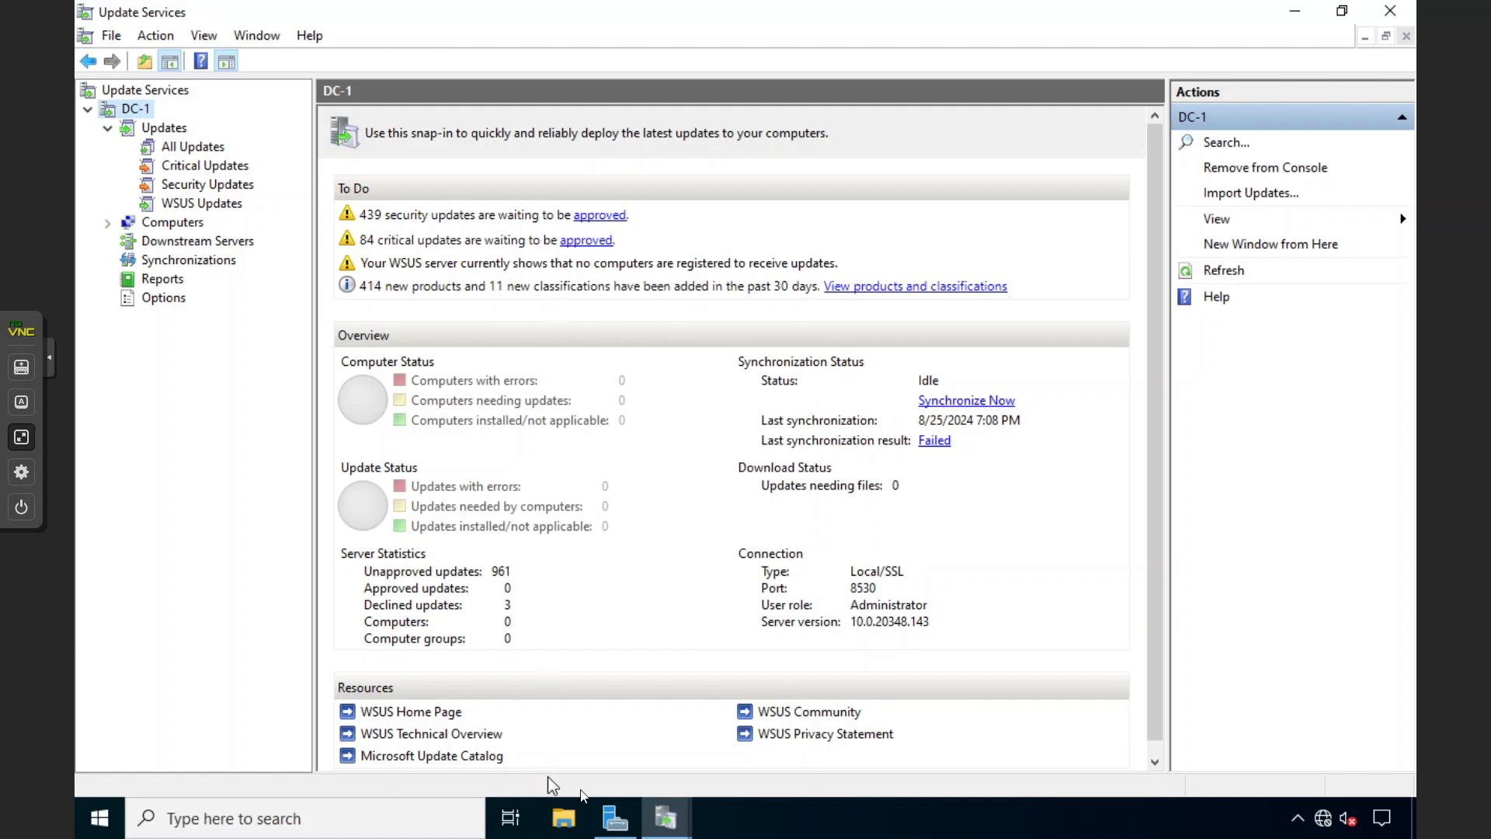
Step: Switch to Server Manager, open the server's network connections, disable the Ethernet adapter and enable Ethernet 2
click(615, 817)
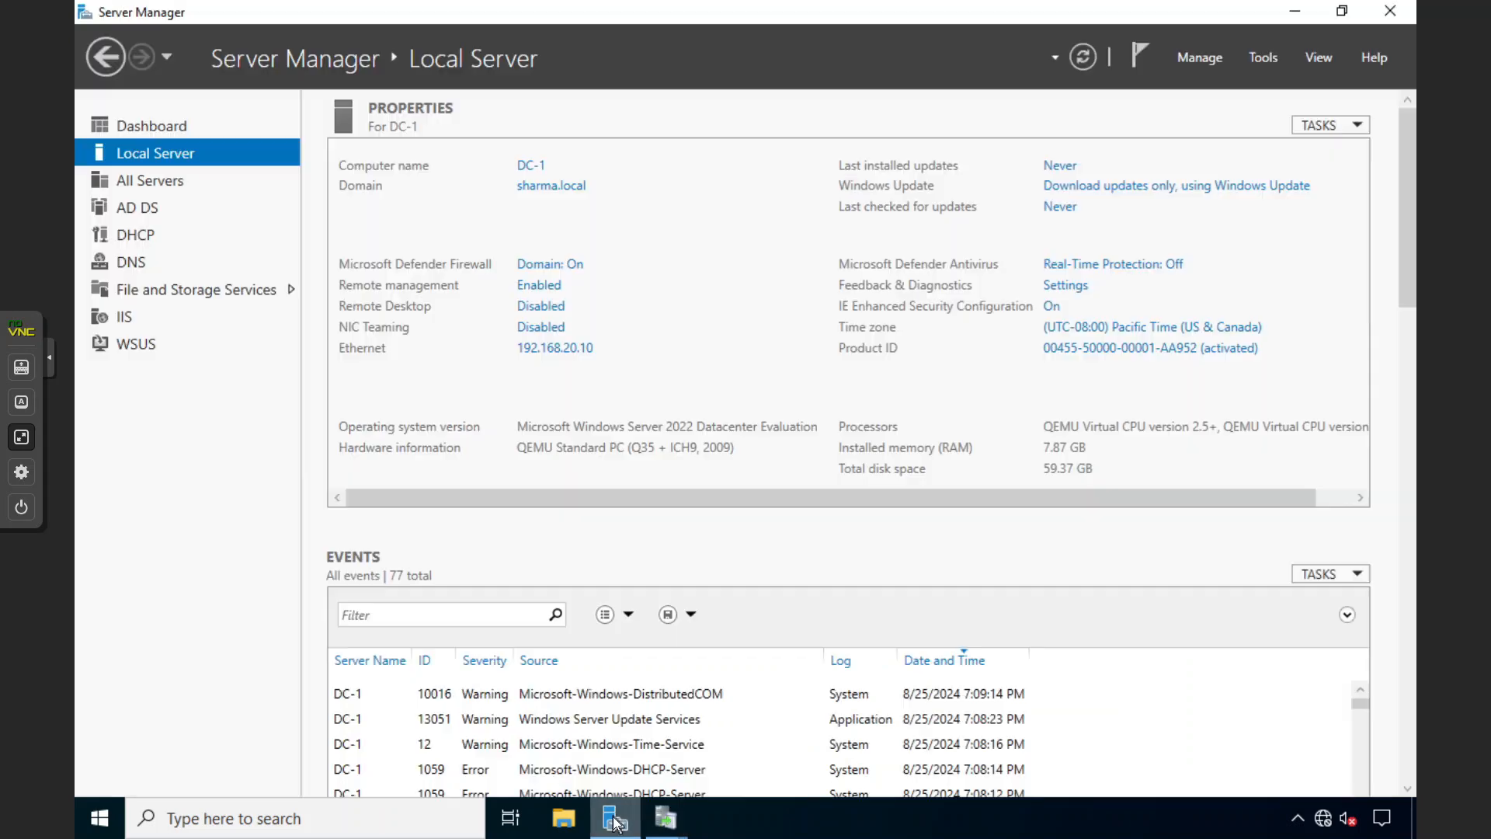
click(554, 347)
click(517, 244)
right_click(517, 244)
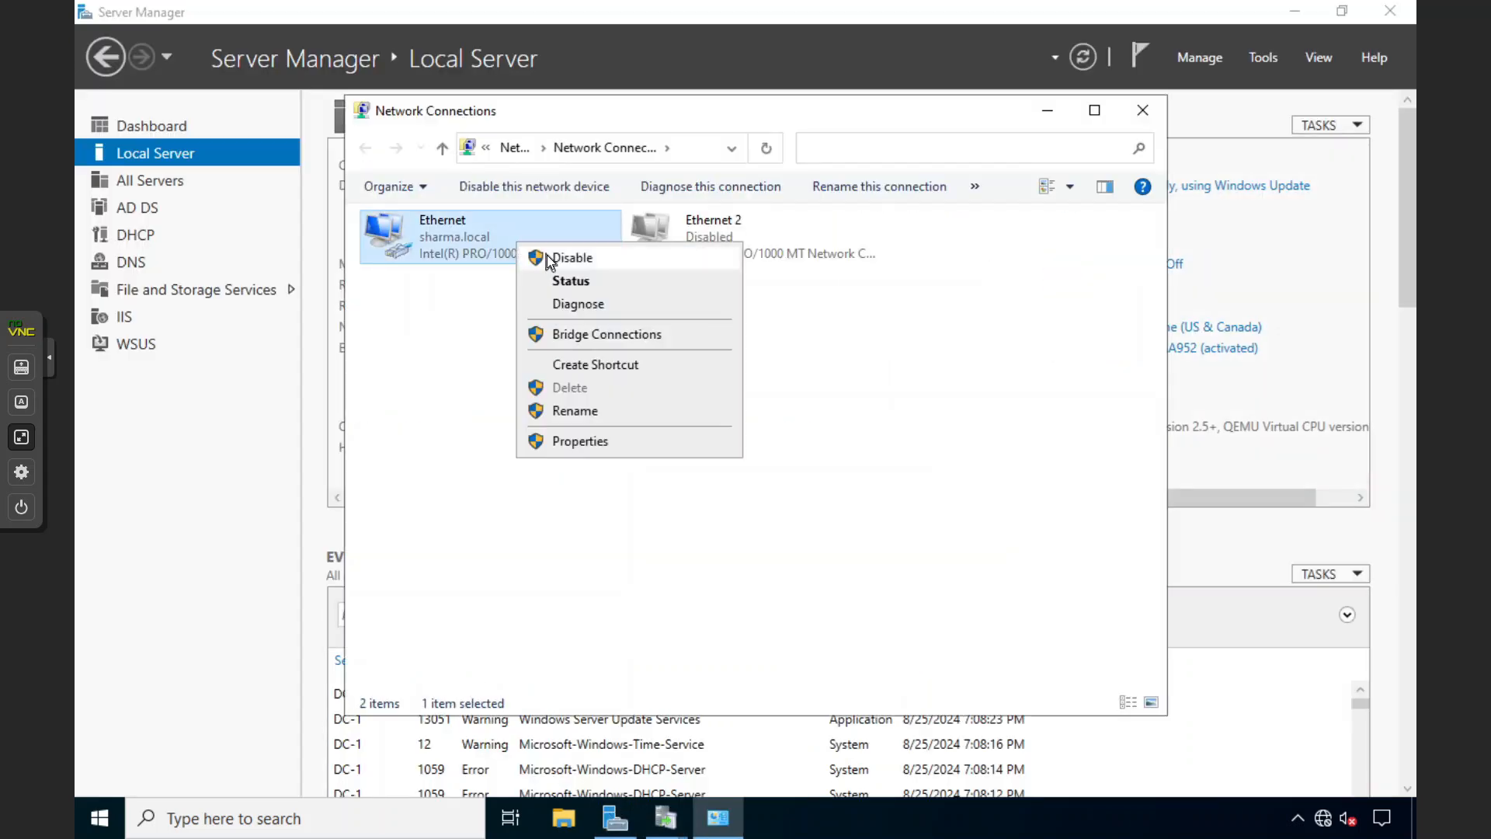
click(546, 254)
click(691, 254)
right_click(697, 254)
click(725, 272)
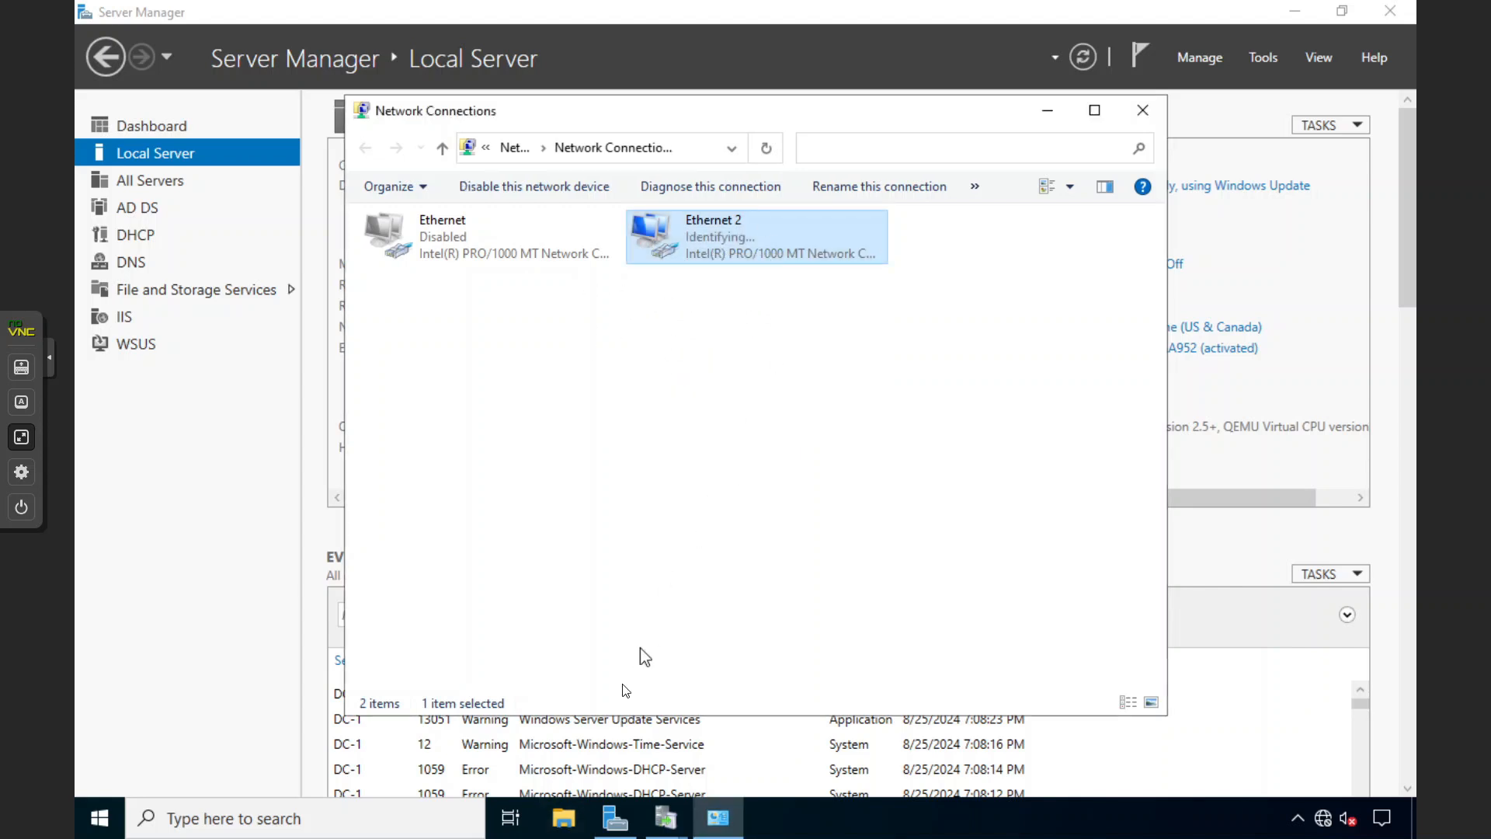
Step: Check internet connectivity by pinging google.com in Command Prompt, and close the prompt
click(400, 820)
text(command prompt)
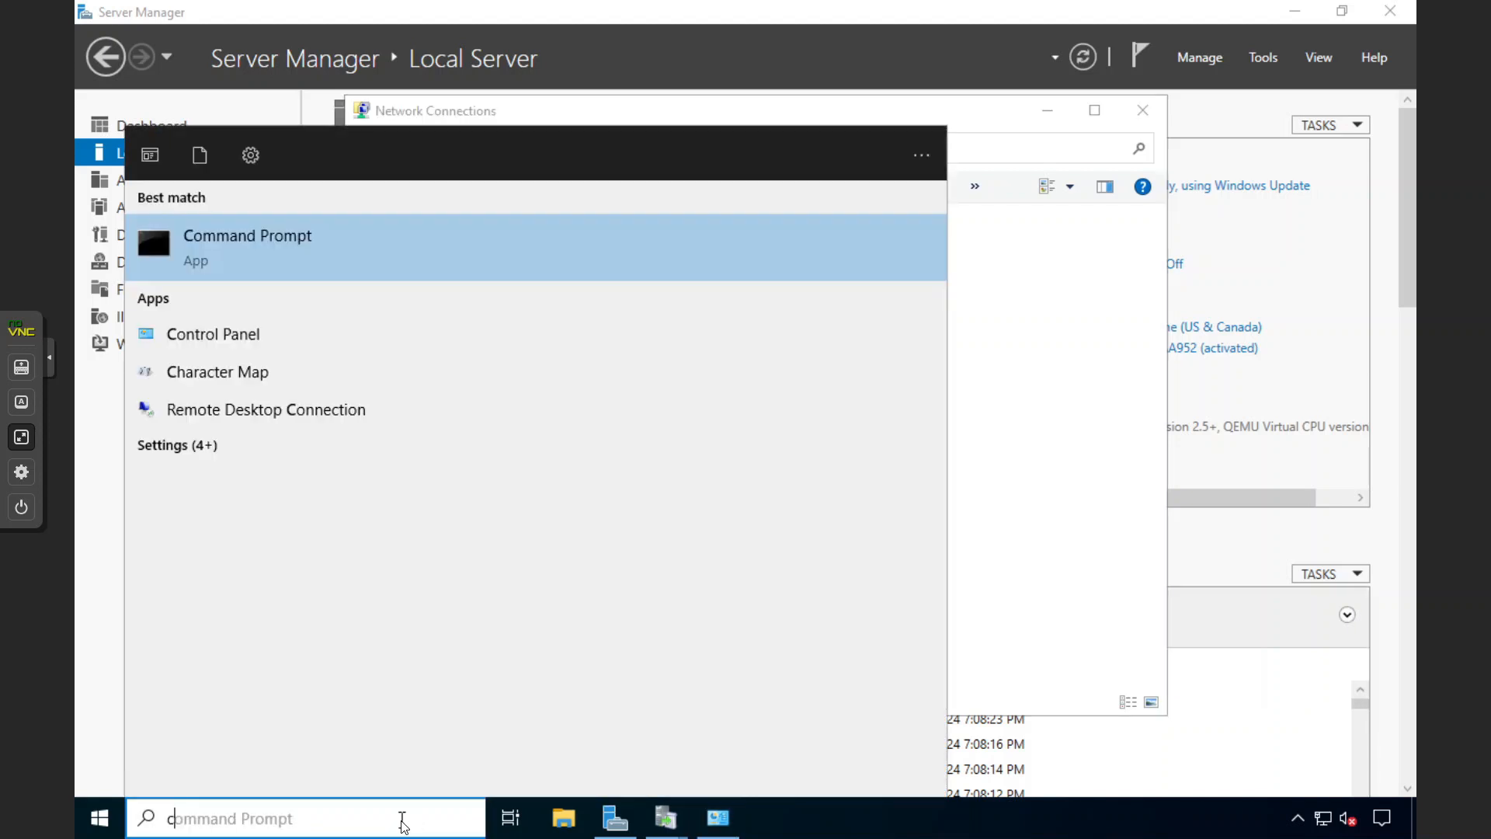
key(Return)
text(nslo)
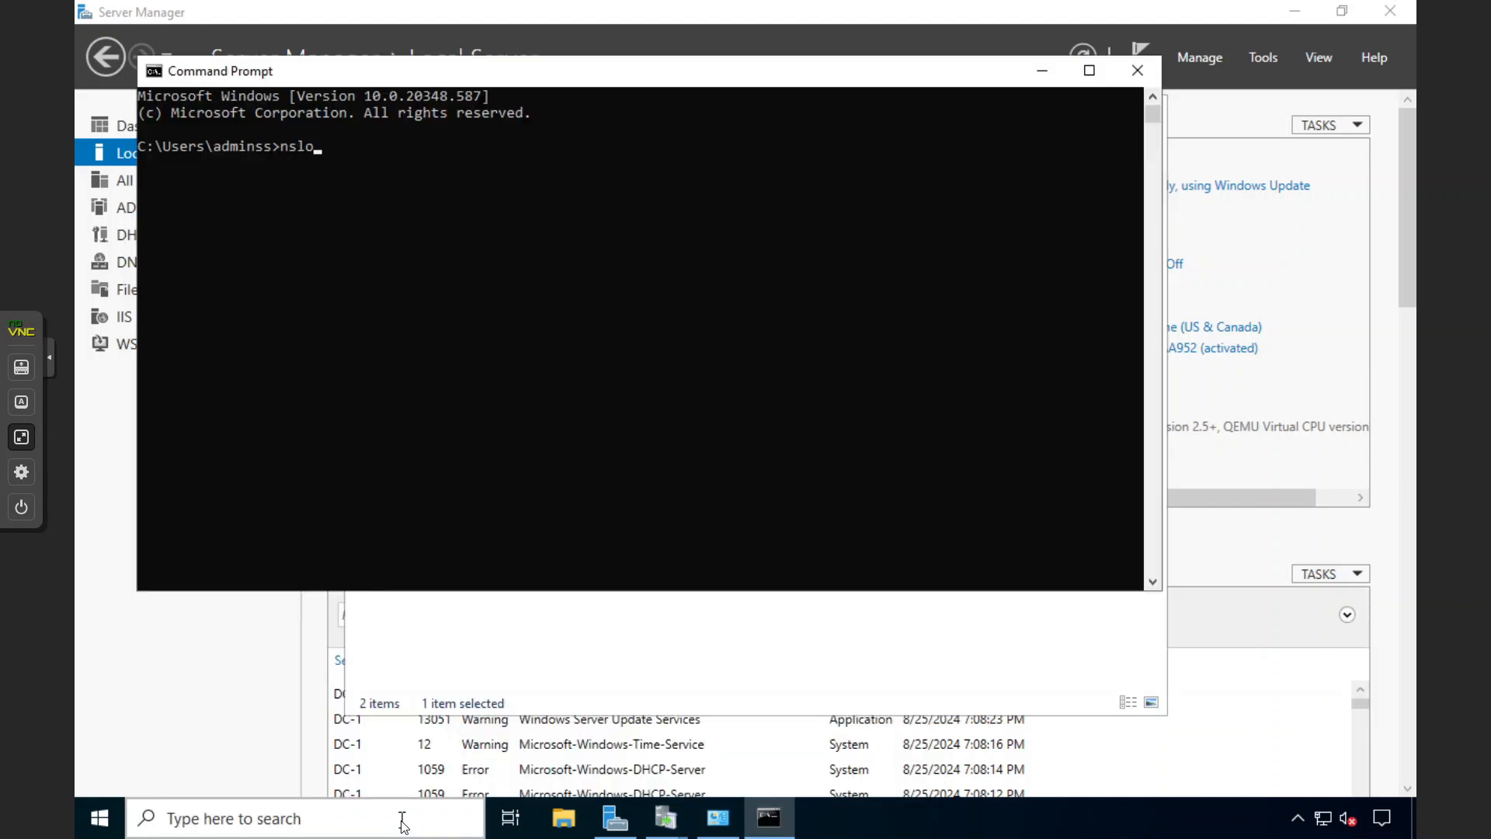
key(BackSpace)
key(BackSpace)
key(BackSpace)
key(BackSpace)
text(ping google.com)
key(Return)
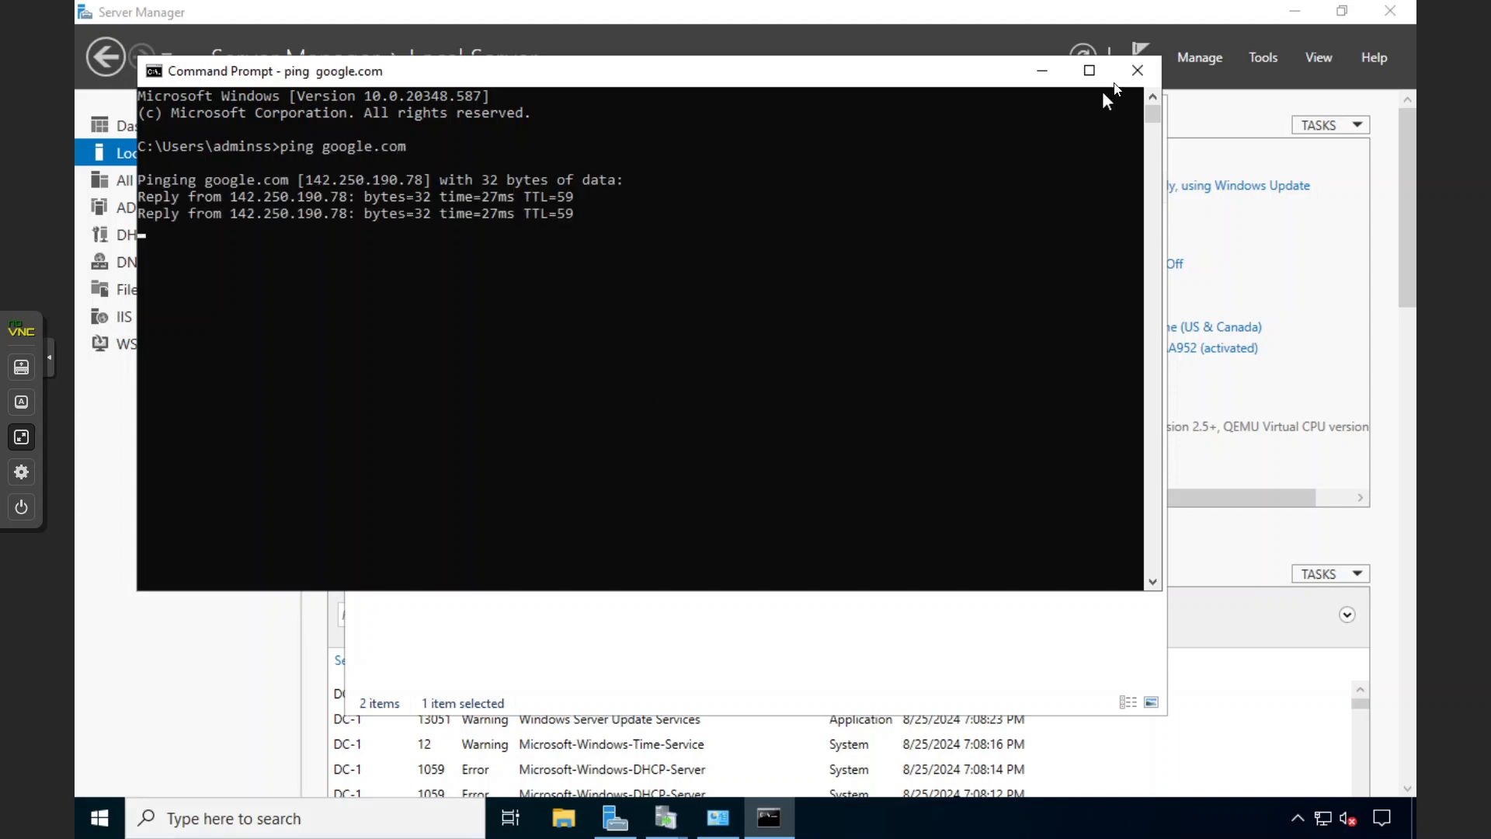
click(1138, 69)
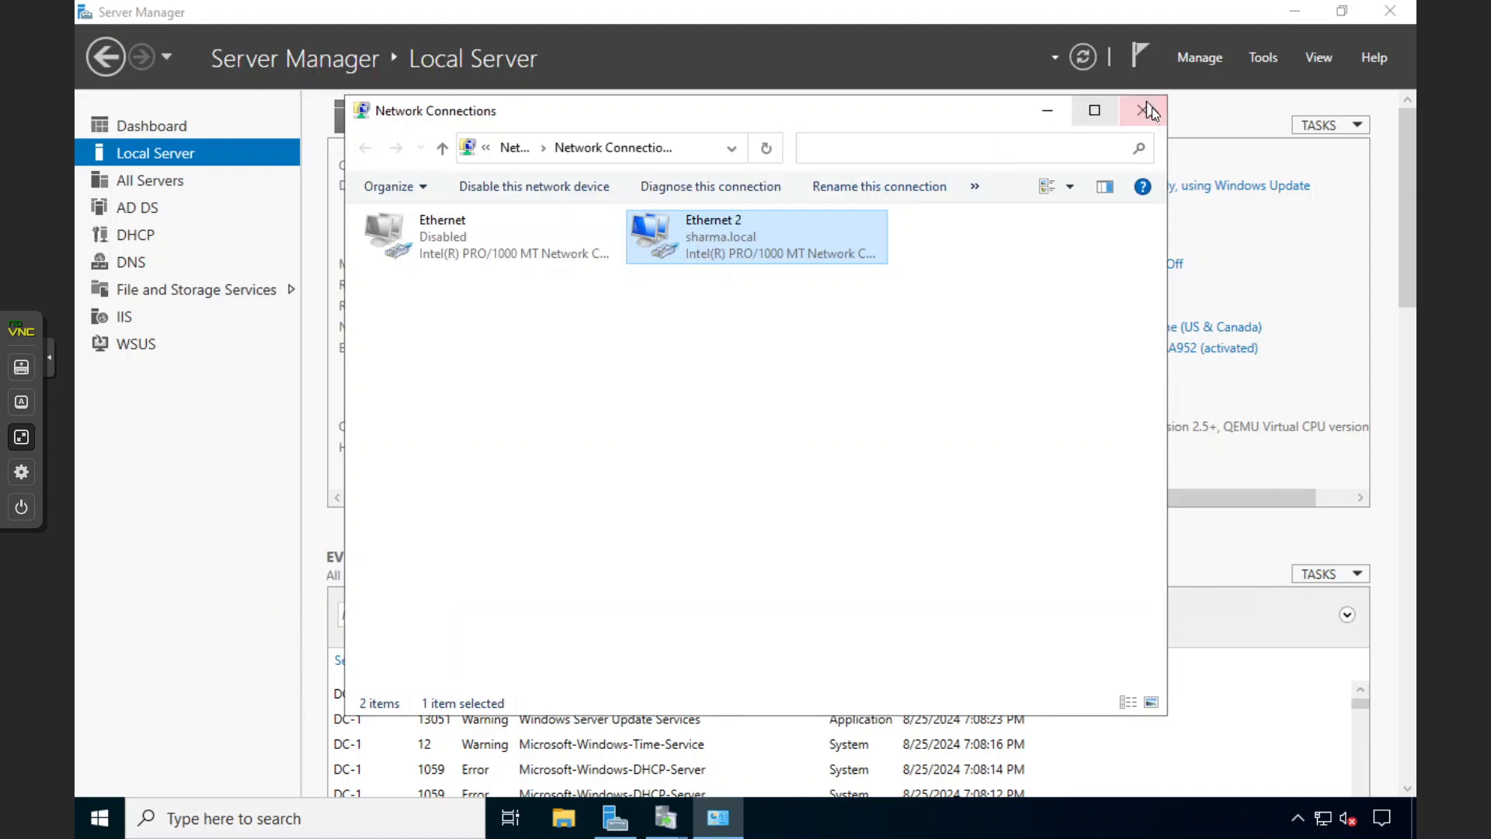
Step: Return to the Update Services console and close all of its open windows
click(668, 814)
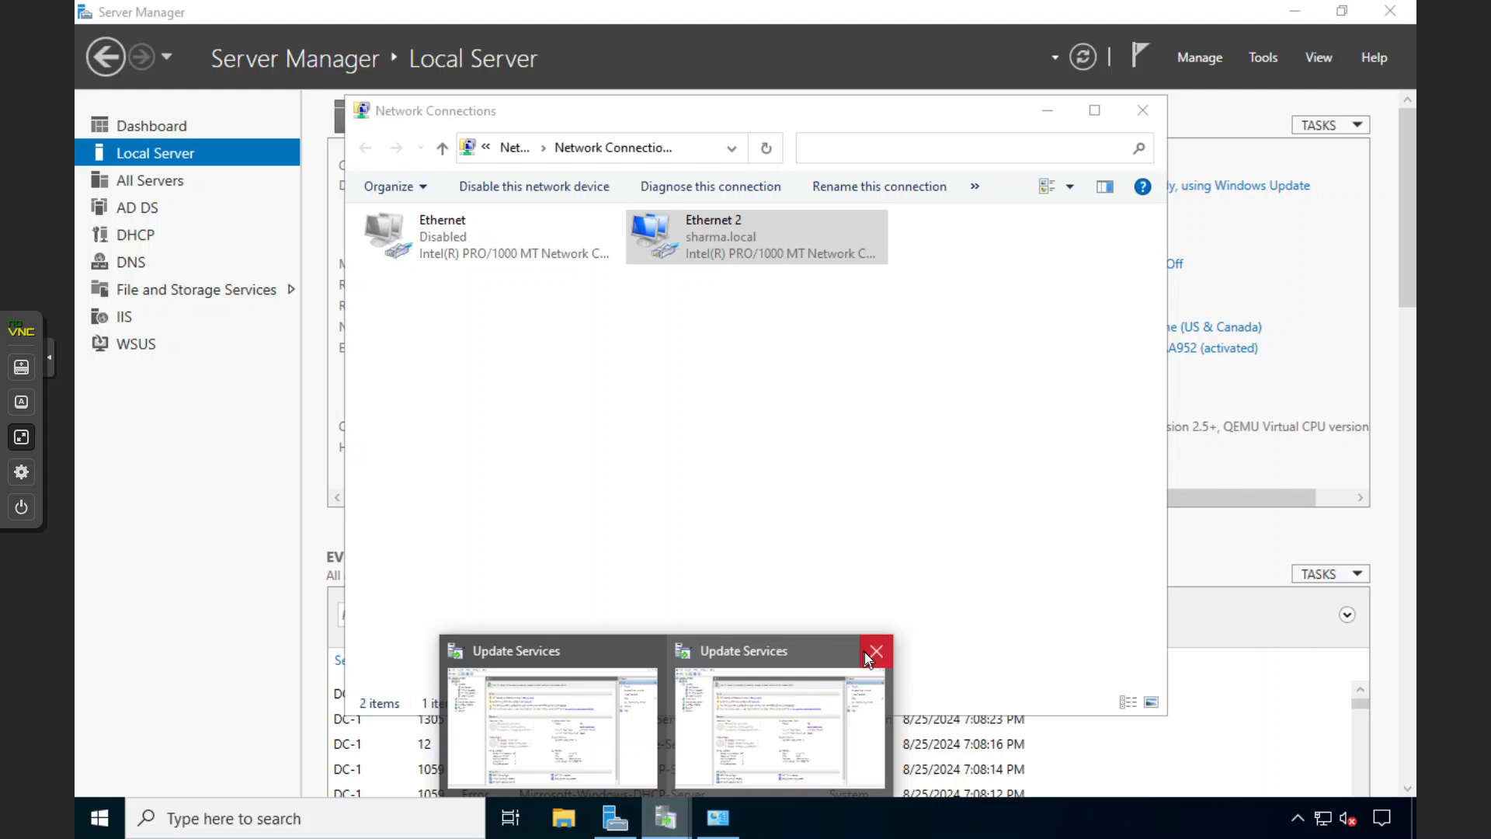
click(632, 762)
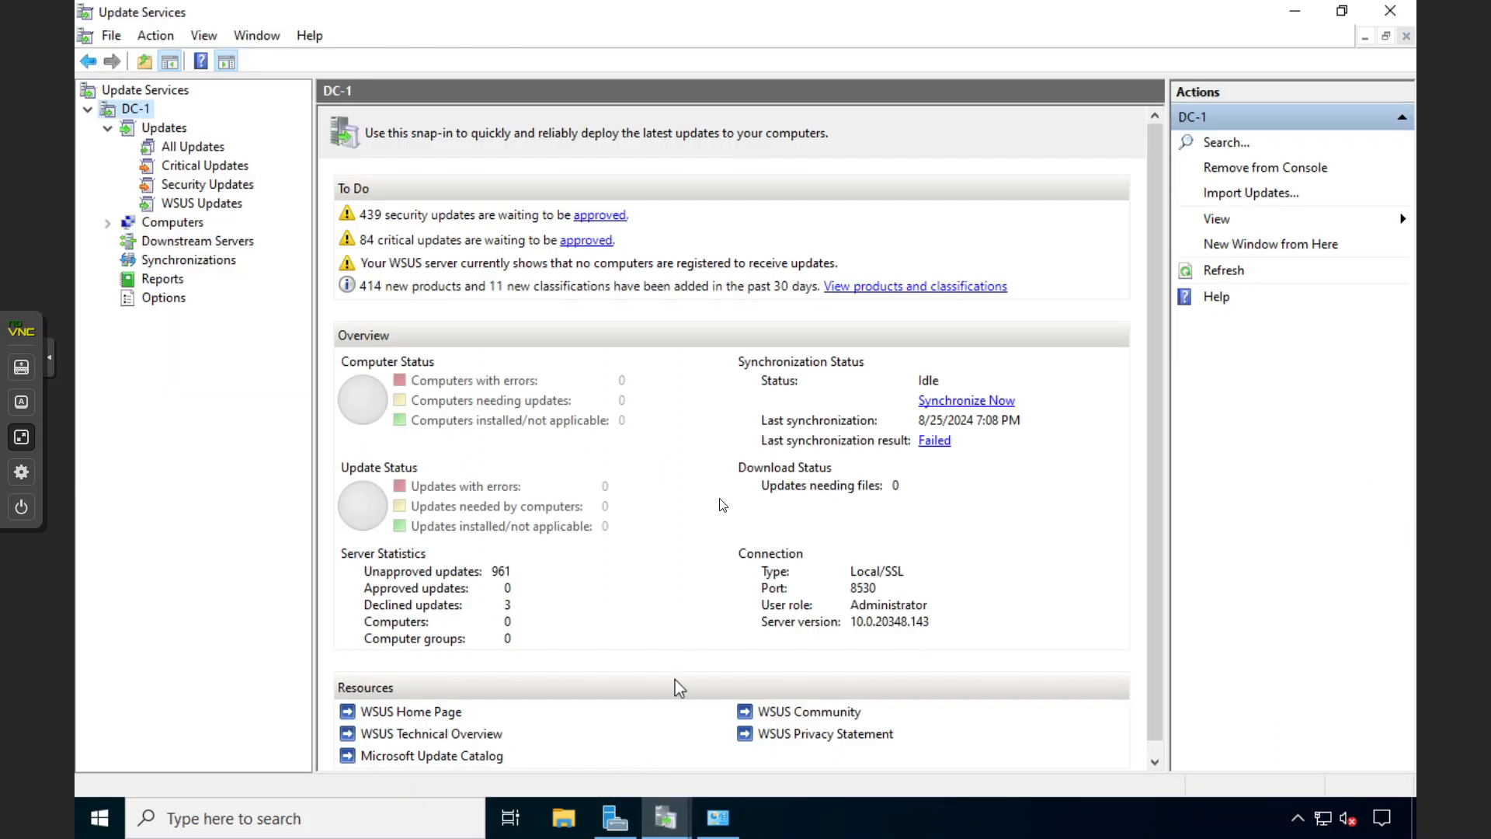
click(165, 128)
click(1387, 11)
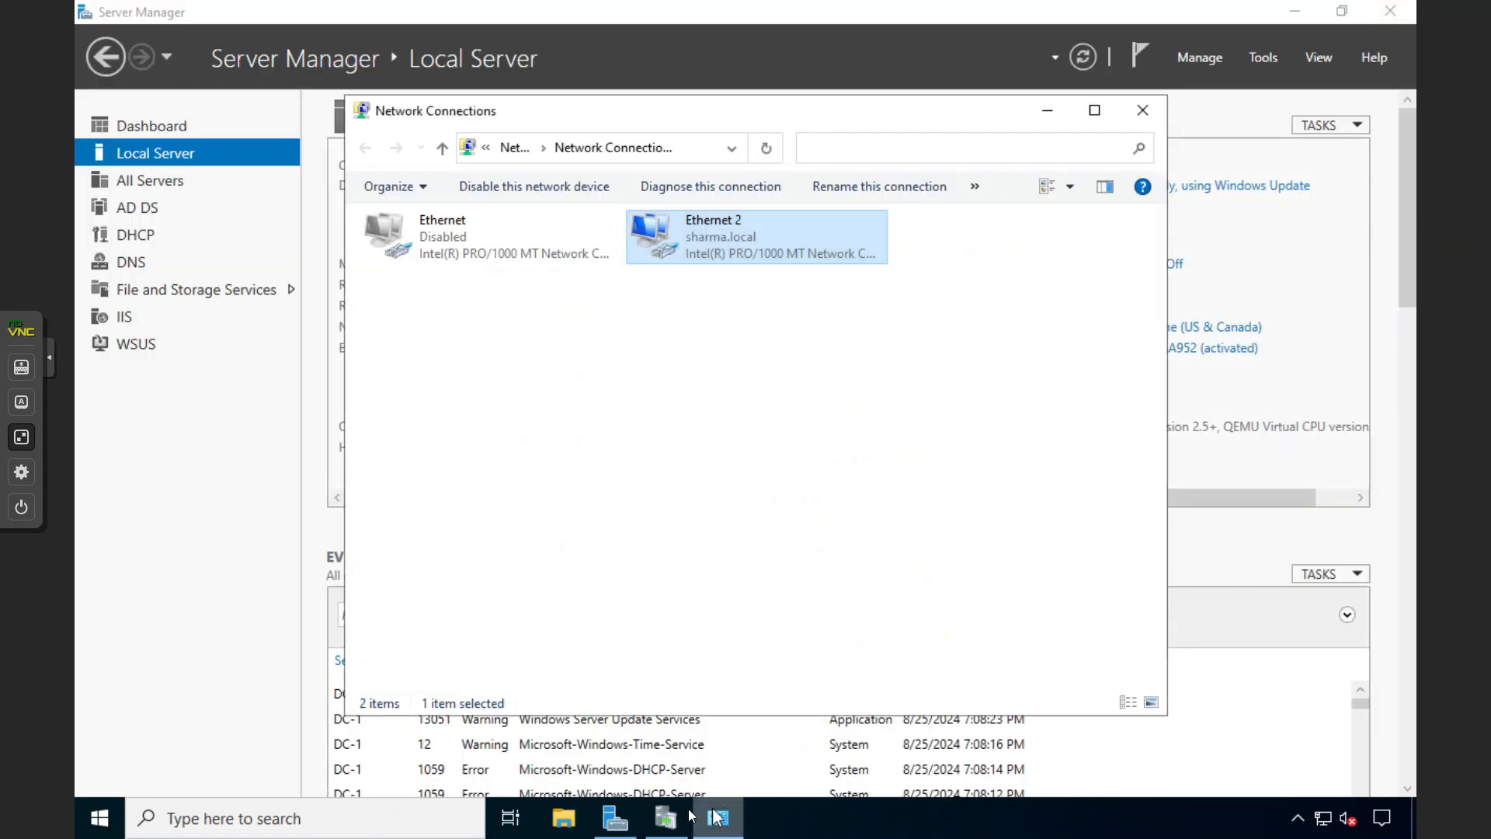
right_click(666, 817)
click(657, 781)
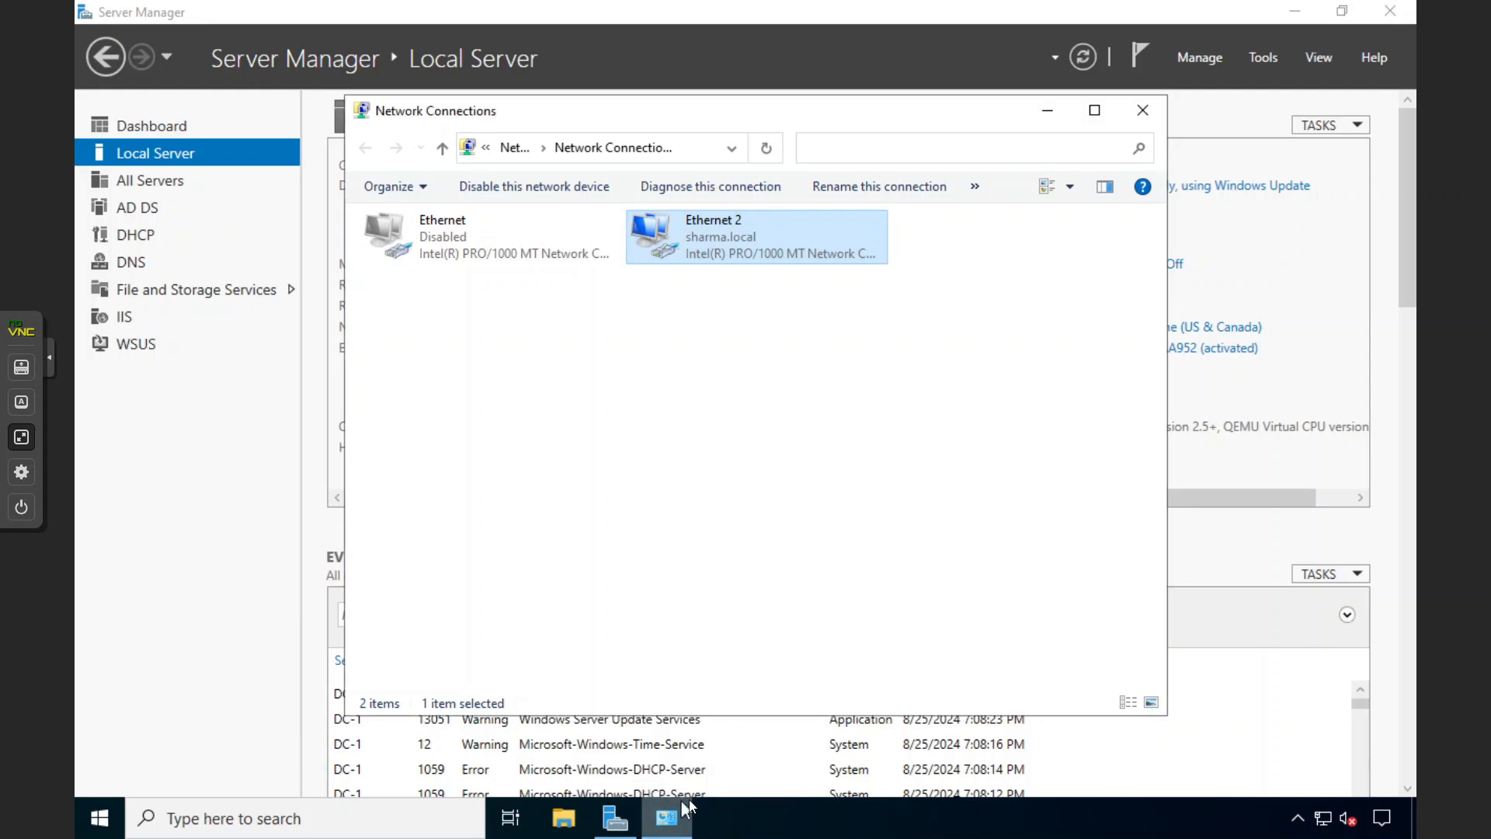
Step: Reopen Windows Server Update Services from Server Manager and examine the details of the last synchronization result
click(1265, 58)
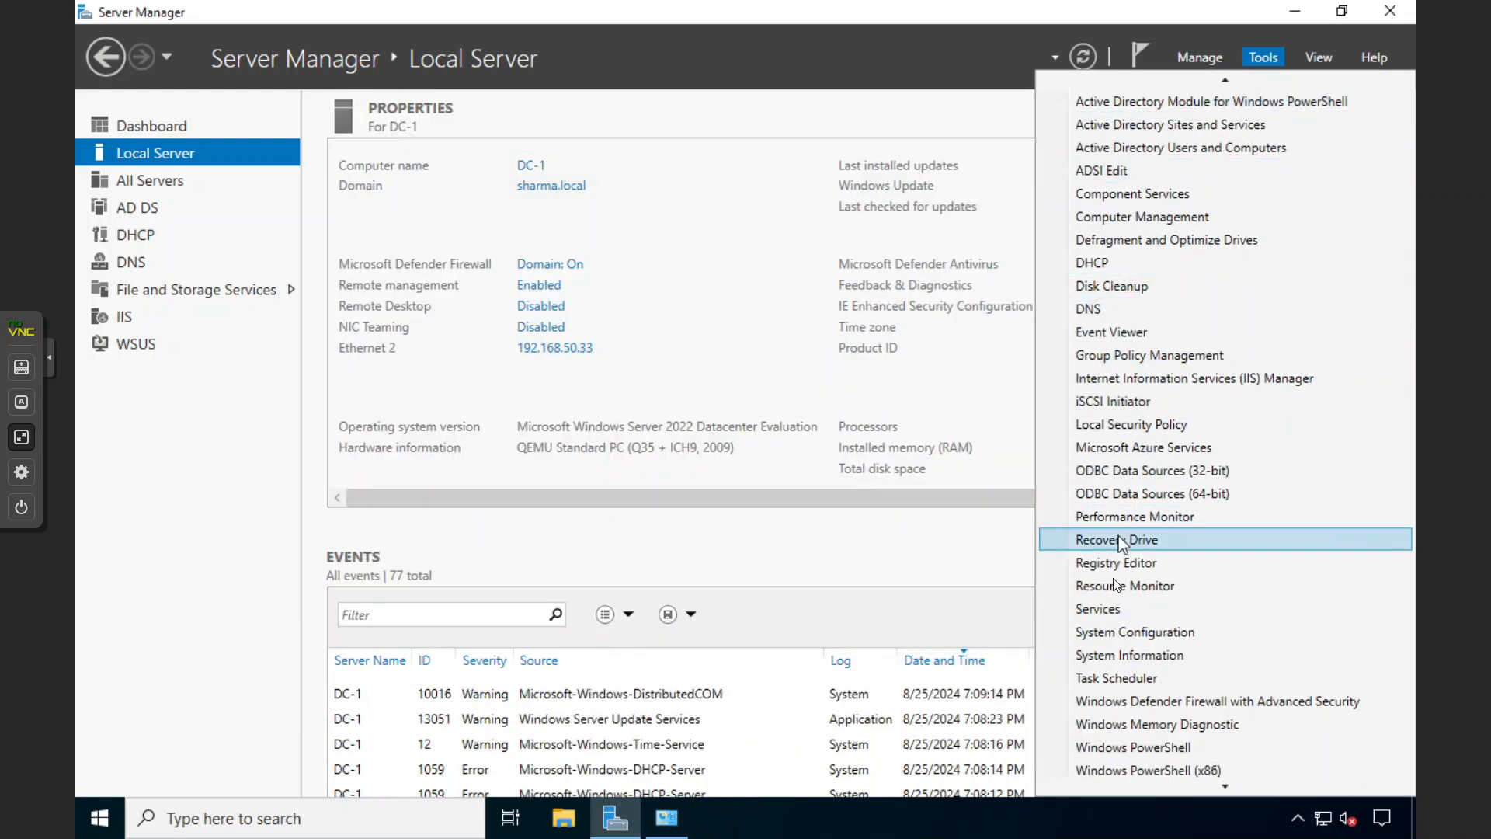
click(1130, 777)
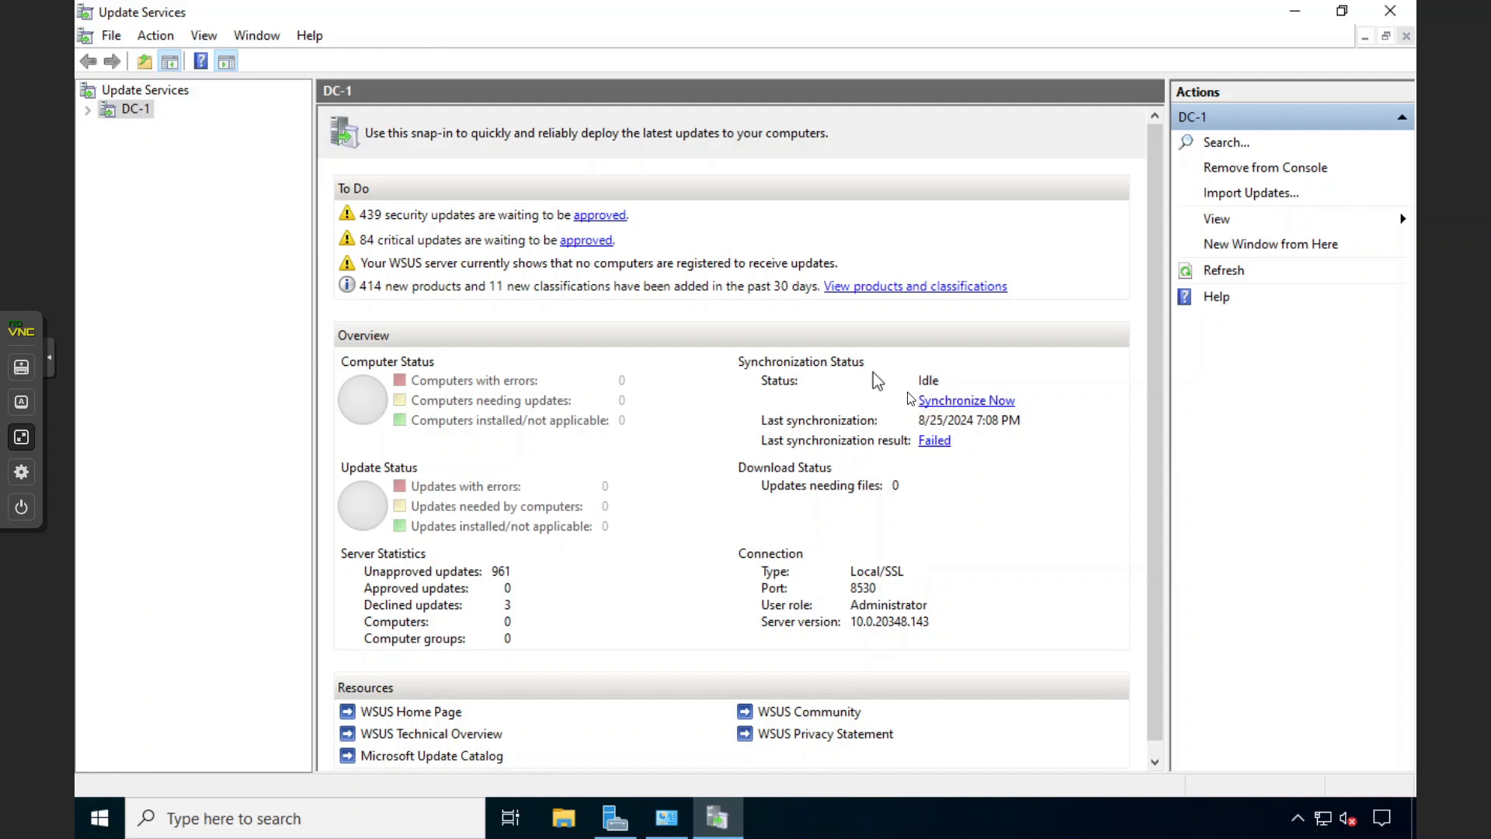
click(933, 440)
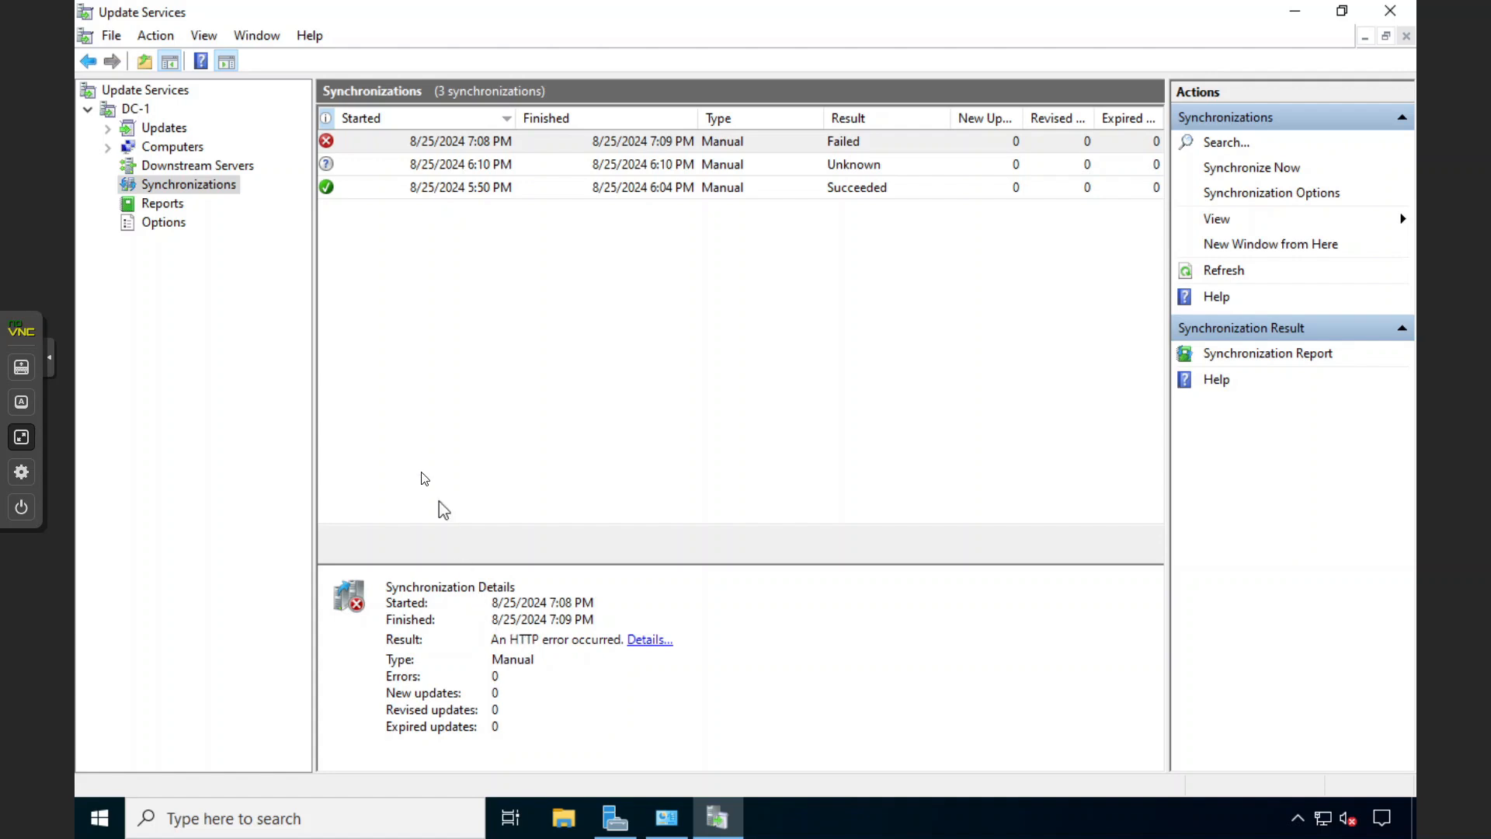
Step: Start a manual synchronization from the DC-1 overview page
click(163, 129)
click(142, 113)
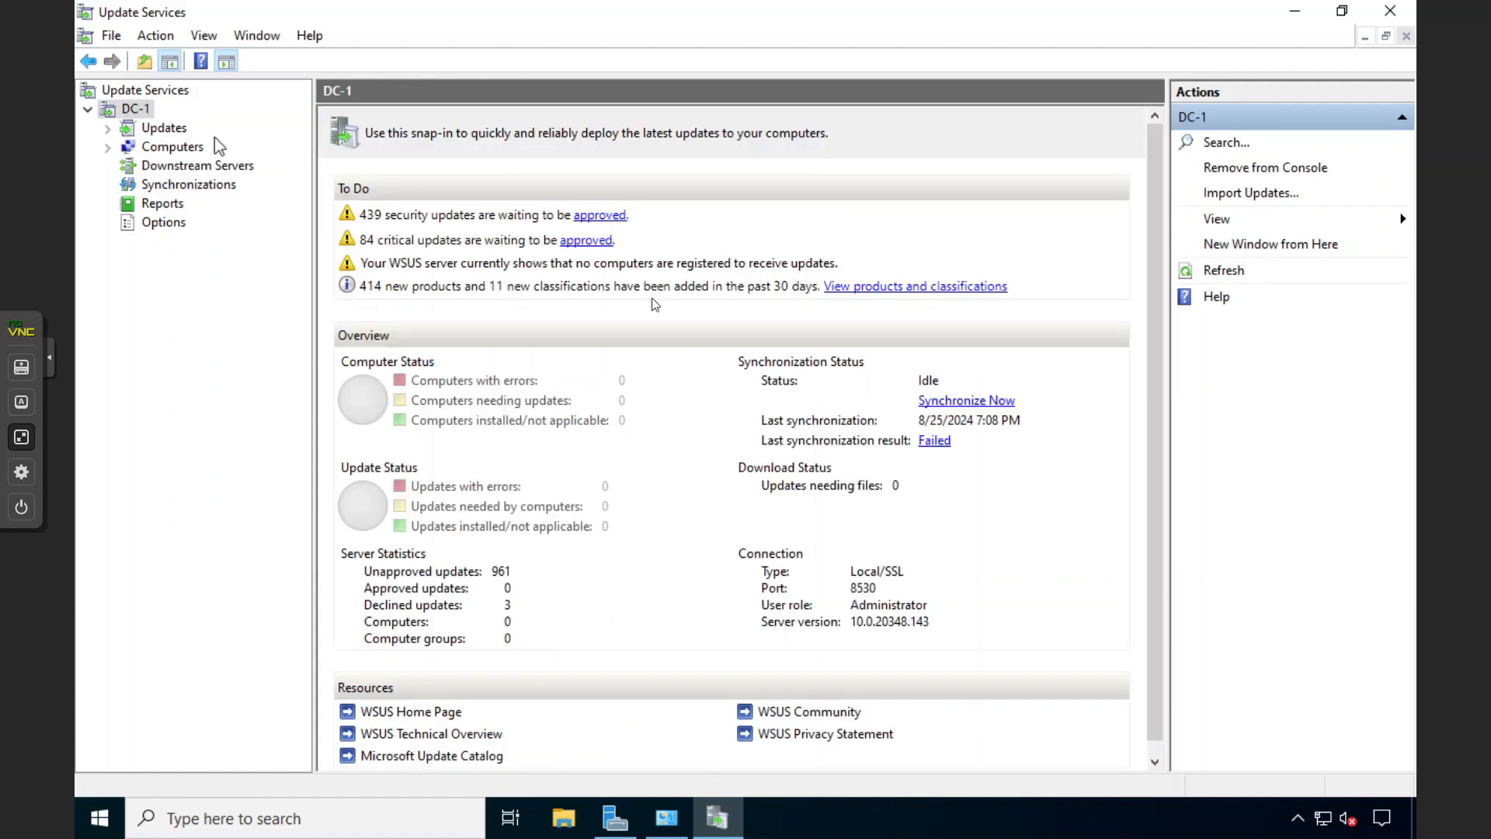
click(960, 404)
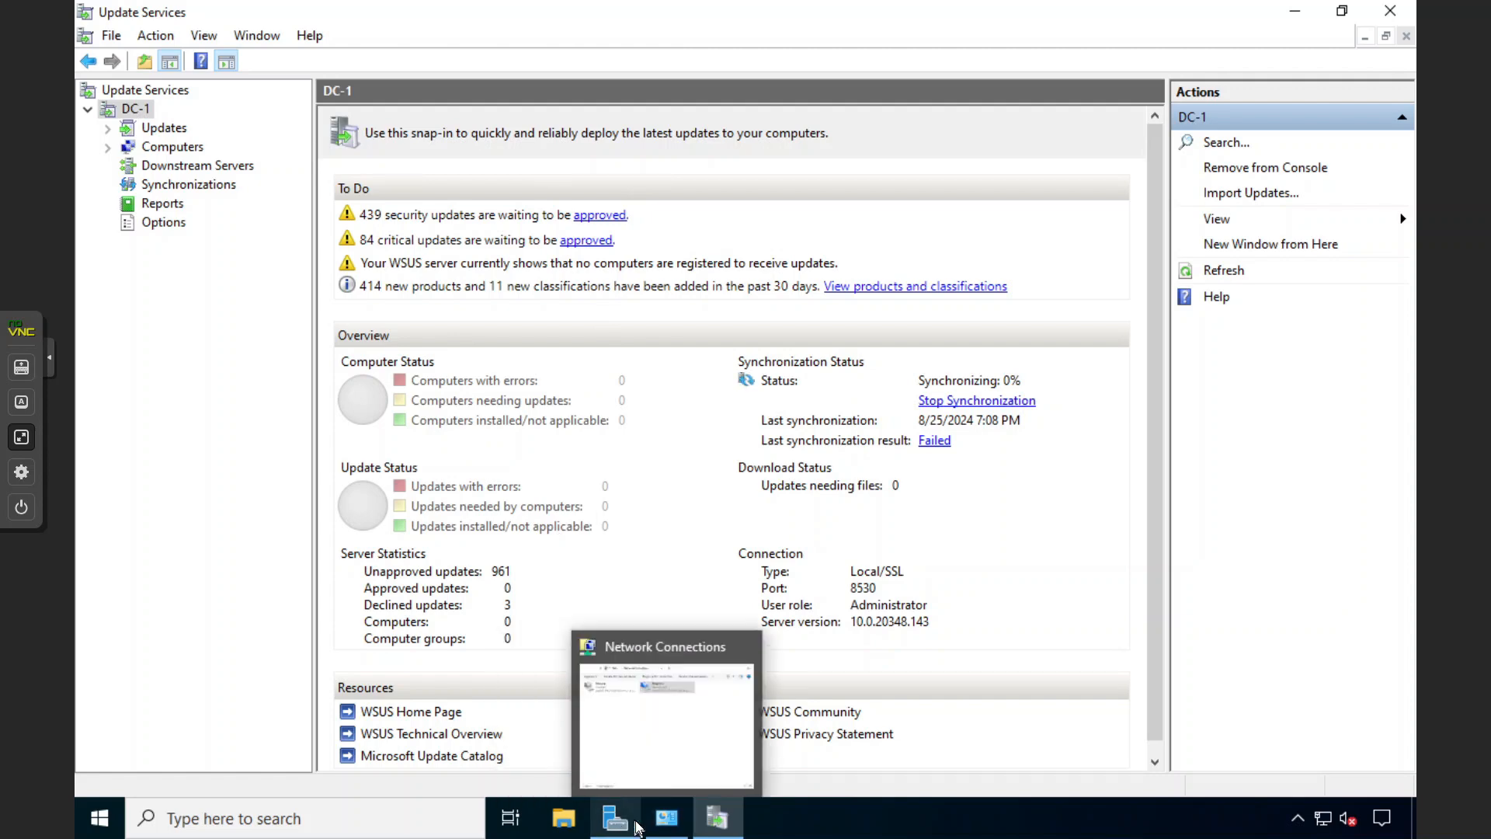
Step: Go back to Network Connections, disable the Ethernet 2 adapter and enable the Ethernet adapter
click(665, 818)
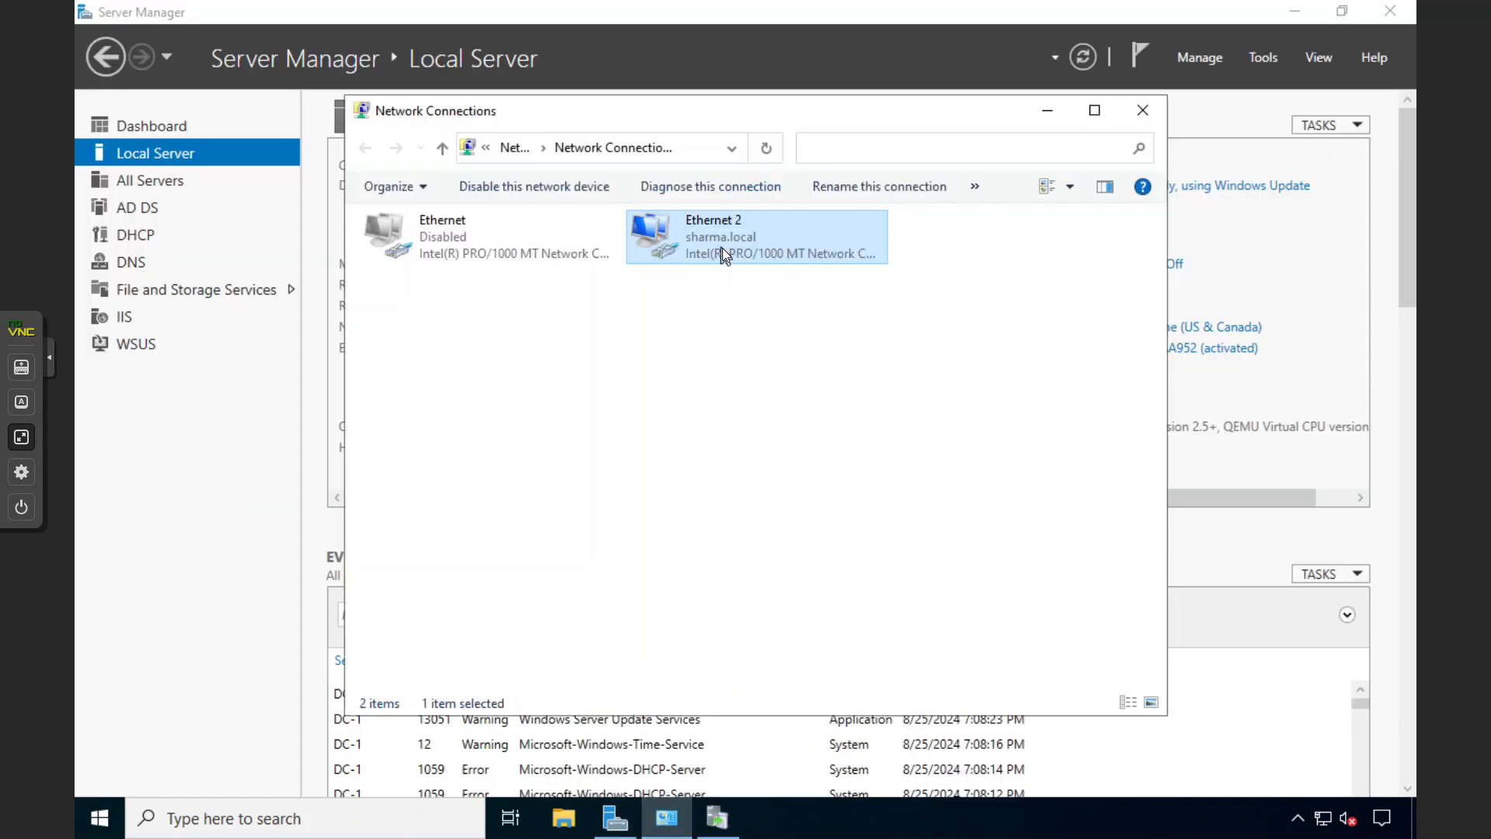
right_click(722, 249)
click(765, 258)
click(525, 229)
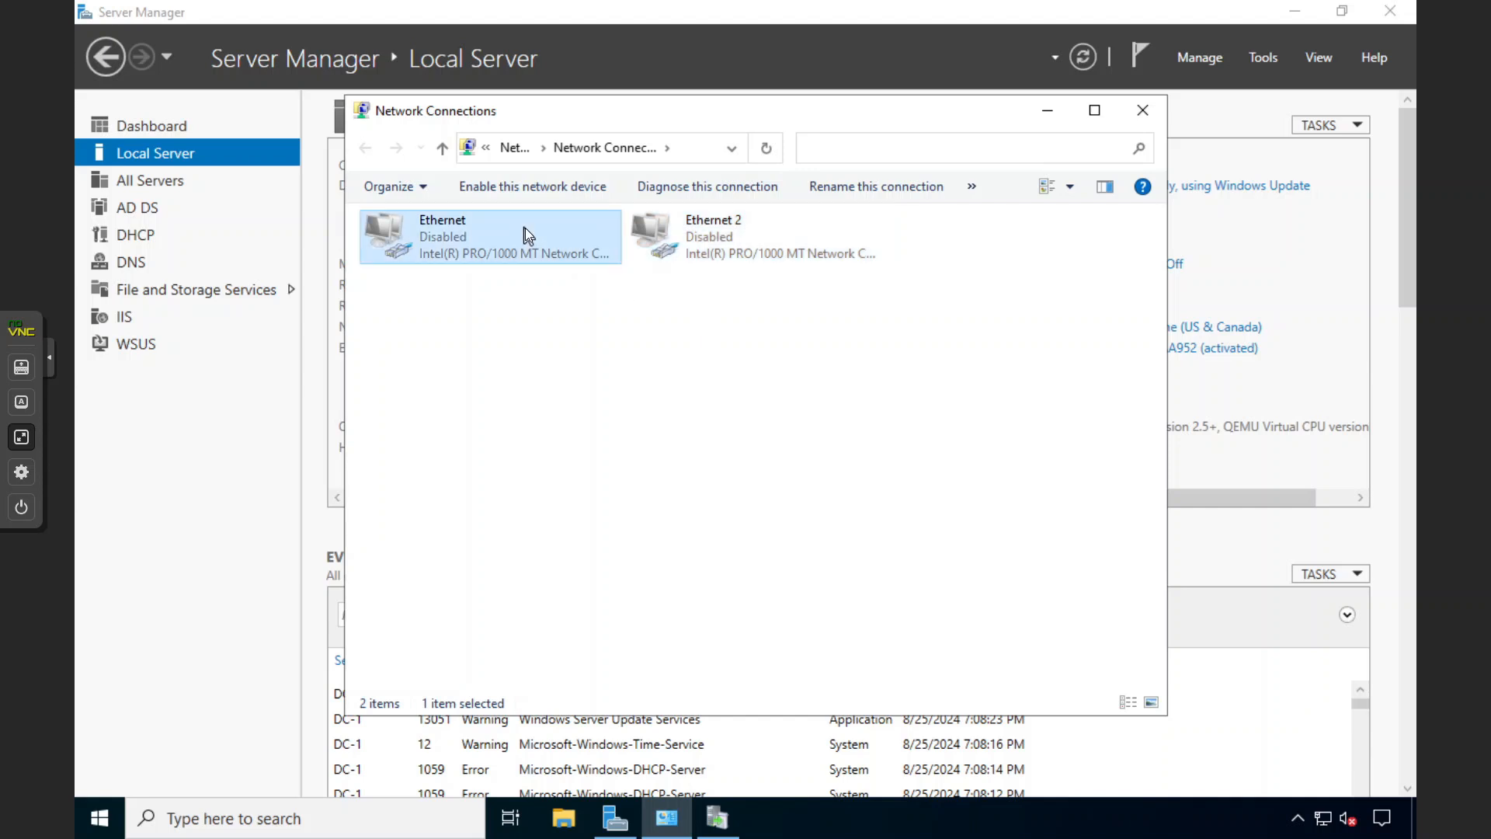
right_click(525, 227)
click(553, 240)
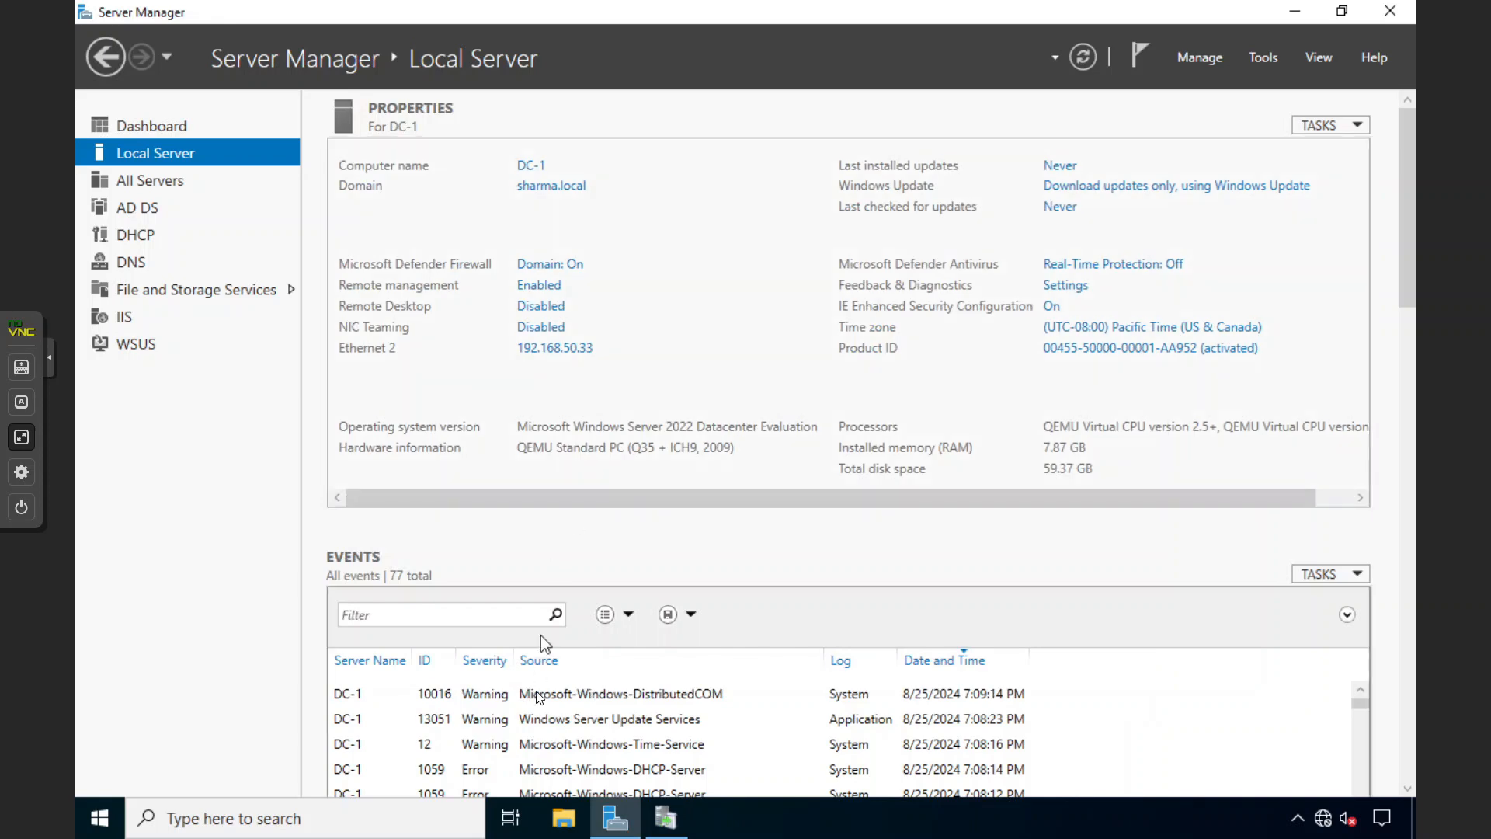
Step: Return to Update Services and examine the All Computers and Unassigned Computers groups
click(666, 818)
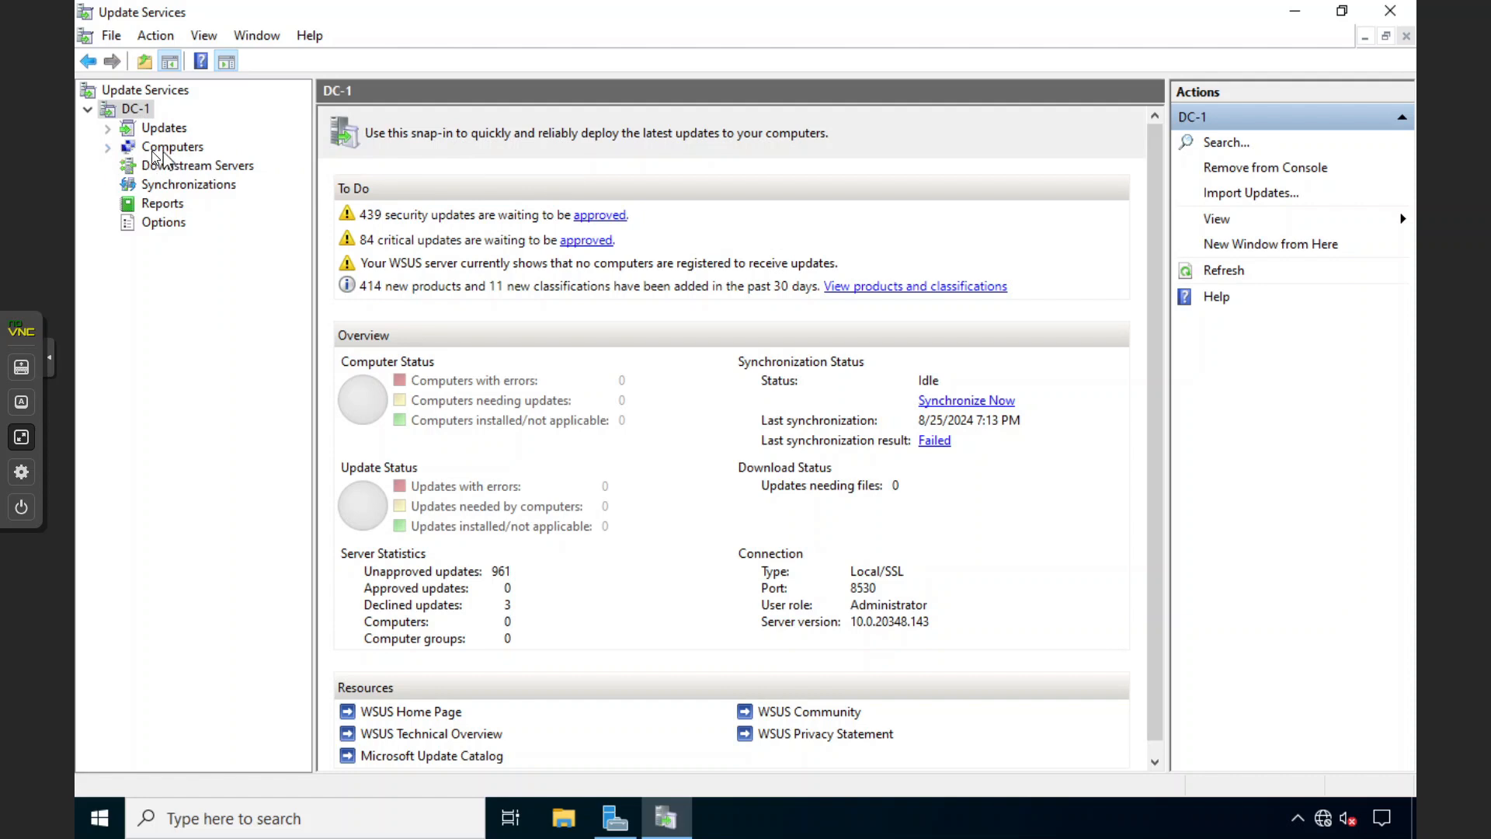
click(115, 151)
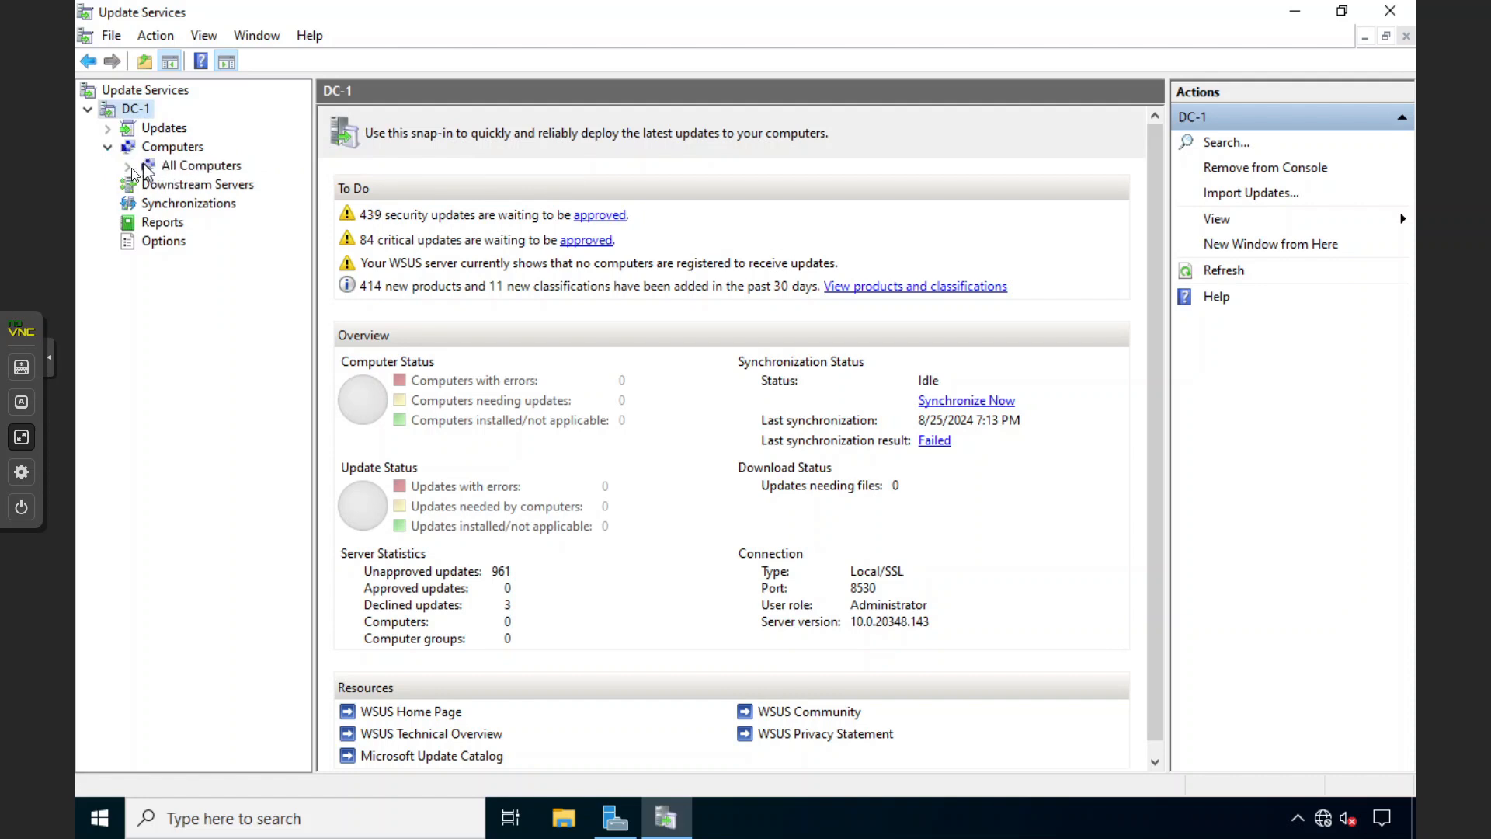
click(144, 167)
double_click(139, 168)
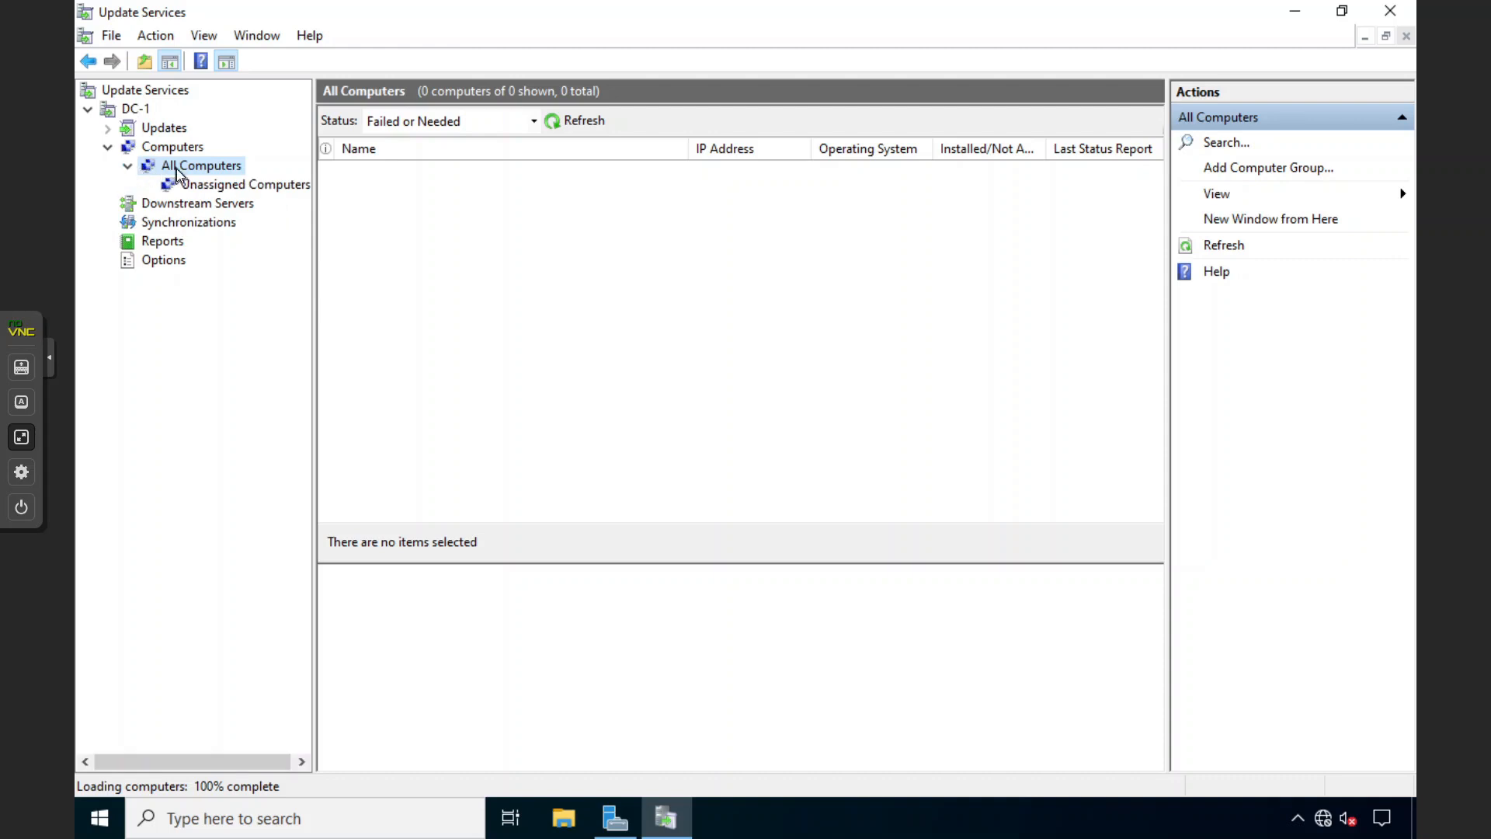
click(194, 185)
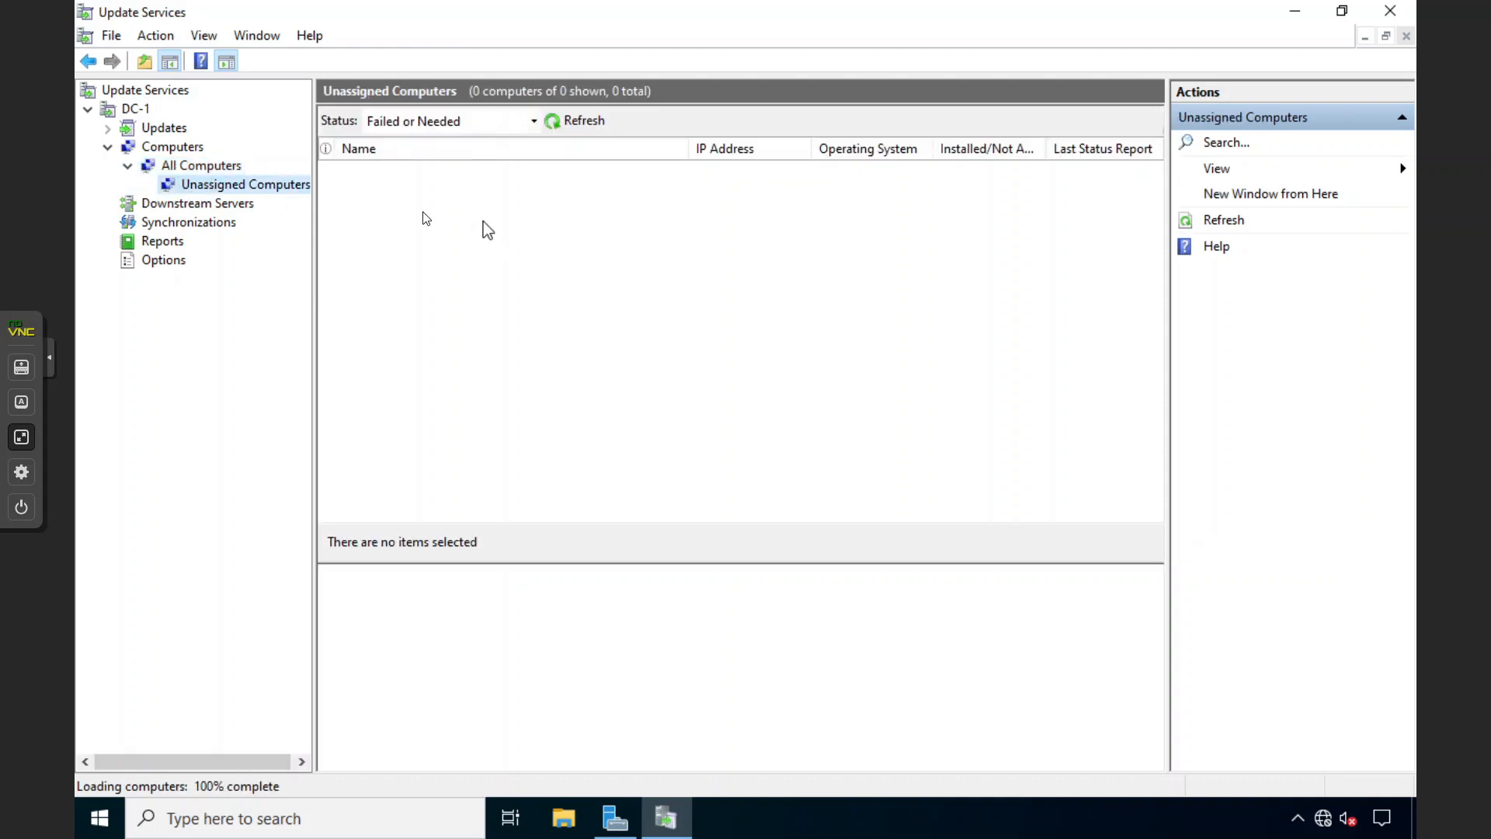
click(138, 165)
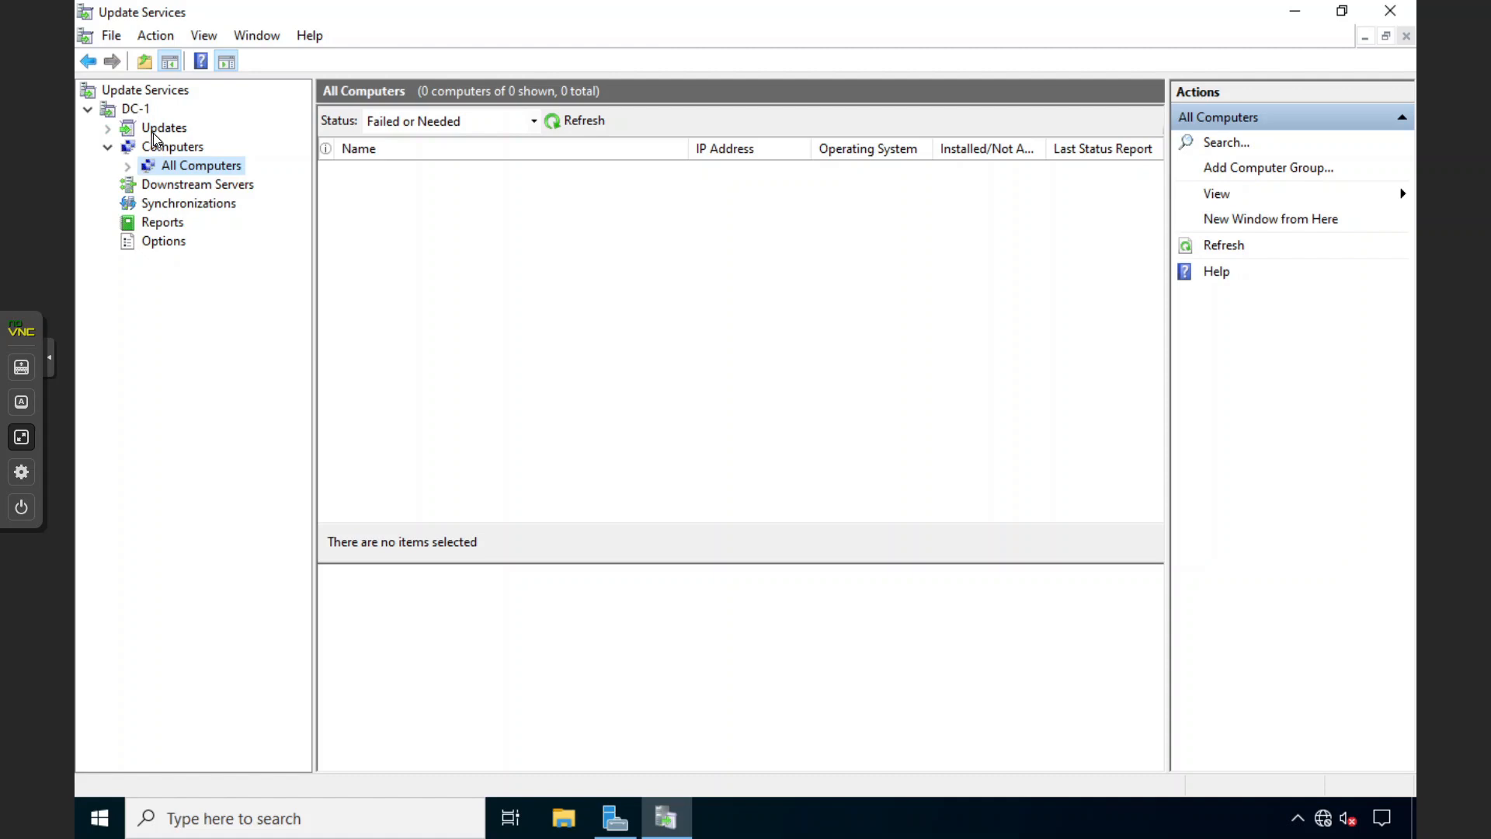
Step: Expand the update views, filter Critical Updates to the status Any, refresh the list and look through the updates
click(159, 129)
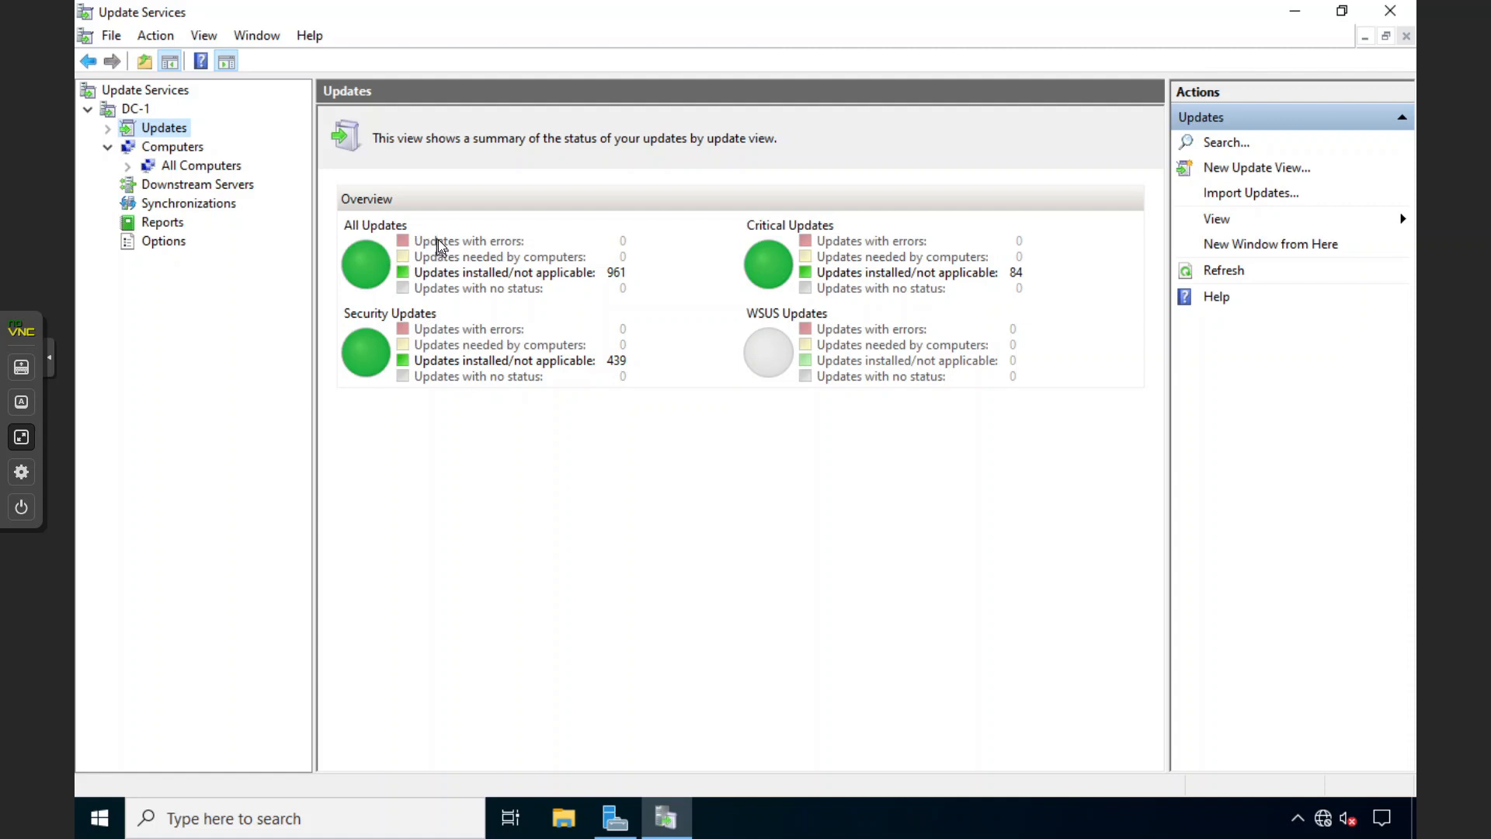
double_click(126, 130)
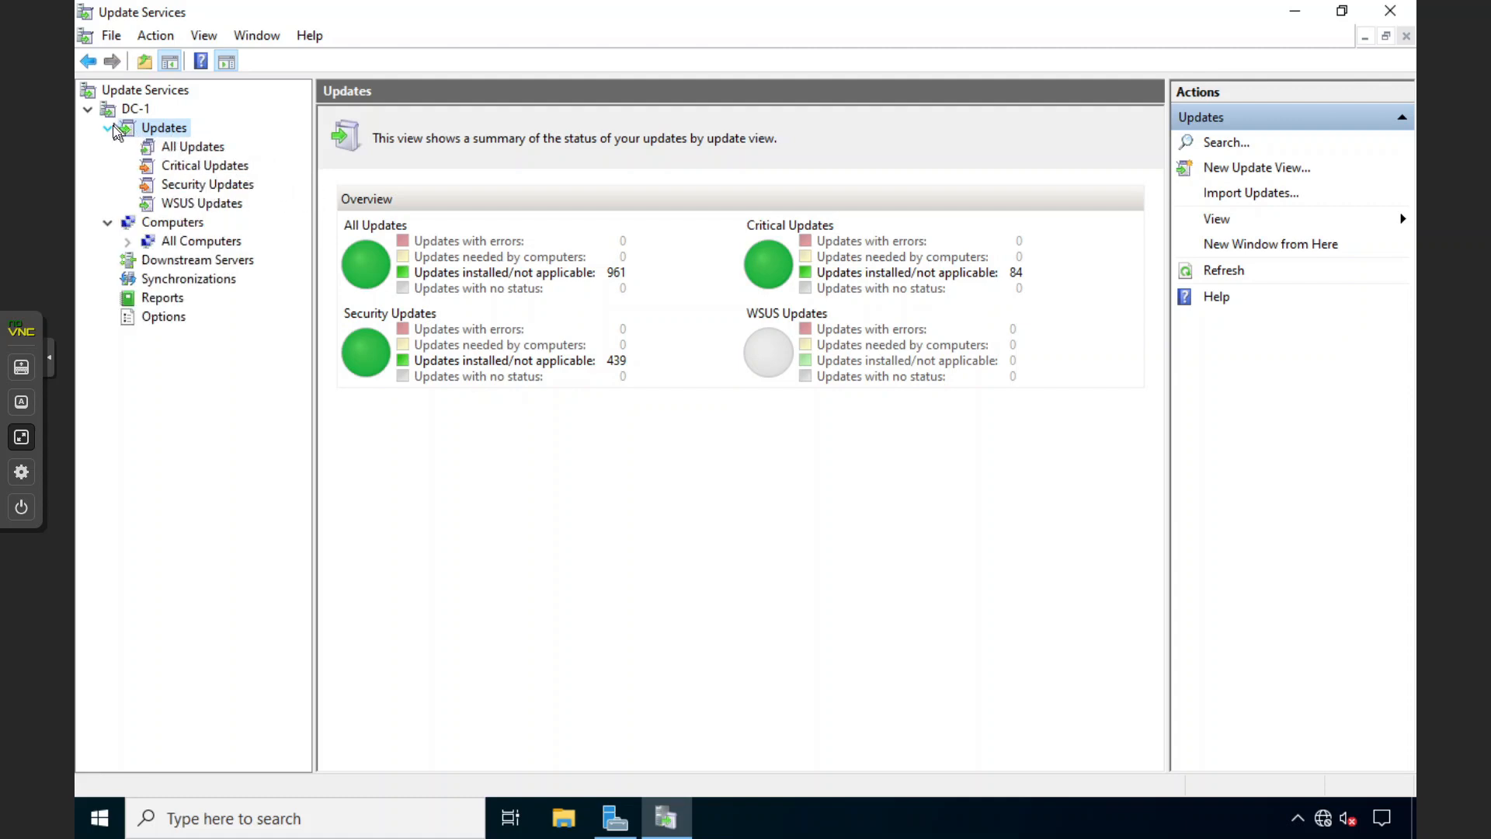
click(191, 168)
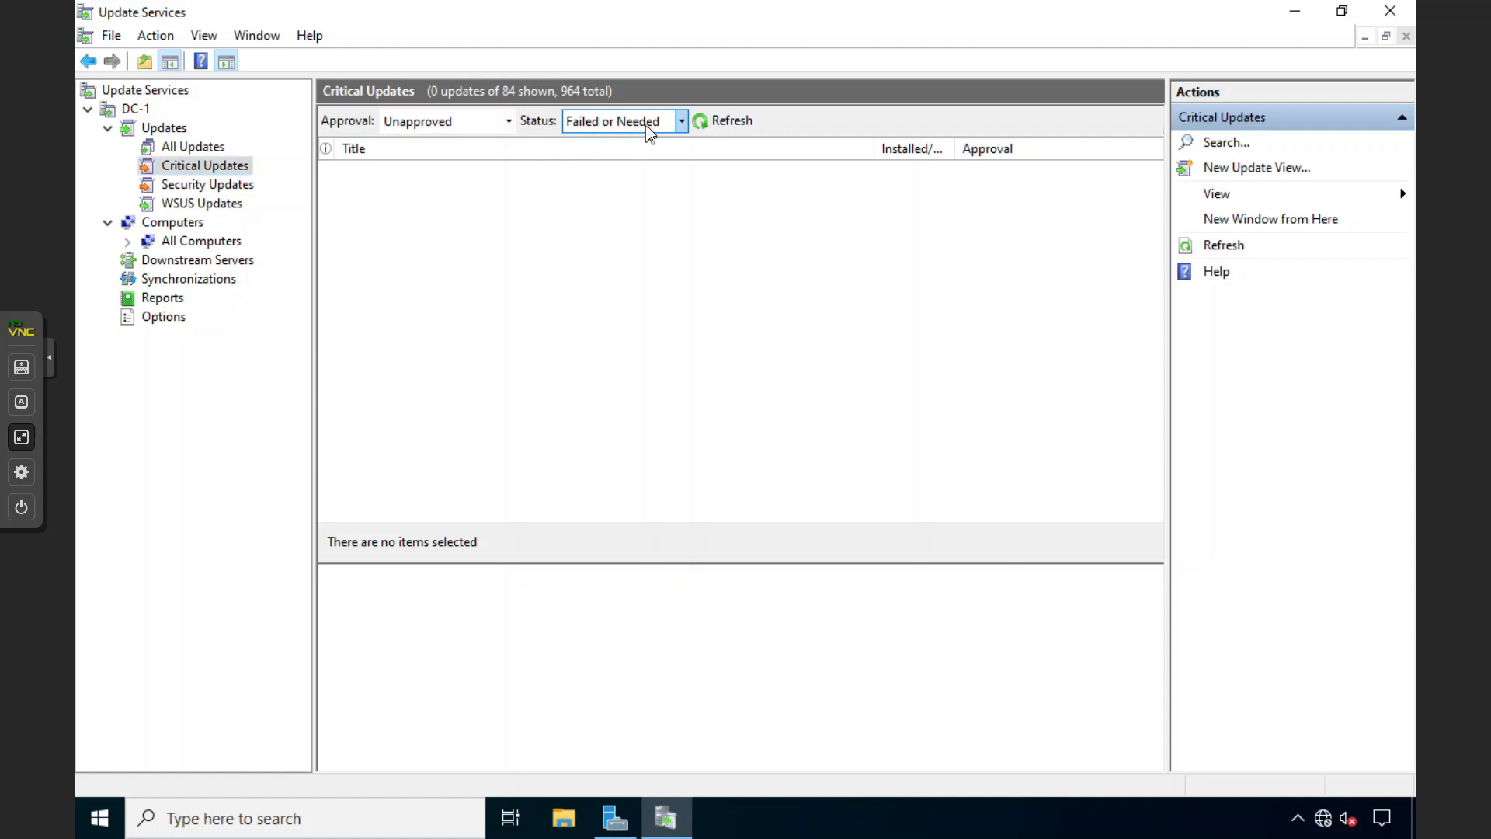
click(681, 124)
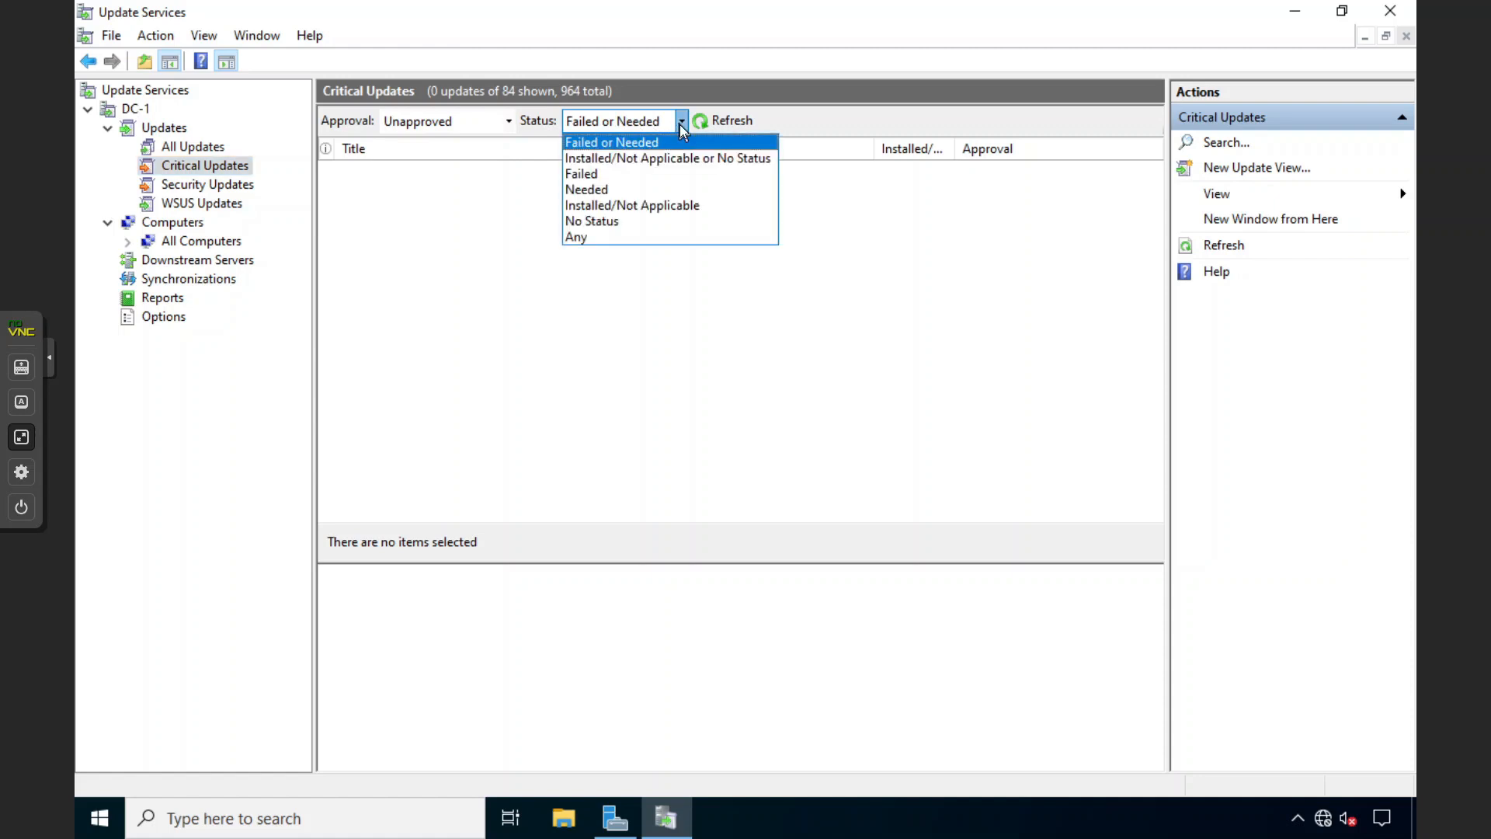
click(610, 243)
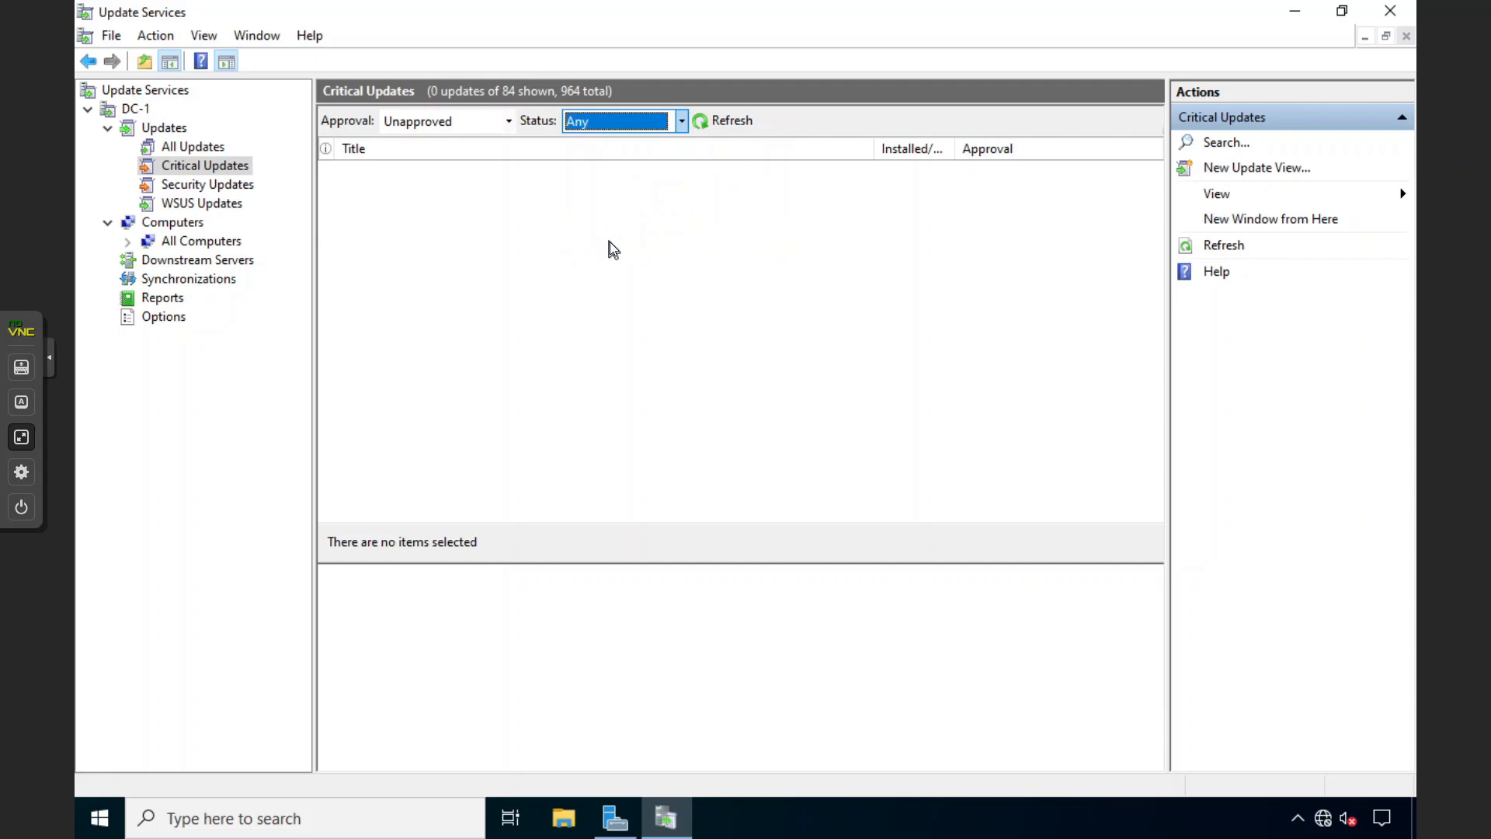
click(714, 122)
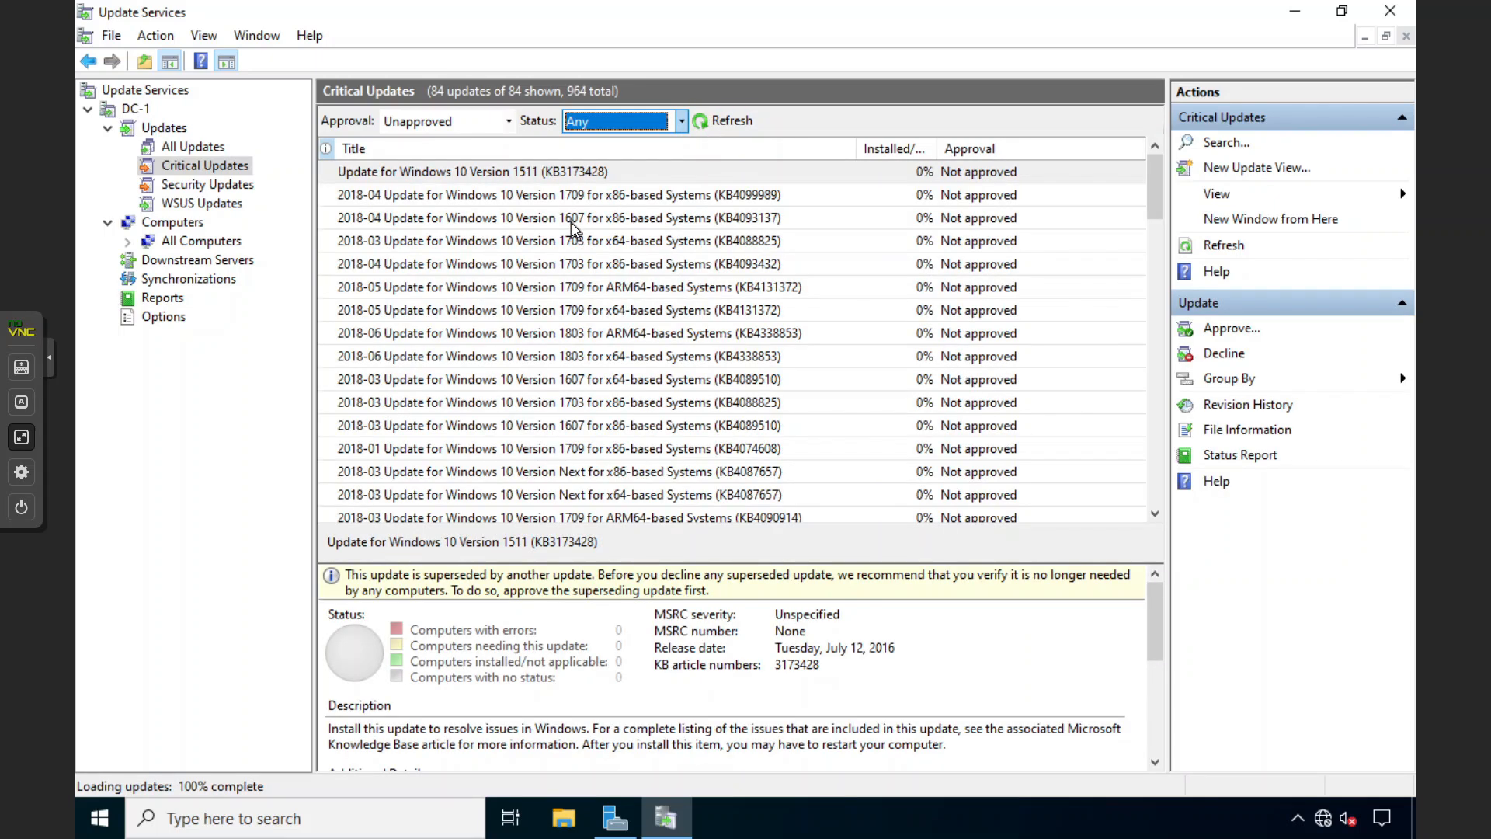
scroll(538, 385, down, 2)
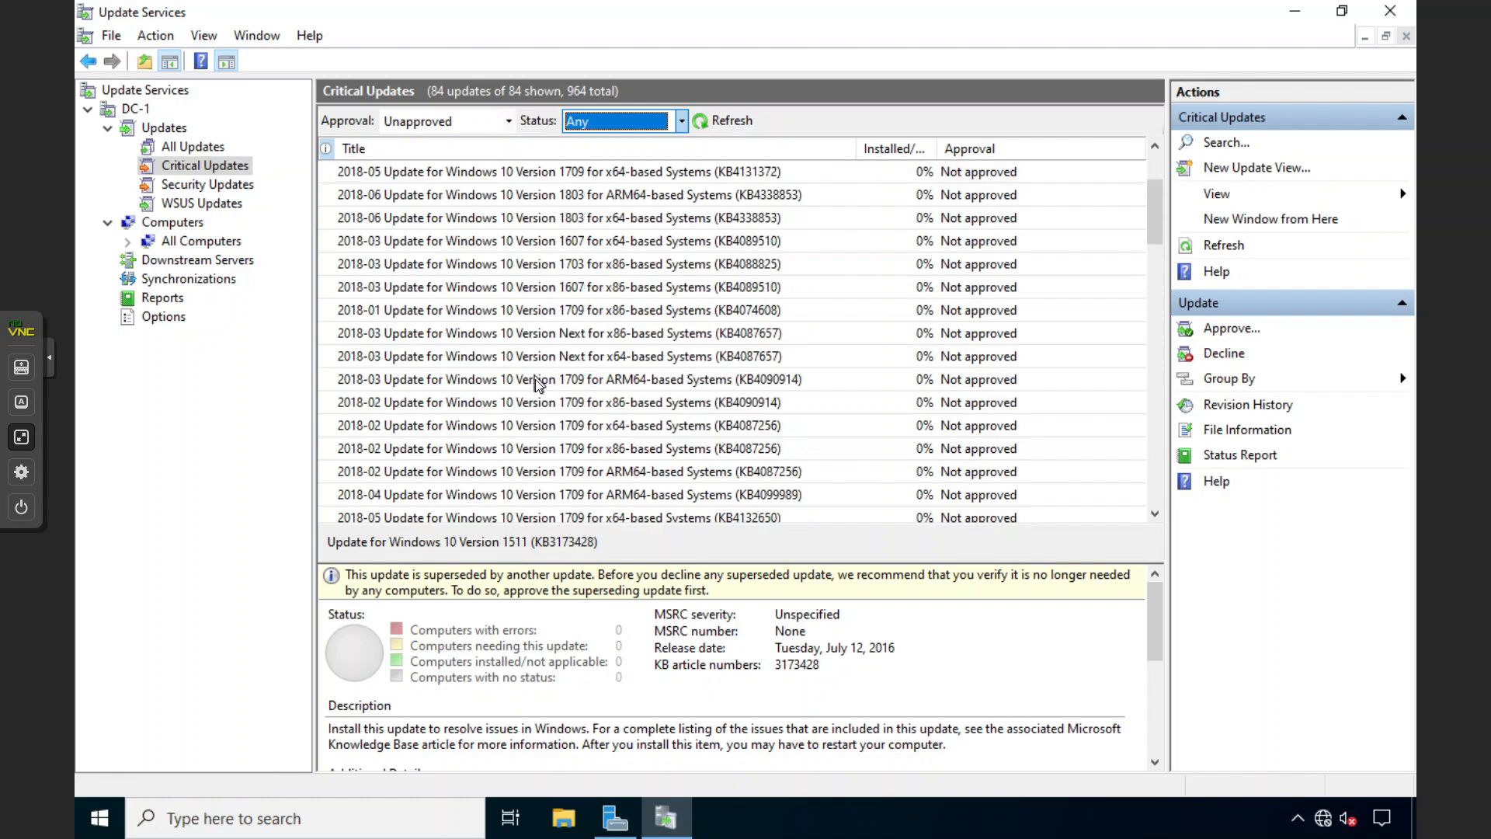
scroll(537, 385, down, 15)
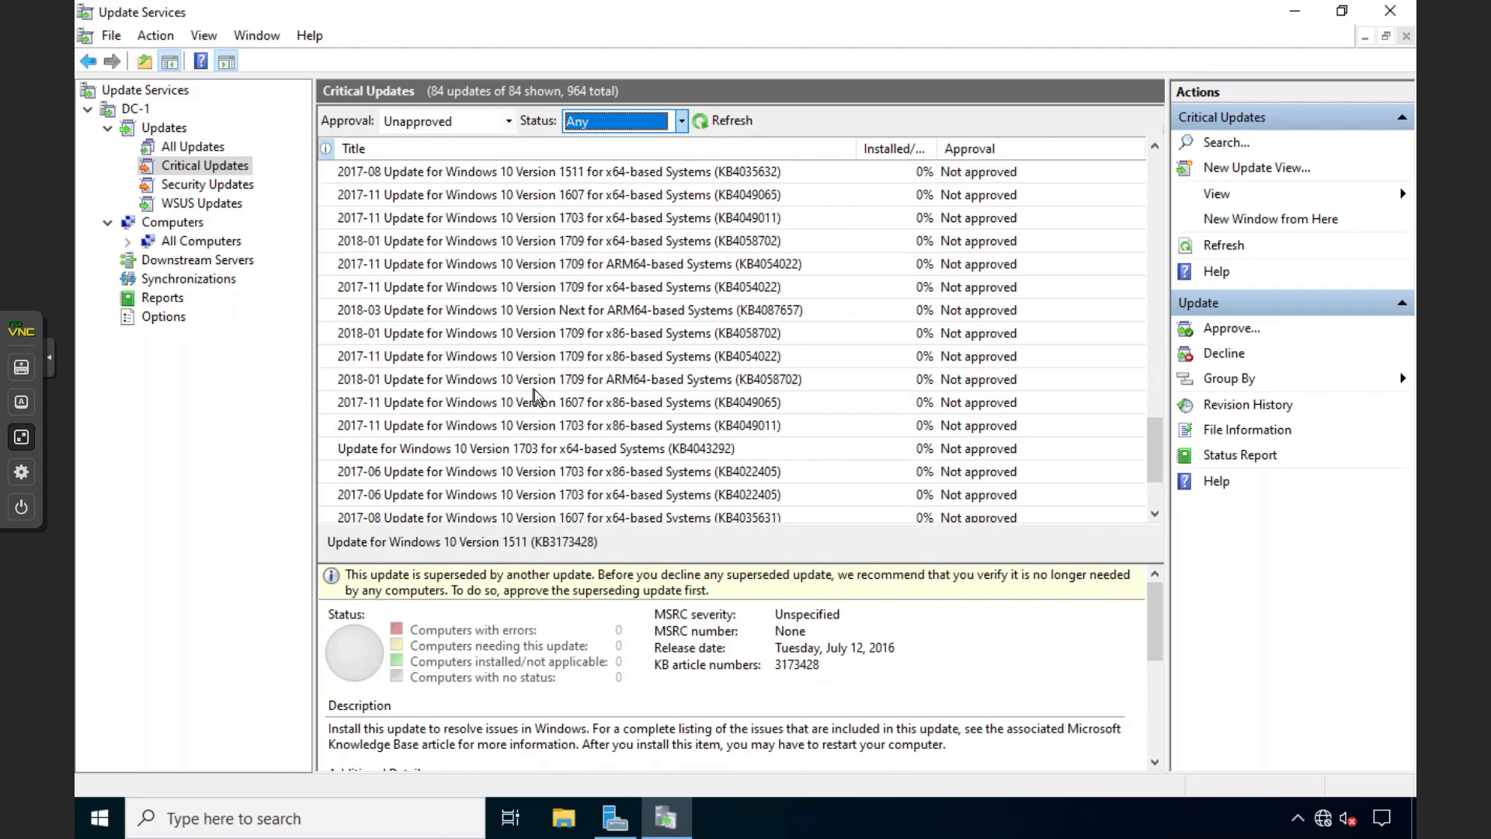
Step: Look through the Critical Updates list and examine the details of KB4456655, KB4035631 and KB4049065
scroll(535, 396, up, 3)
scroll(541, 405, down, 5)
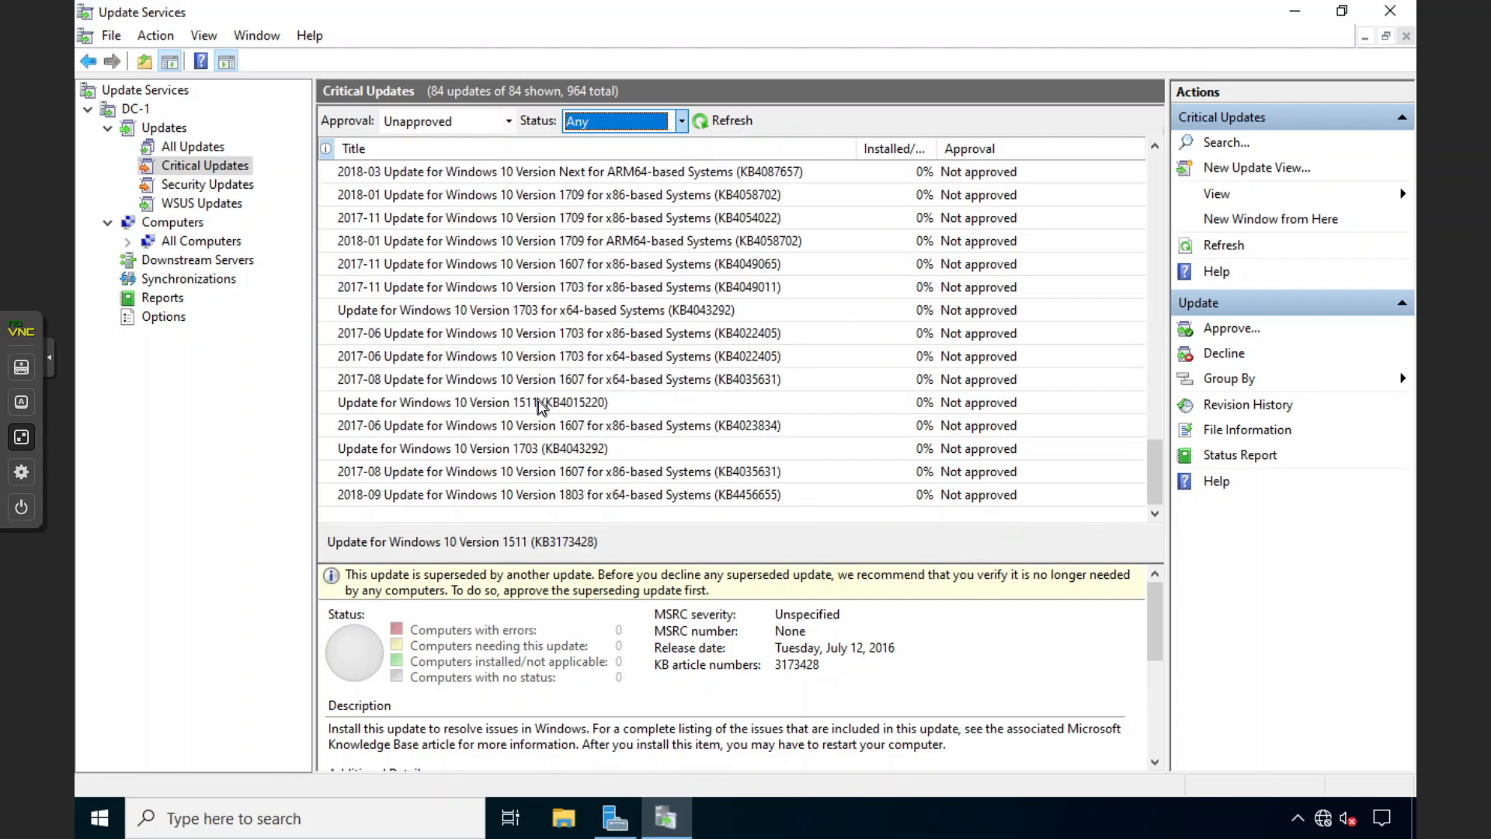
click(376, 497)
click(371, 475)
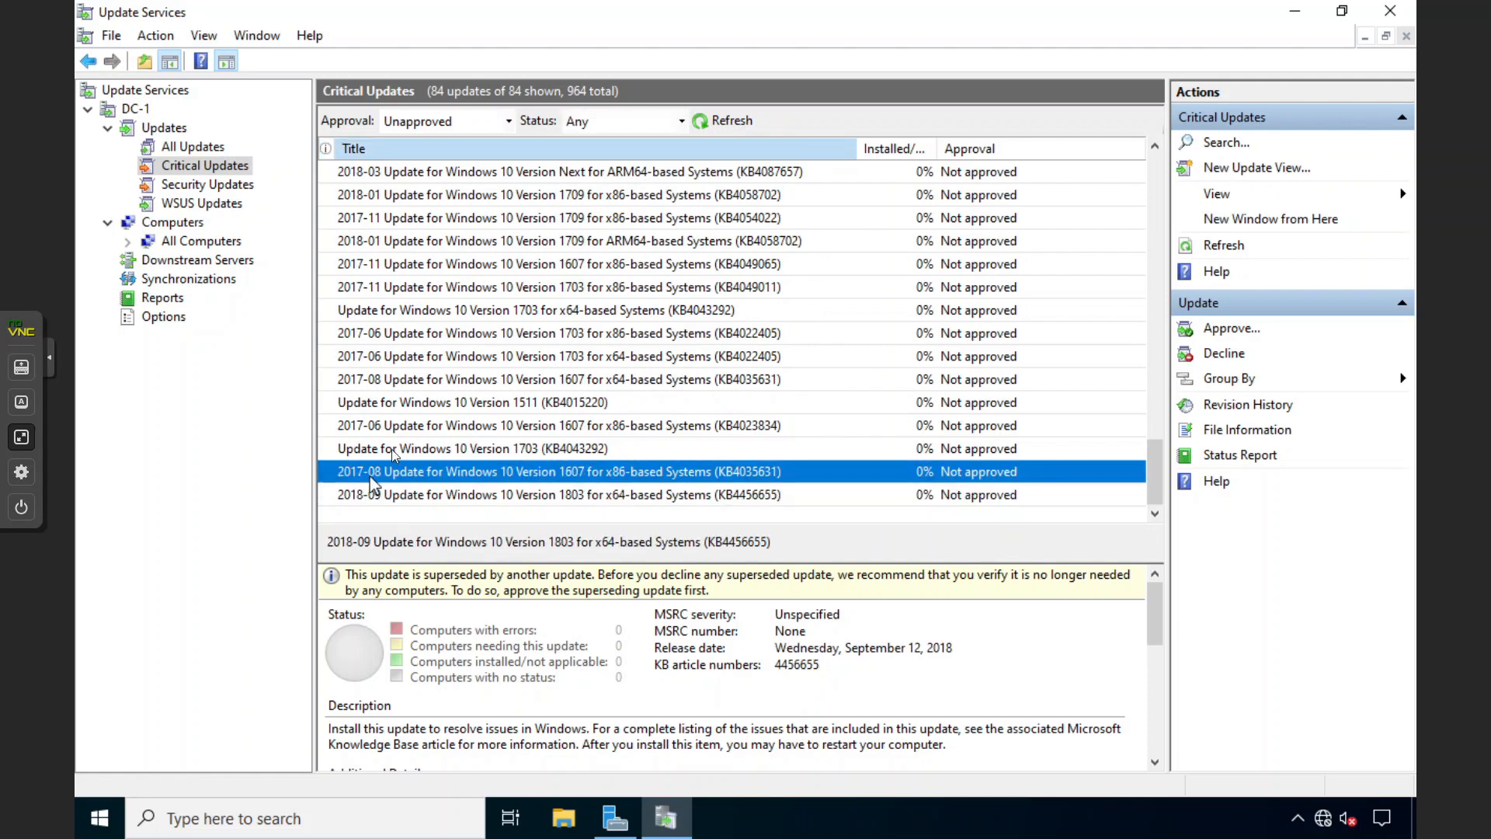
scroll(412, 435, up, 5)
click(421, 401)
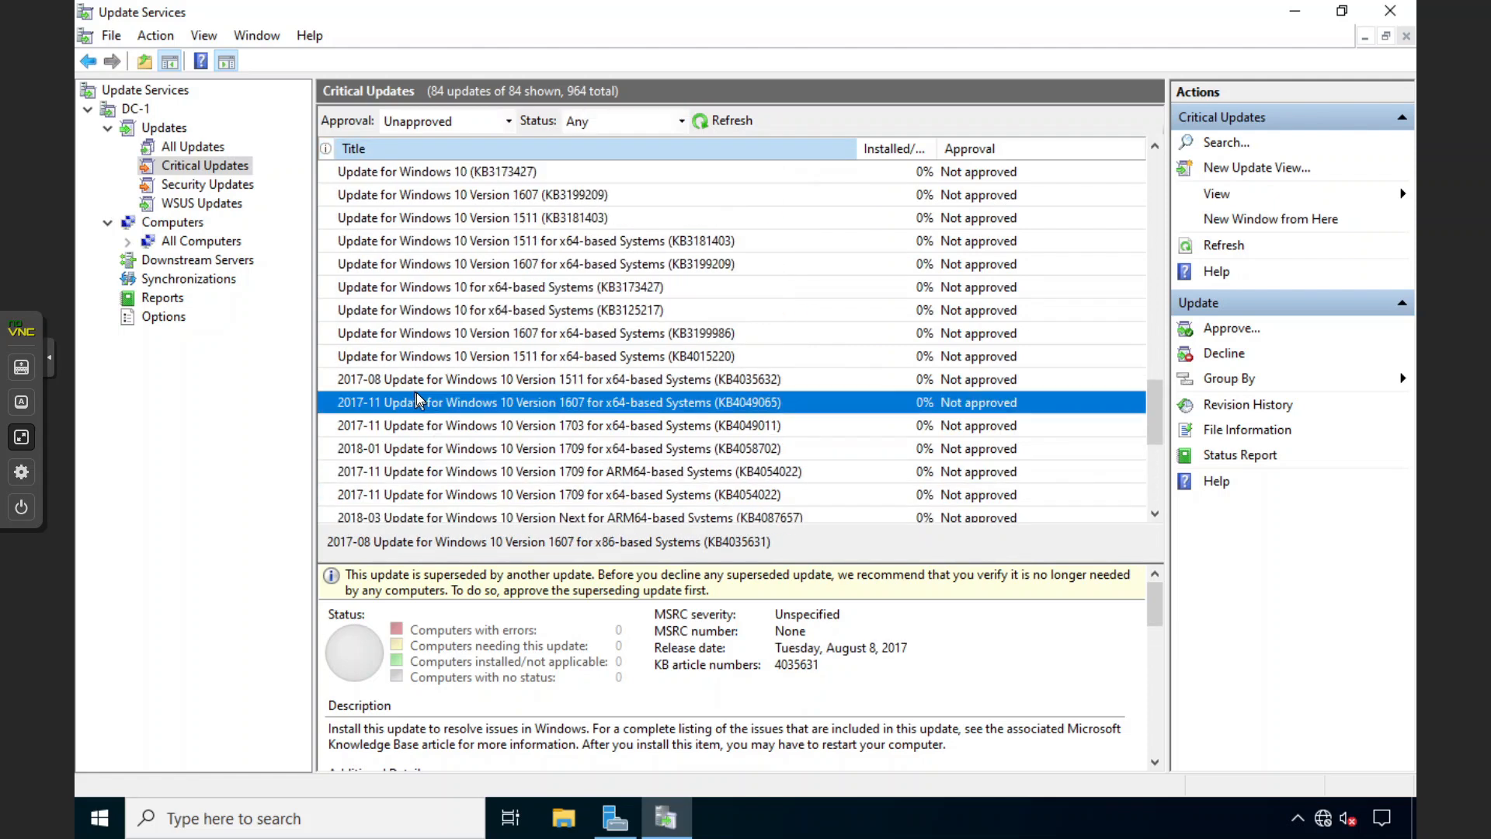
scroll(419, 400, down, 5)
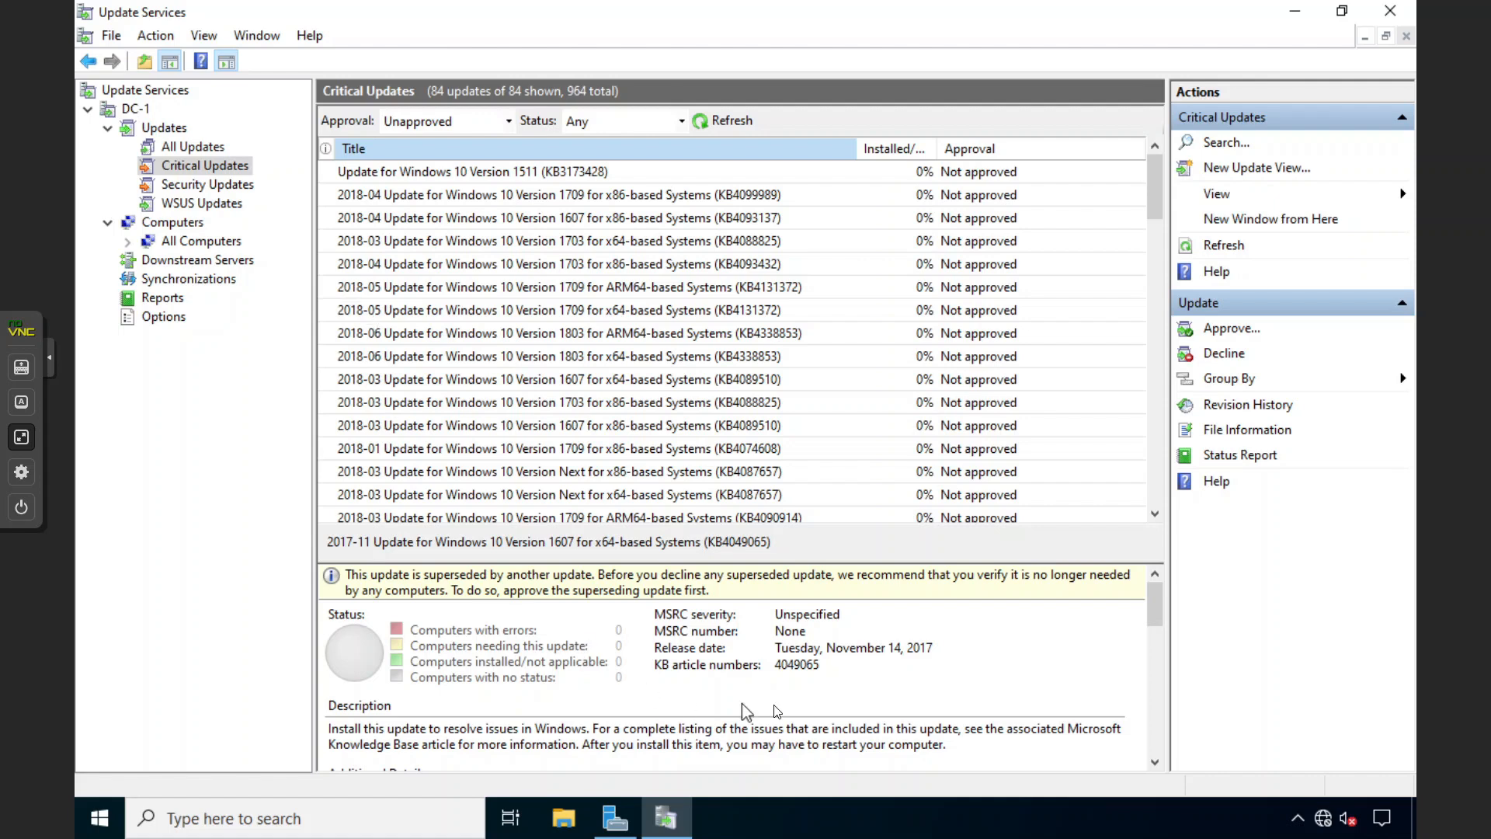
Step: Leave the full-screen console, switch to Microsoft Whiteboard and handwrite an underlined "Faxing" with a box around it
click(21, 437)
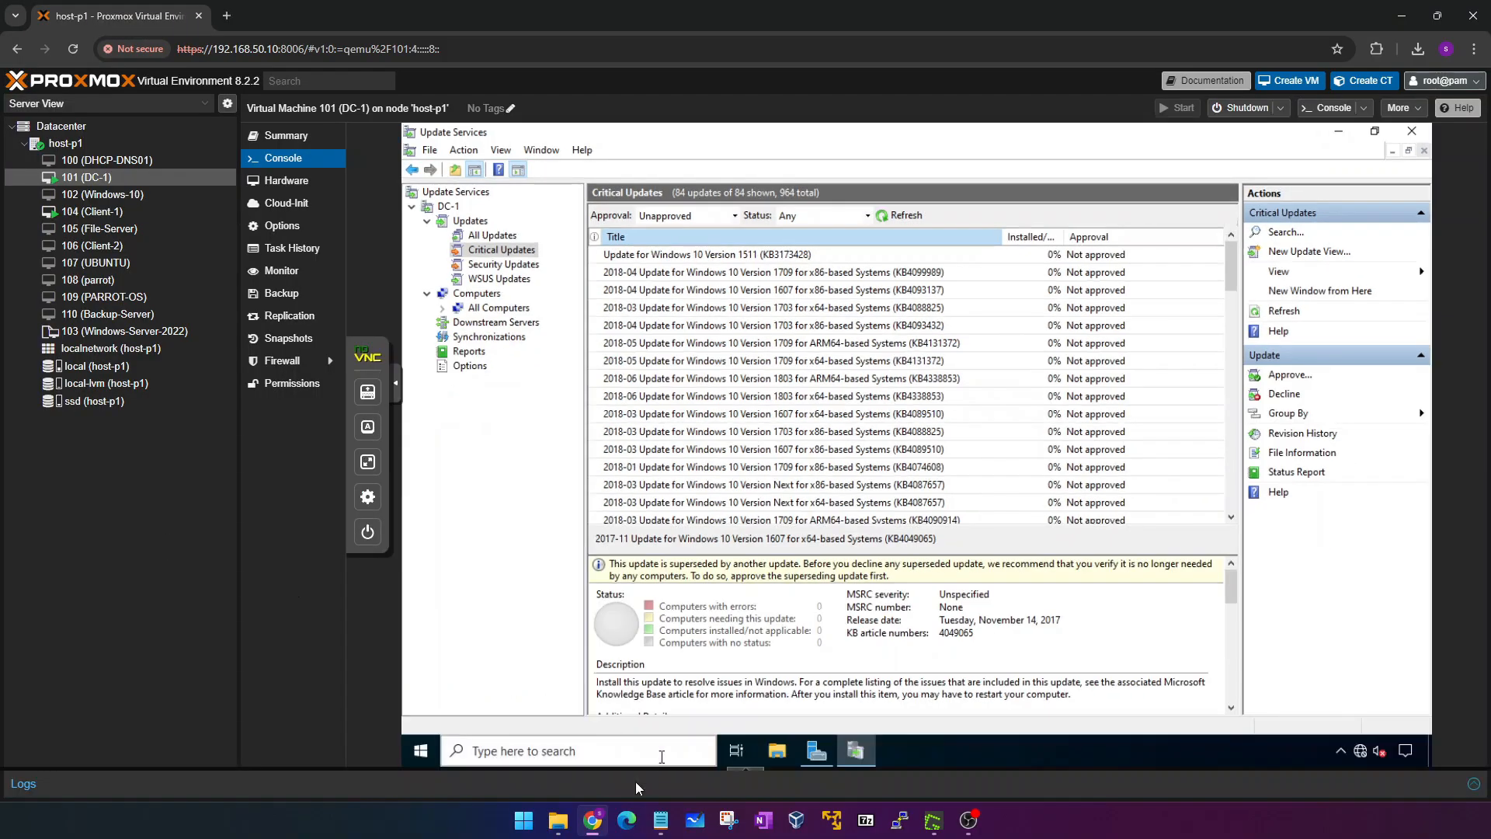
click(689, 824)
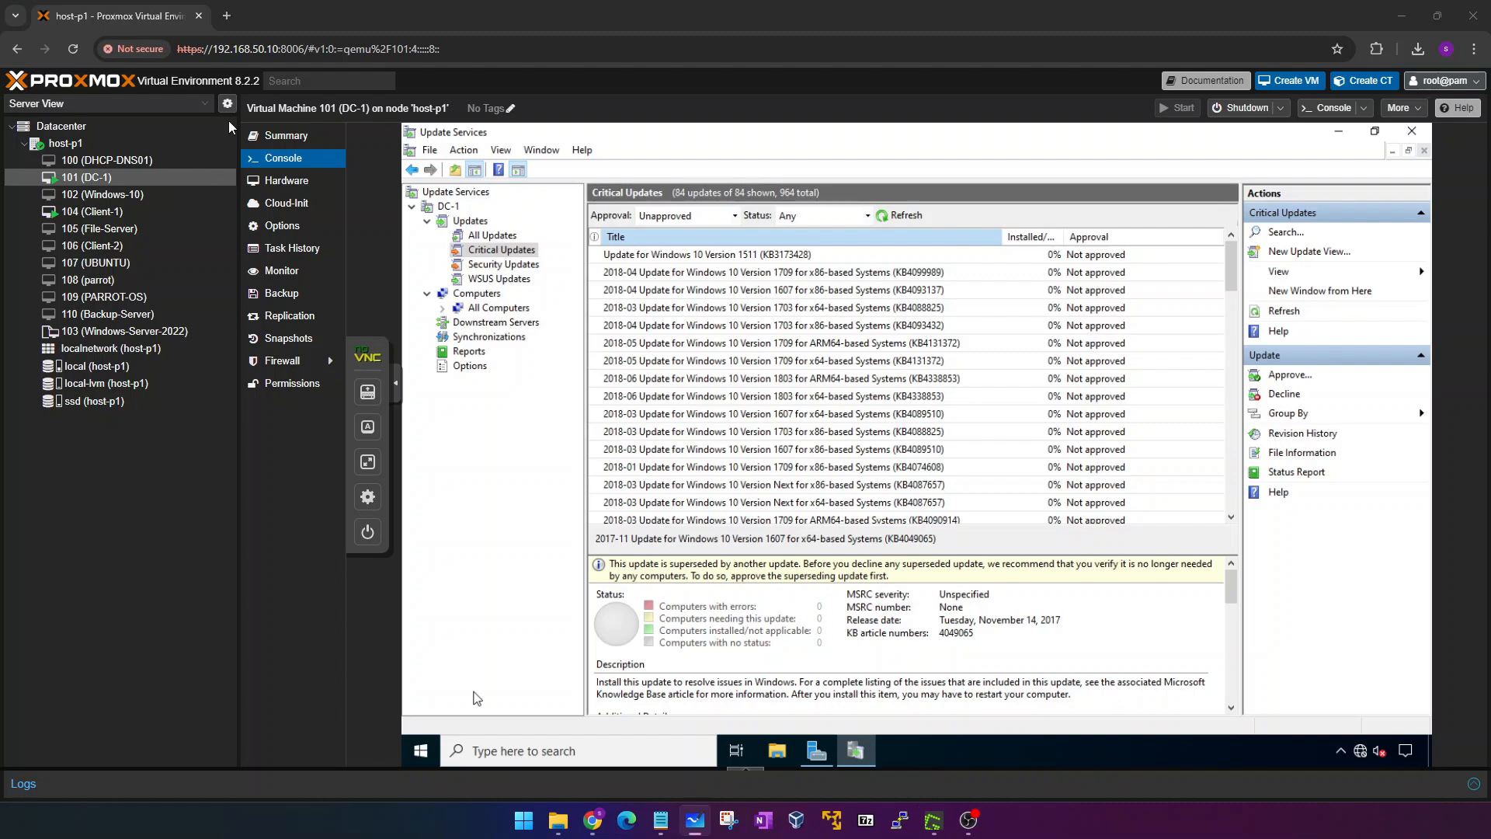
drag(0, 497, 865, 4)
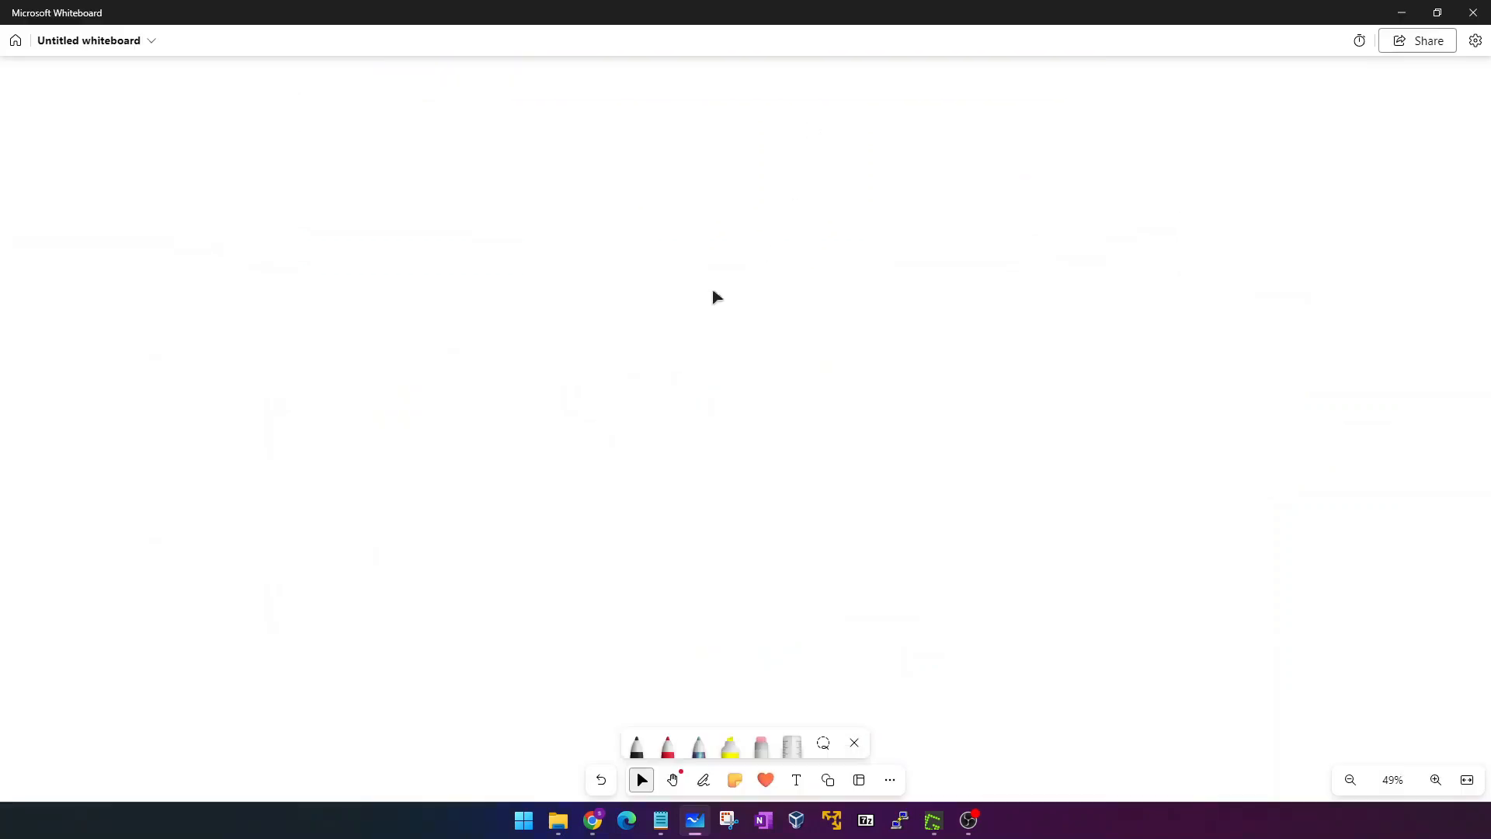
key(Escape)
key(p)
mouse_move(973, 124)
mouse_down()
mouse_move(980, 165)
mouse_move(990, 144)
mouse_move(1049, 139)
mouse_move(1101, 165)
mouse_up()
drag(977, 184, 1073, 161)
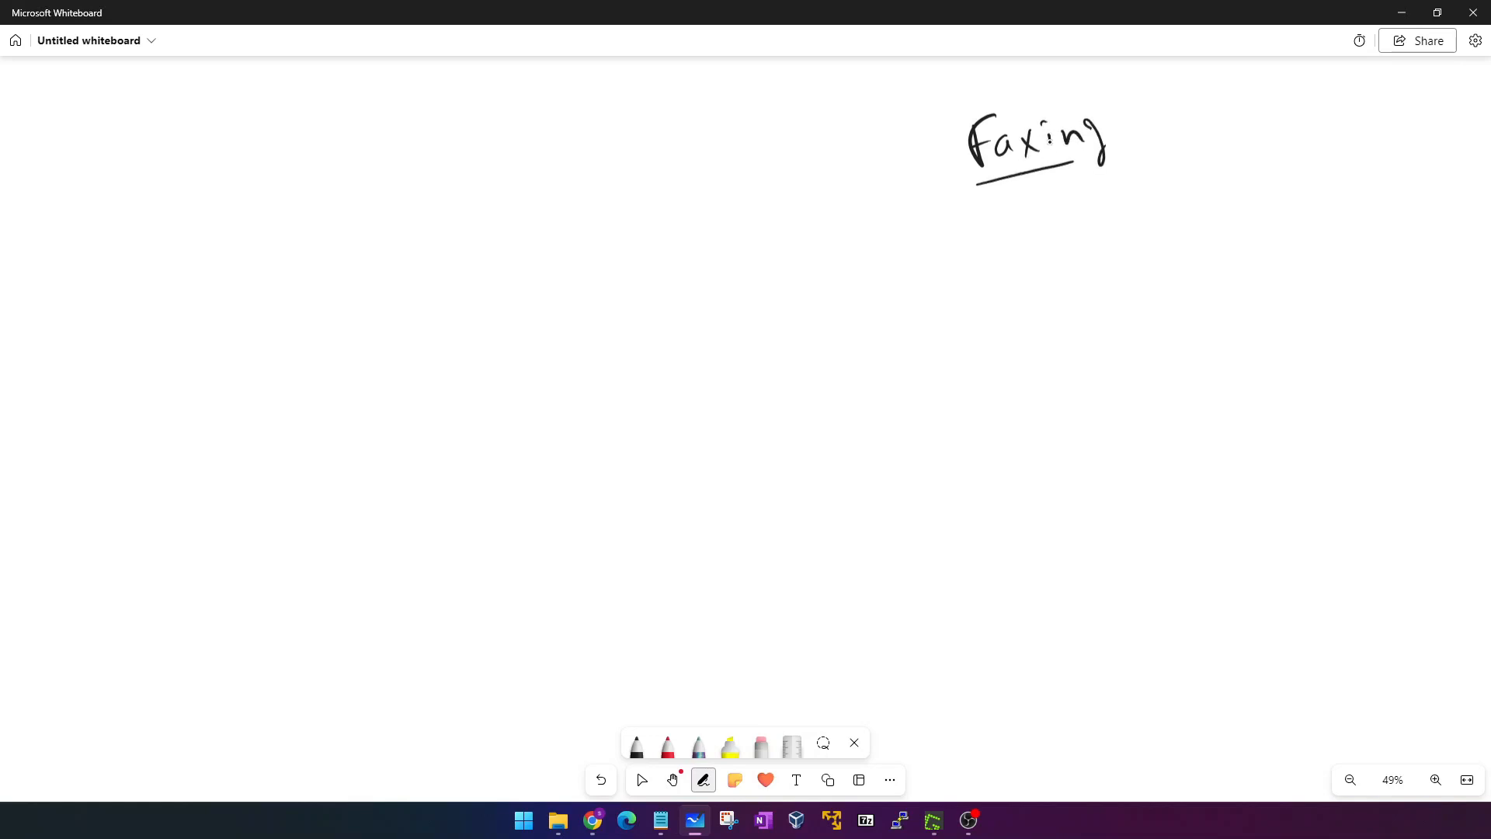
mouse_move(936, 103)
mouse_down()
mouse_move(938, 194)
mouse_move(1151, 187)
mouse_move(942, 206)
mouse_up()
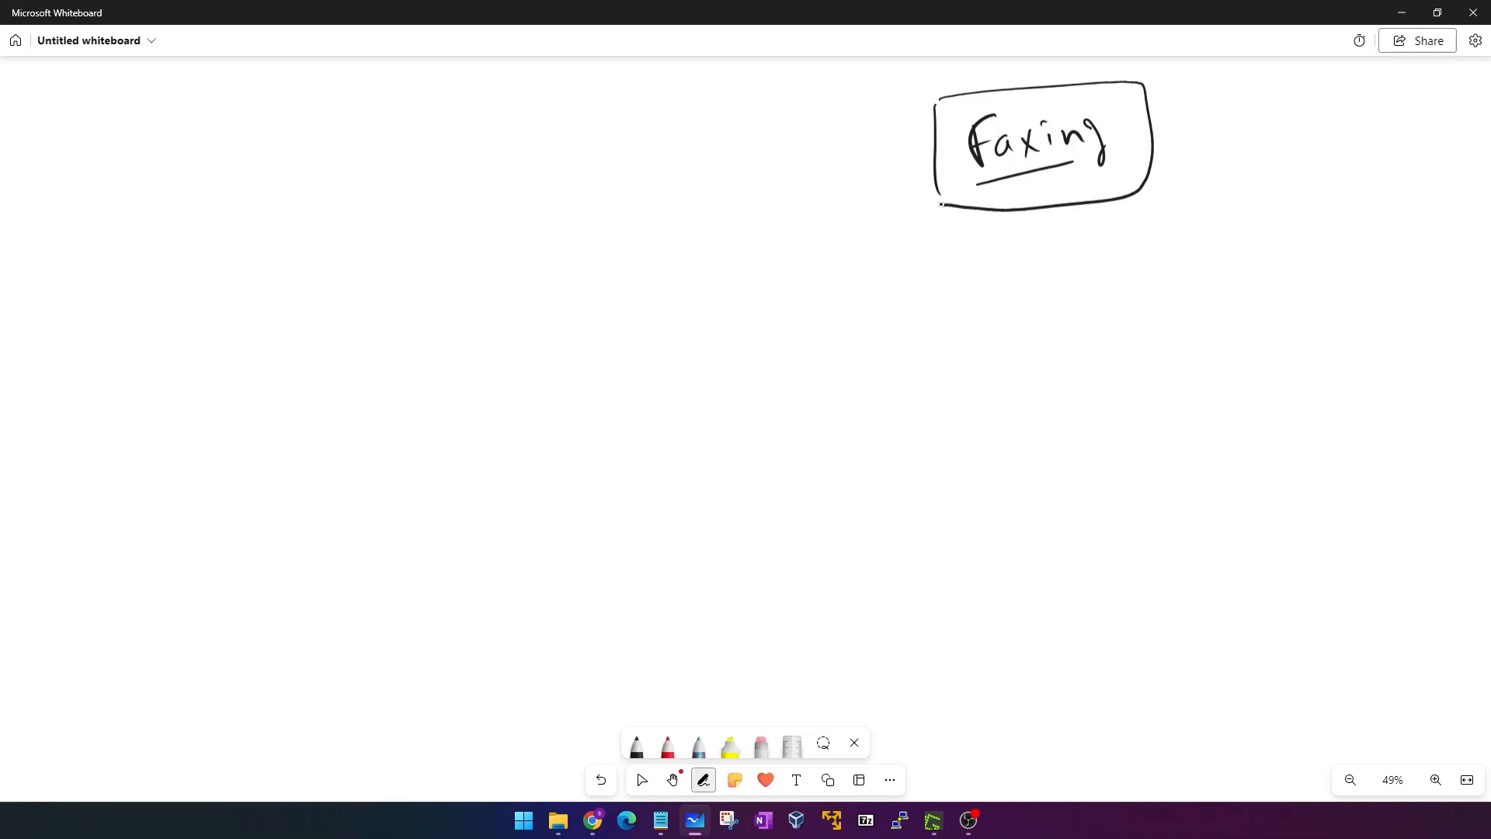
Step: Handwrite "Windows" below the Faxing box, followed by a short arrow
mouse_move(985, 275)
mouse_down()
mouse_move(991, 308)
mouse_move(1034, 264)
mouse_move(1042, 297)
mouse_up()
drag(1050, 297, 1076, 297)
mouse_move(1094, 286)
mouse_down()
mouse_move(1095, 256)
mouse_move(1118, 279)
mouse_up()
mouse_move(1129, 276)
mouse_down()
mouse_move(1147, 287)
mouse_move(1158, 267)
mouse_up()
drag(1174, 256, 1166, 289)
drag(1201, 270, 1223, 275)
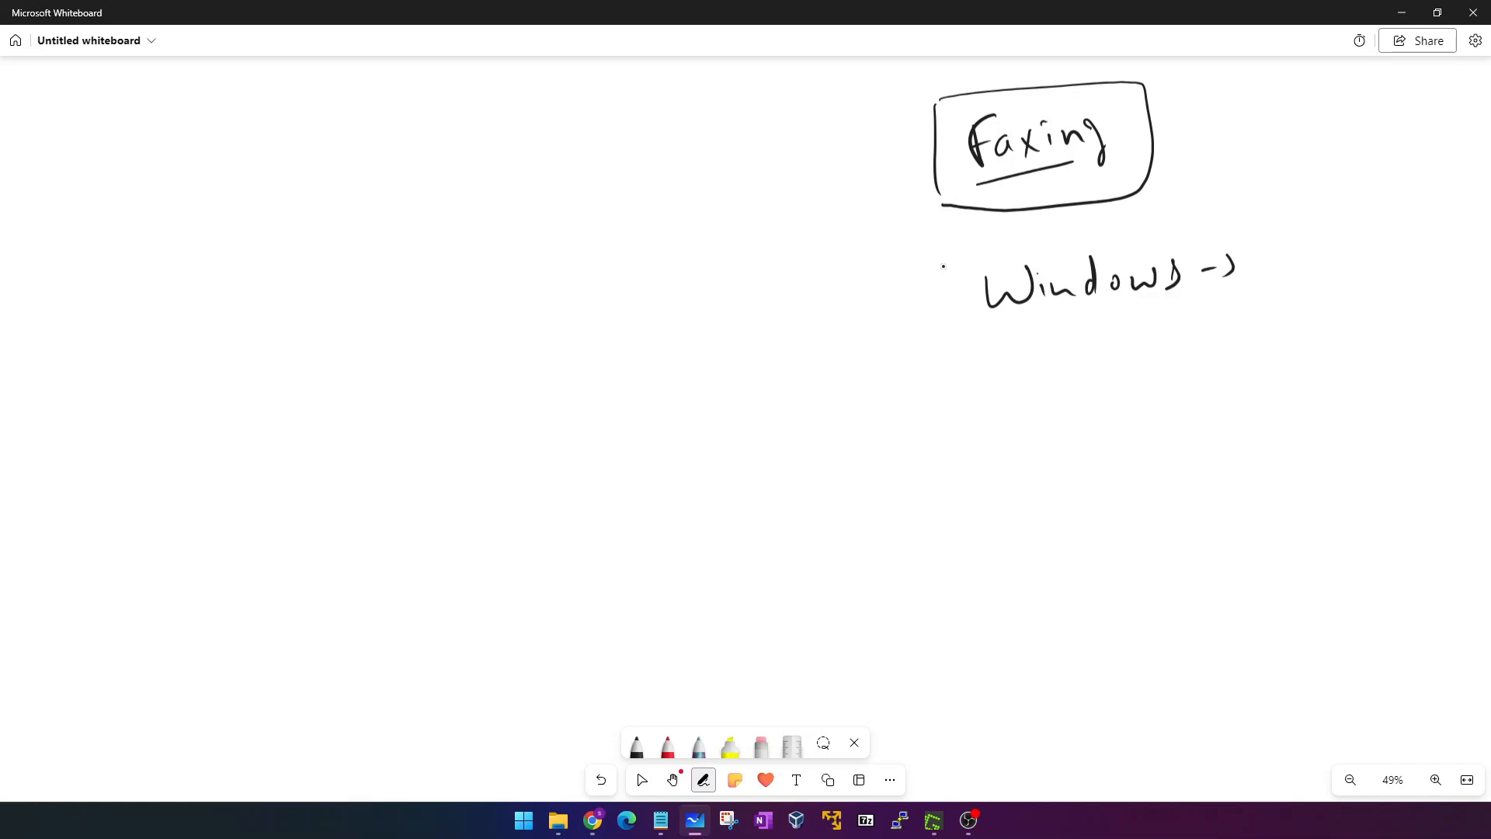
Step: Sketch a cloud containing three computers, and link the Faxing box to a small circle and, with an arrow, to Windows
mouse_move(365, 291)
mouse_down()
mouse_move(323, 416)
mouse_move(556, 443)
mouse_move(447, 289)
mouse_move(361, 300)
mouse_move(439, 363)
mouse_move(378, 357)
mouse_move(424, 367)
mouse_up()
drag(414, 419, 458, 471)
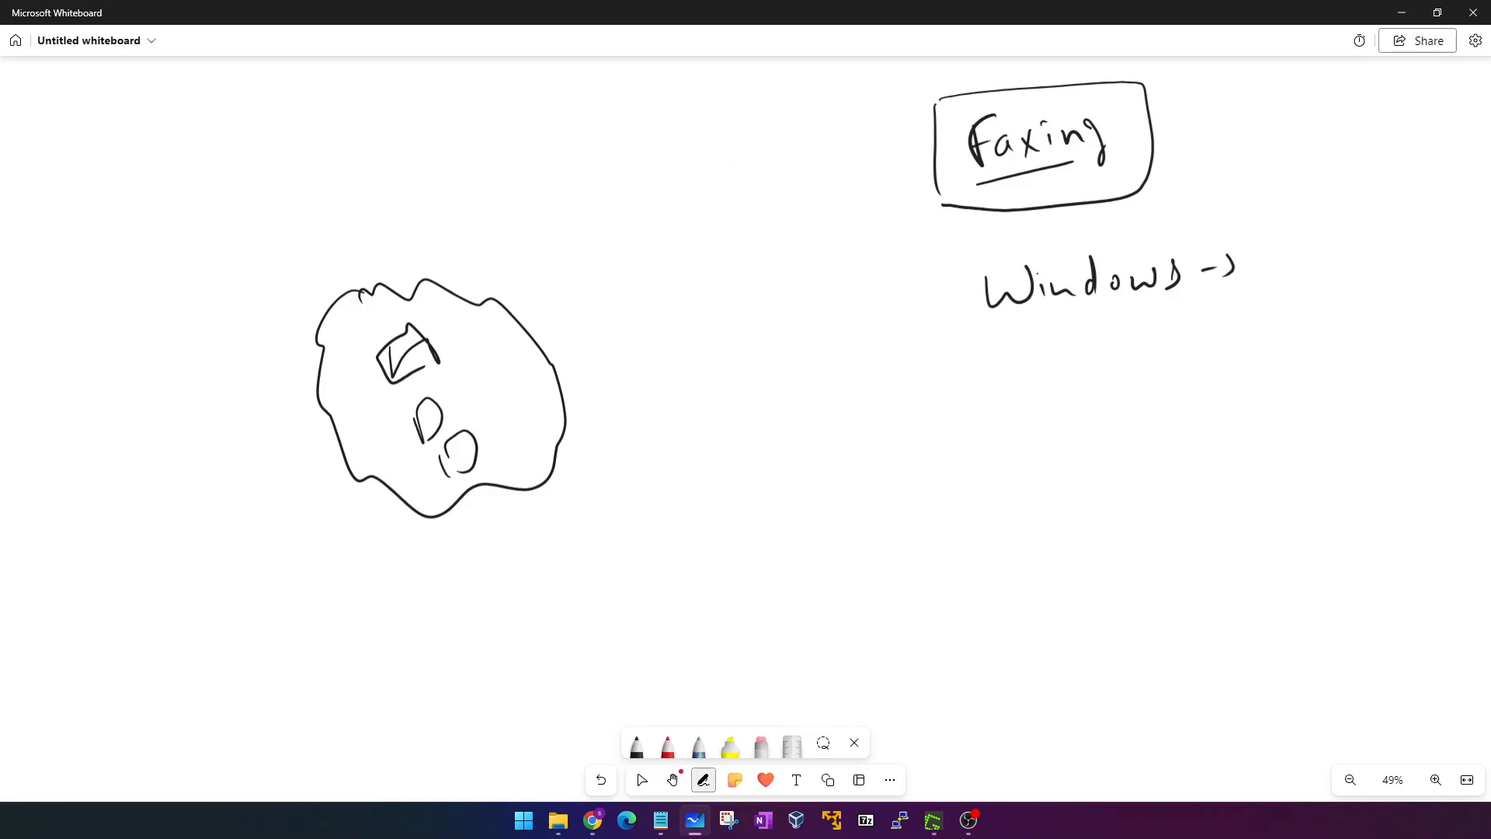
mouse_move(1145, 124)
mouse_down()
mouse_move(1179, 103)
mouse_move(1192, 135)
mouse_move(1177, 101)
mouse_up()
drag(1100, 207, 1115, 236)
Step: Draw curved lines from the three computers in the cloud to Windows and add marks at the Faxing box
mouse_move(444, 349)
mouse_down()
mouse_move(531, 303)
mouse_move(858, 259)
mouse_move(936, 279)
mouse_up()
mouse_move(458, 409)
mouse_down()
mouse_move(645, 339)
mouse_move(979, 313)
mouse_up()
mouse_move(491, 445)
mouse_down()
mouse_move(752, 405)
mouse_move(969, 335)
mouse_up()
drag(937, 279, 966, 296)
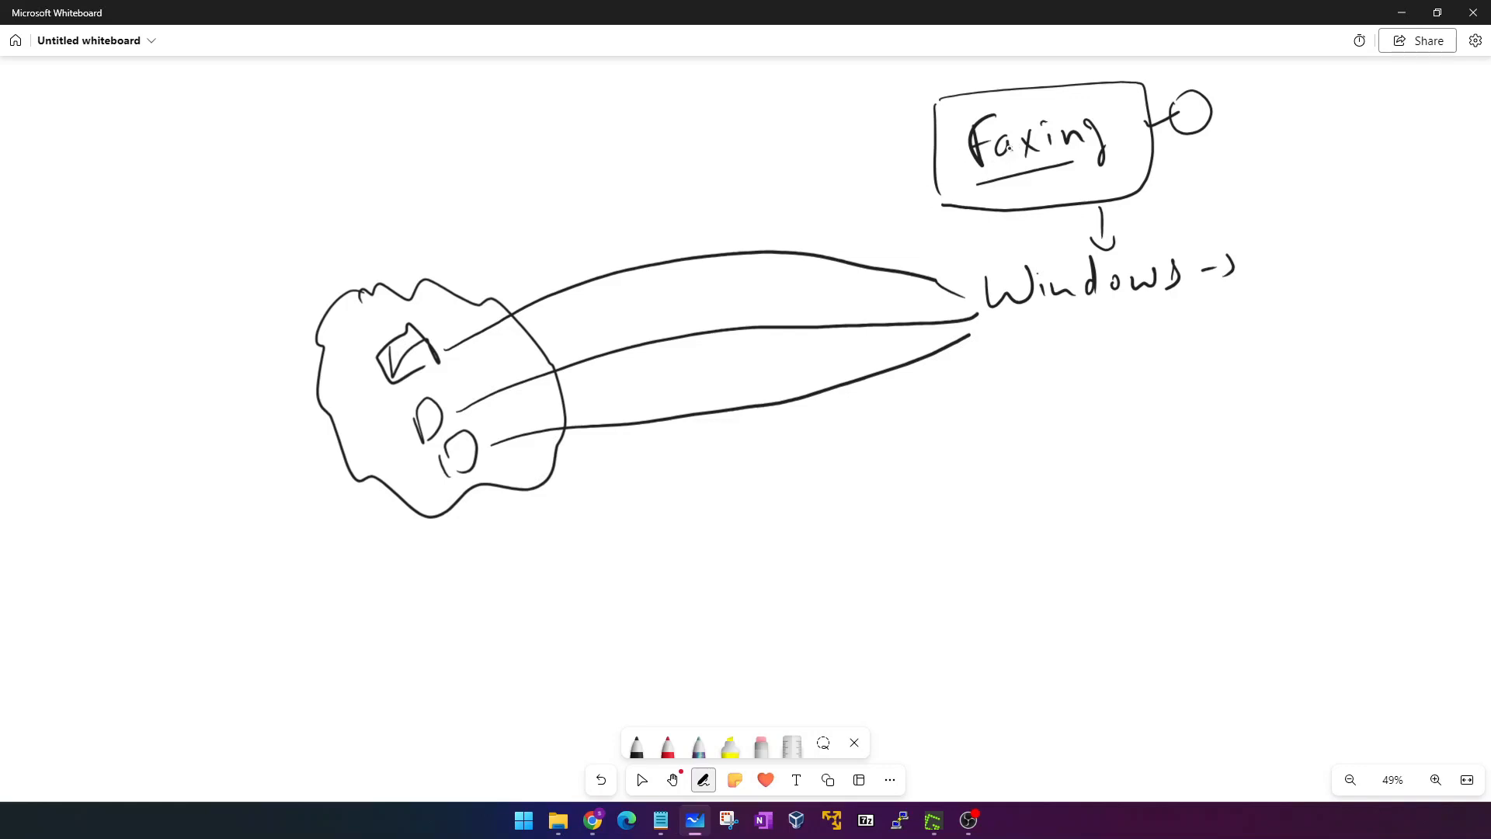
drag(971, 84, 1003, 69)
mouse_move(949, 211)
mouse_down()
mouse_move(967, 389)
mouse_move(1157, 412)
mouse_move(1229, 283)
mouse_move(1126, 197)
mouse_move(1047, 190)
mouse_up()
Step: Undo the curved lines between the computers and Windows and the extra marks at the Faxing box
key(ctrl+z)
key(ctrl+z)
key(ctrl+z)
key(ctrl+z)
key(ctrl+z)
key(ctrl+z)
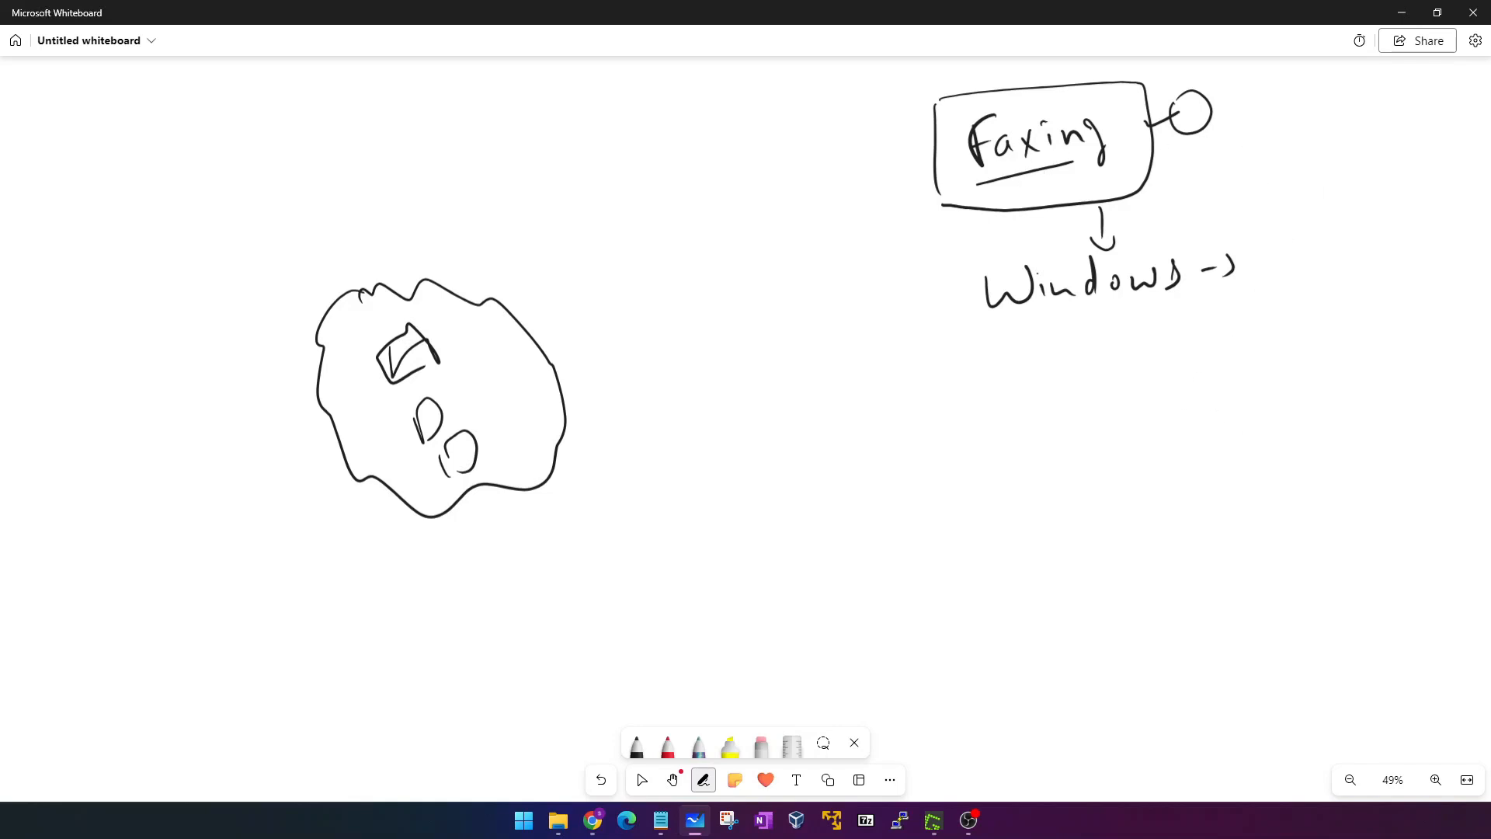
Step: Handwrite "Security" with "KB-59270" below it and underline the last digits of the number
mouse_move(1262, 436)
mouse_down()
mouse_move(1243, 471)
mouse_move(1369, 455)
mouse_move(1361, 488)
mouse_up()
drag(1396, 435, 1391, 463)
drag(1386, 453, 1407, 444)
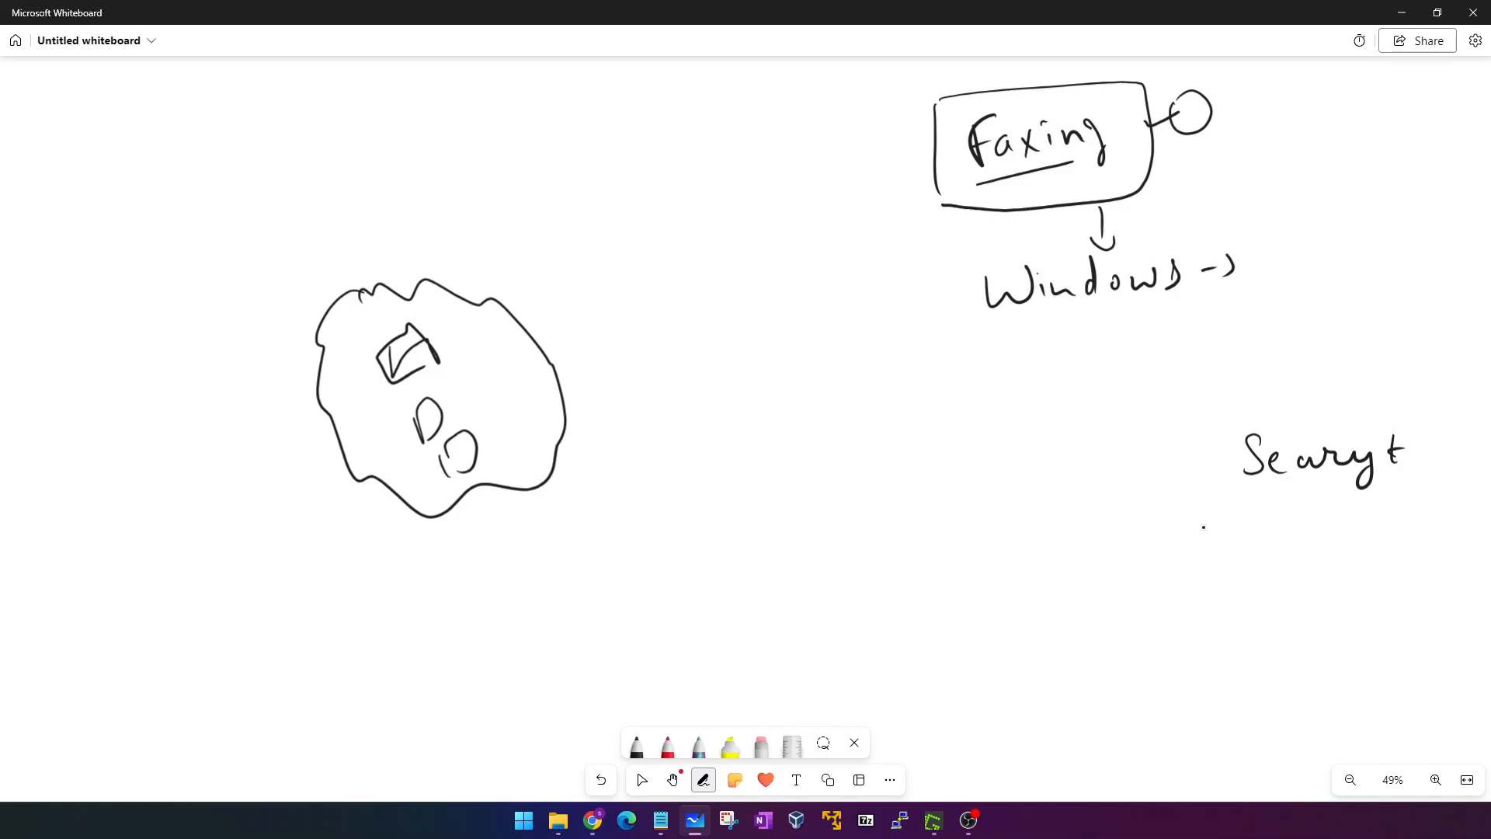
drag(1206, 524, 1200, 559)
mouse_move(1230, 522)
mouse_down()
mouse_move(1216, 543)
mouse_move(1240, 561)
mouse_up()
mouse_move(1241, 526)
mouse_down()
mouse_move(1241, 560)
mouse_move(1278, 544)
mouse_move(1306, 555)
mouse_up()
drag(1311, 529, 1331, 526)
mouse_move(1352, 533)
mouse_down()
mouse_move(1348, 557)
mouse_move(1390, 553)
mouse_up()
drag(1408, 534, 1414, 554)
drag(1443, 538, 1442, 539)
drag(1341, 566, 1429, 568)
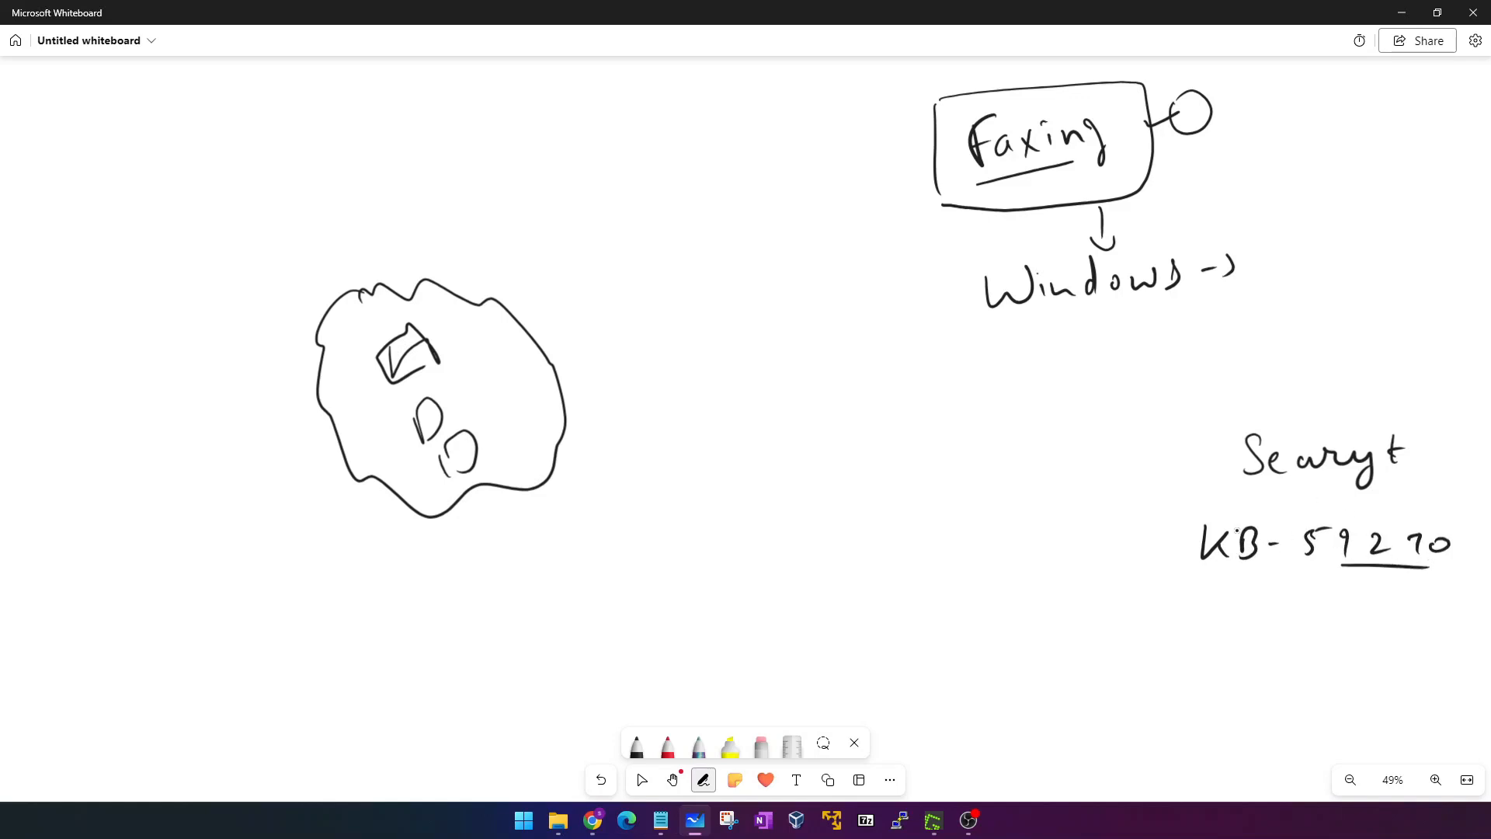
Step: Box in KB-59270 with an extra cell before it, and put circled check marks above the Faxing box and that cell
drag(1196, 514, 1181, 588)
mouse_move(1200, 514)
mouse_down()
mouse_move(1426, 519)
mouse_move(1390, 578)
mouse_move(1153, 569)
mouse_up()
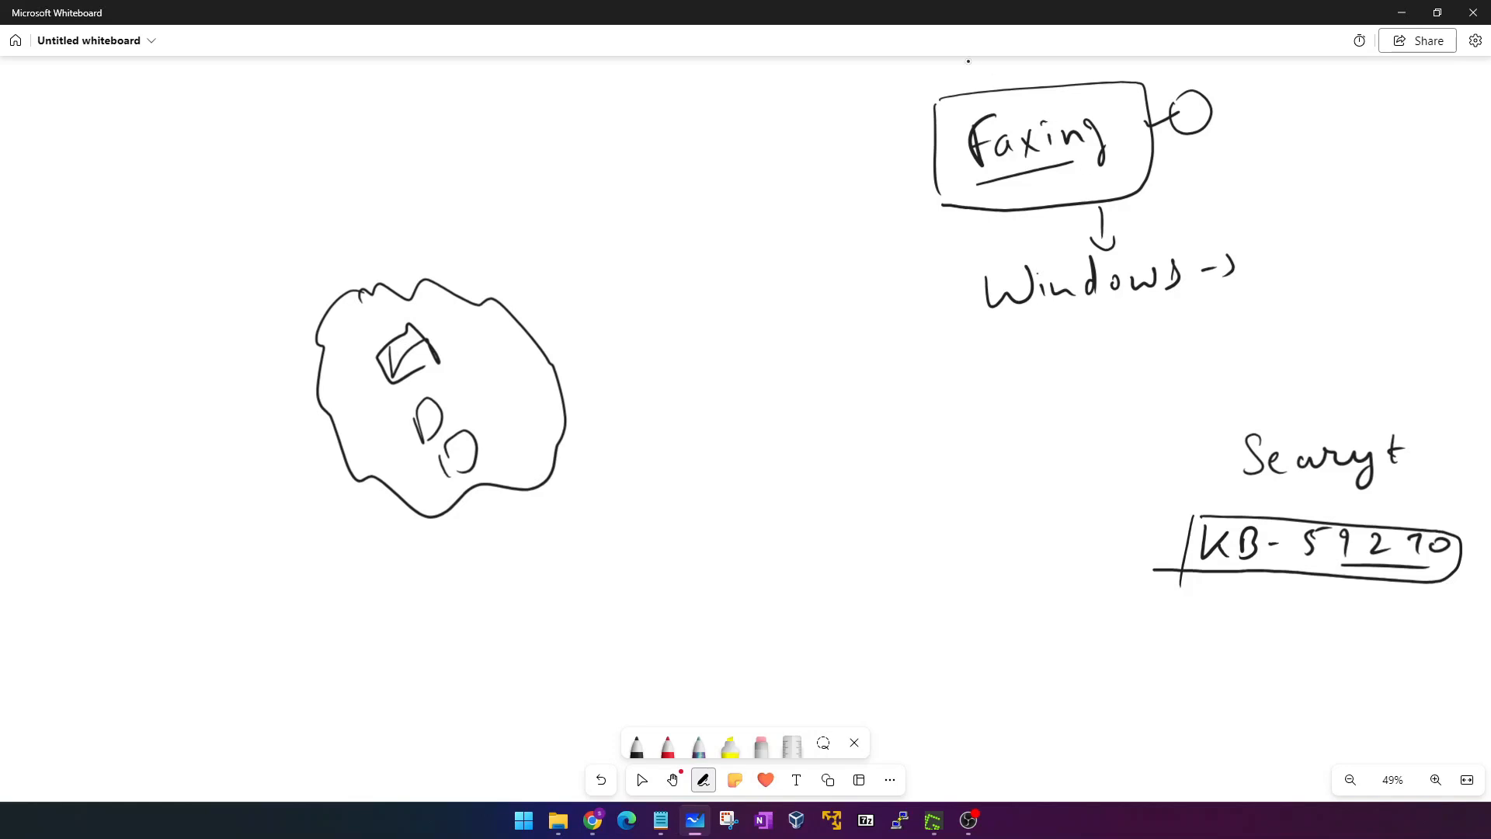
drag(942, 70, 965, 63)
drag(980, 64, 977, 58)
mouse_move(1193, 505)
mouse_down()
mouse_move(1154, 504)
mouse_move(1137, 582)
mouse_move(1184, 592)
mouse_up()
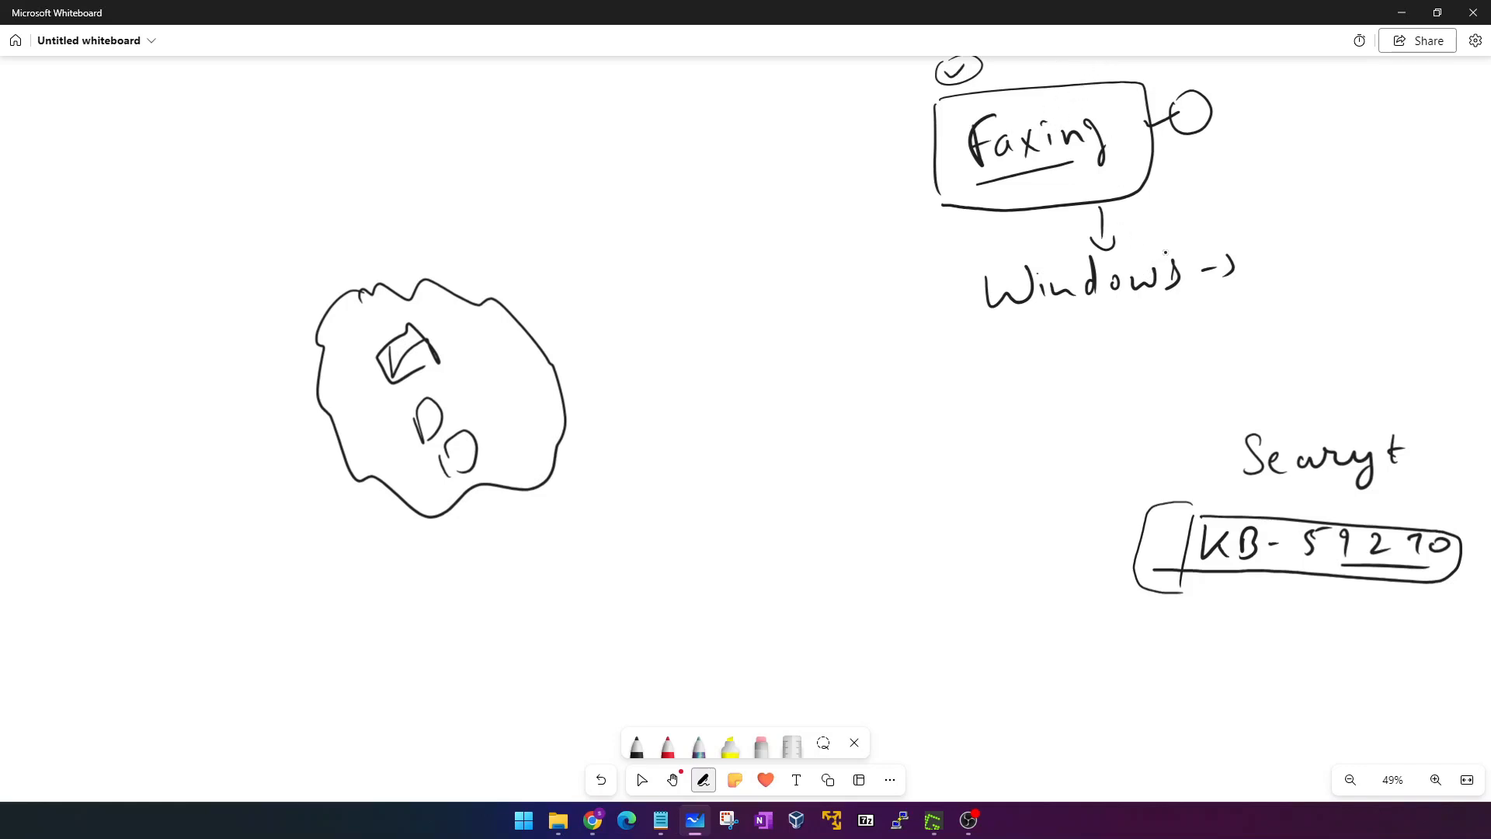
drag(1150, 499, 1177, 492)
mouse_move(1167, 479)
mouse_down()
mouse_move(1142, 508)
mouse_move(1172, 477)
mouse_up()
Step: Draw a down arrow and an up-down arrow pair below the small circle, and add check marks along the Faxing box's upper edge
mouse_move(1182, 151)
mouse_down()
mouse_move(1182, 193)
mouse_move(1235, 152)
mouse_move(1265, 188)
mouse_move(1280, 171)
mouse_up()
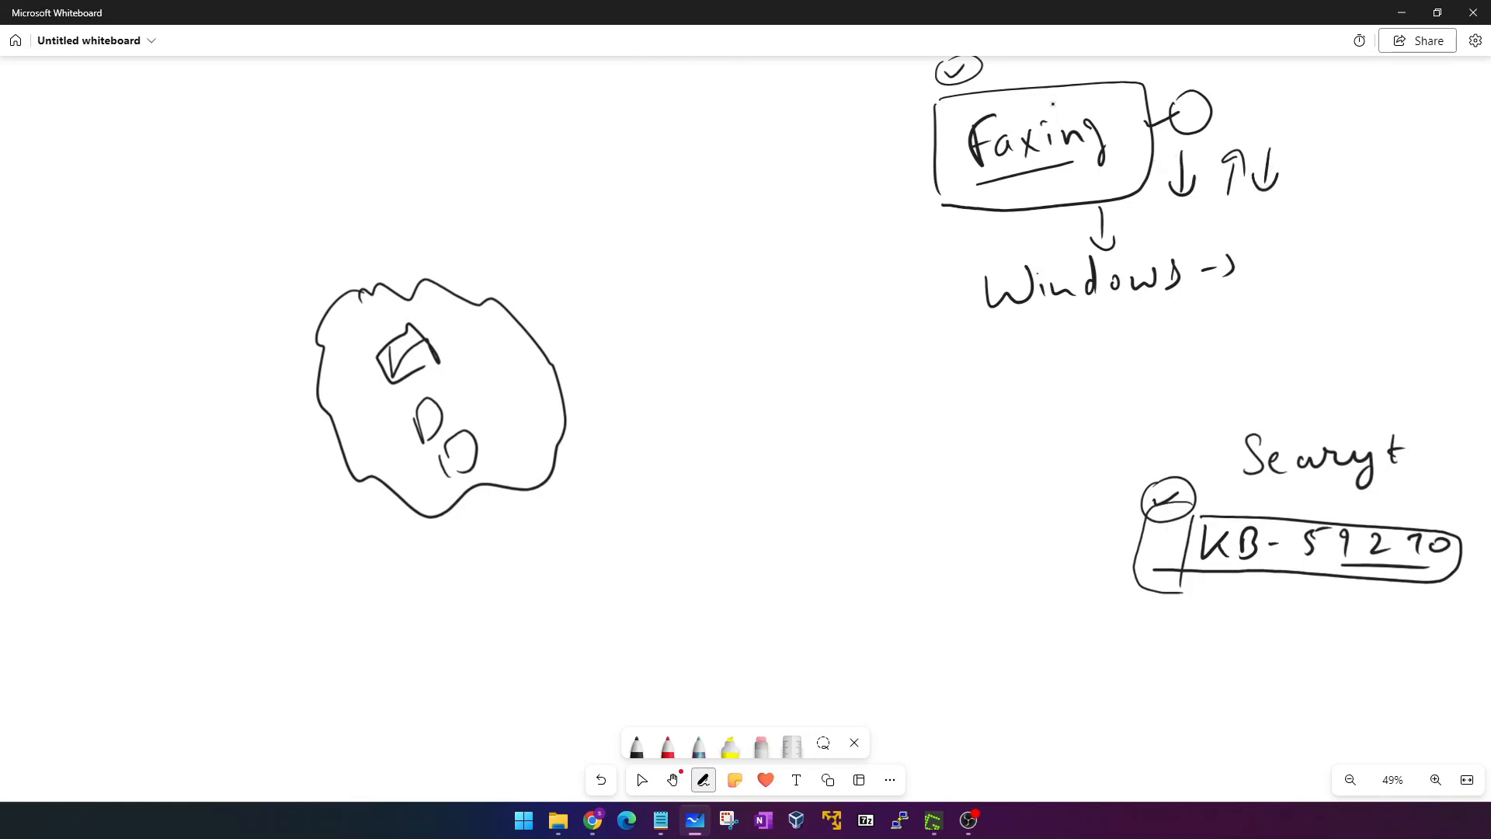
drag(1036, 85, 1075, 76)
drag(932, 100, 966, 92)
Step: Enclose the KB-59270 entry in parentheses and add circled check marks at the Faxing box's corner and before Security
mouse_move(1138, 479)
mouse_down()
mouse_move(1111, 502)
mouse_move(1122, 608)
mouse_up()
drag(1415, 515, 1405, 601)
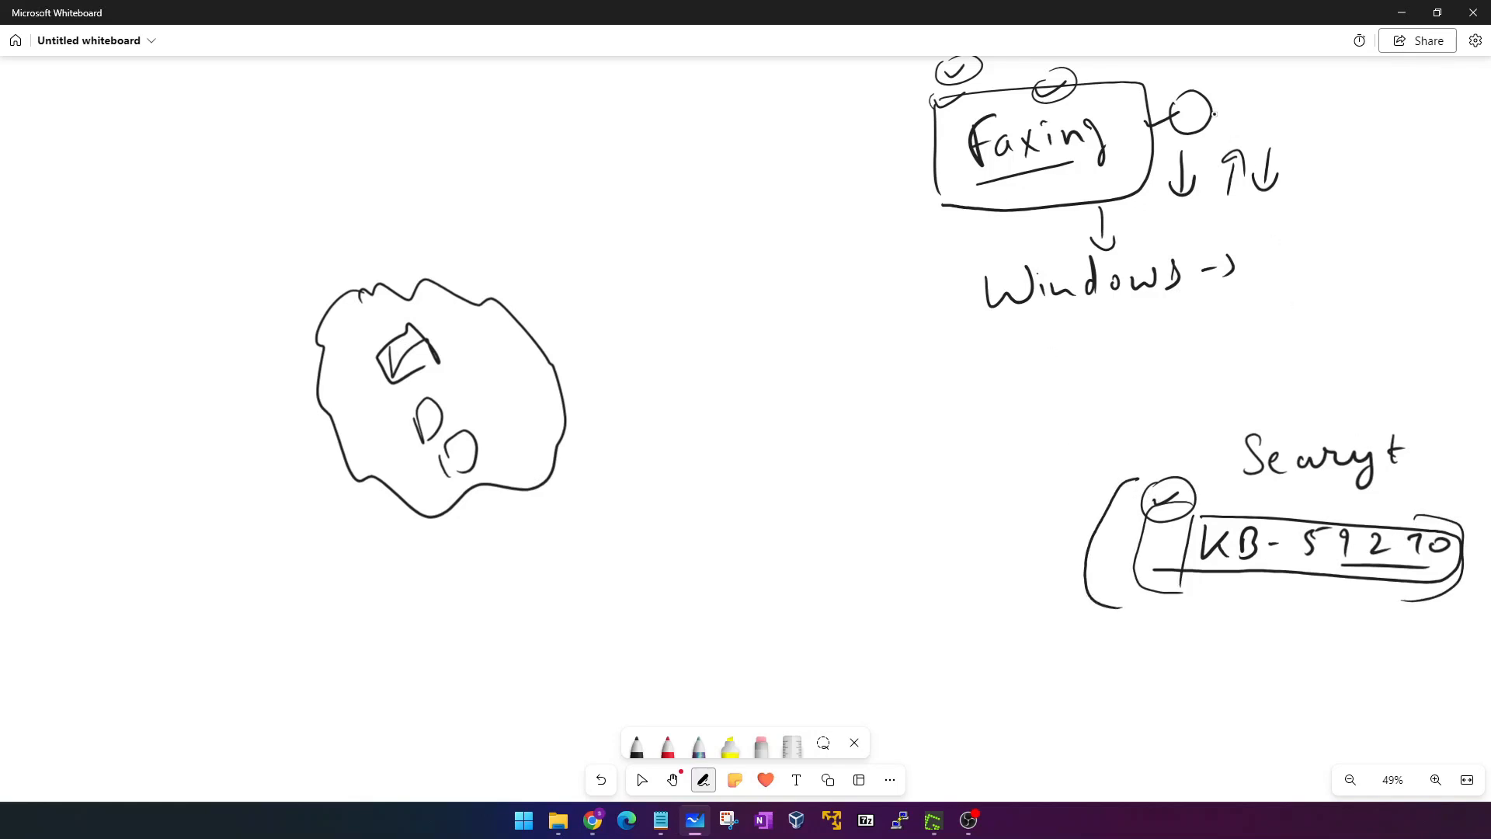
mouse_move(1153, 88)
mouse_down()
mouse_move(1174, 82)
mouse_move(1148, 95)
mouse_up()
click(641, 780)
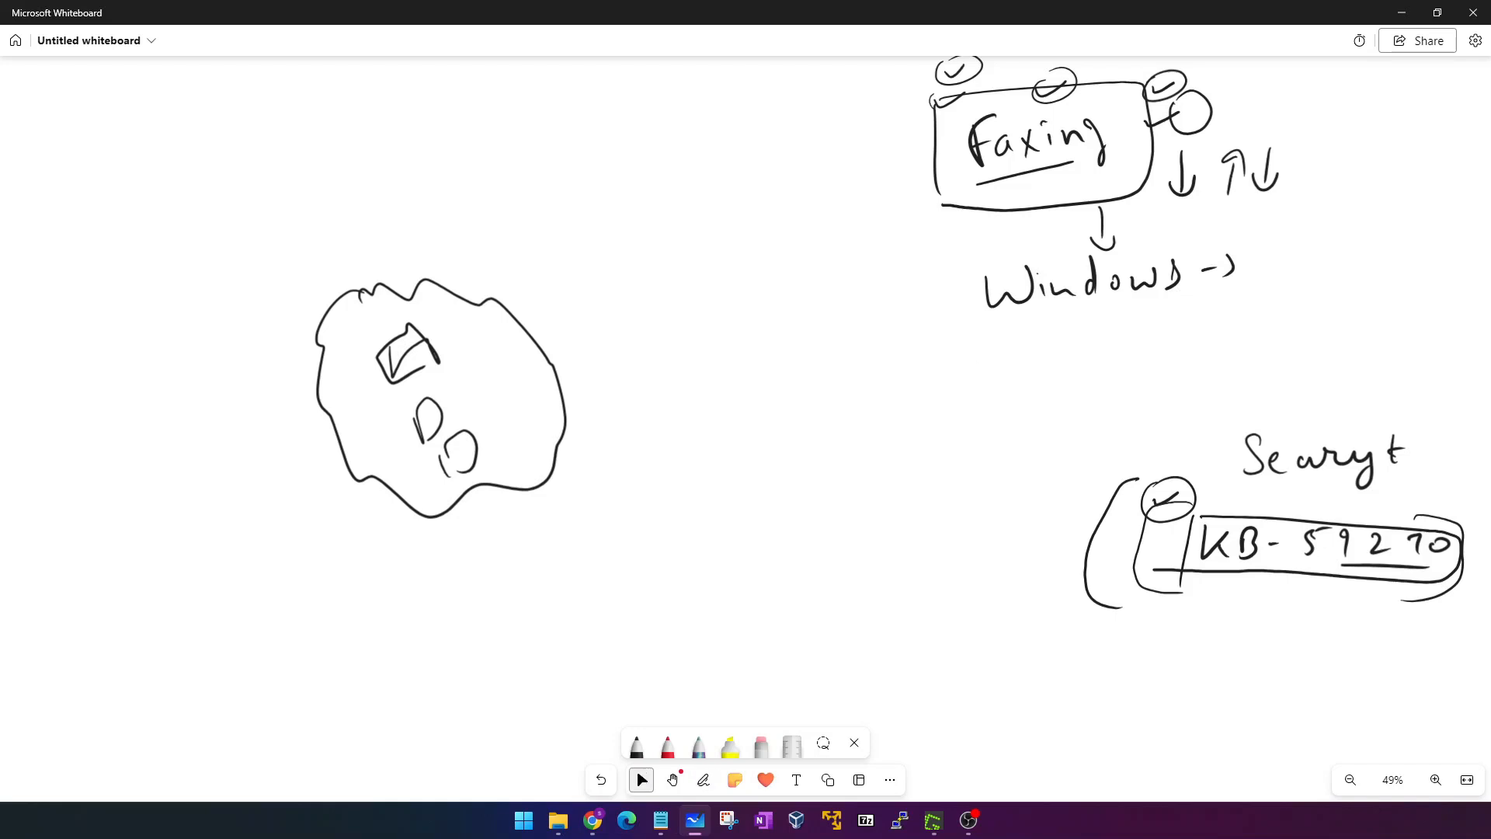
click(703, 780)
mouse_move(1165, 454)
mouse_down()
mouse_move(1195, 450)
mouse_move(1189, 437)
mouse_move(1227, 464)
mouse_move(1206, 420)
mouse_up()
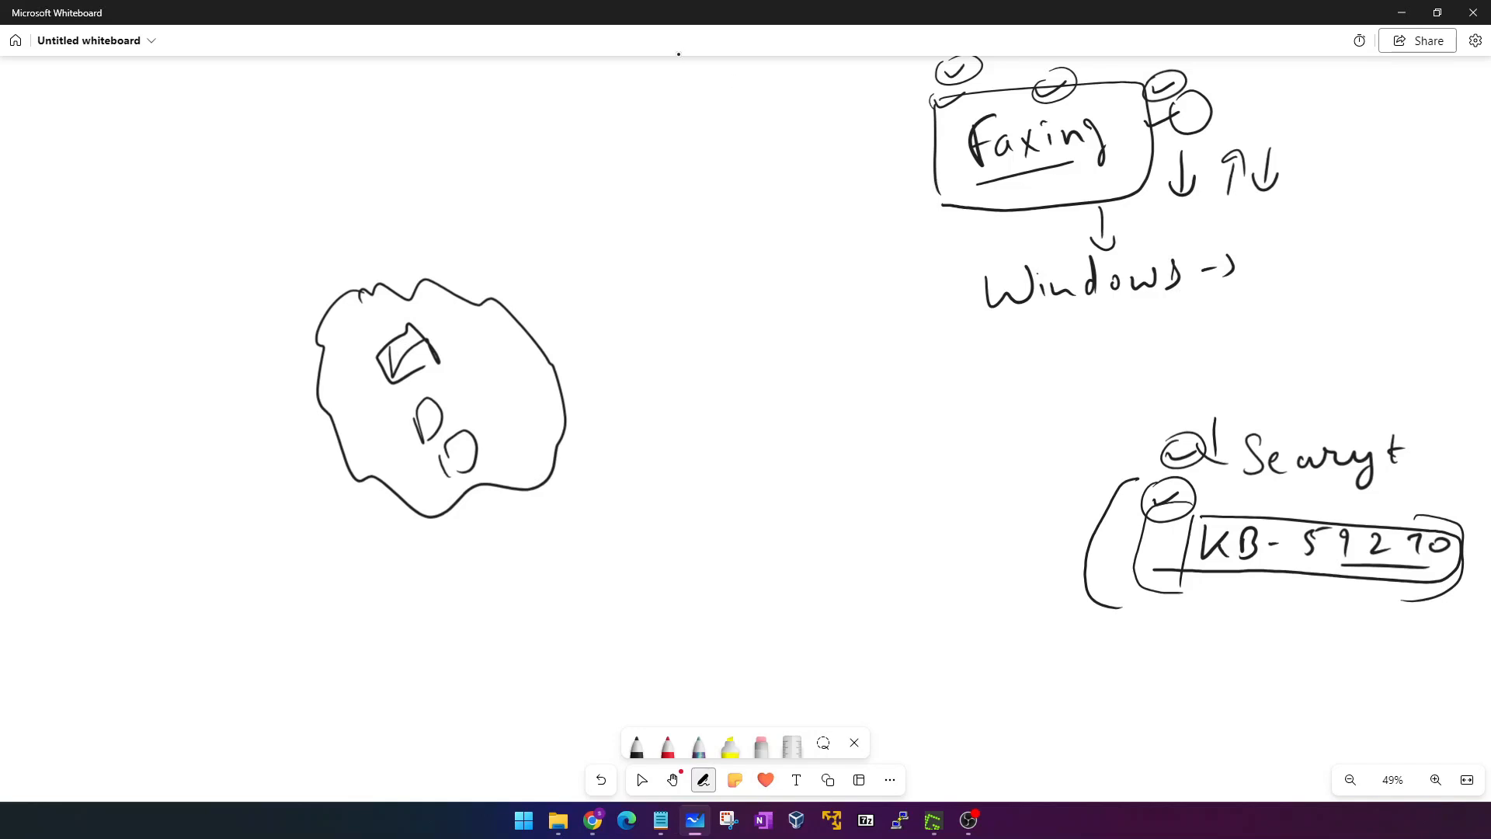
Step: Handwrite "Vend" in parentheses with two arrows pointing to the Faxing box, and add more check marks on the box
drag(672, 72, 761, 92)
mouse_move(960, 125)
mouse_down()
mouse_move(980, 117)
mouse_move(957, 132)
mouse_up()
drag(788, 90, 915, 118)
mouse_move(907, 106)
mouse_down()
mouse_move(921, 116)
mouse_move(907, 127)
mouse_up()
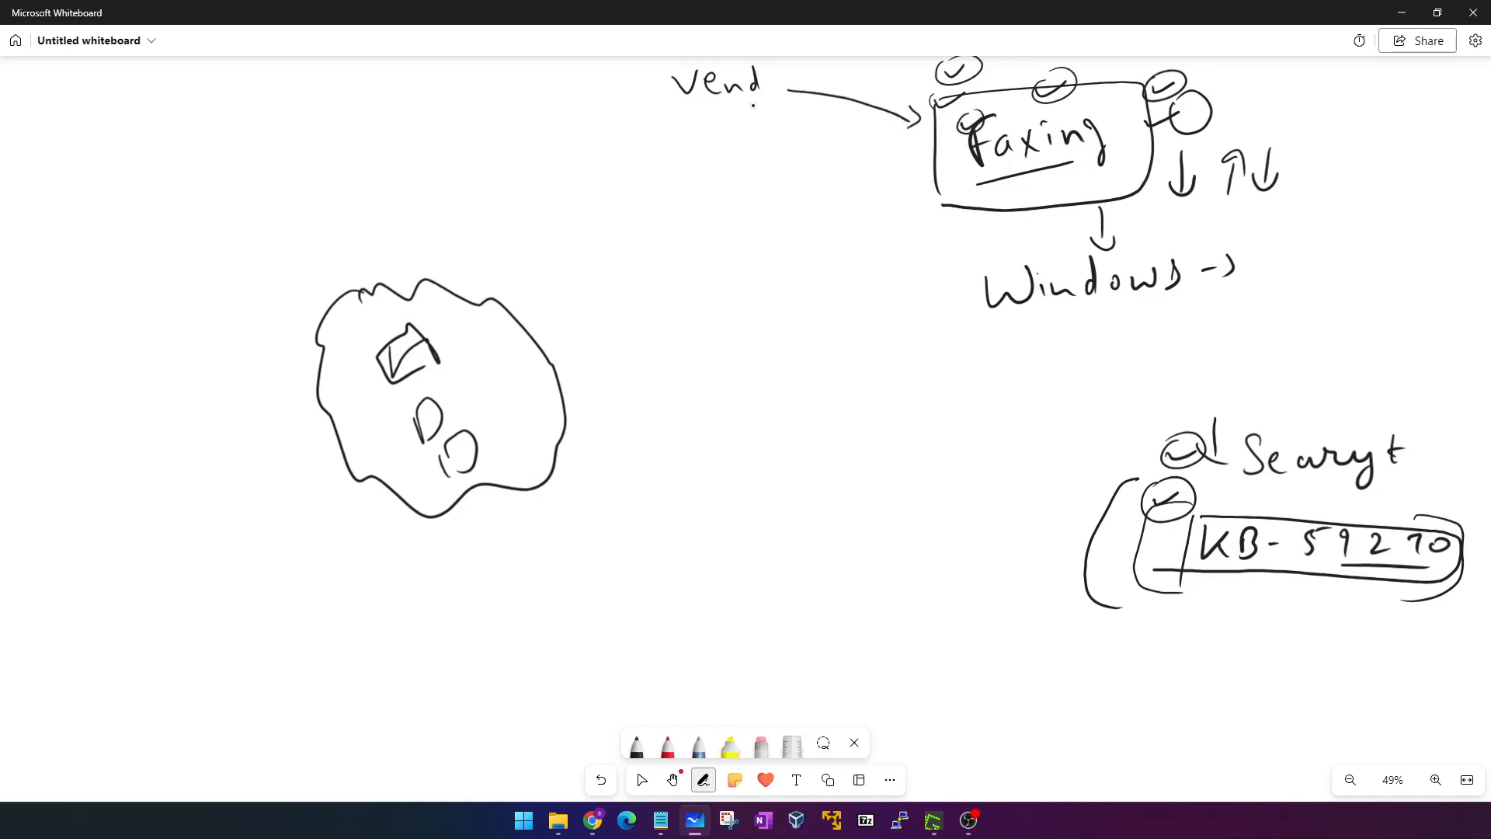
drag(763, 115, 889, 158)
mouse_move(1111, 85)
mouse_down()
mouse_move(1135, 80)
mouse_move(1143, 94)
mouse_up()
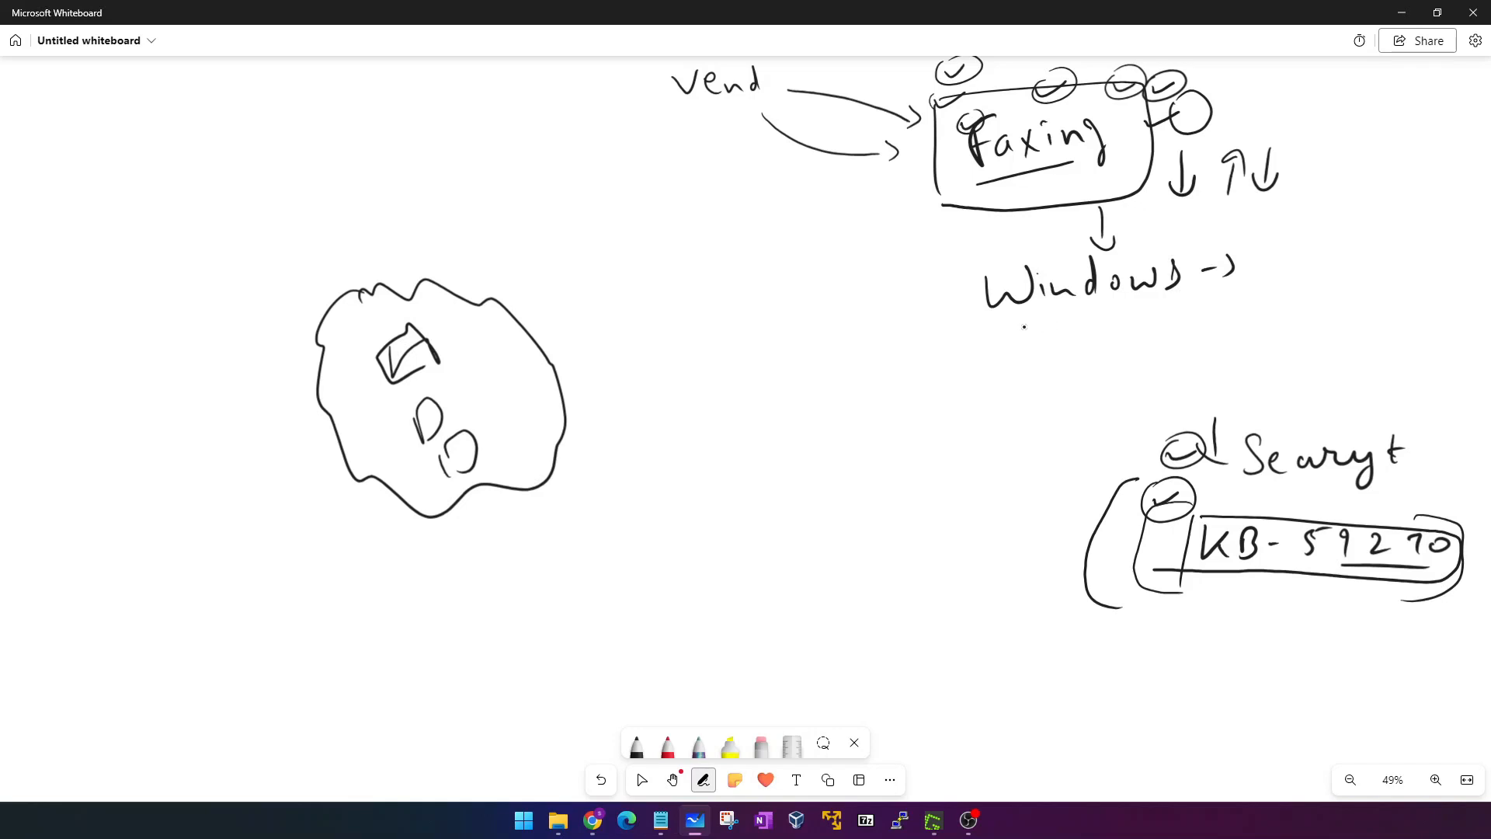
drag(665, 58, 707, 104)
drag(774, 61, 774, 94)
Step: Draw two arrows from the cloud of computers towards Windows, cross them out and put the pen away
drag(480, 335, 876, 267)
drag(560, 370, 805, 333)
drag(833, 257, 842, 292)
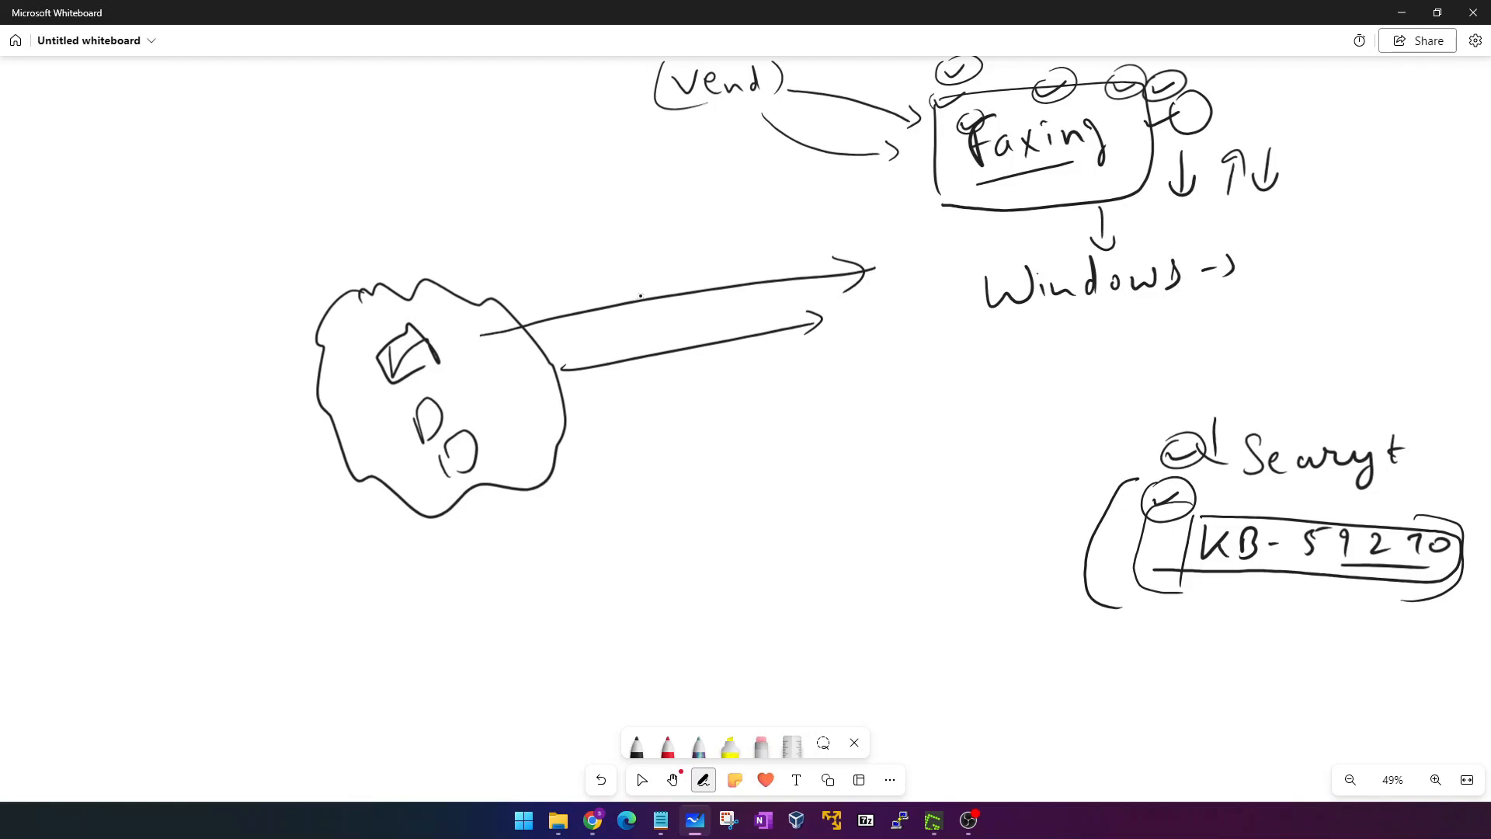
drag(646, 284, 691, 354)
drag(677, 281, 647, 380)
key(Escape)
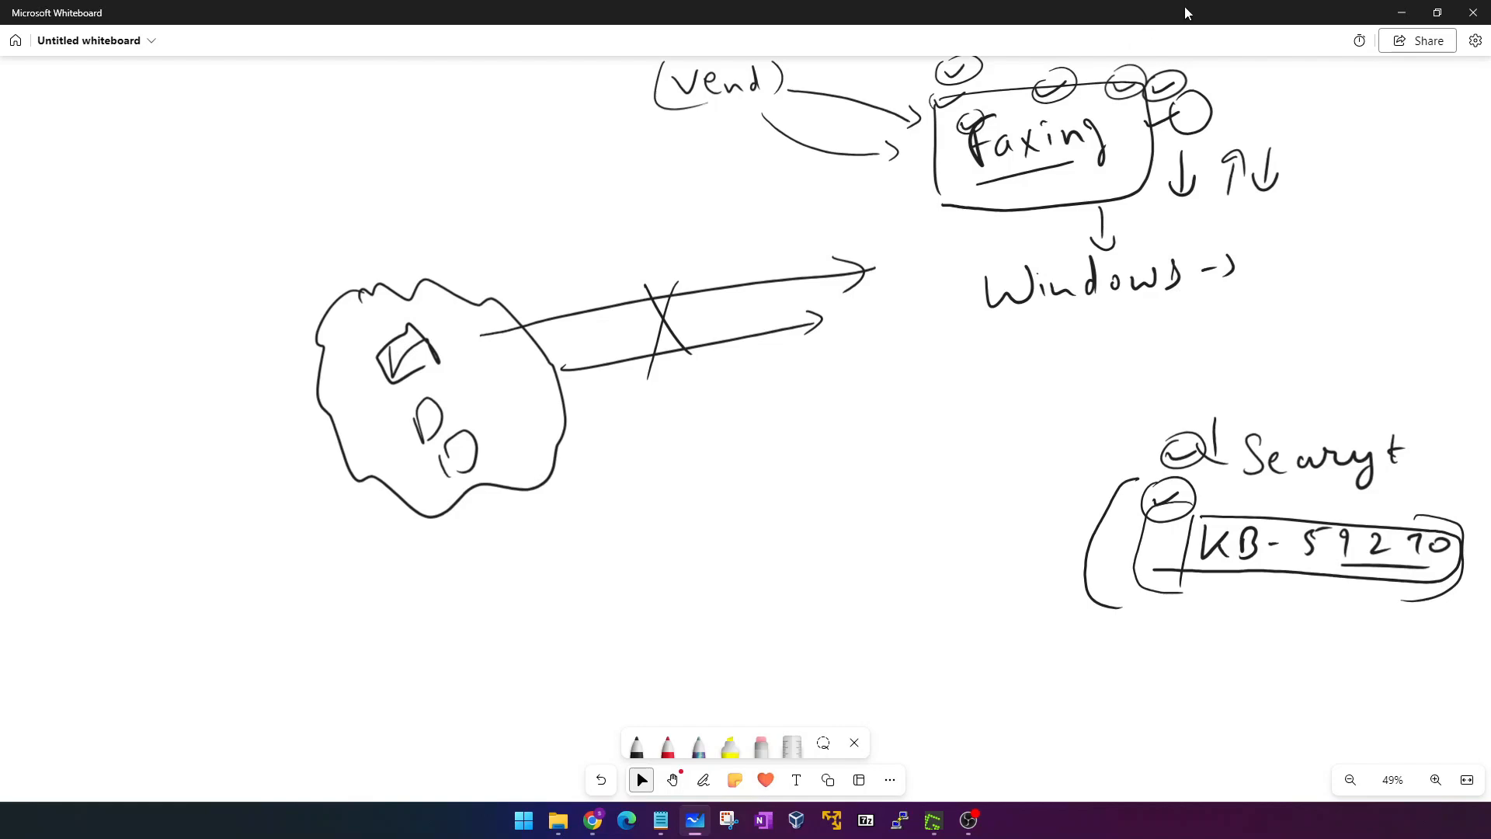
Step: Return to the DC-1 console in full screen and examine critical updates KB3173428 and KB4093137 and the rest of the list
click(1401, 13)
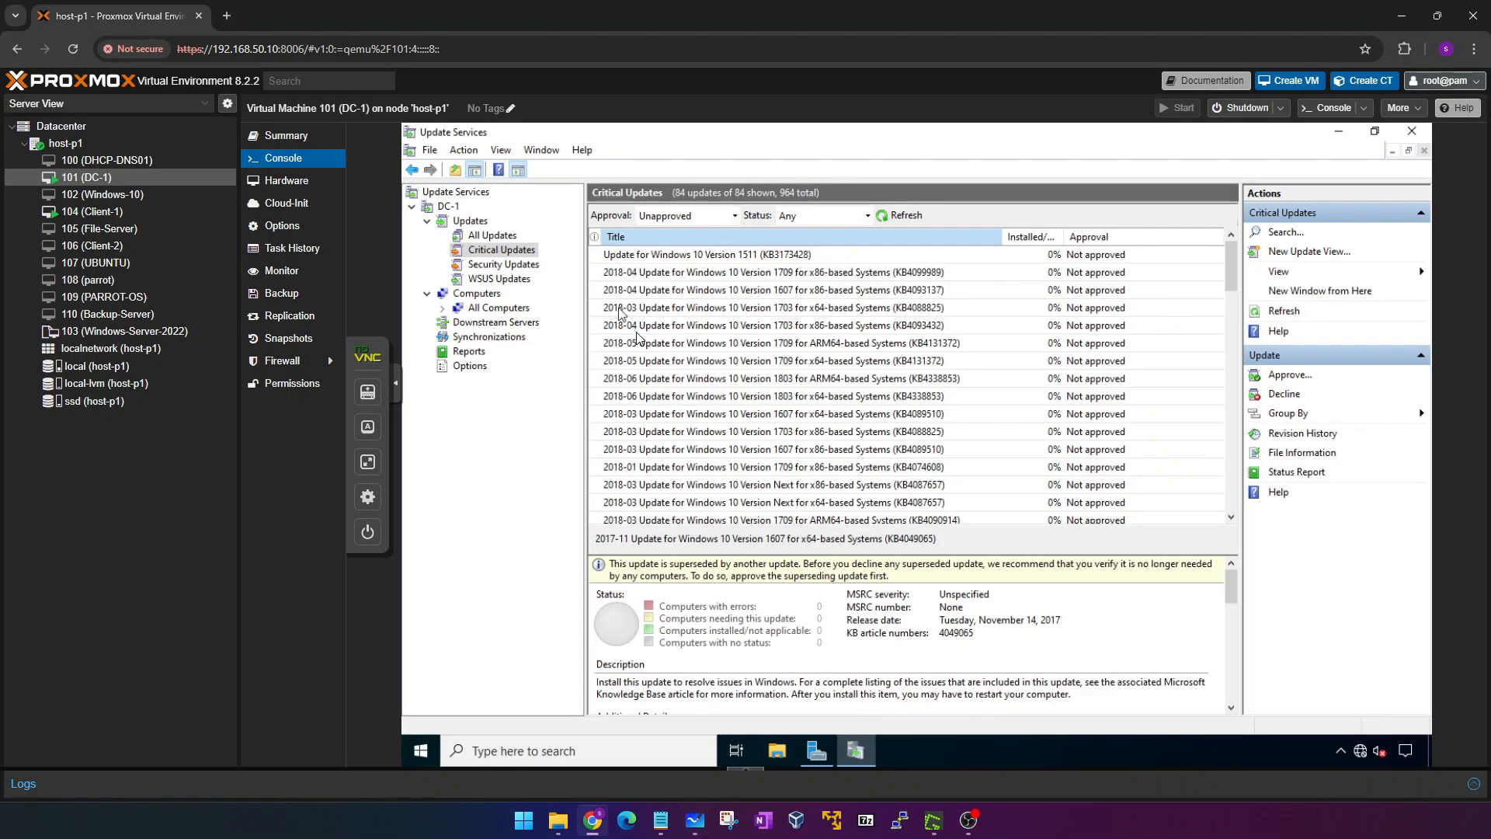
click(368, 461)
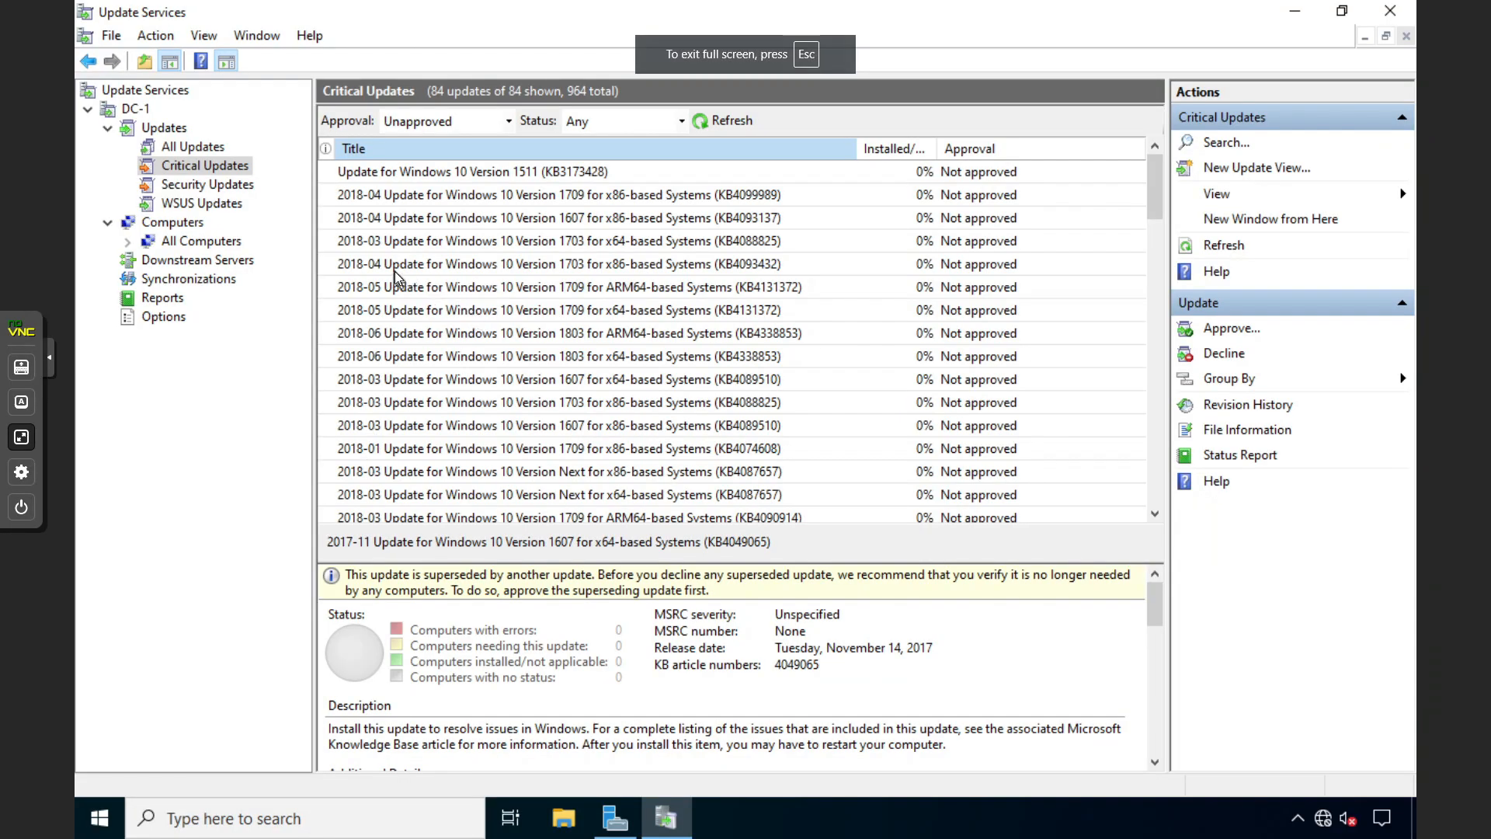
click(407, 221)
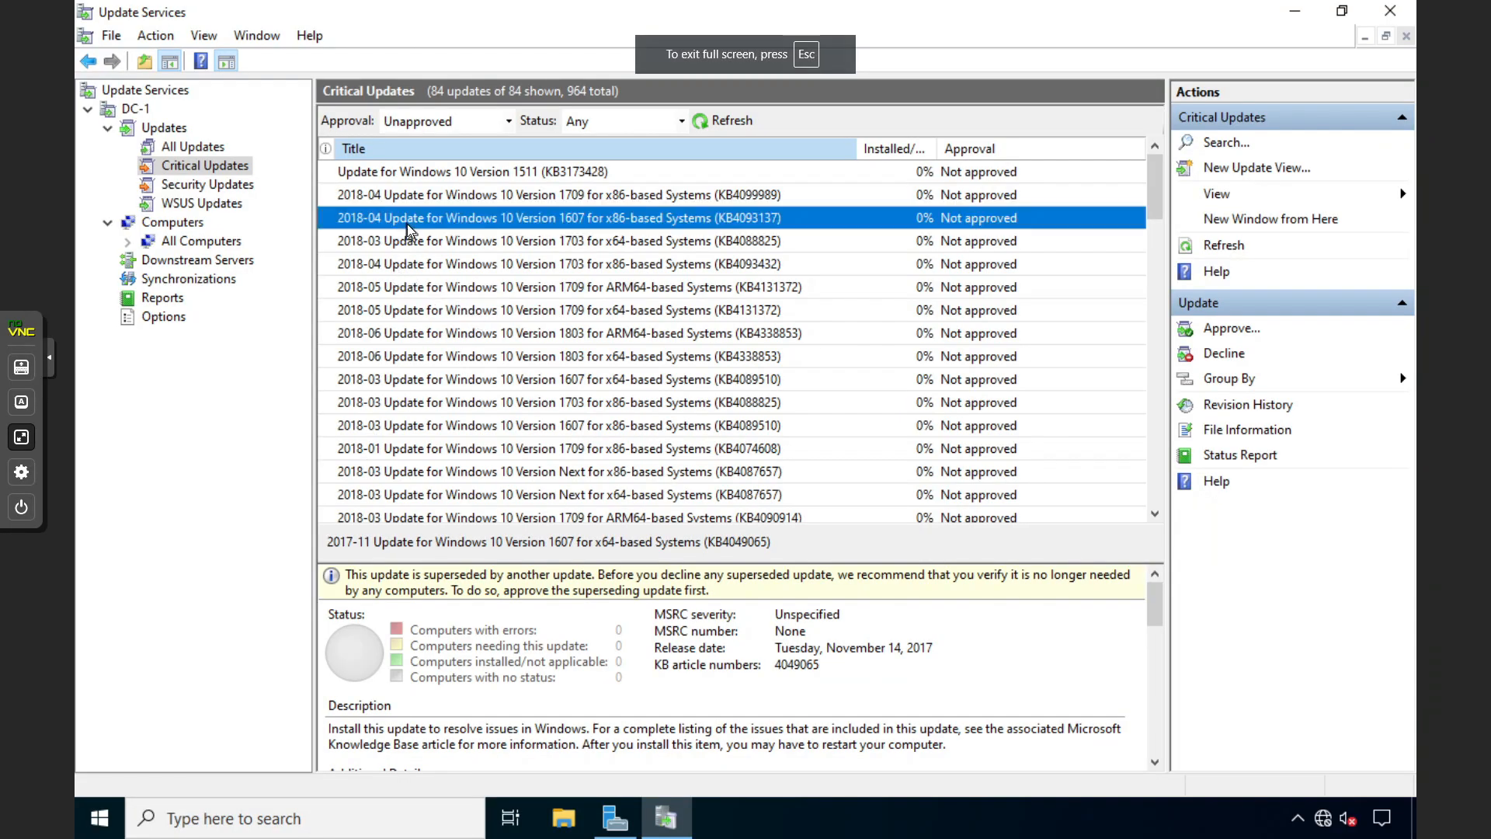
click(556, 173)
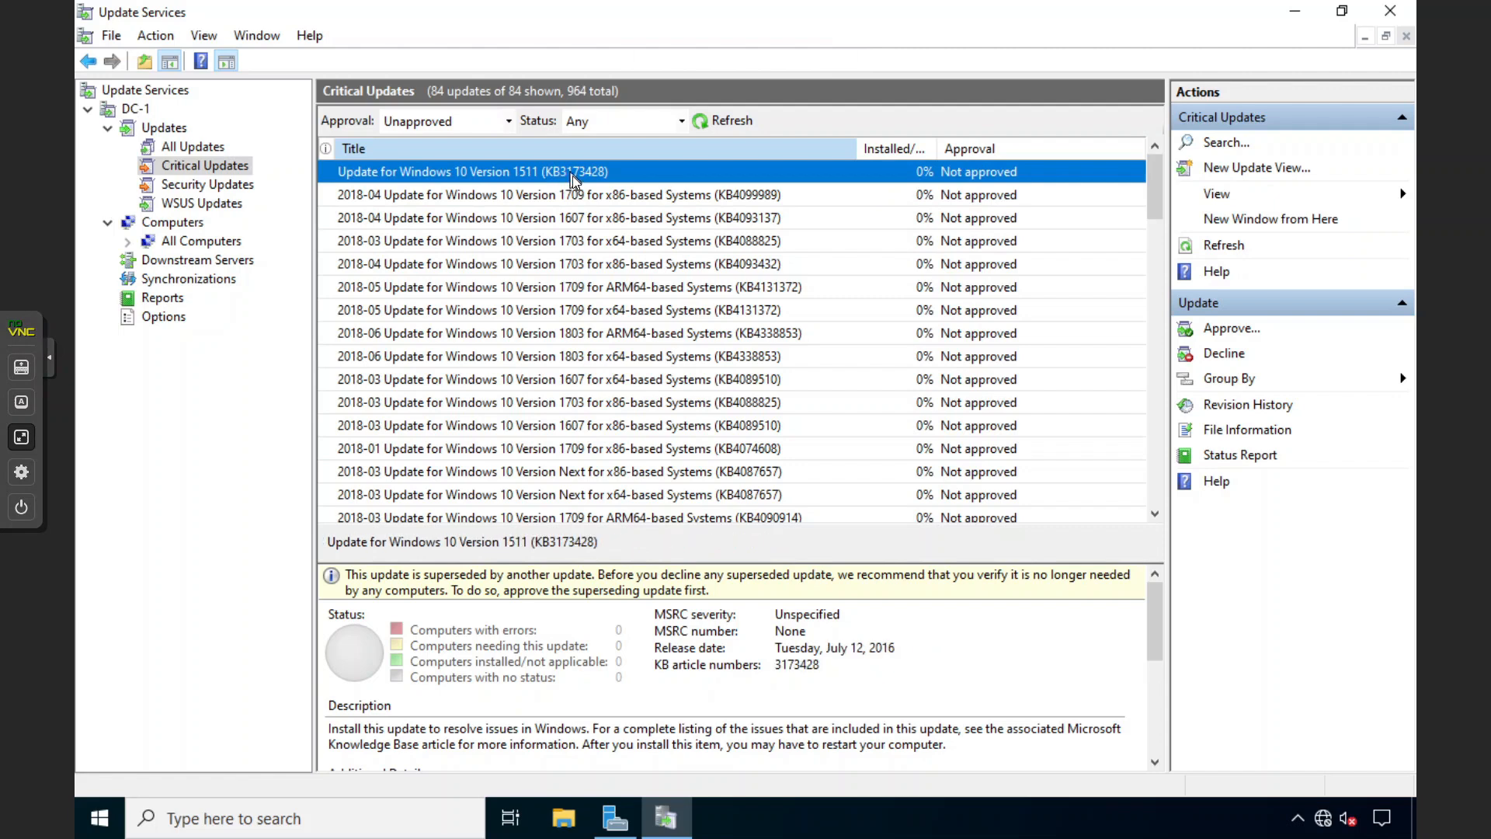
click(667, 224)
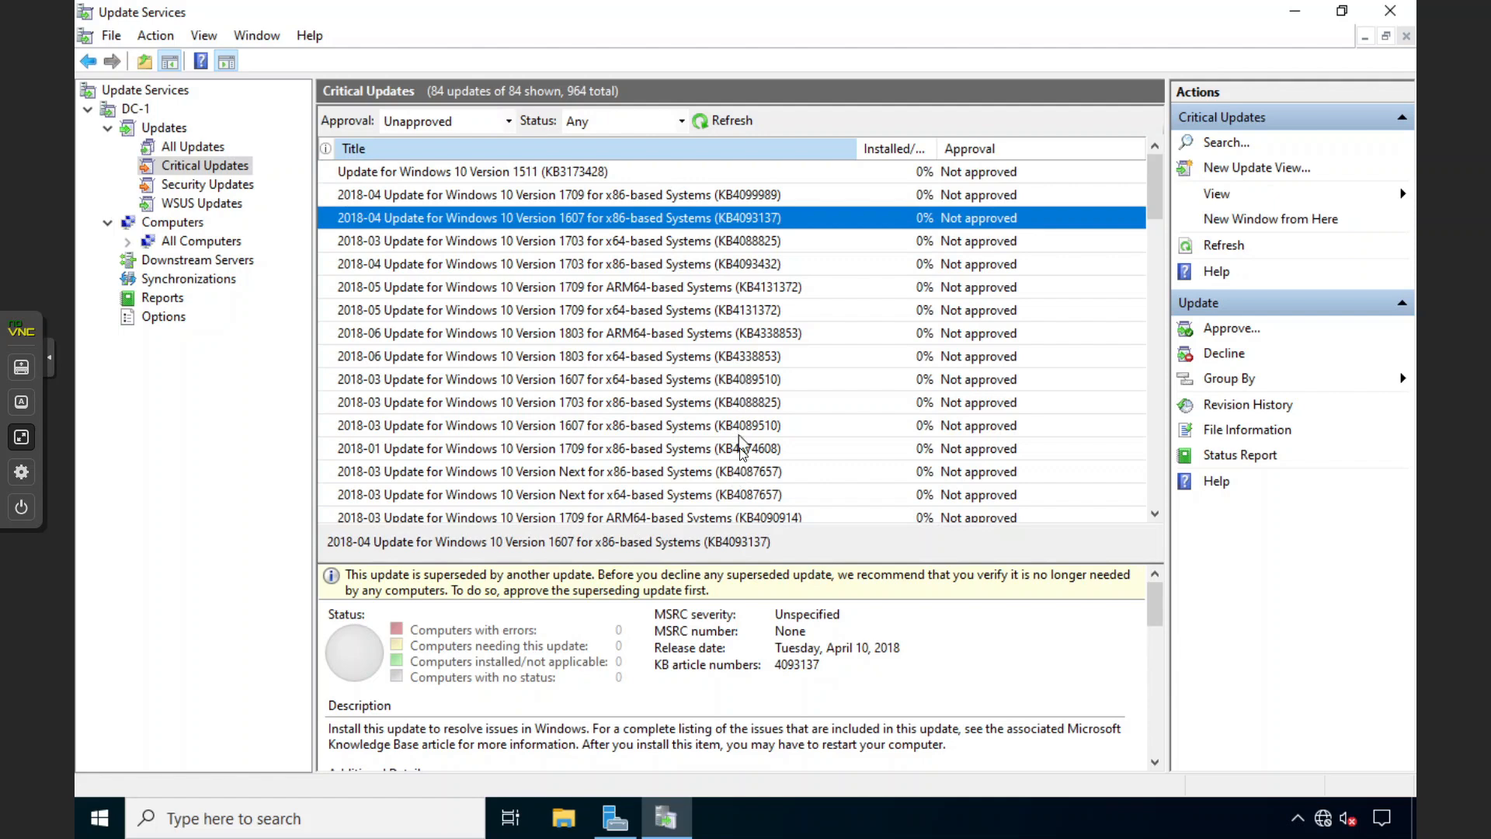
scroll(742, 458, down, 7)
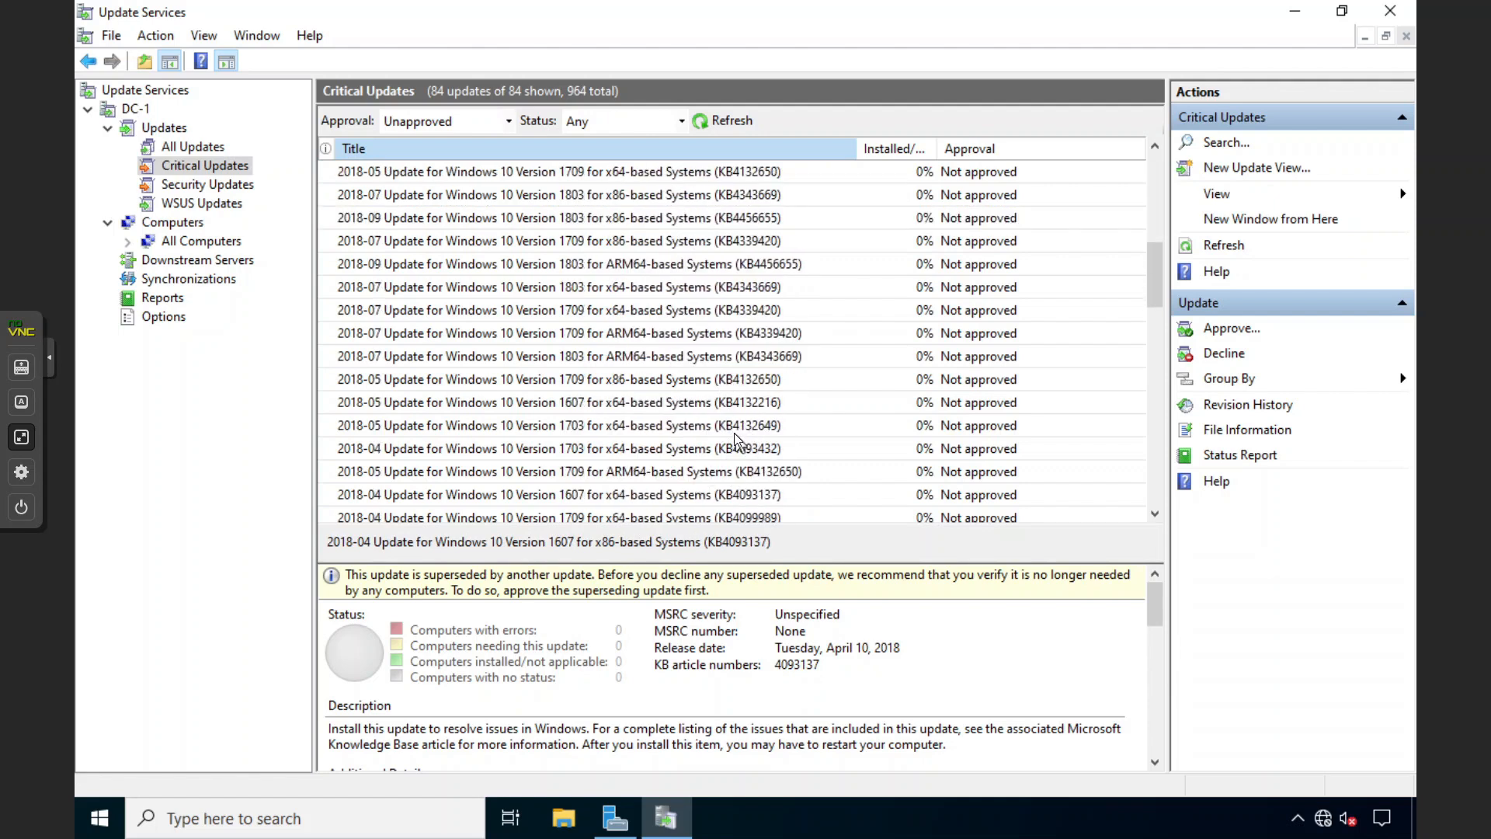
scroll(738, 439, up, 5)
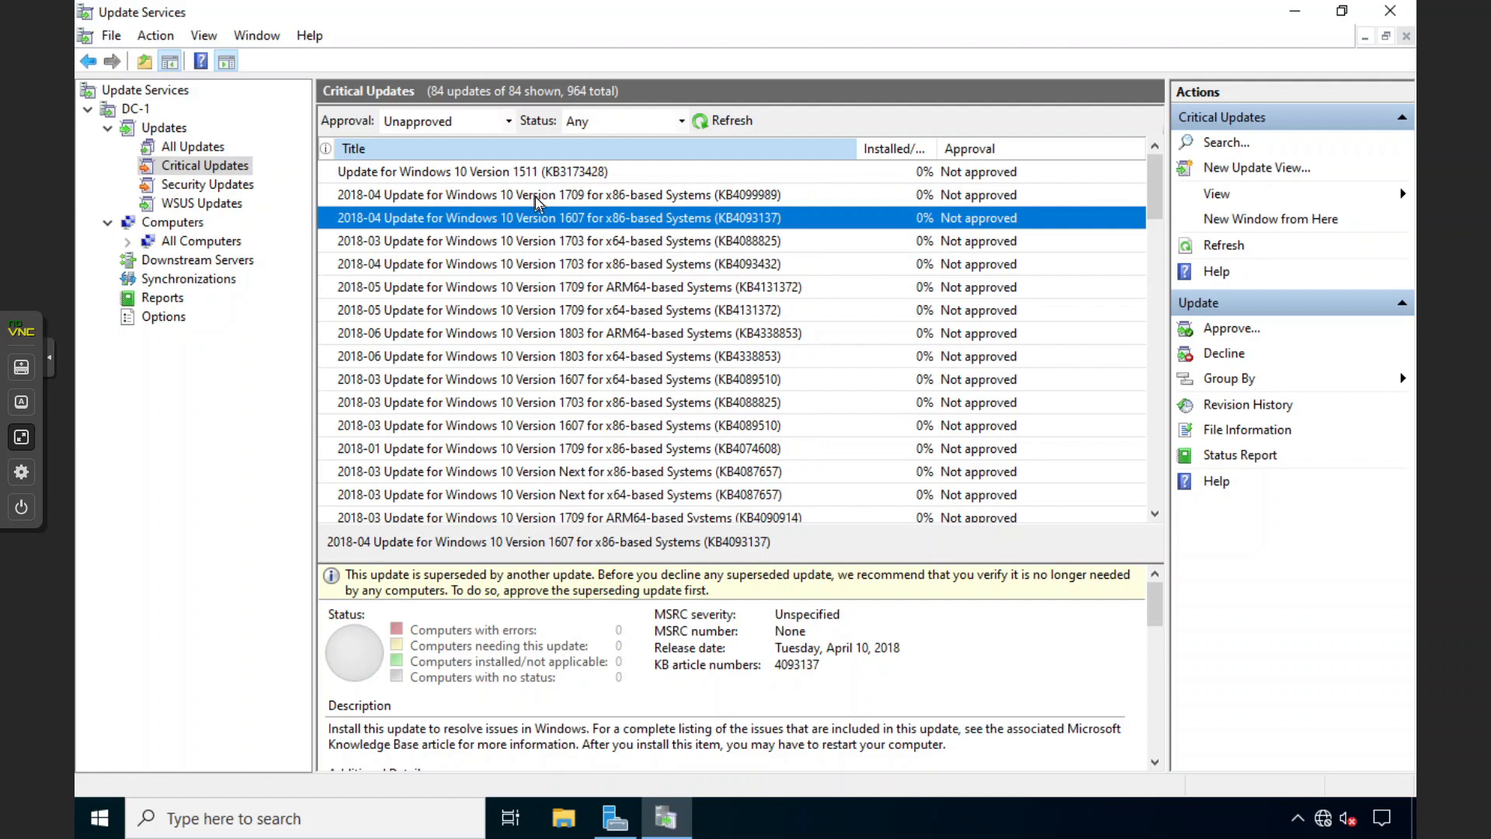
Step: Select the 2018-04 update for Windows 10 Version 1709 x86 (KB4099989) and view the actions available for it
click(534, 197)
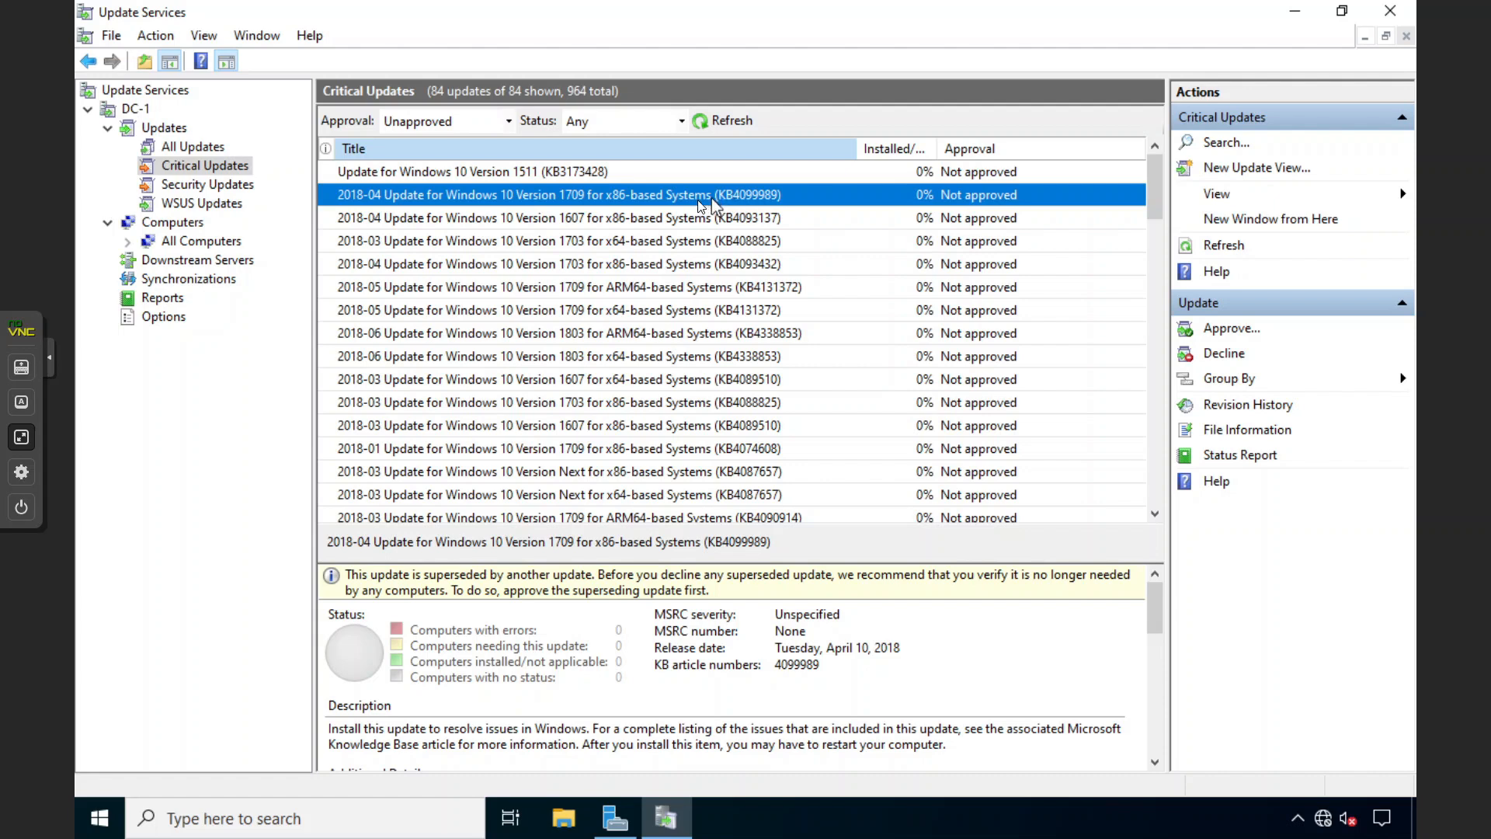
right_click(686, 200)
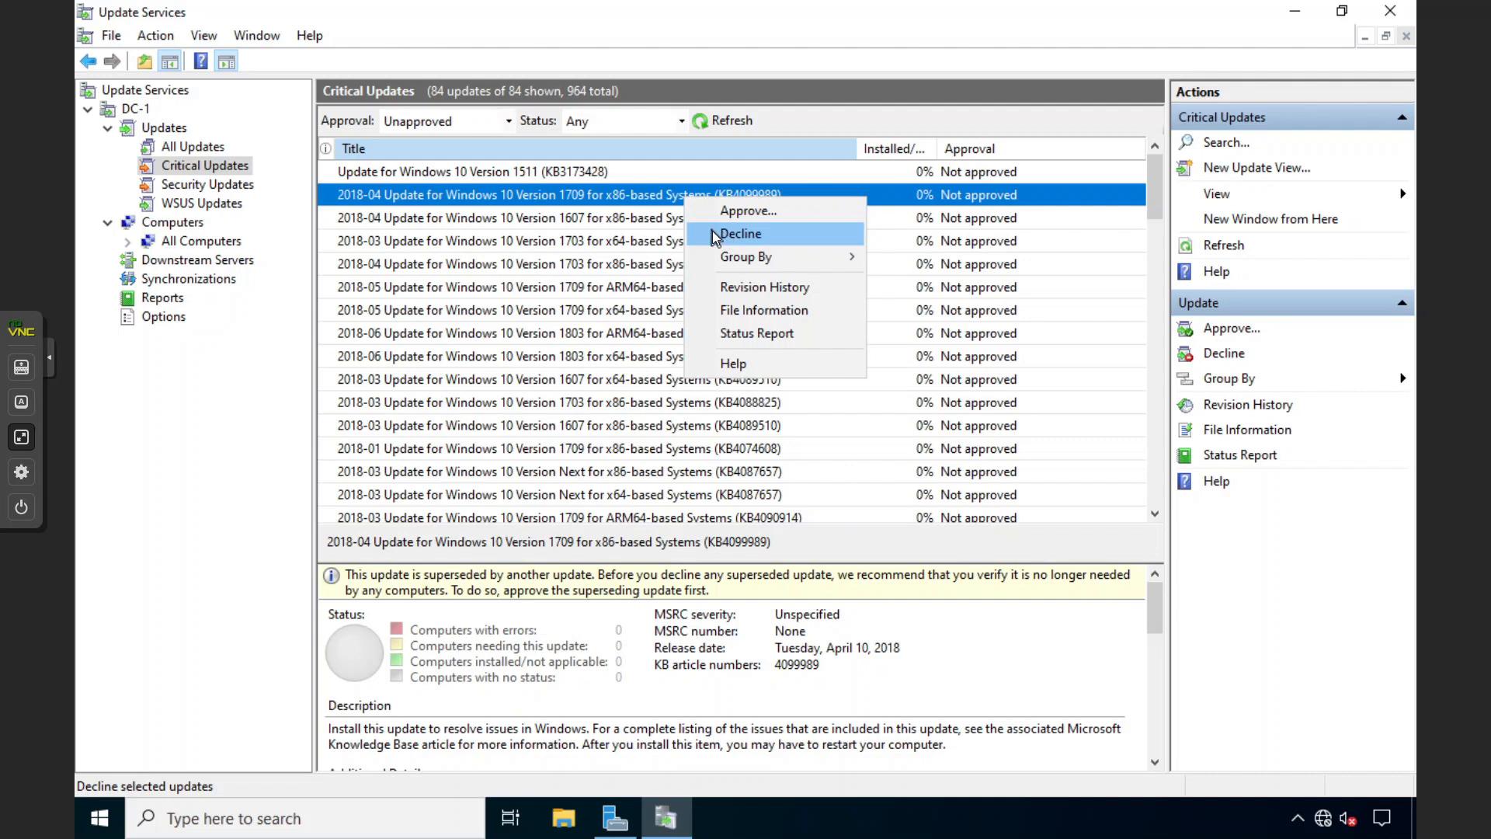
click(614, 205)
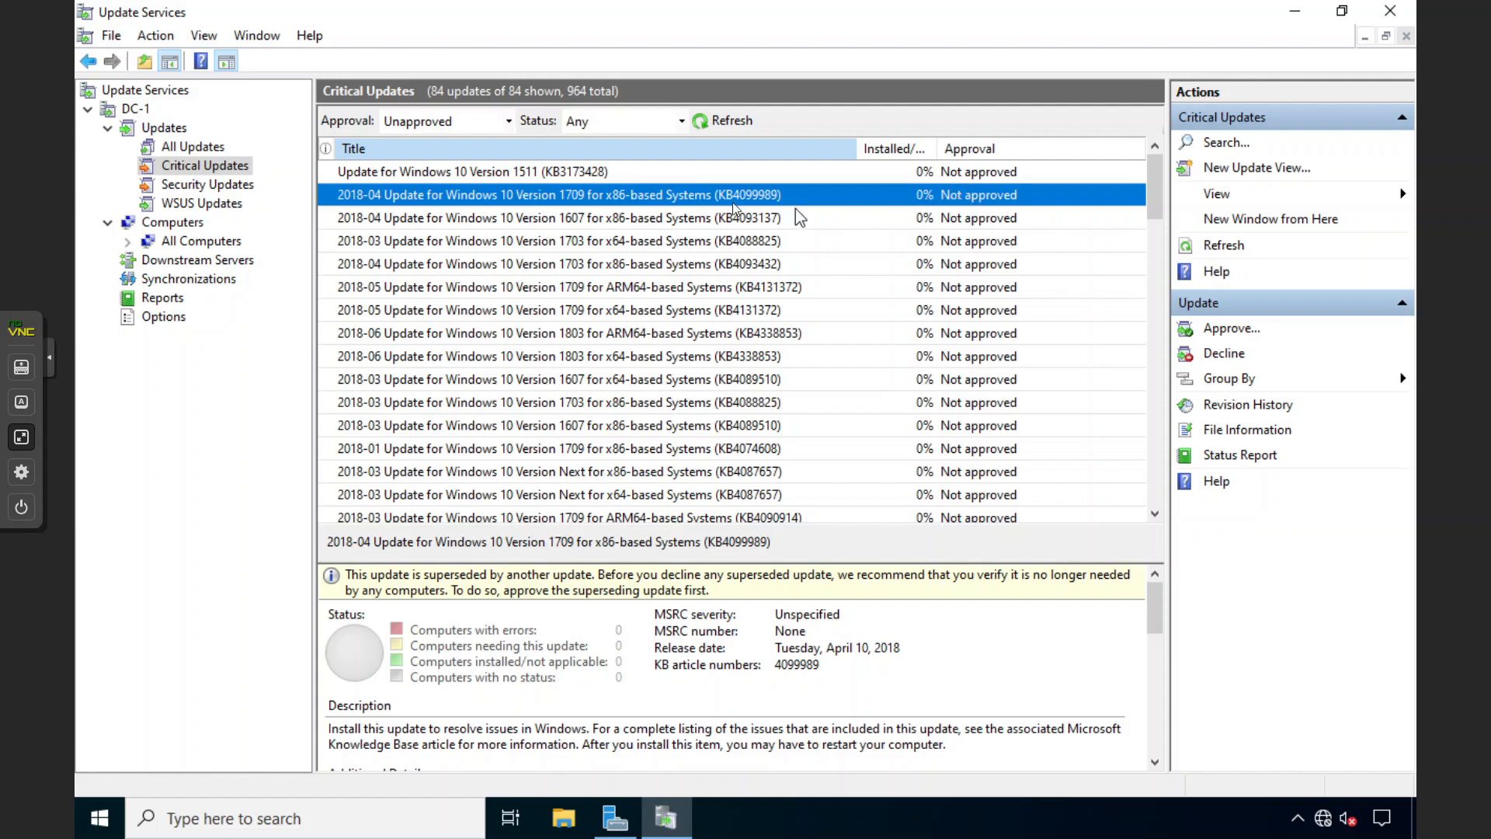
Step: Select the 2018-04 update for Windows 10 Version 1607 x86 (KB4093137), view its available actions, and look through the critical updates list
click(630, 225)
right_click(631, 225)
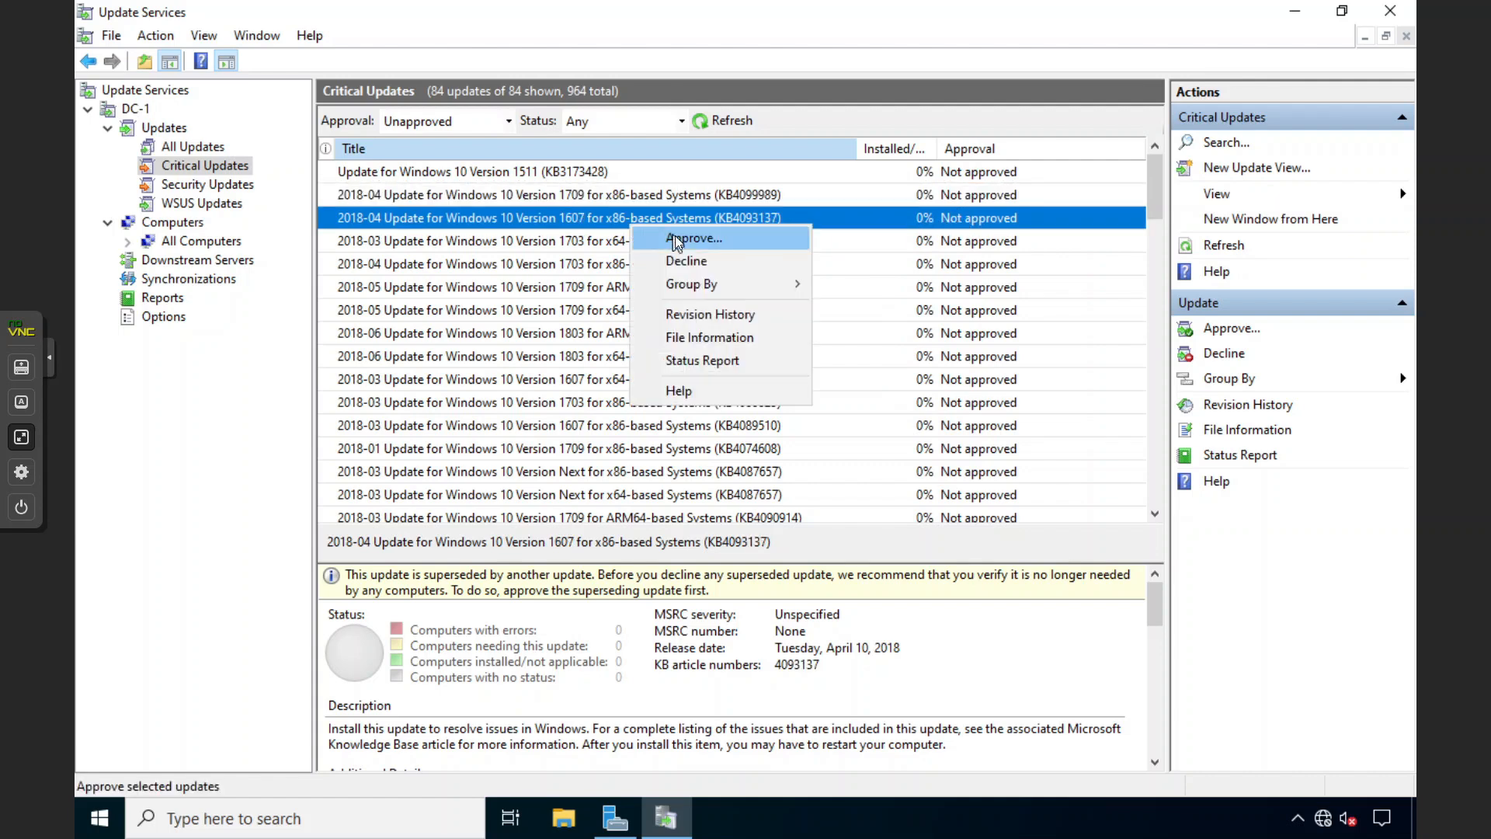
click(567, 264)
scroll(575, 319, down, 4)
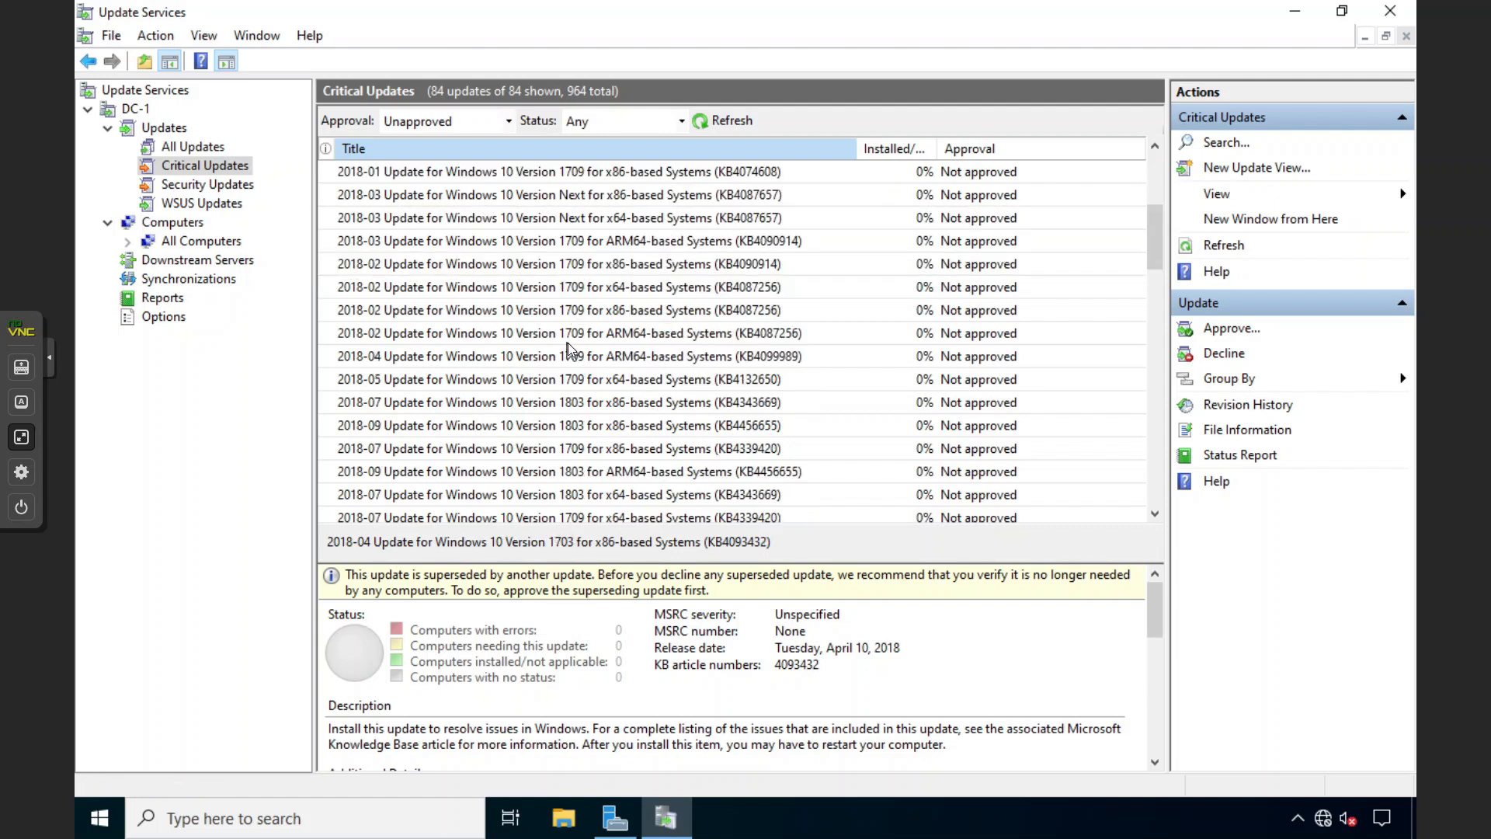
scroll(641, 357, up, 4)
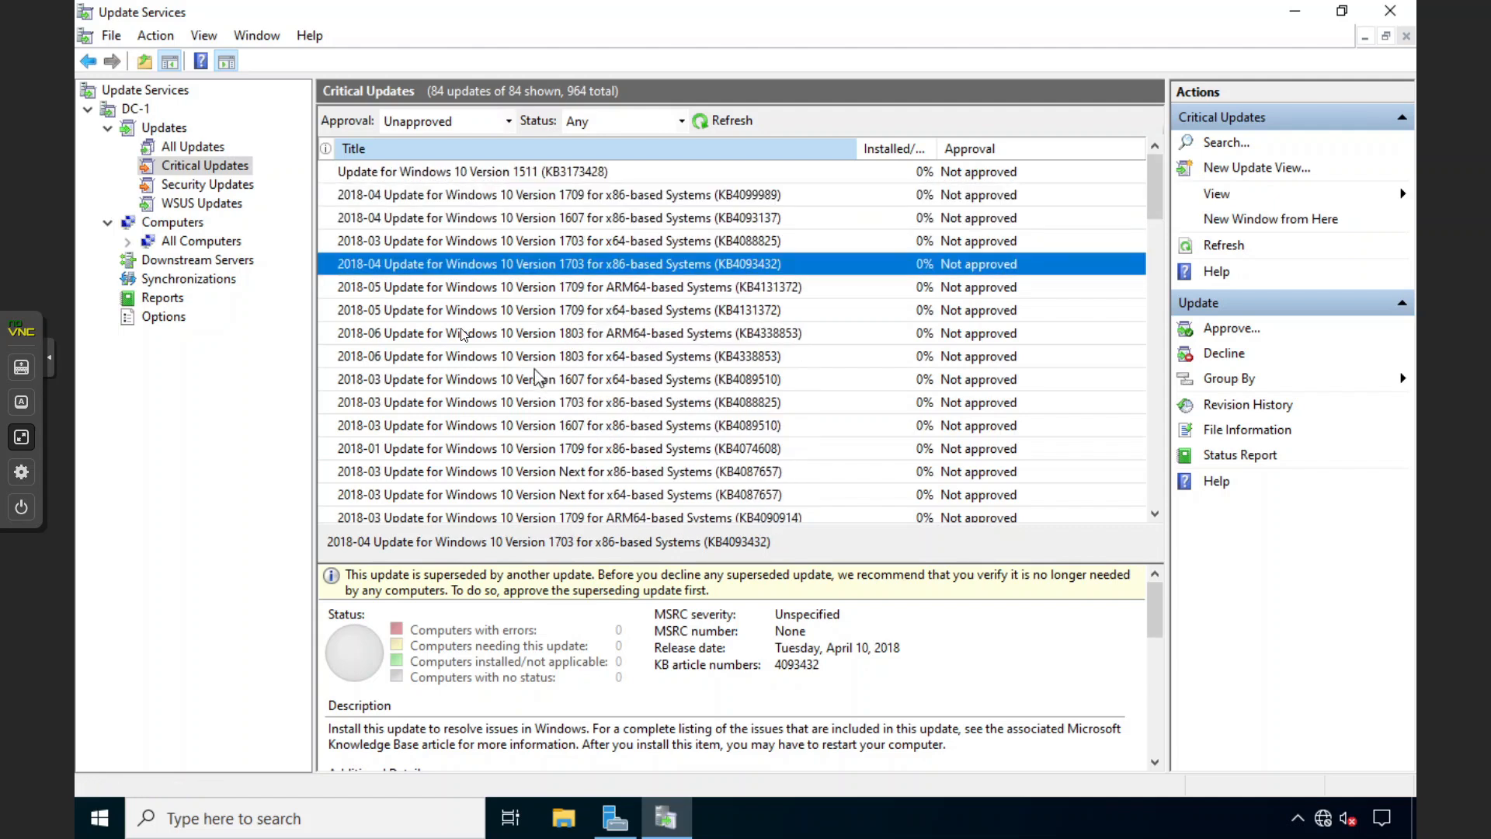
Step: List the unapproved security updates with status Any, look through them, and collapse the Updates node
click(214, 184)
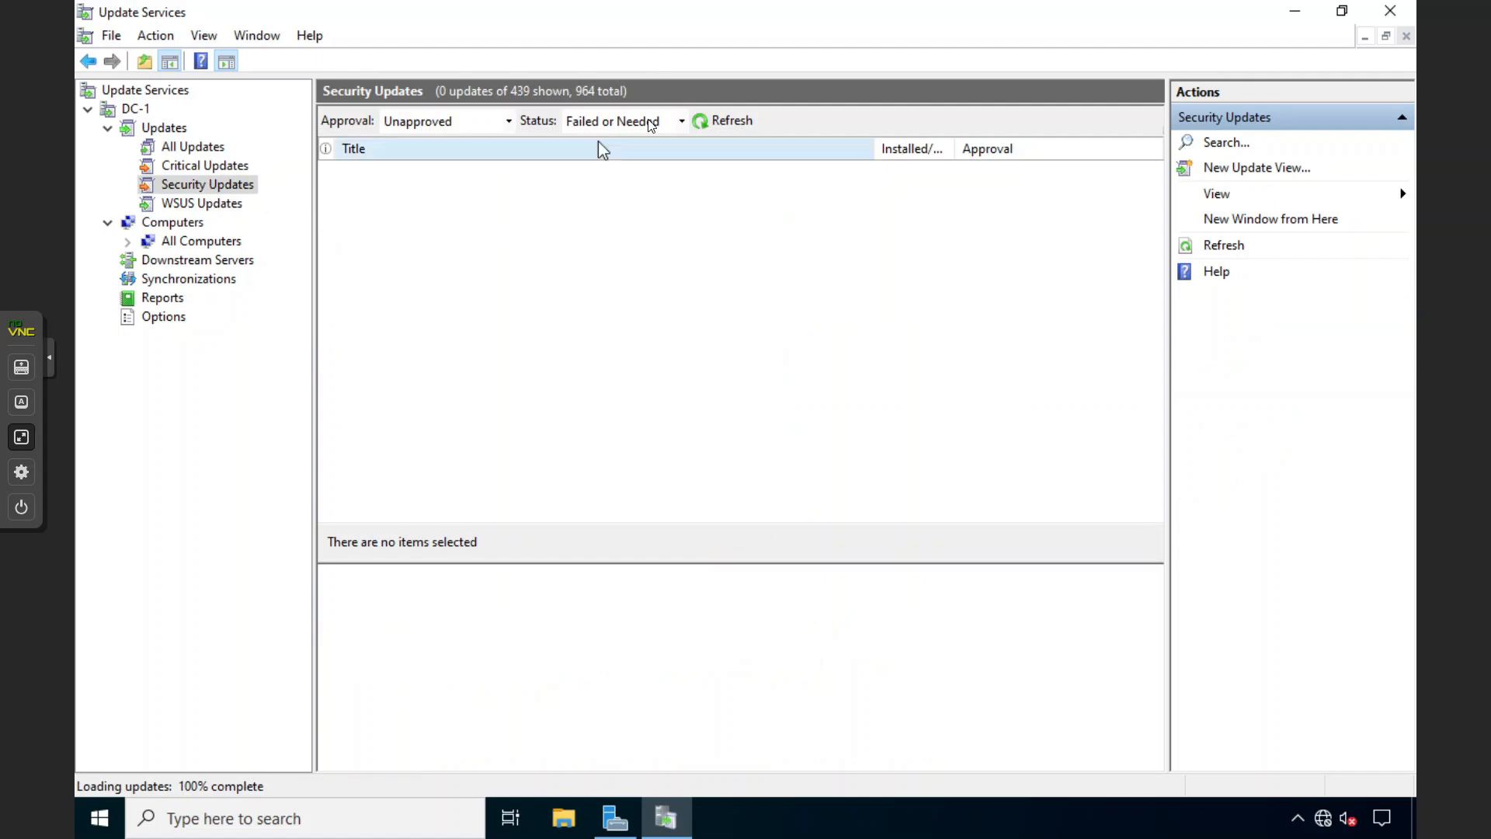
click(651, 122)
click(625, 236)
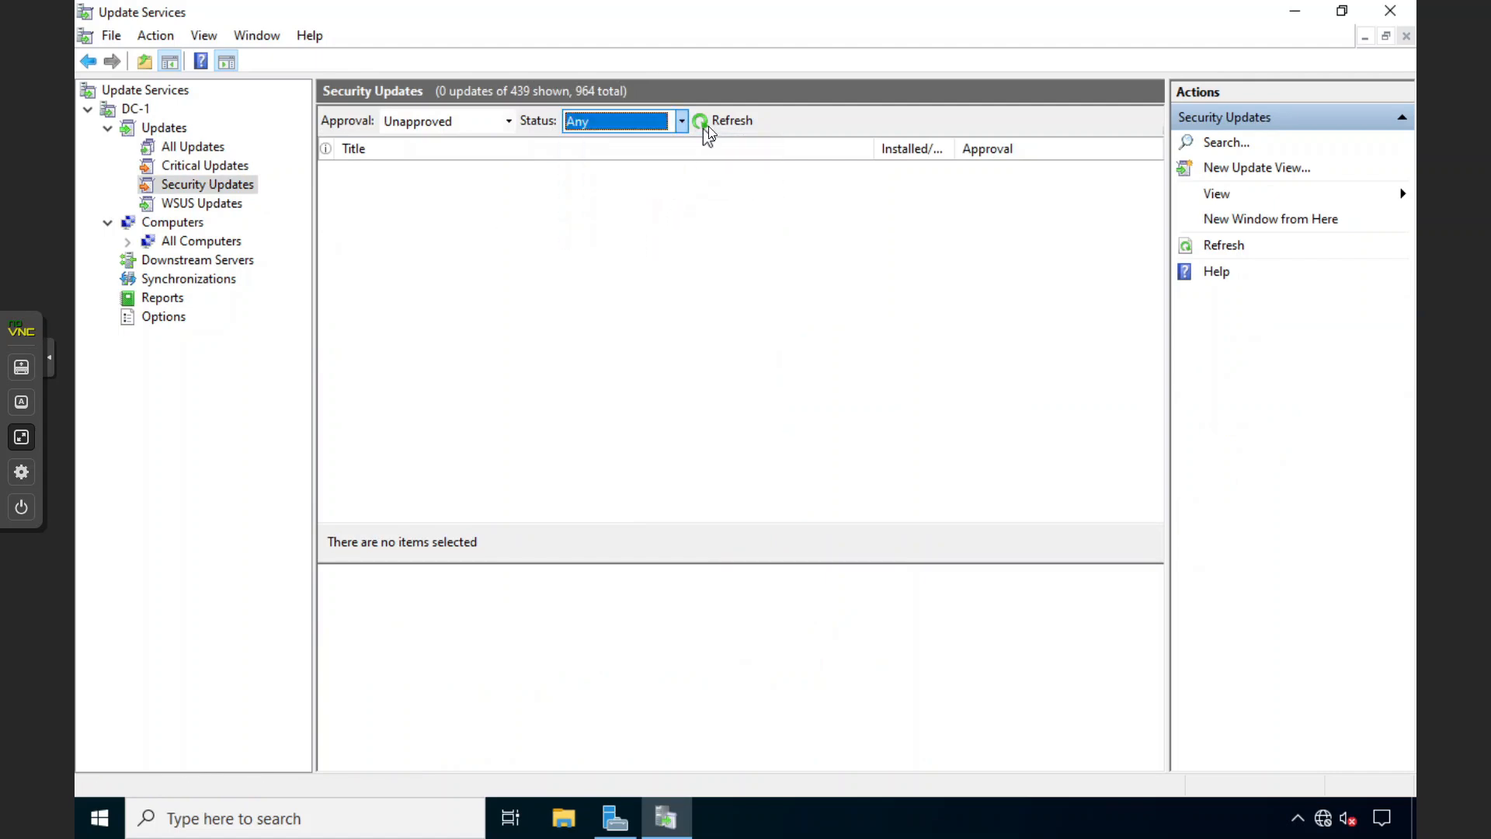
click(709, 122)
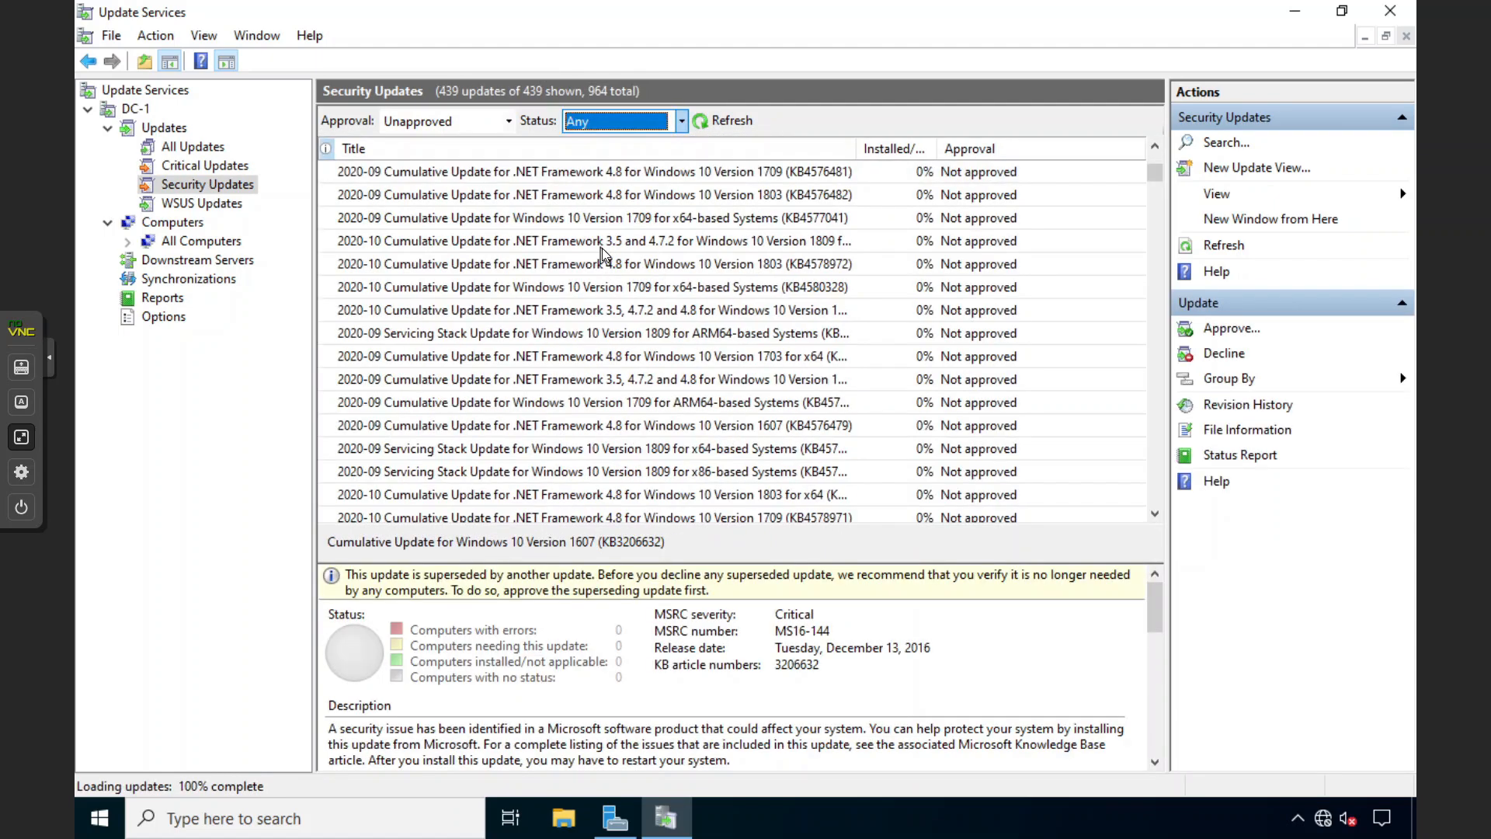
scroll(579, 265, up, 4)
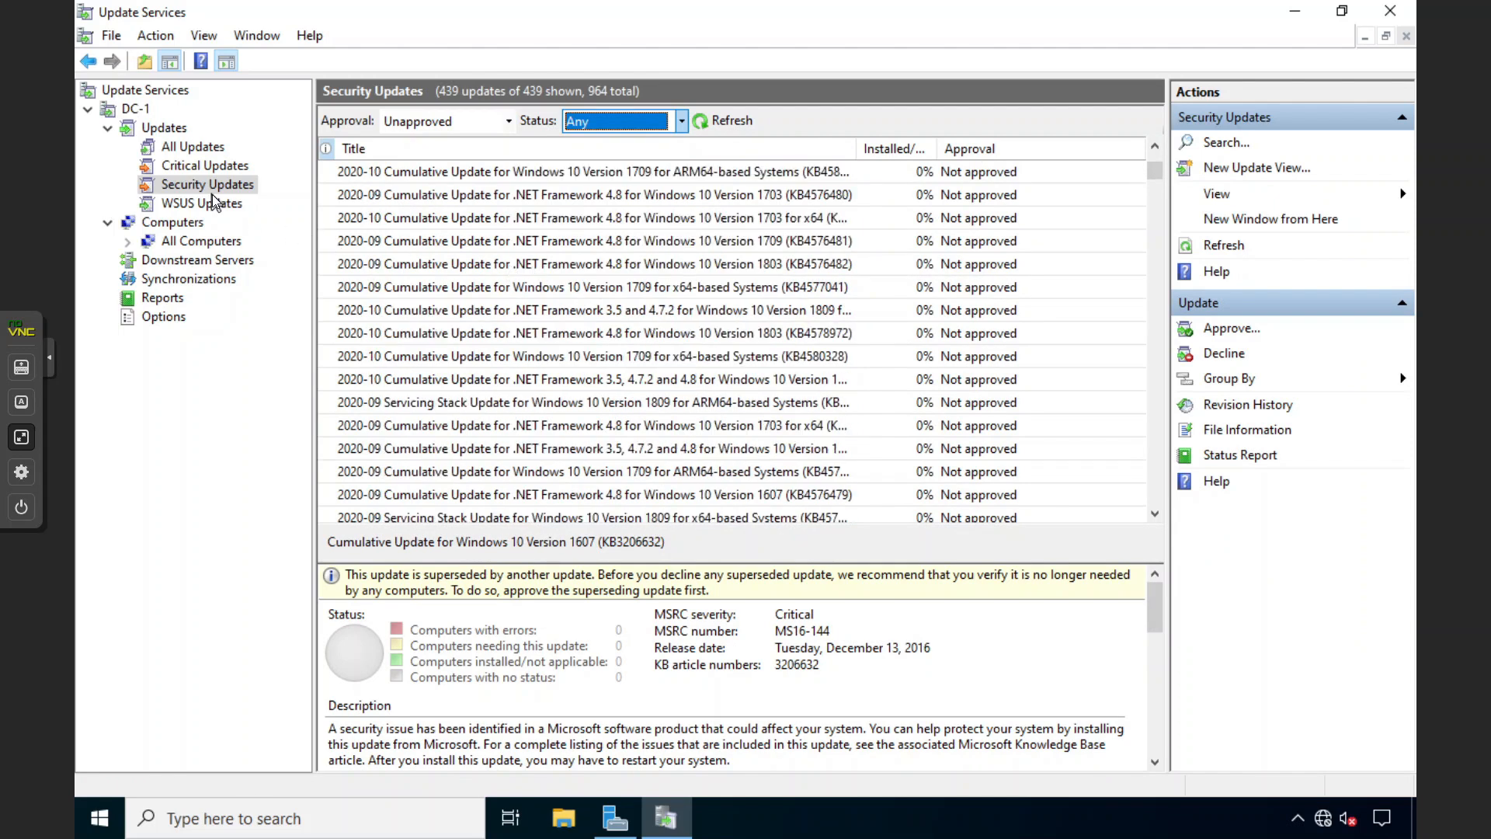
click(109, 129)
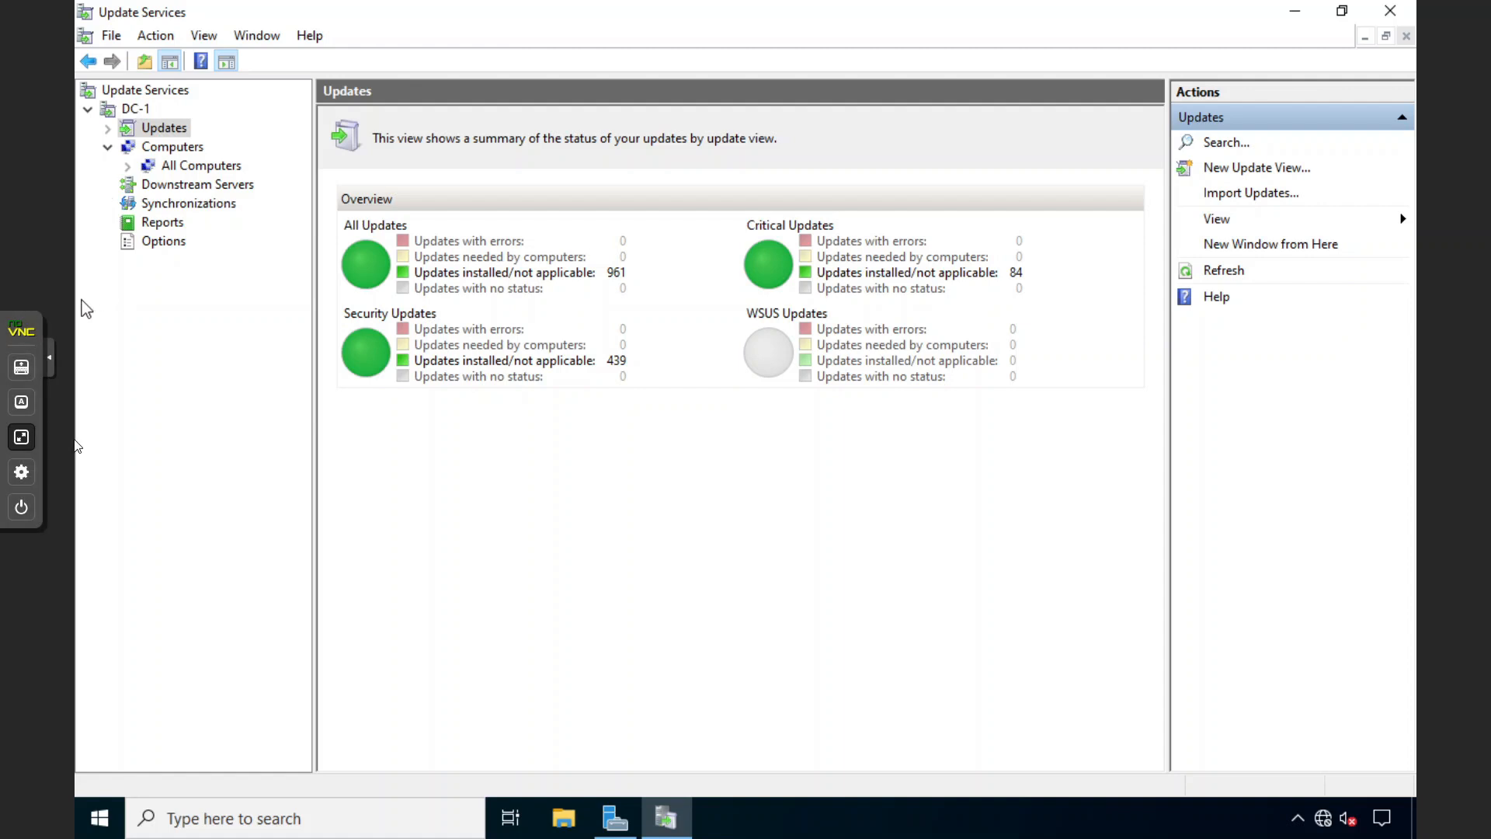
Step: Switch to Server Manager, launch Group Policy Management from its administrative tools, and maximize the console
click(615, 818)
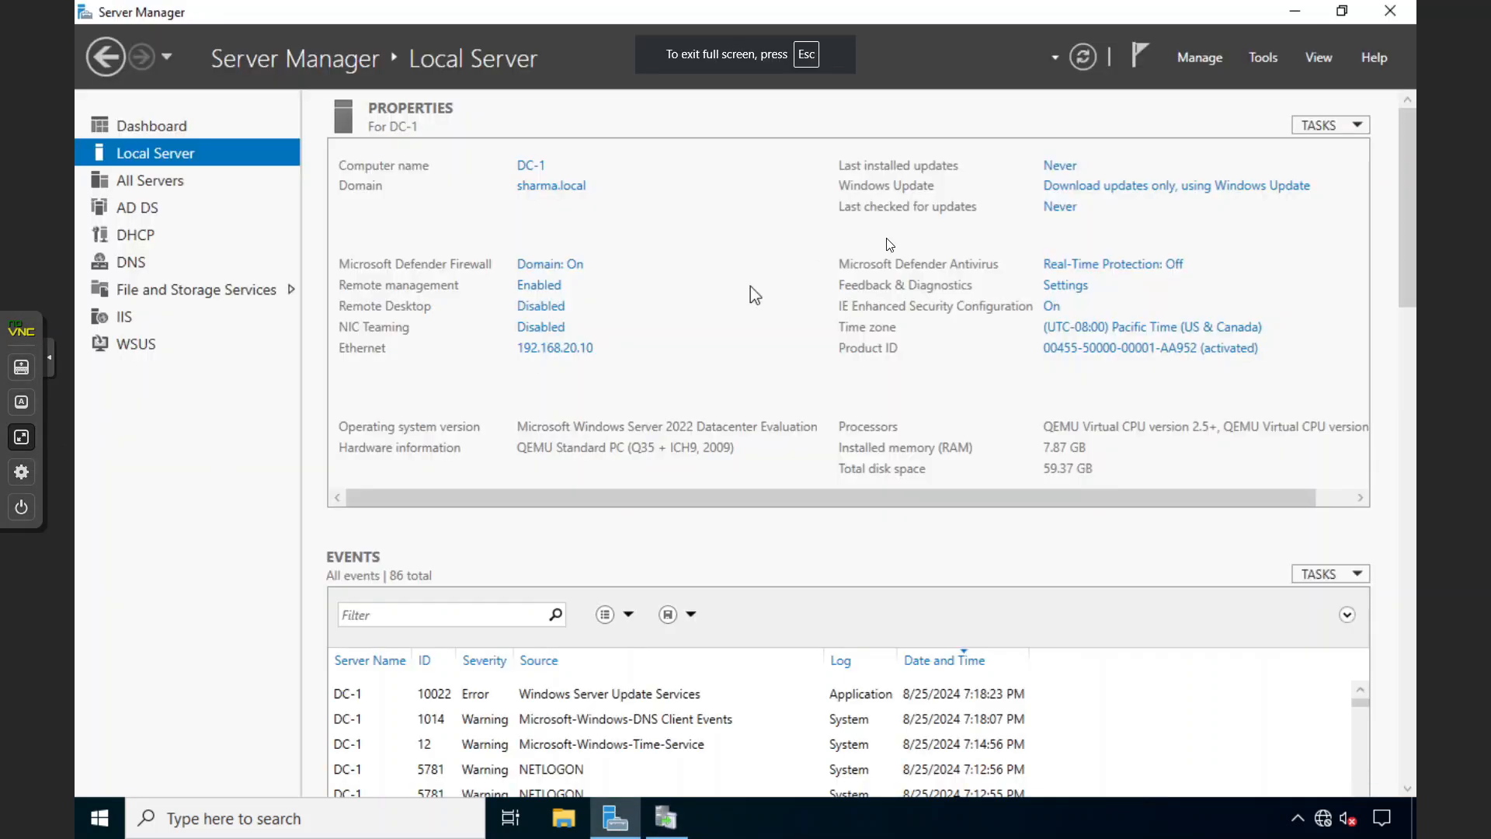
click(1255, 57)
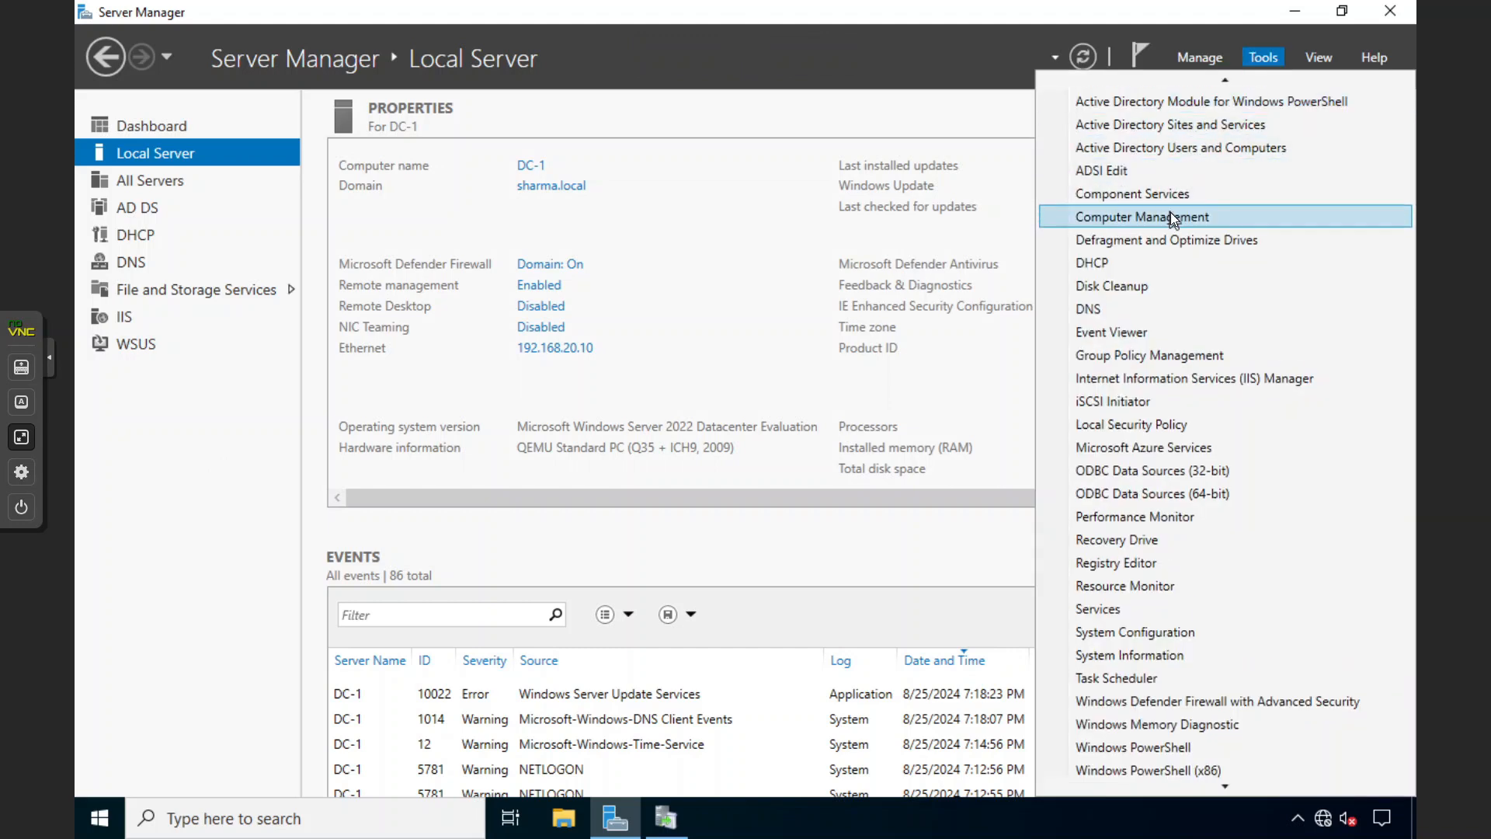
scroll(1135, 375, up, 1)
click(1137, 384)
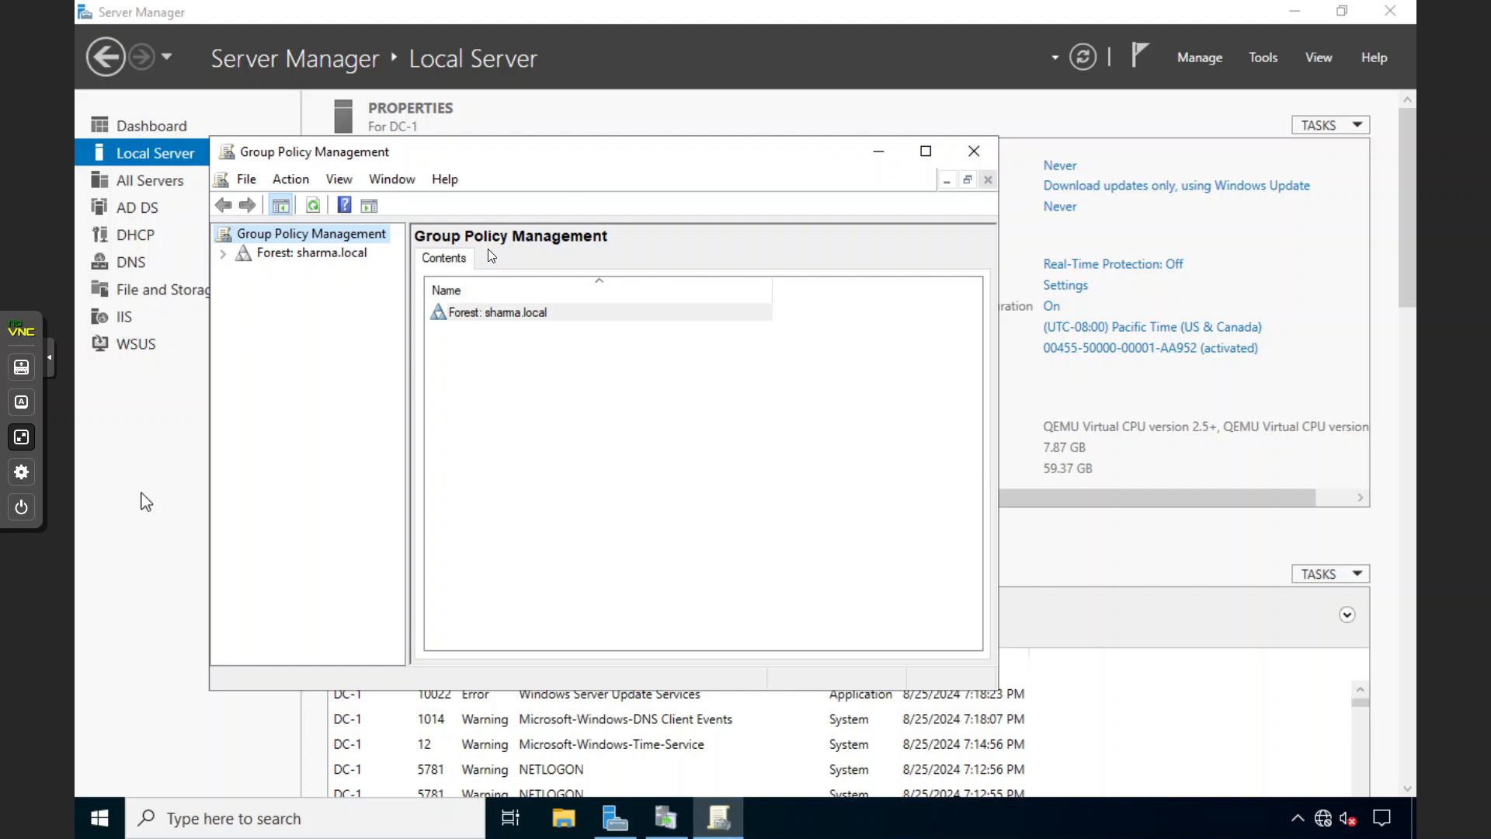
double_click(585, 150)
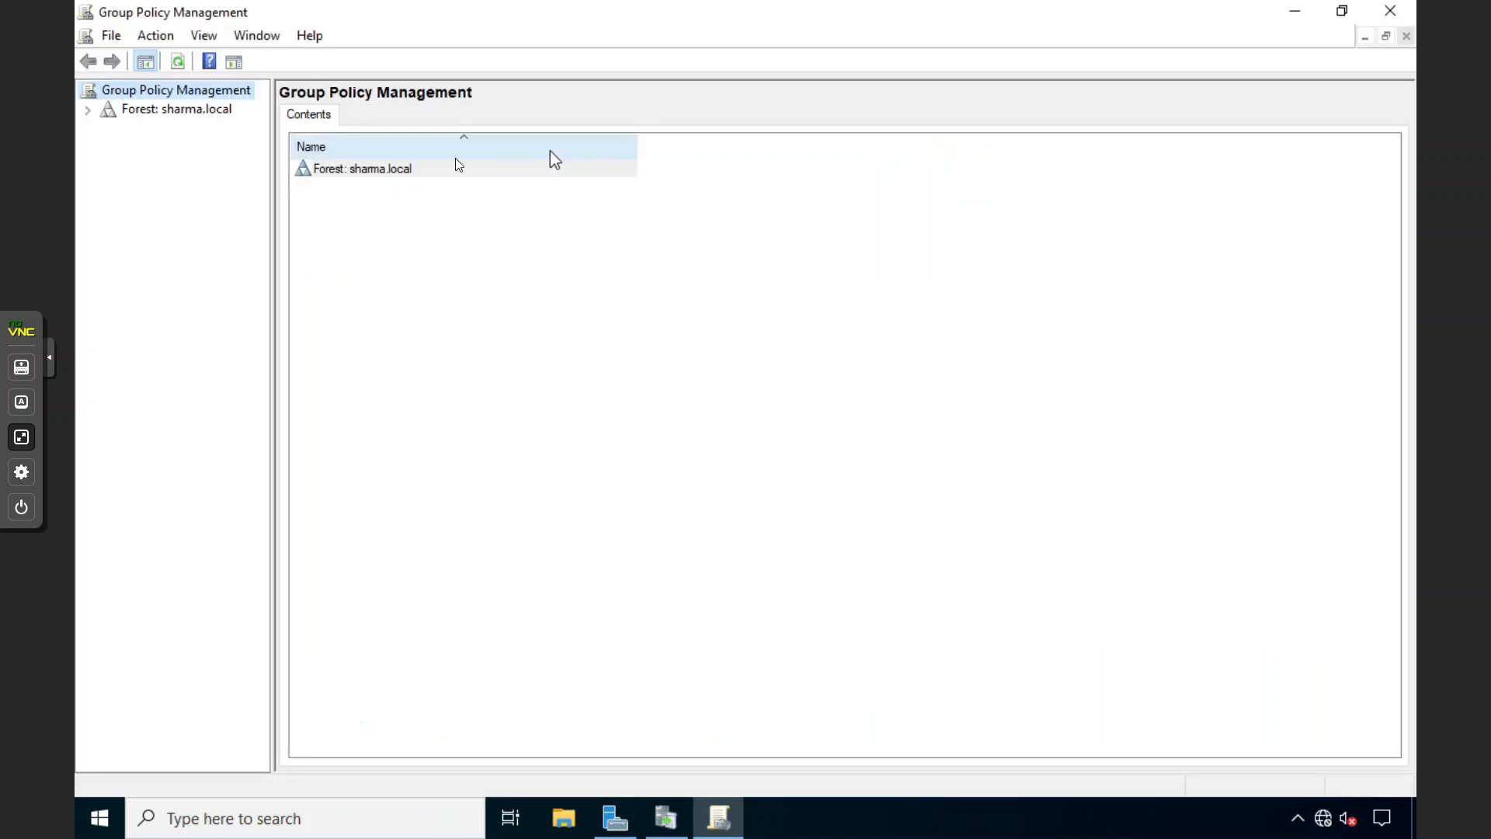
Step: Expand the forest and its domain down to the contents of Group Policy Objects, widening the tree pane to show full names
click(89, 111)
click(109, 129)
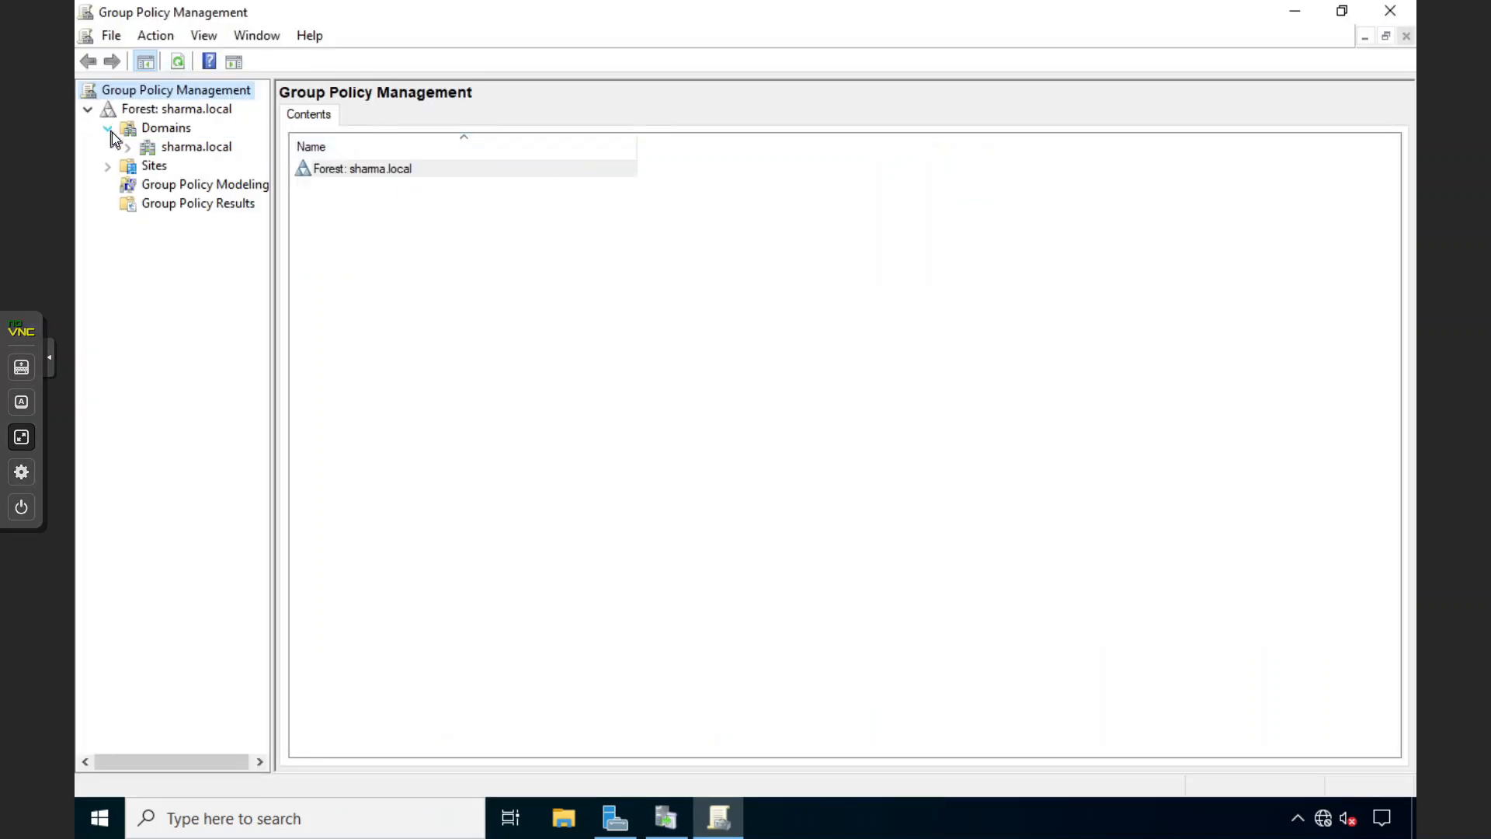
click(128, 149)
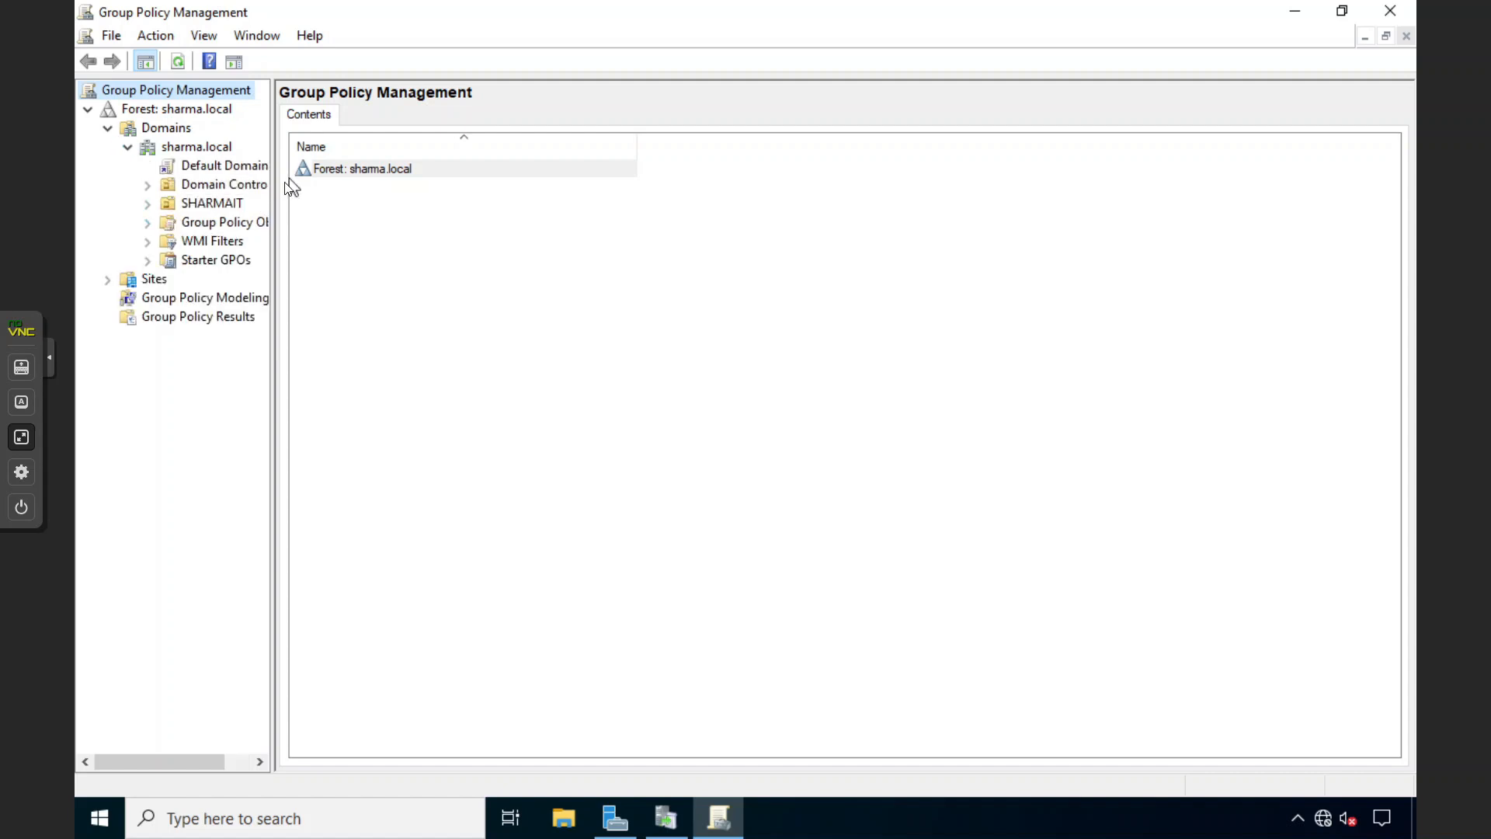
drag(273, 146, 418, 155)
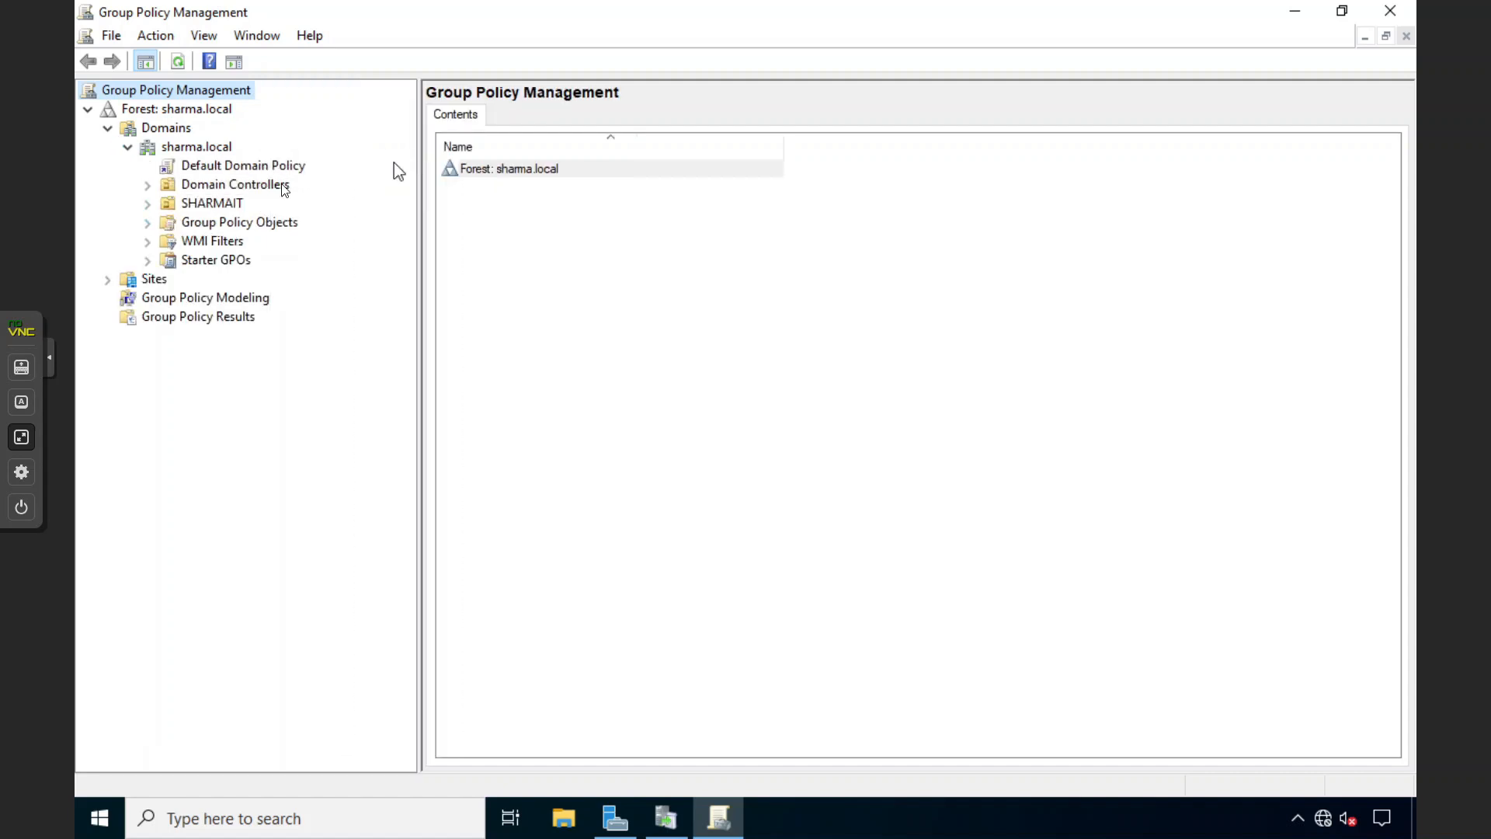
click(151, 227)
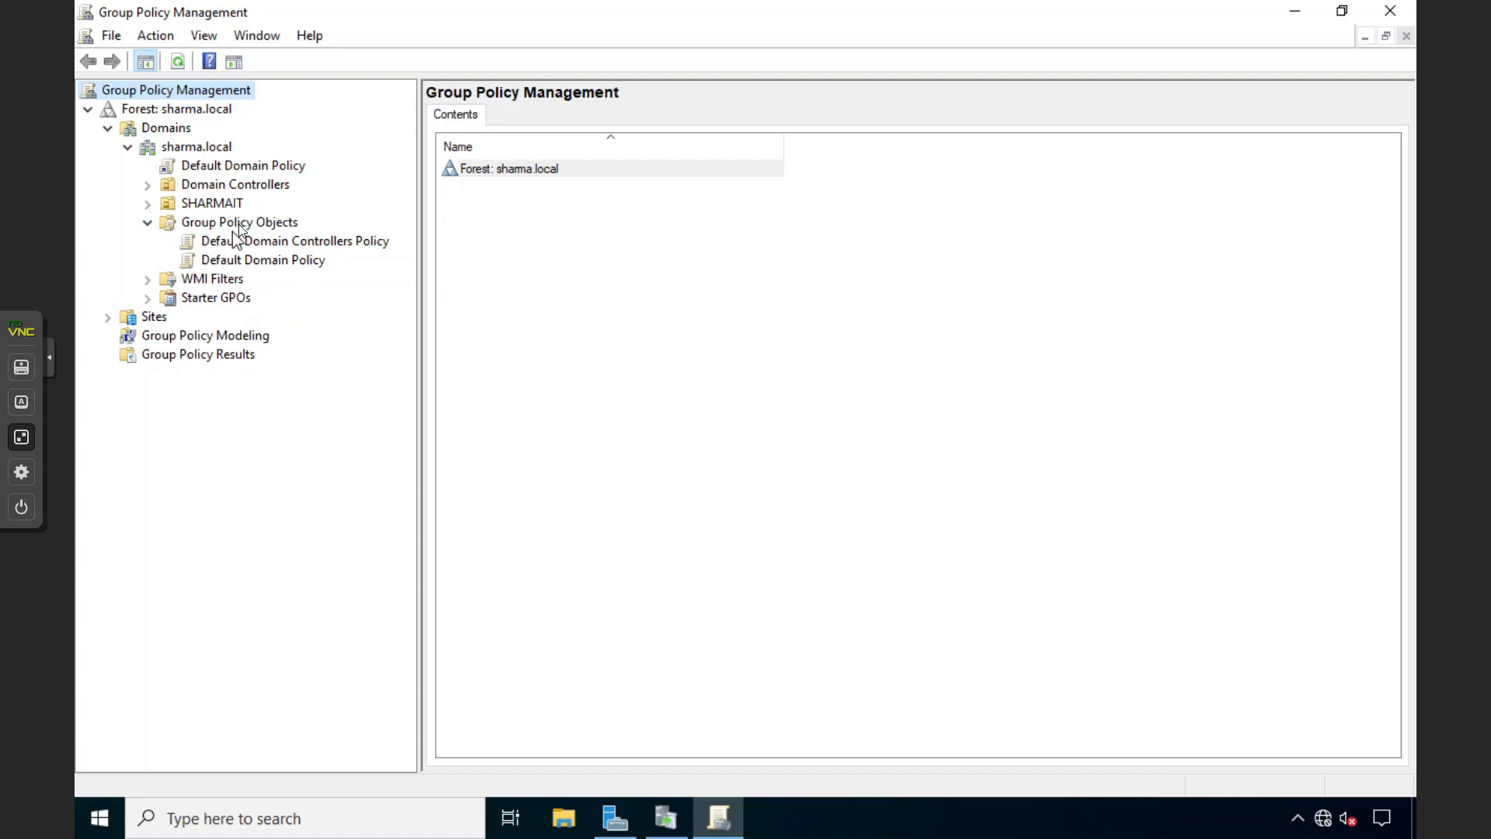
Step: Create a new GPO named "Patch Management" under Group Policy Objects, without a source starter GPO
click(238, 228)
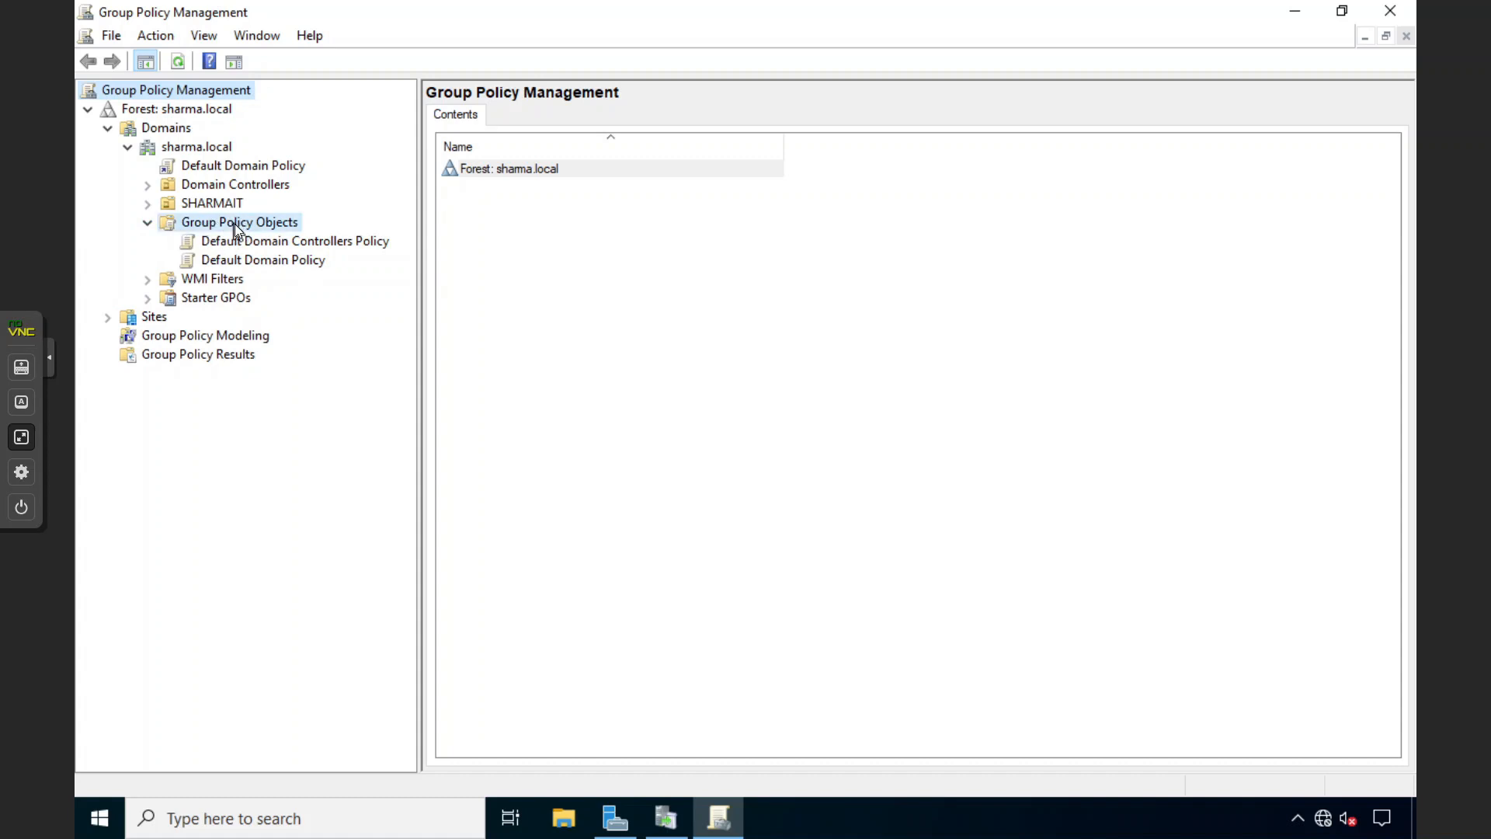
right_click(237, 229)
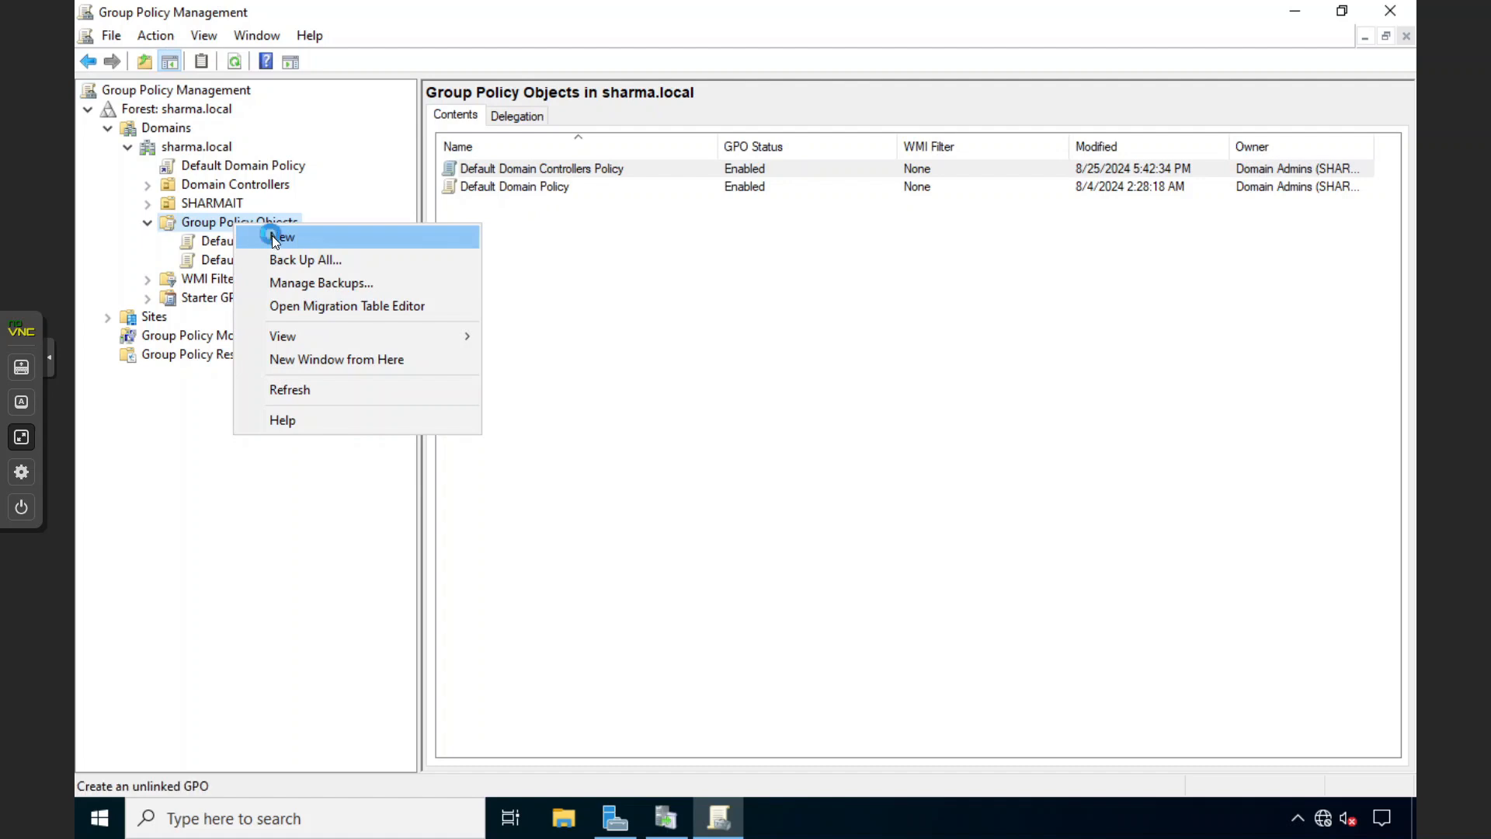
click(272, 235)
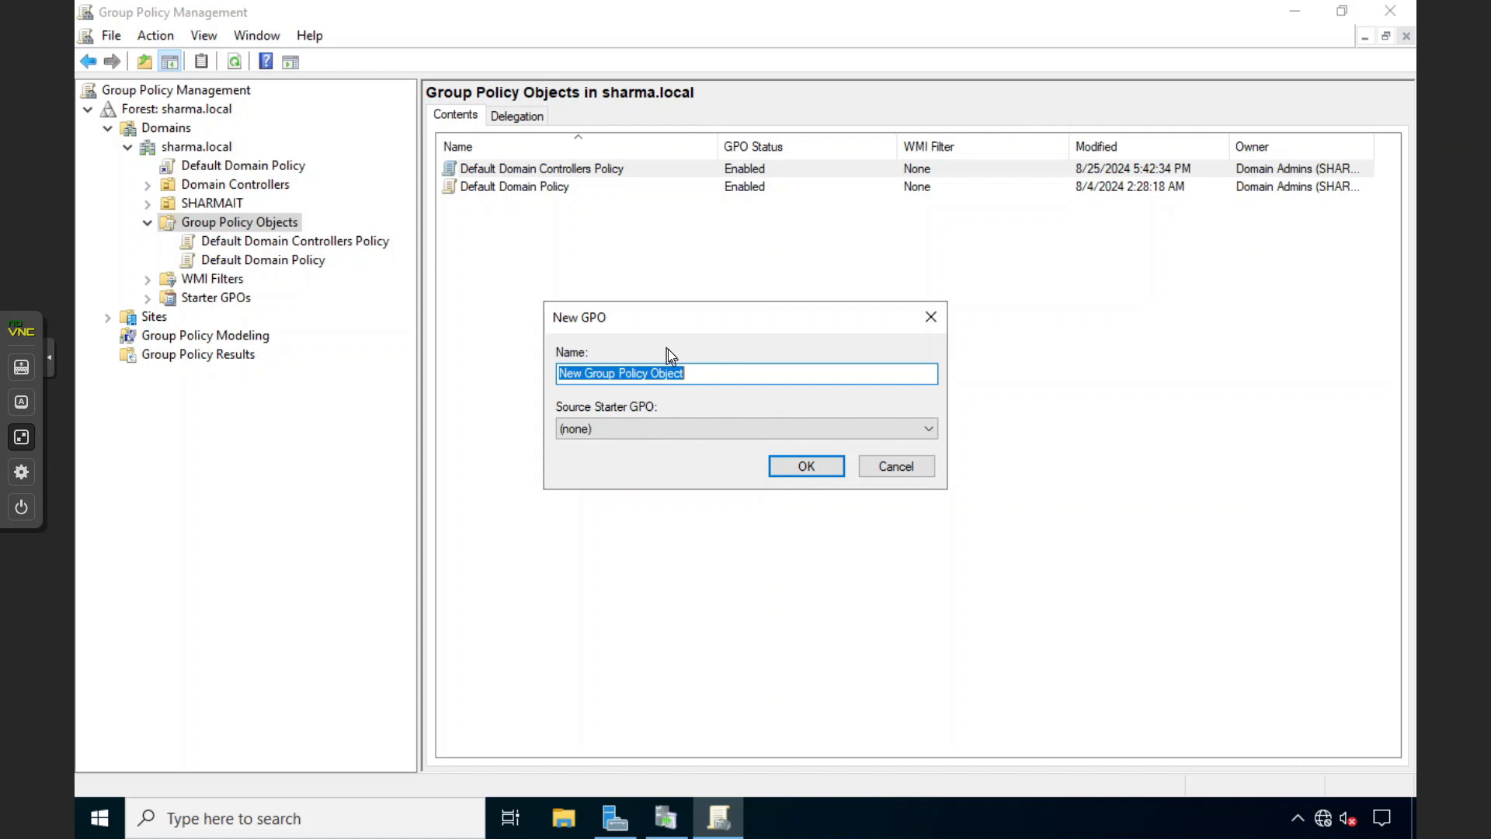
text(Patch Ma)
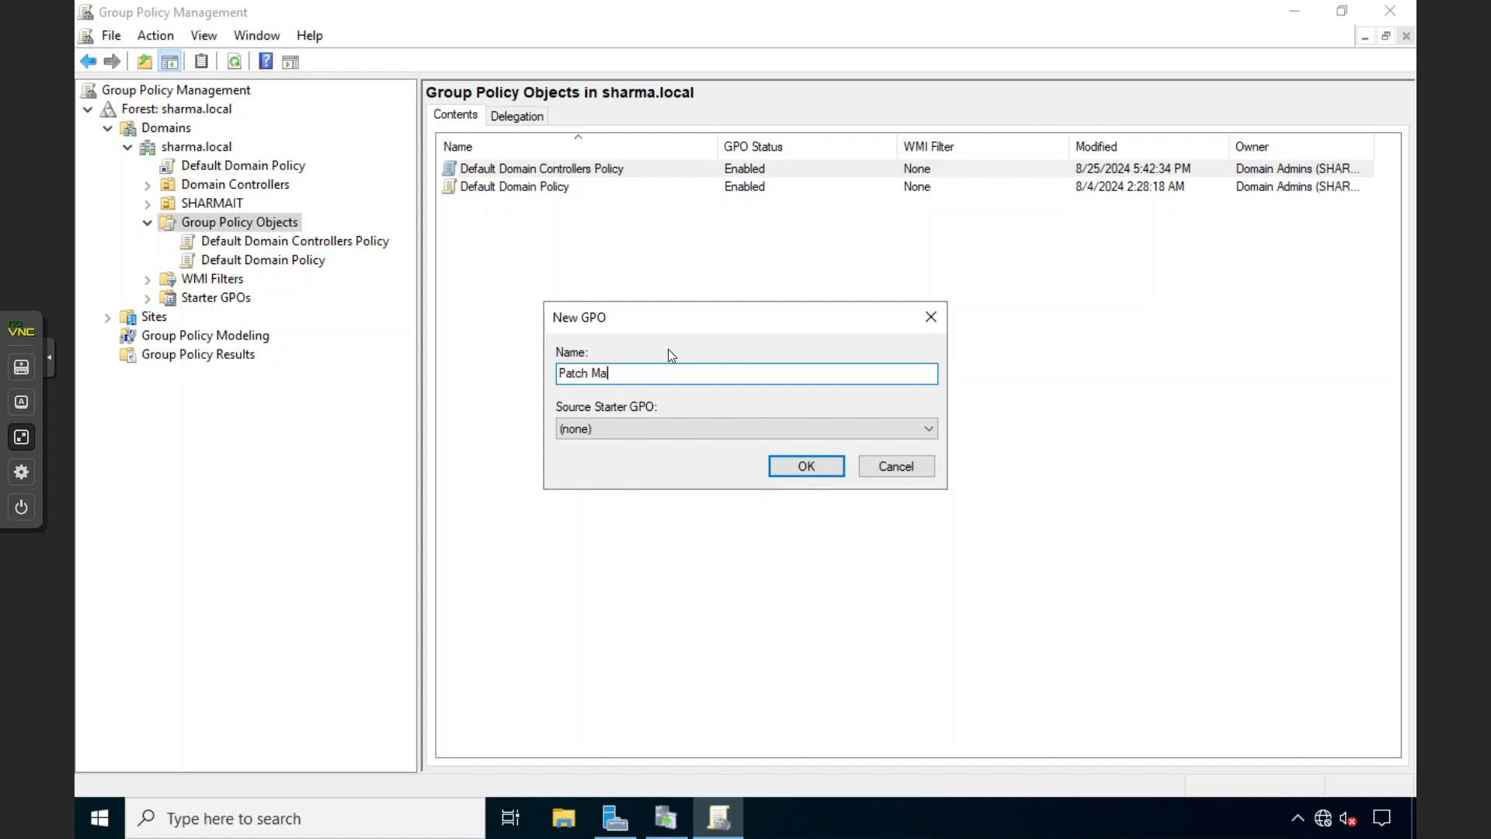
text(nagement)
click(827, 469)
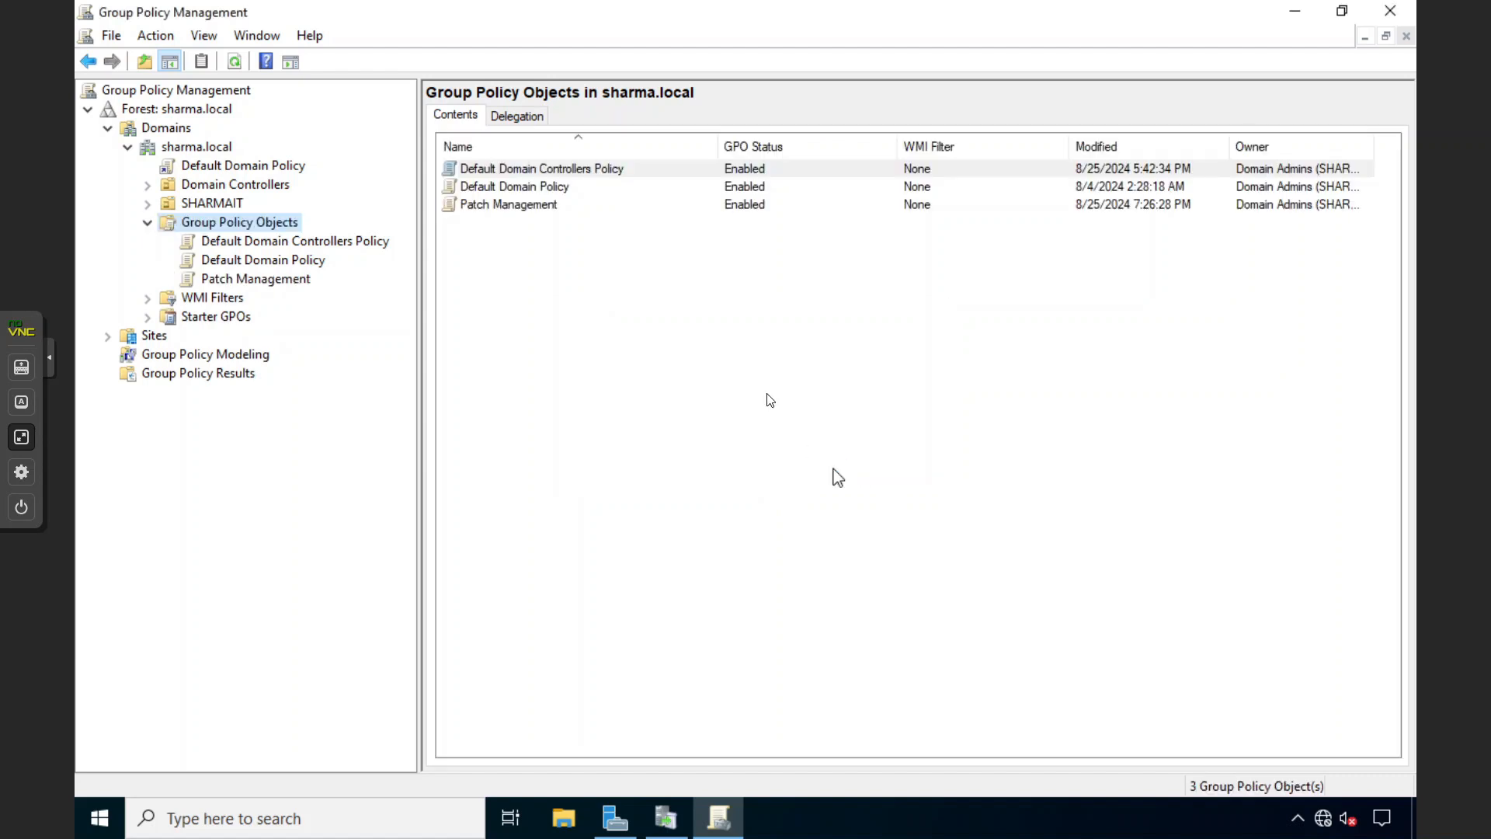
Step: Open the Patch Management GPO for editing and maximize the Group Policy Management Editor
click(231, 279)
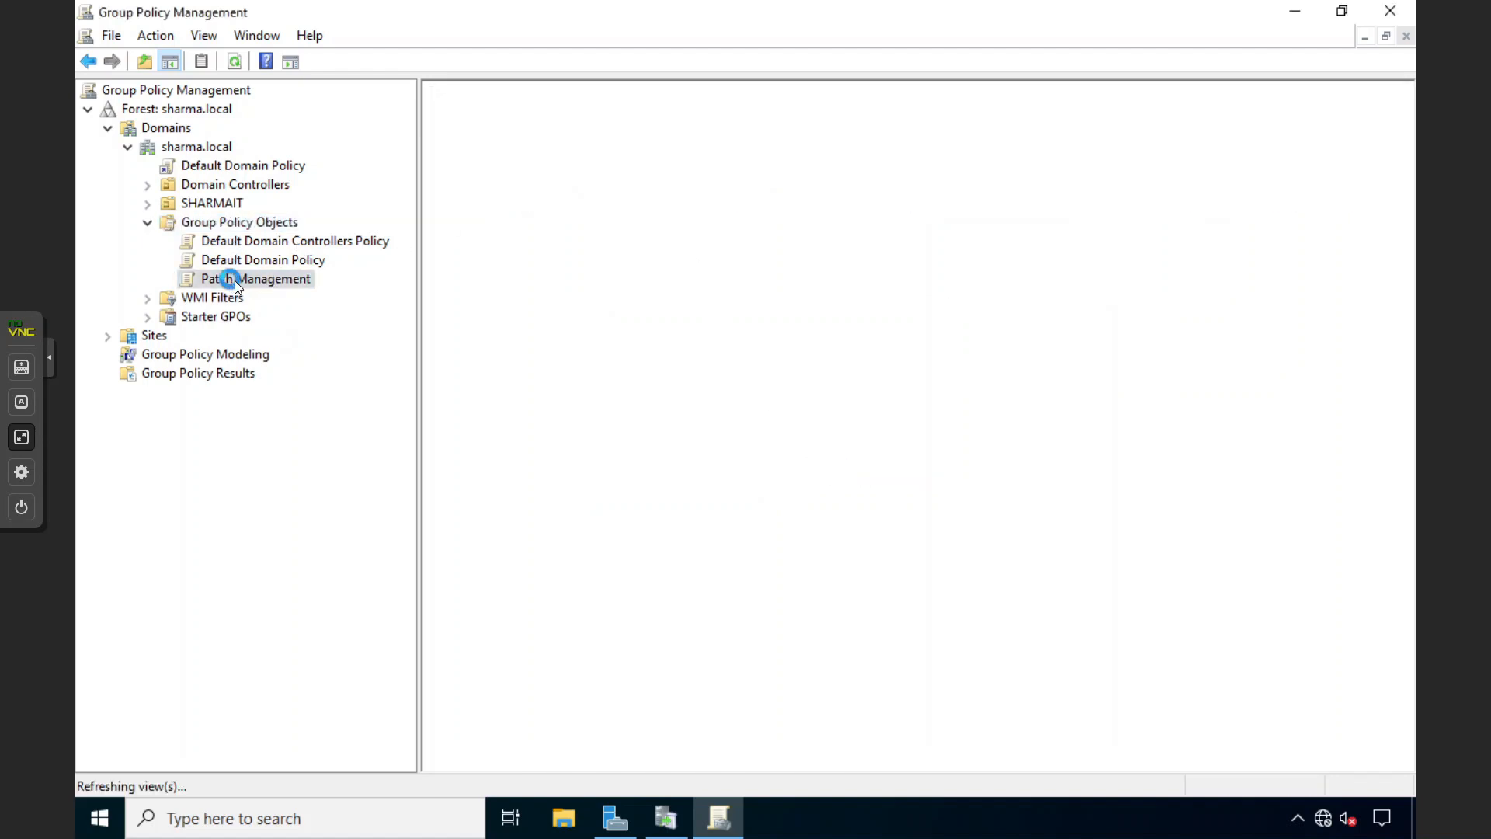
right_click(231, 281)
click(283, 294)
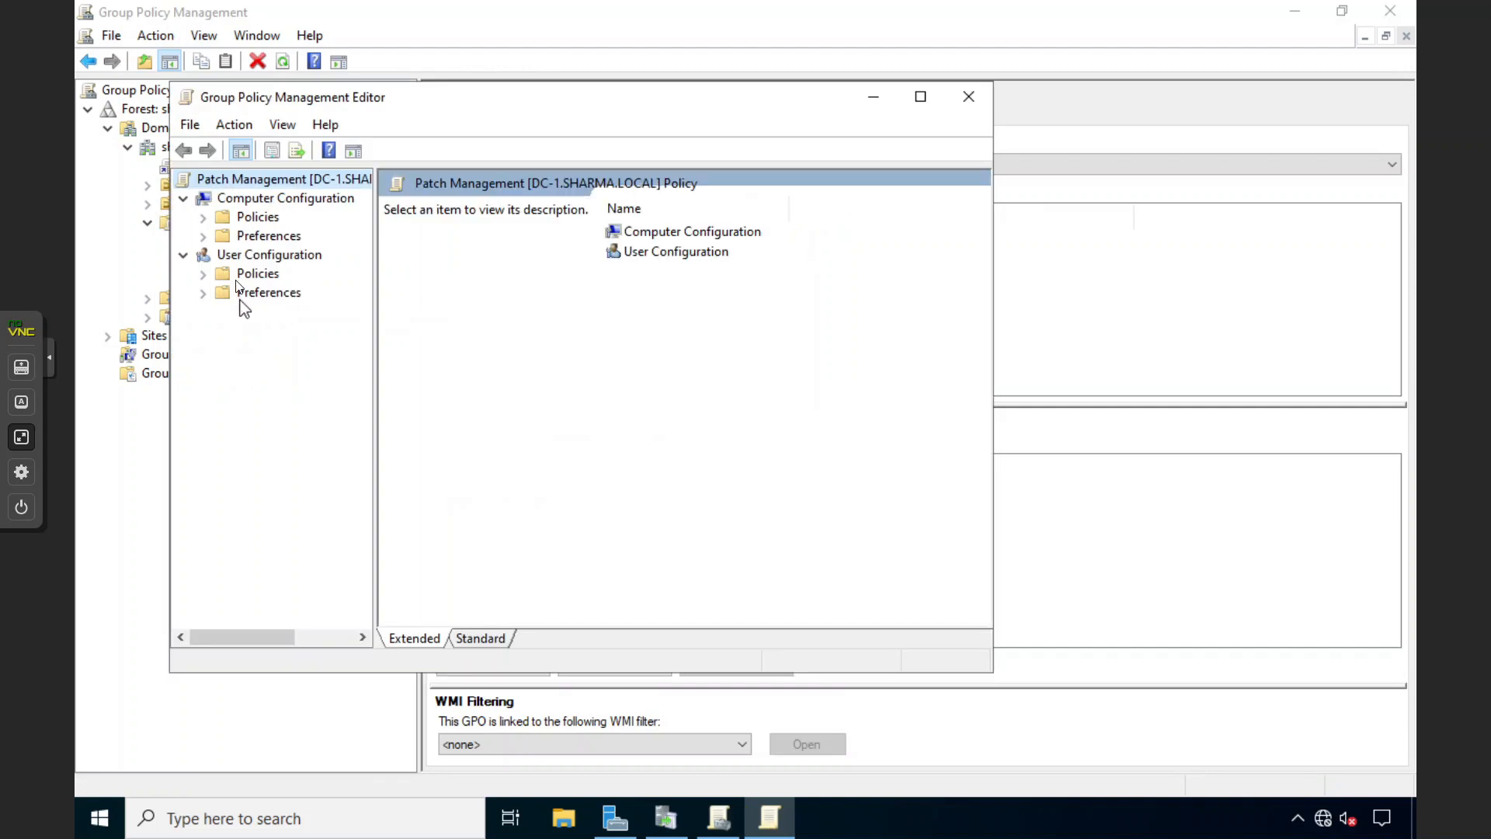
double_click(436, 92)
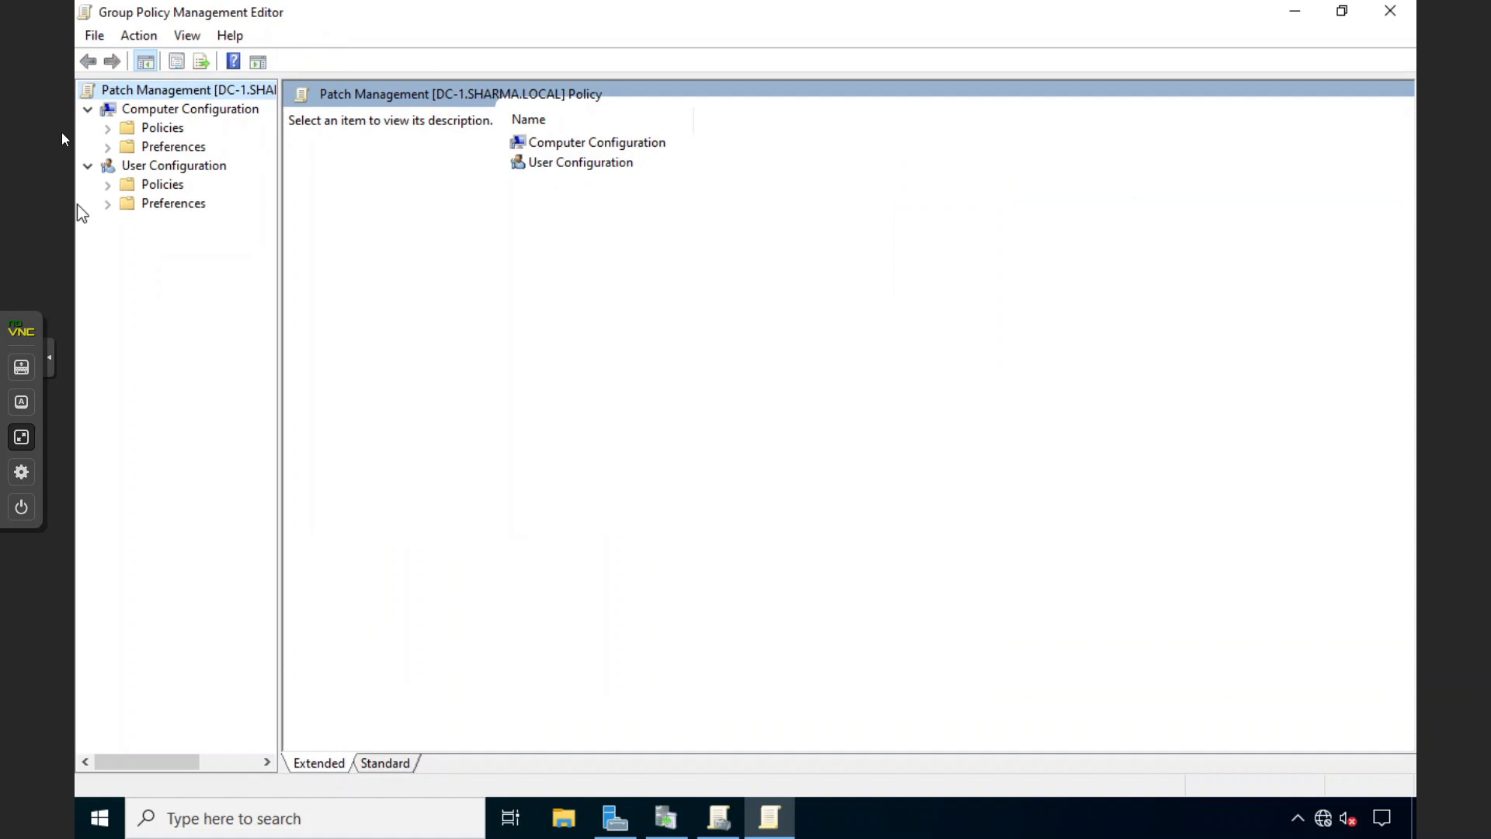
Step: Go to the Windows Update policies under Computer Configuration, Policies, Administrative Templates, Windows Components
click(108, 128)
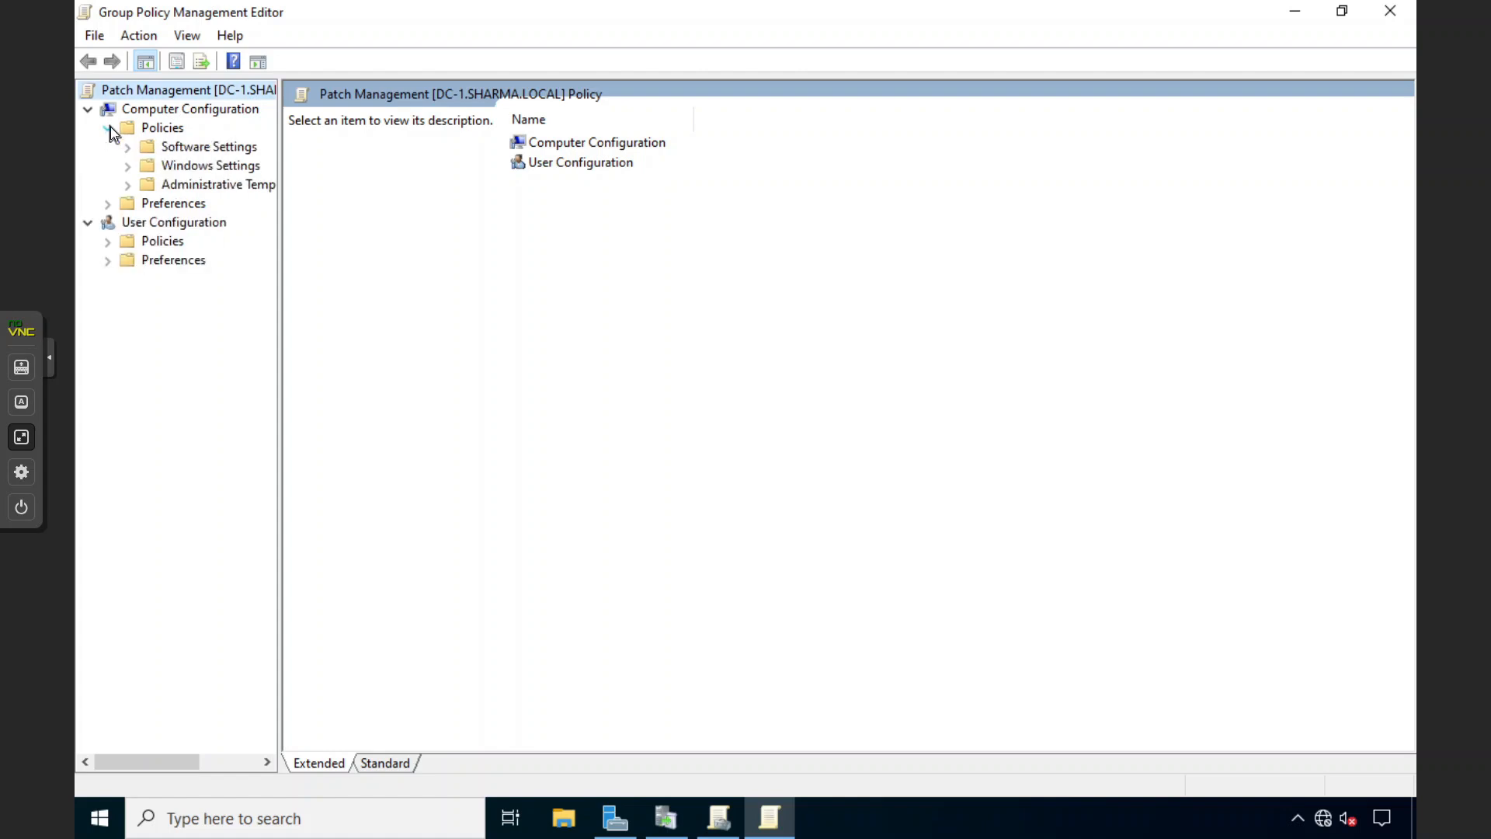
click(132, 186)
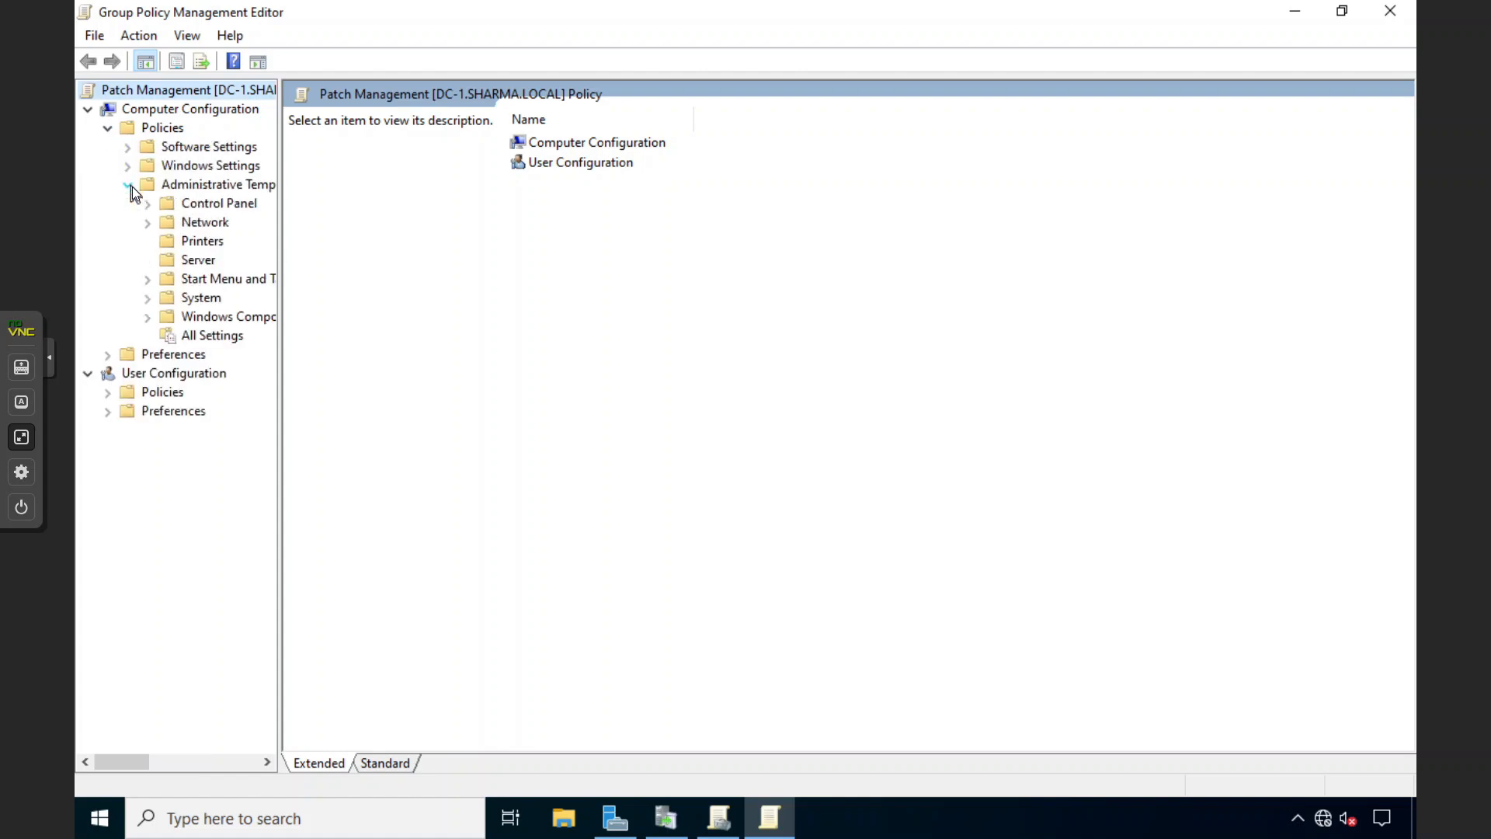
double_click(200, 319)
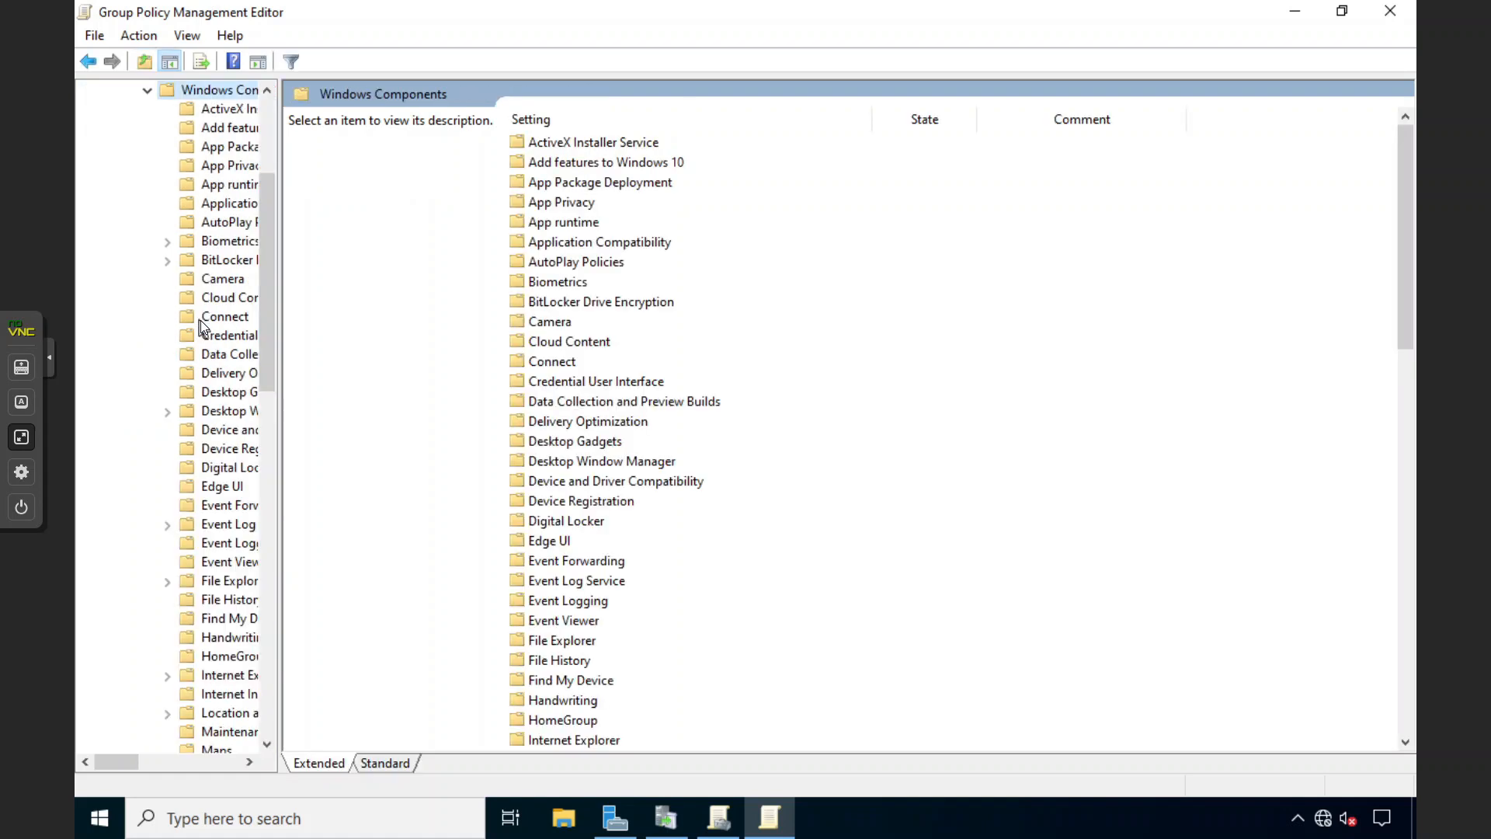
drag(276, 284, 333, 284)
click(656, 404)
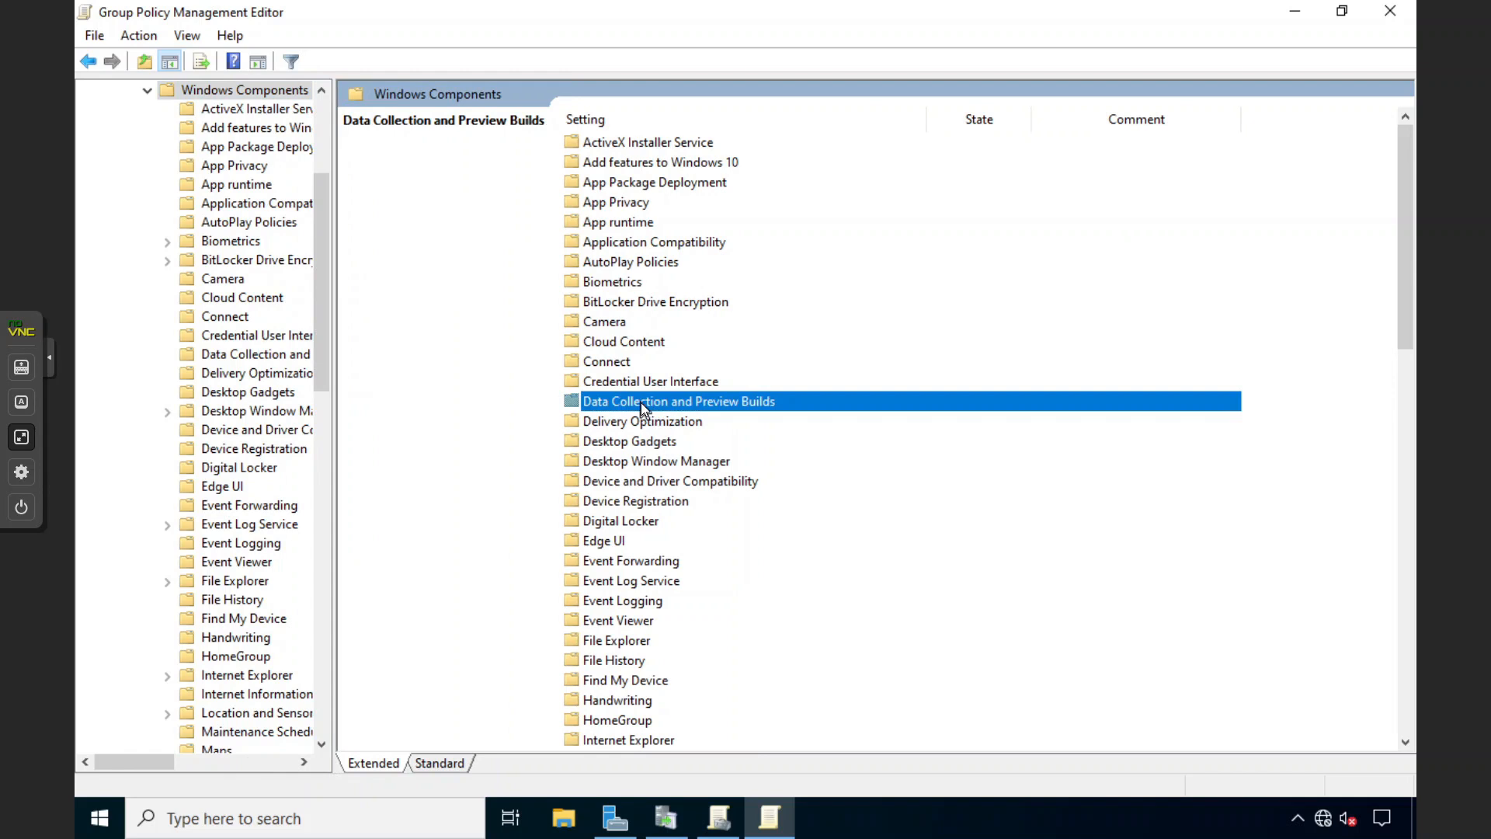
click(620, 443)
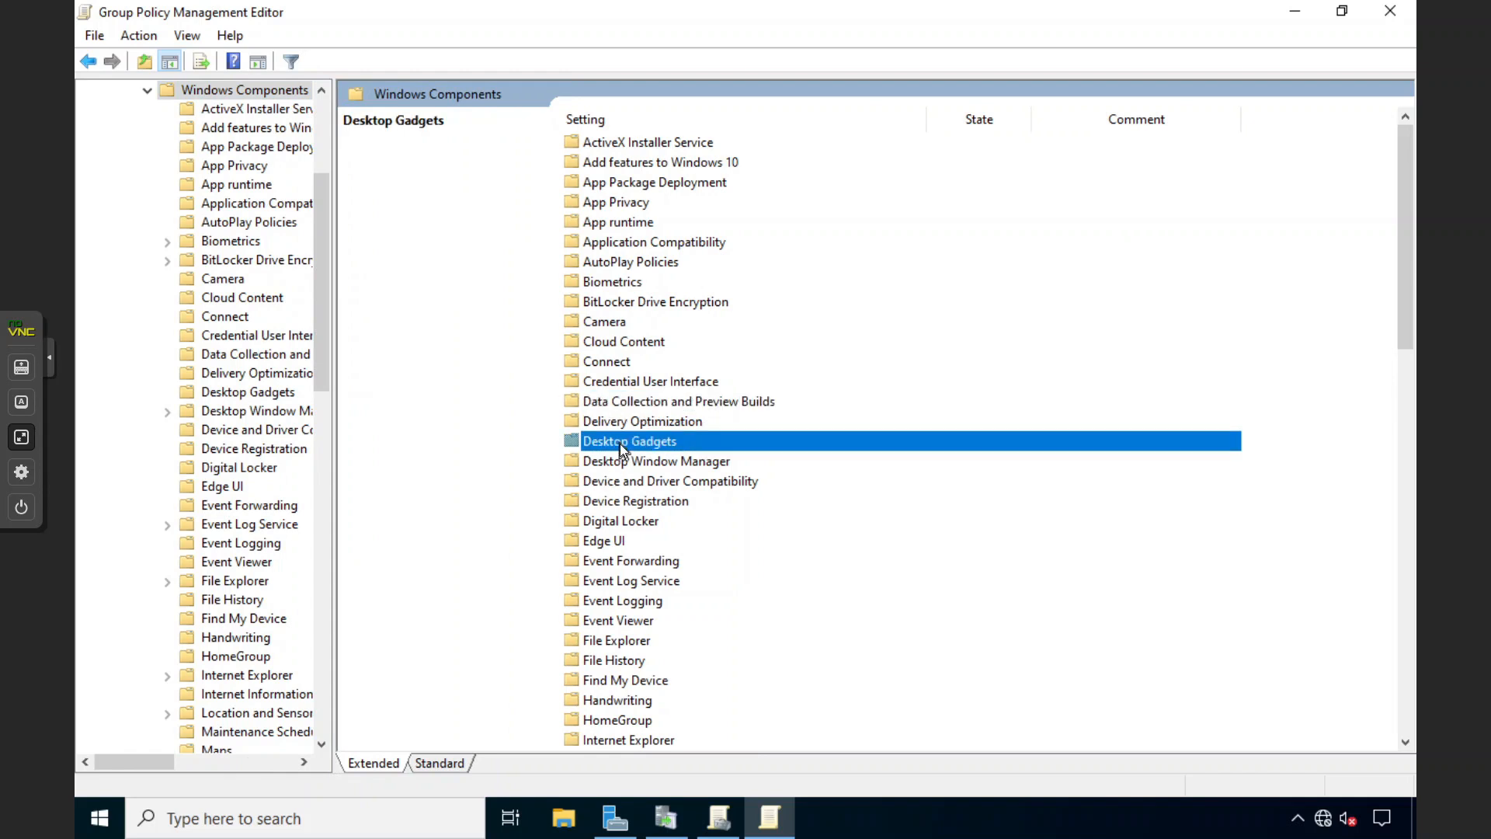
key(w)
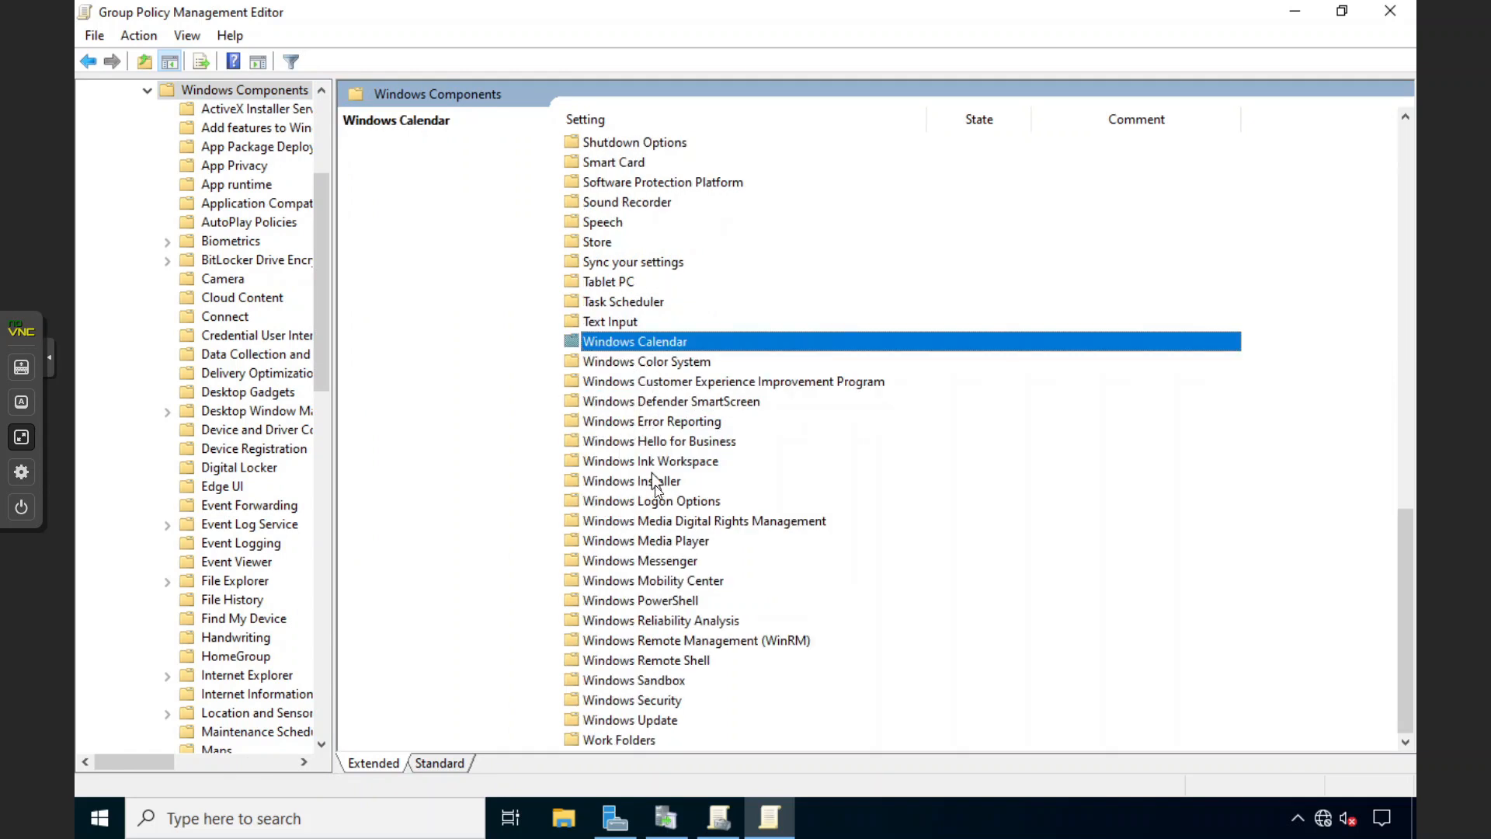
click(643, 722)
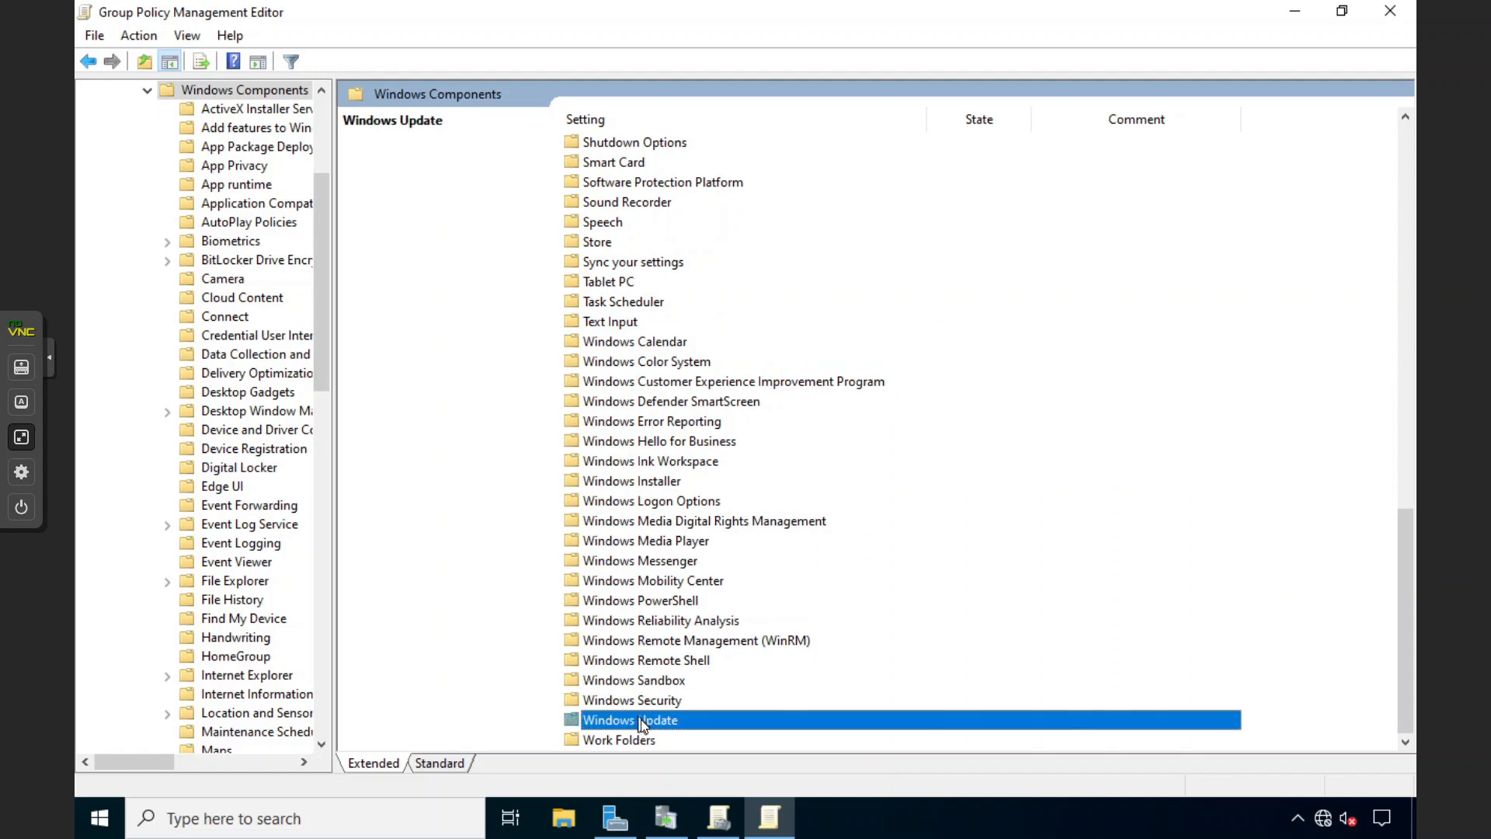
double_click(641, 719)
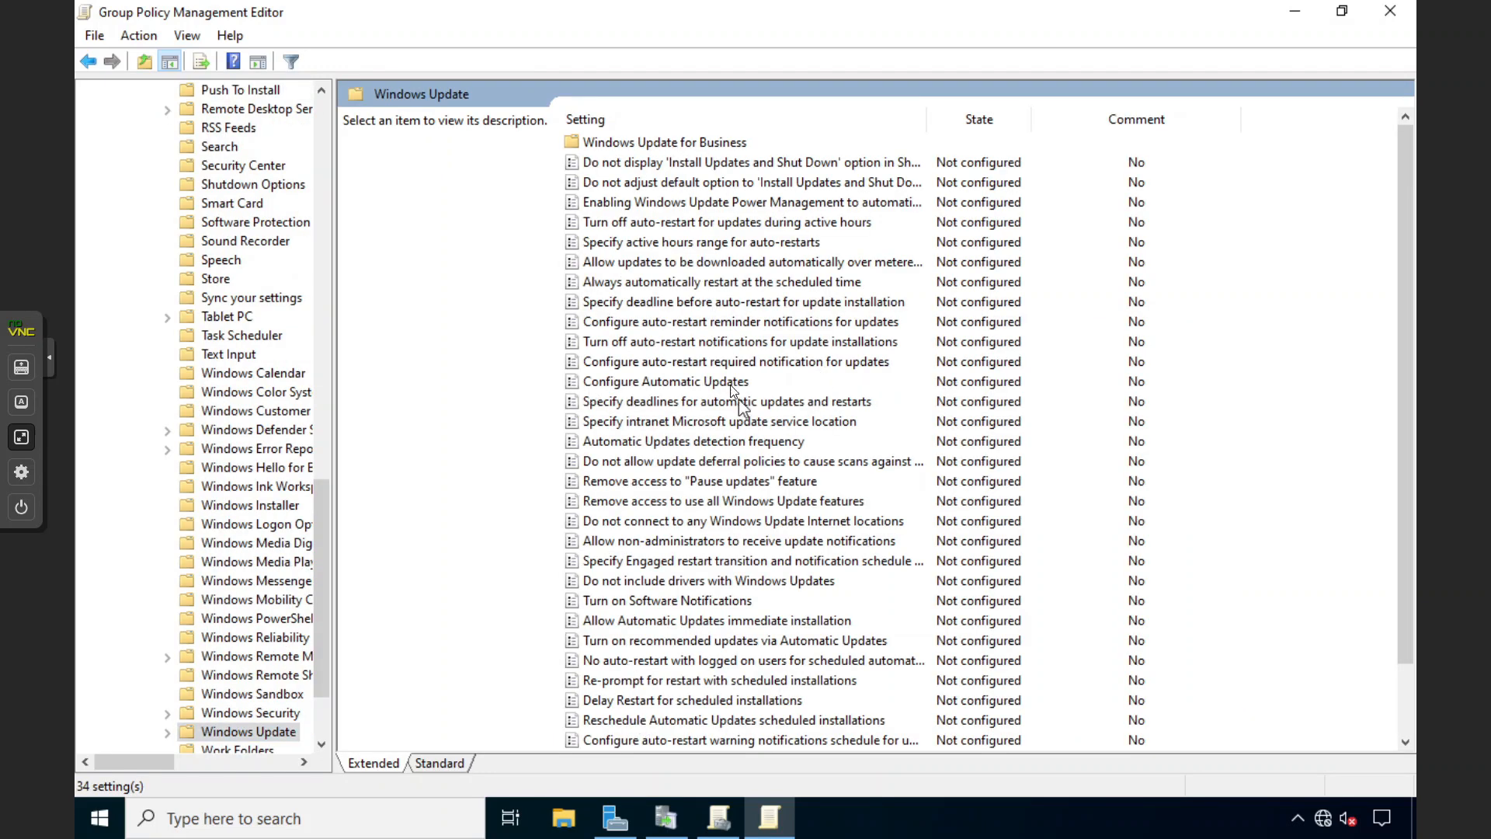
Step: Look through the Windows Update policy settings and open "Specify intranet Microsoft update service location" for editing
scroll(737, 409, down, 2)
scroll(747, 449, up, 2)
click(670, 342)
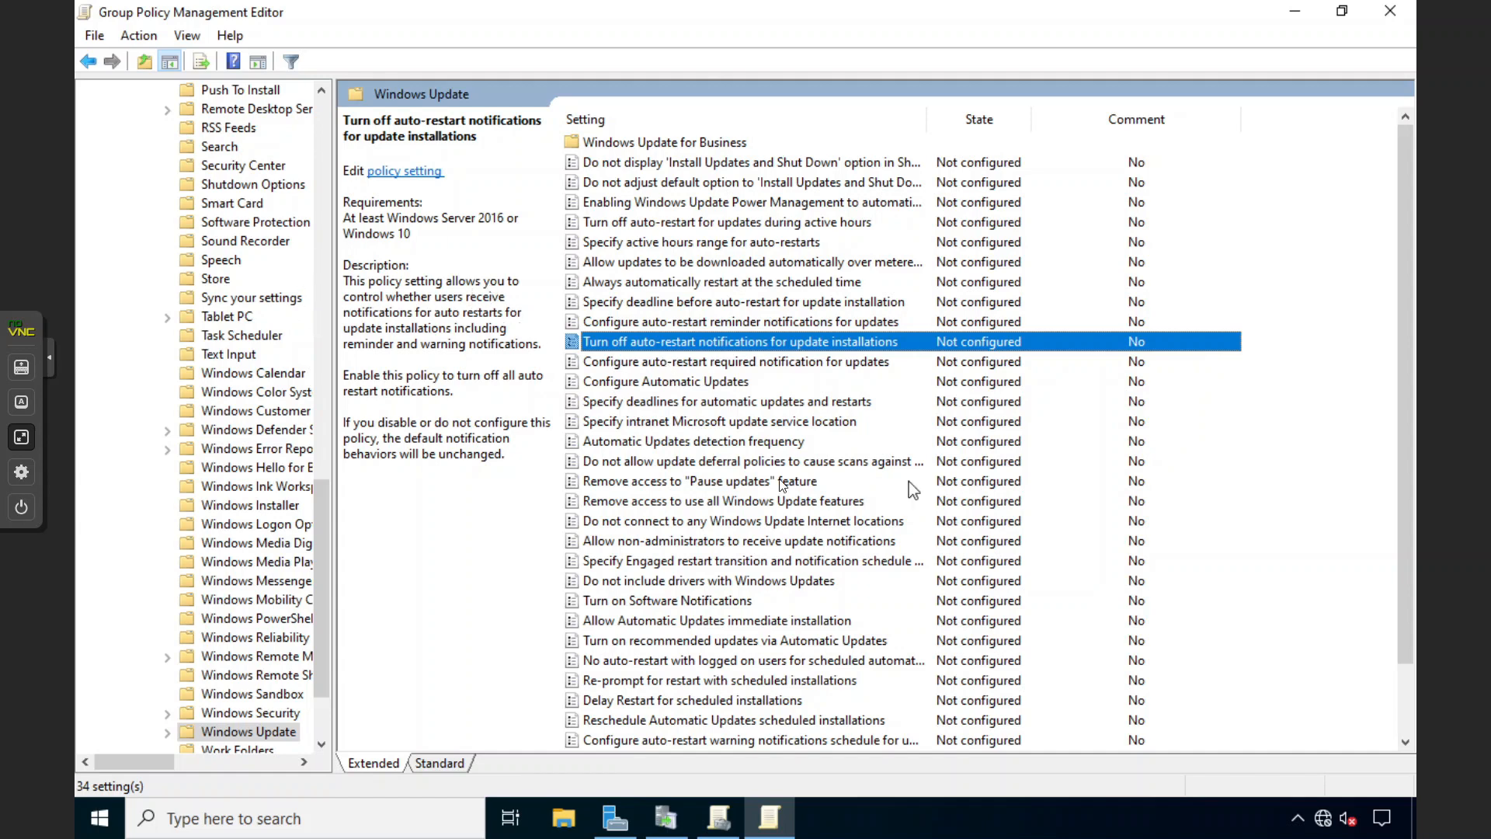
scroll(777, 519, down, 2)
scroll(742, 544, up, 2)
click(648, 427)
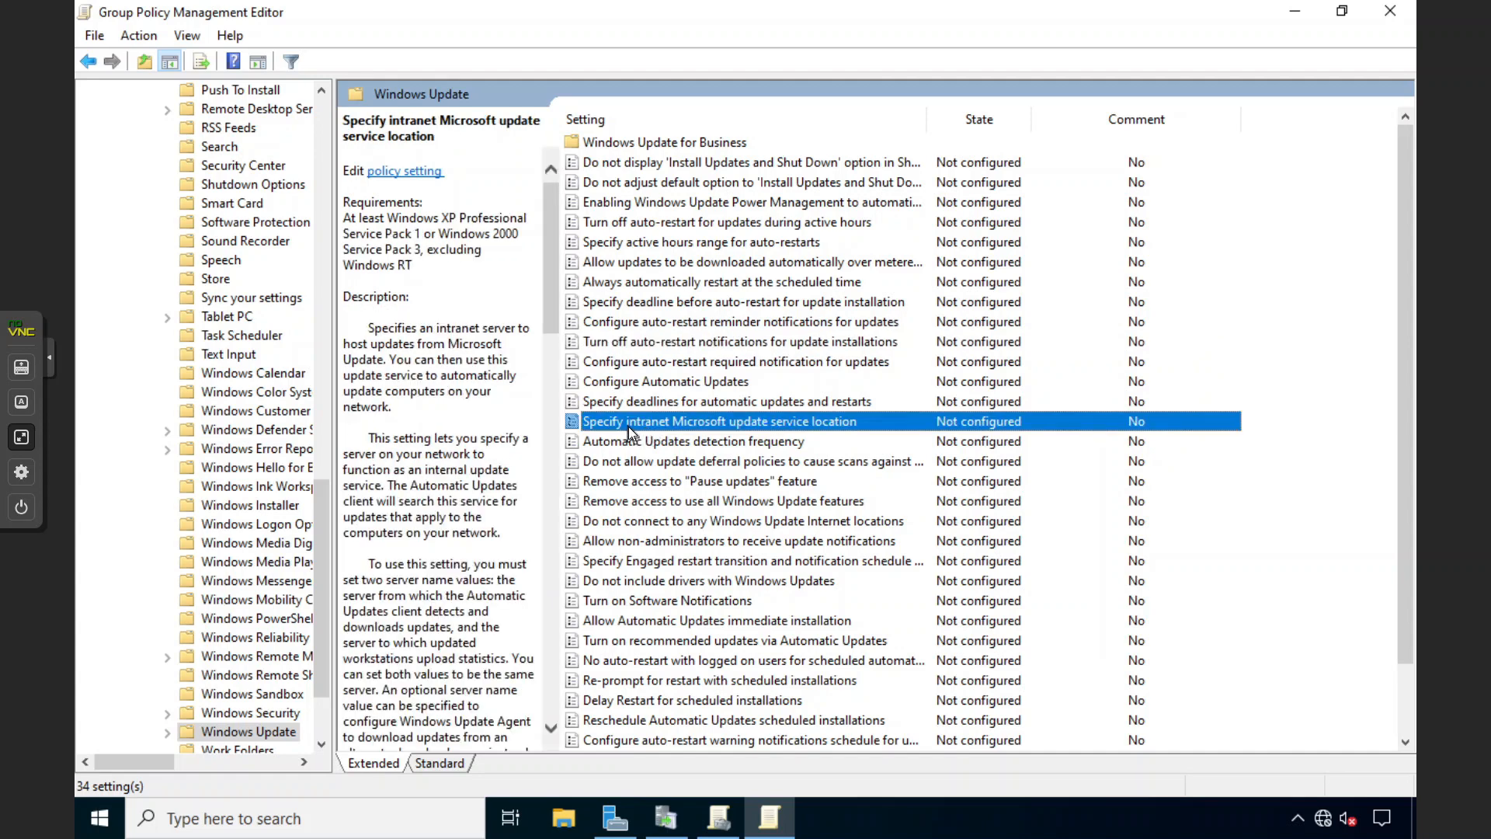
double_click(685, 428)
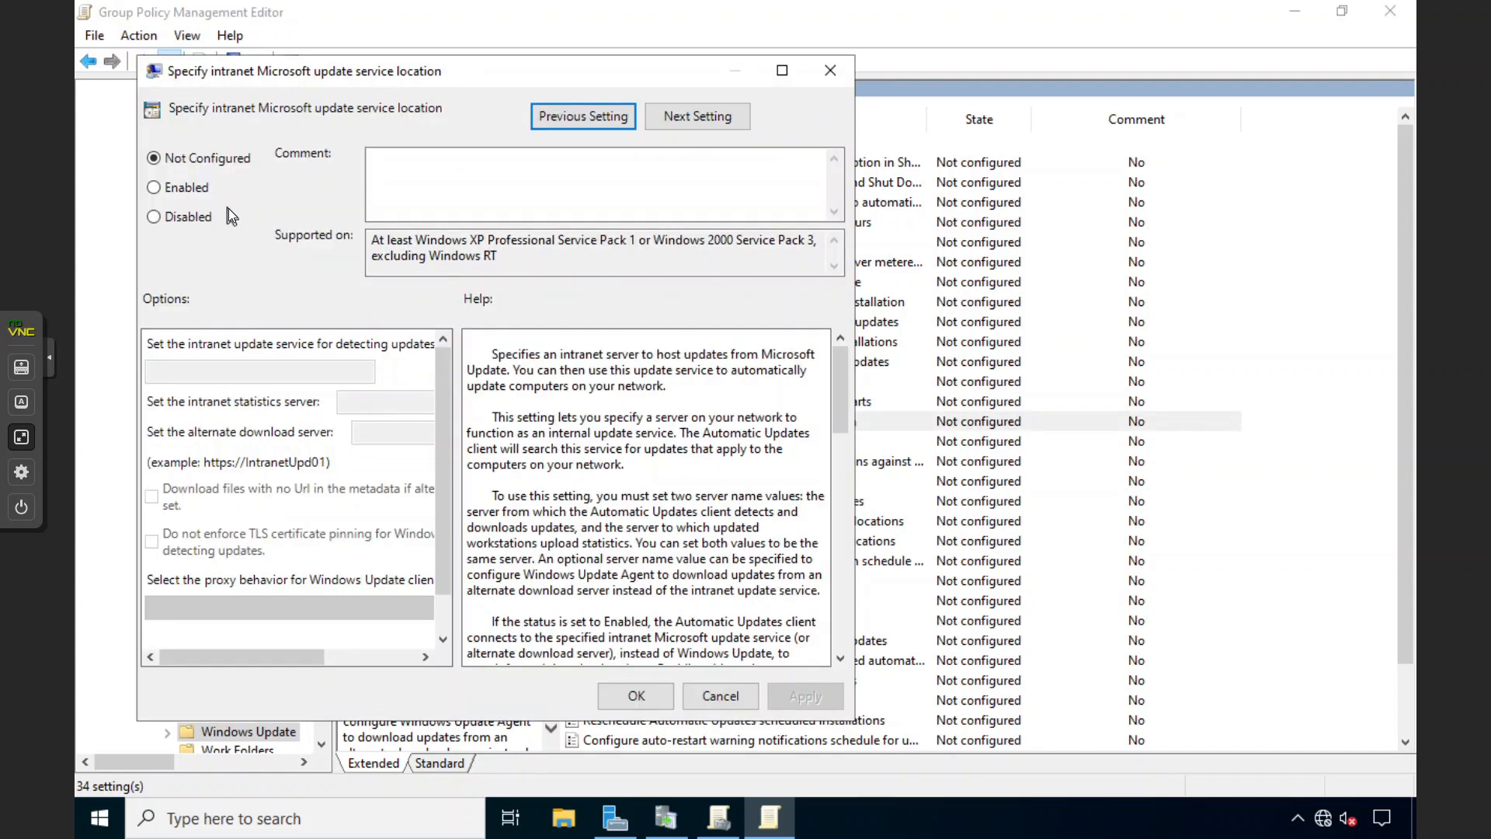
click(183, 189)
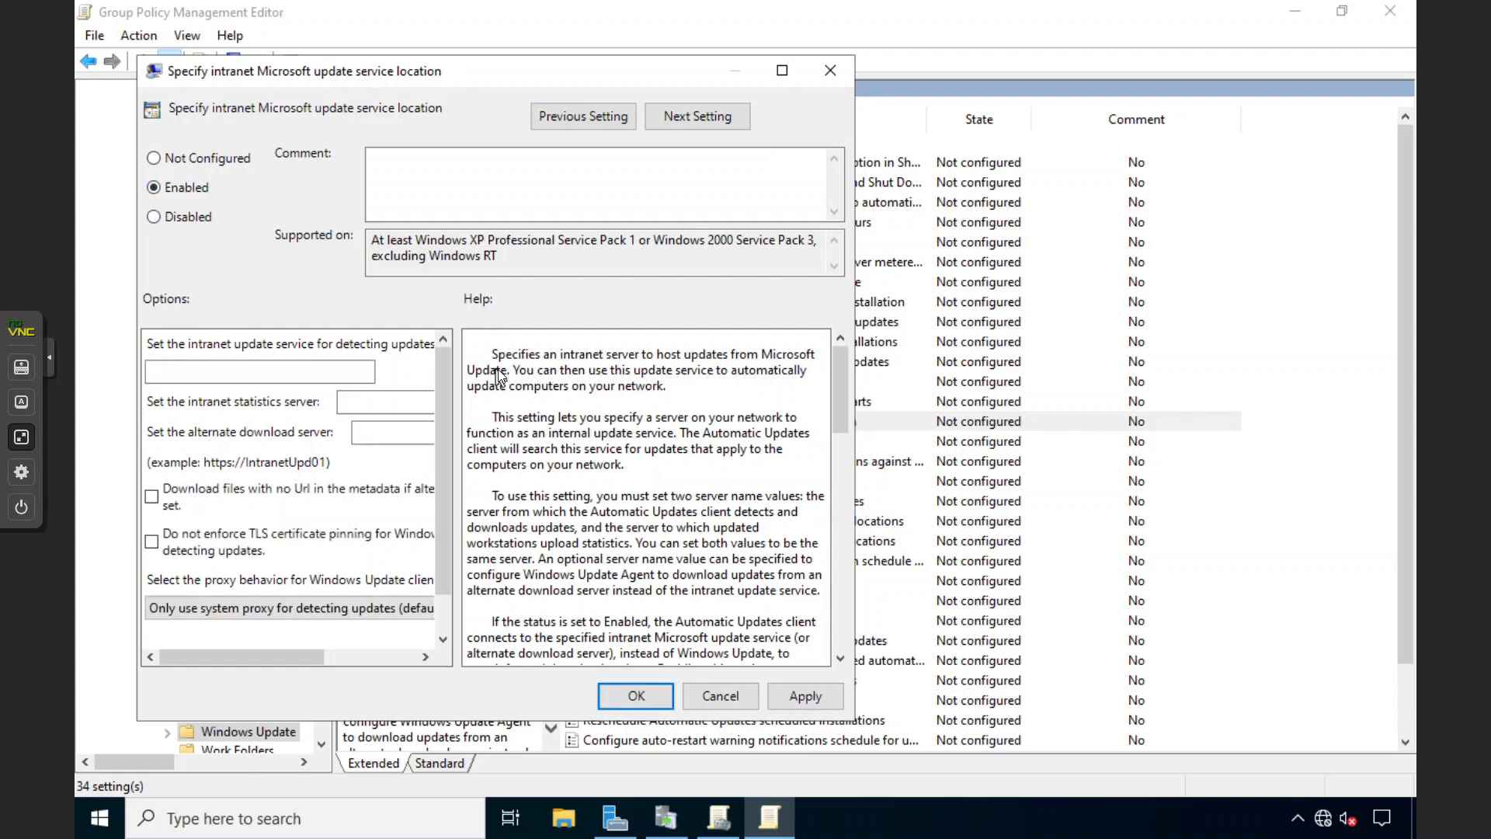
click(777, 77)
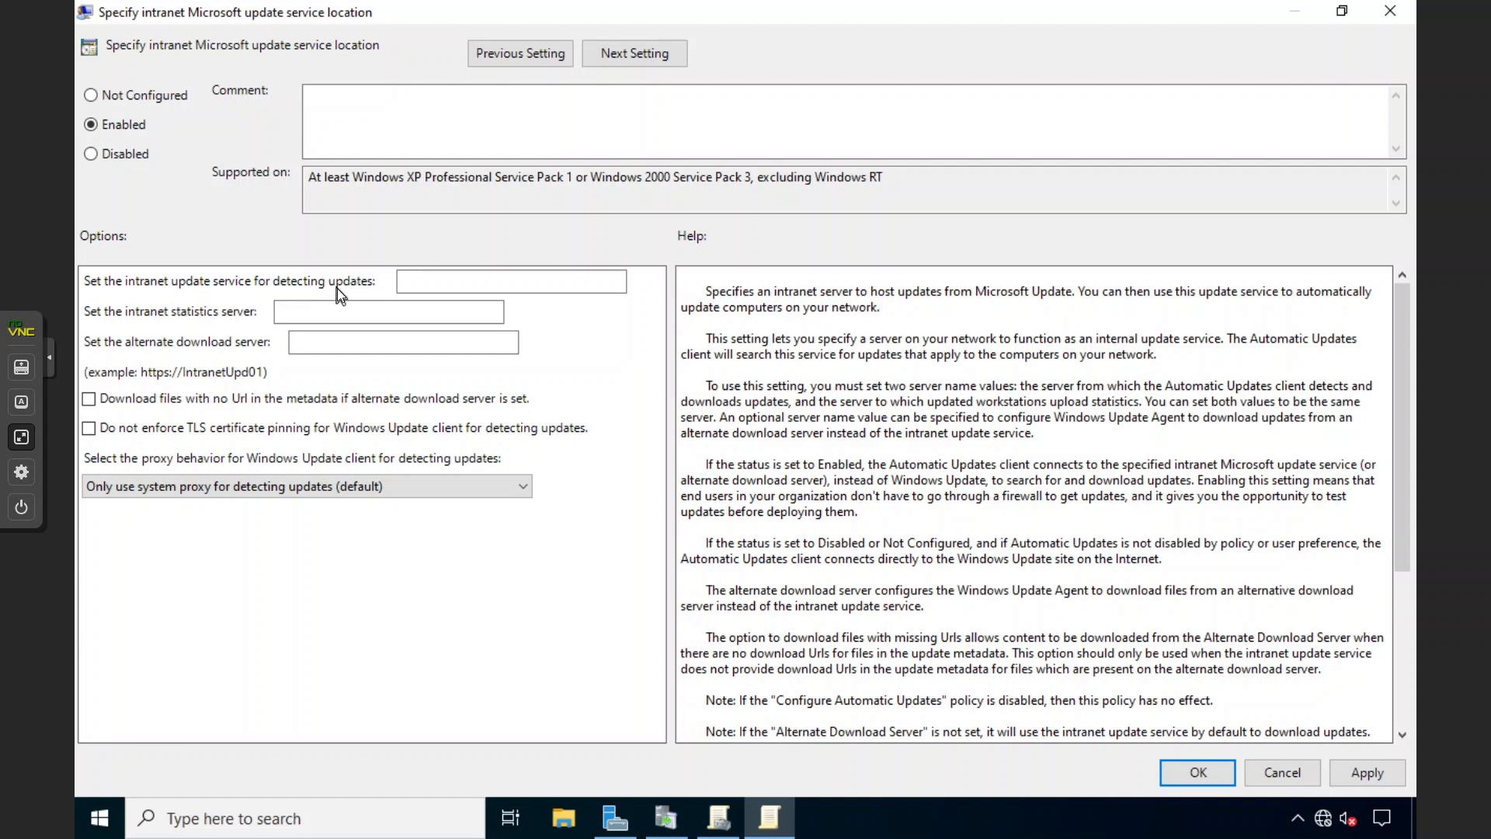
click(406, 284)
text(http://)
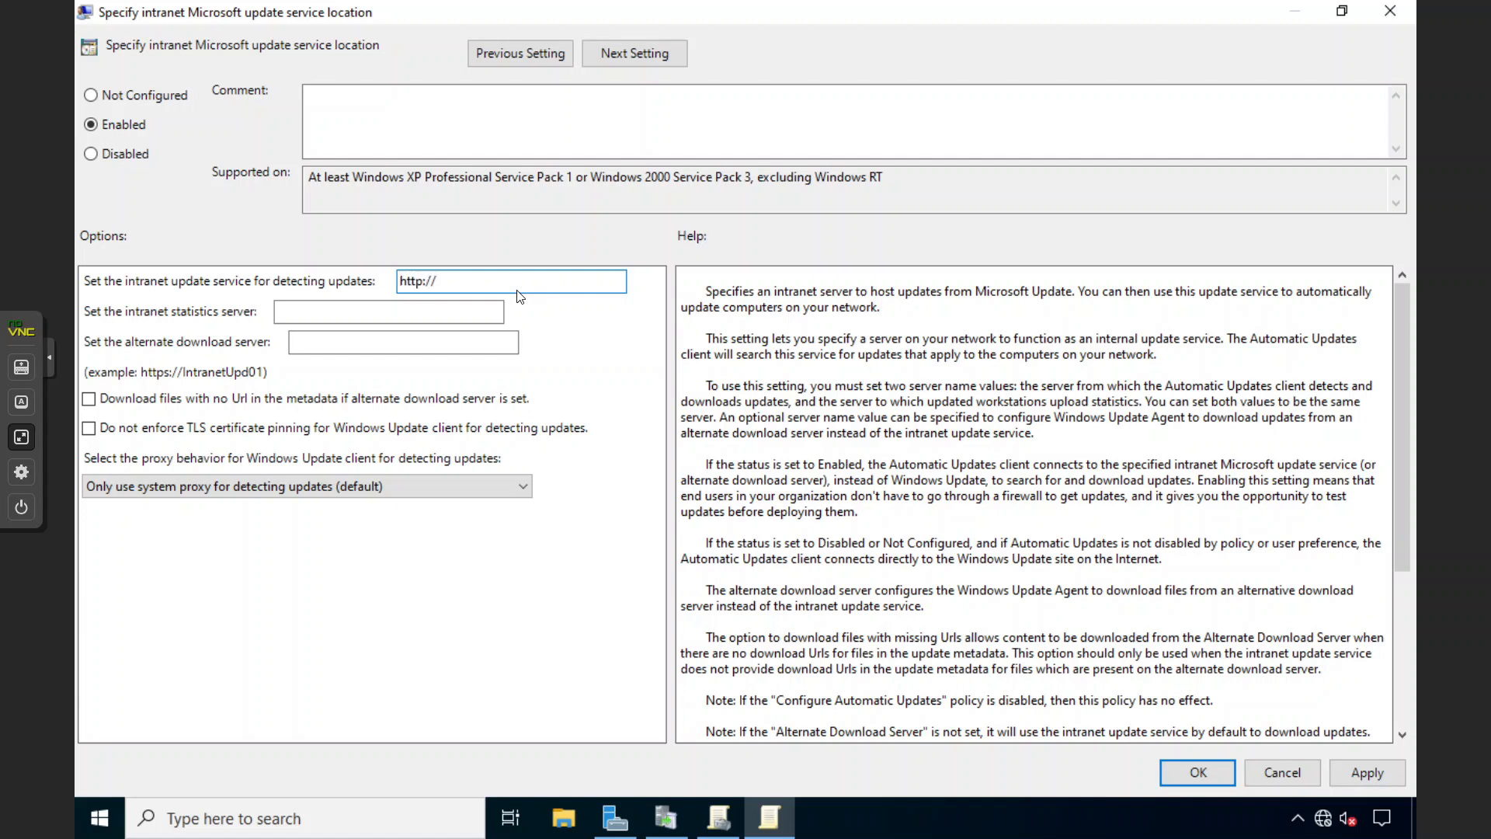
right_click(517, 291)
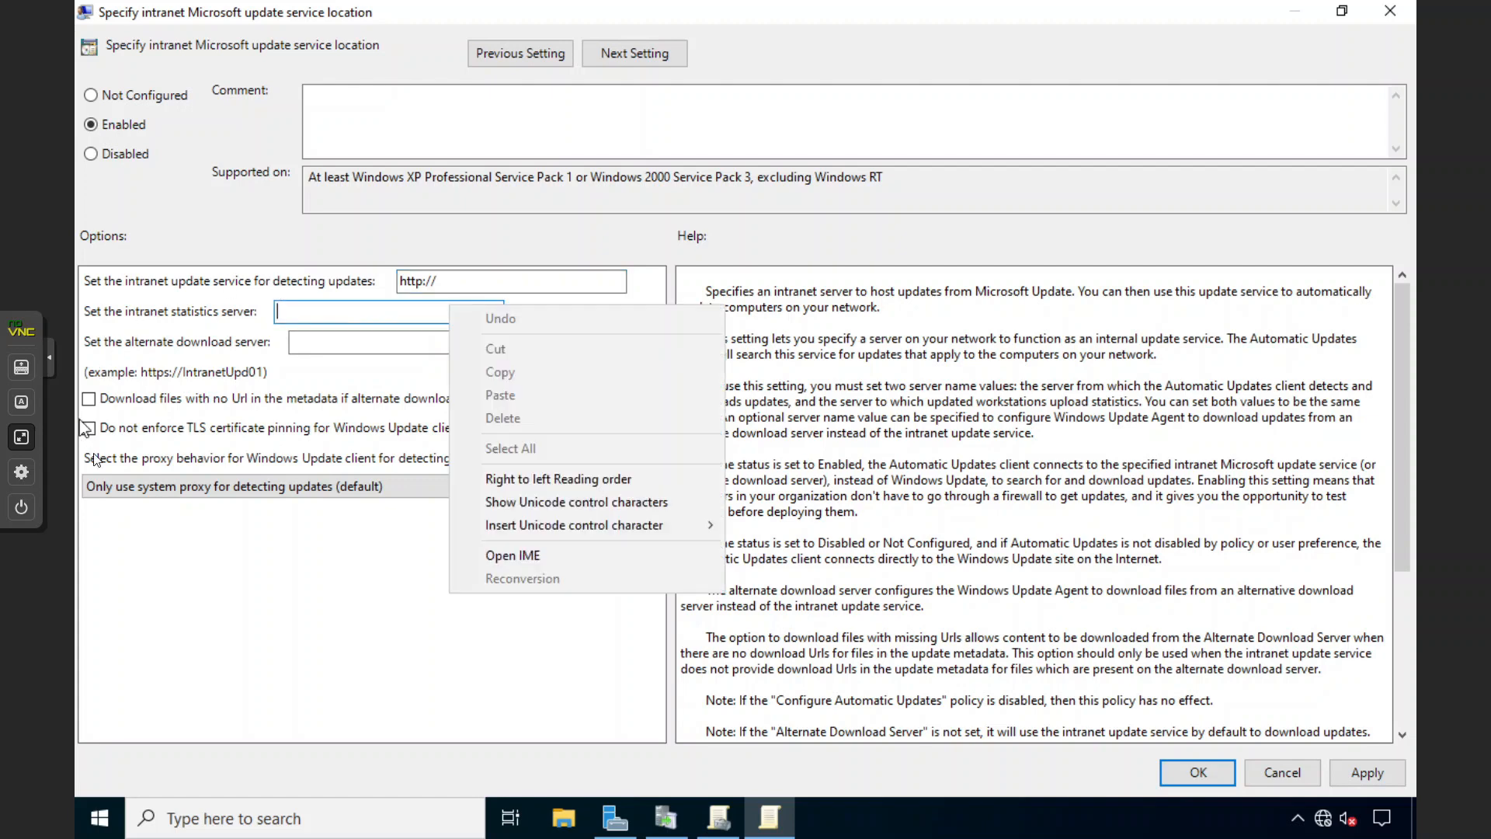
click(615, 817)
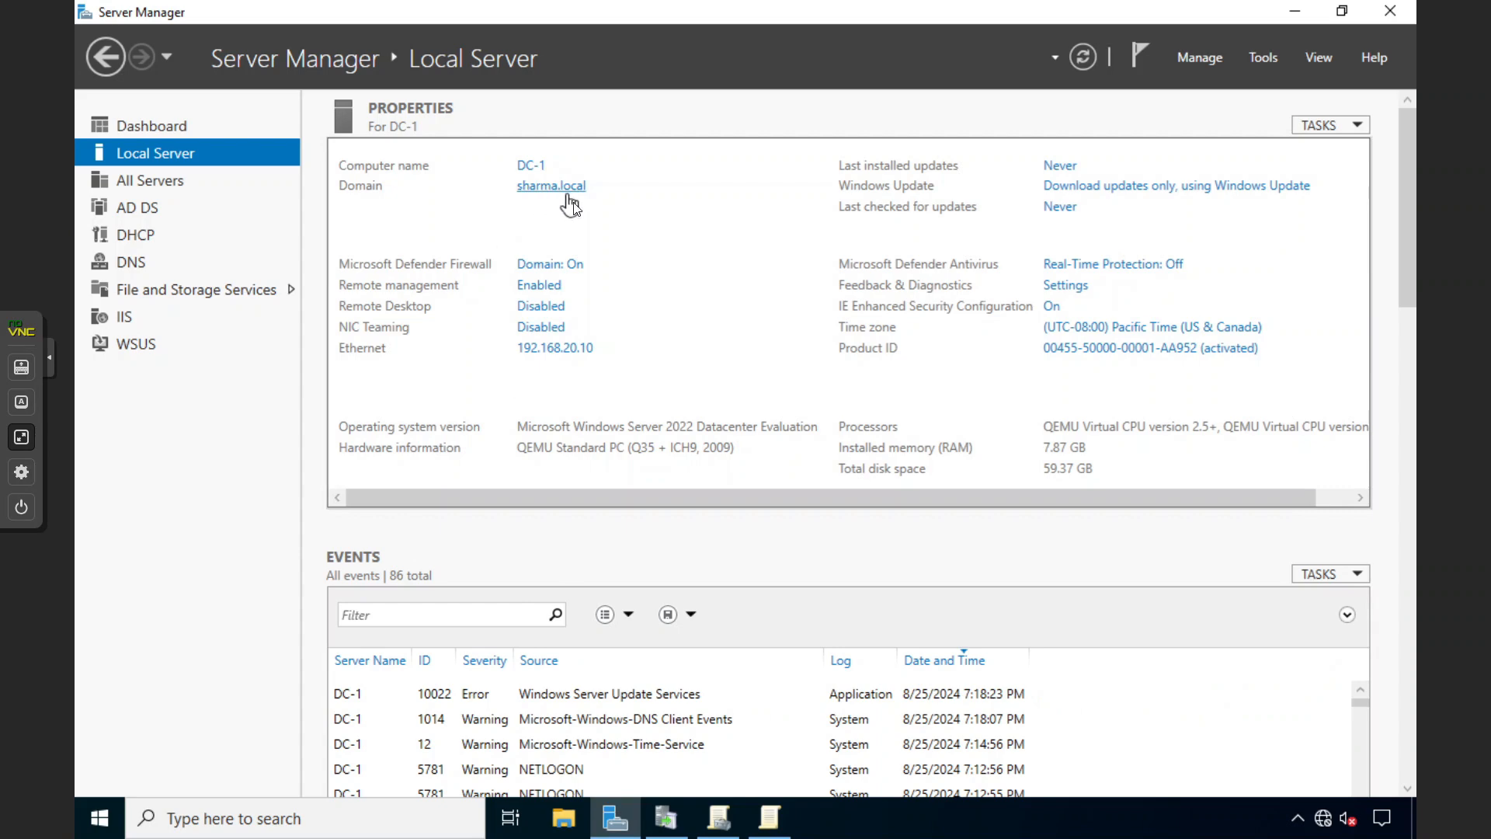
click(615, 817)
click(516, 283)
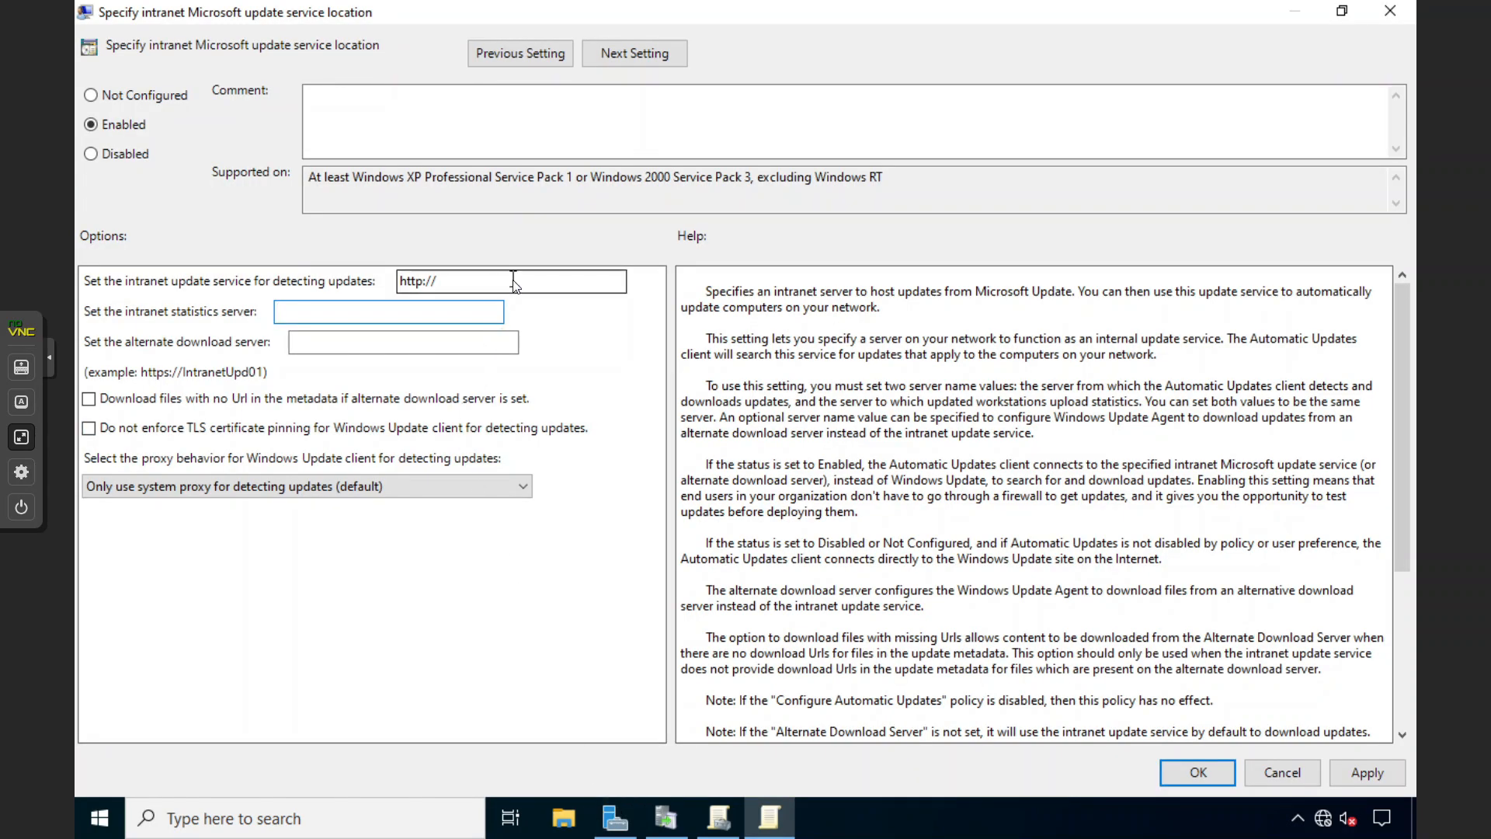
text(dc-)
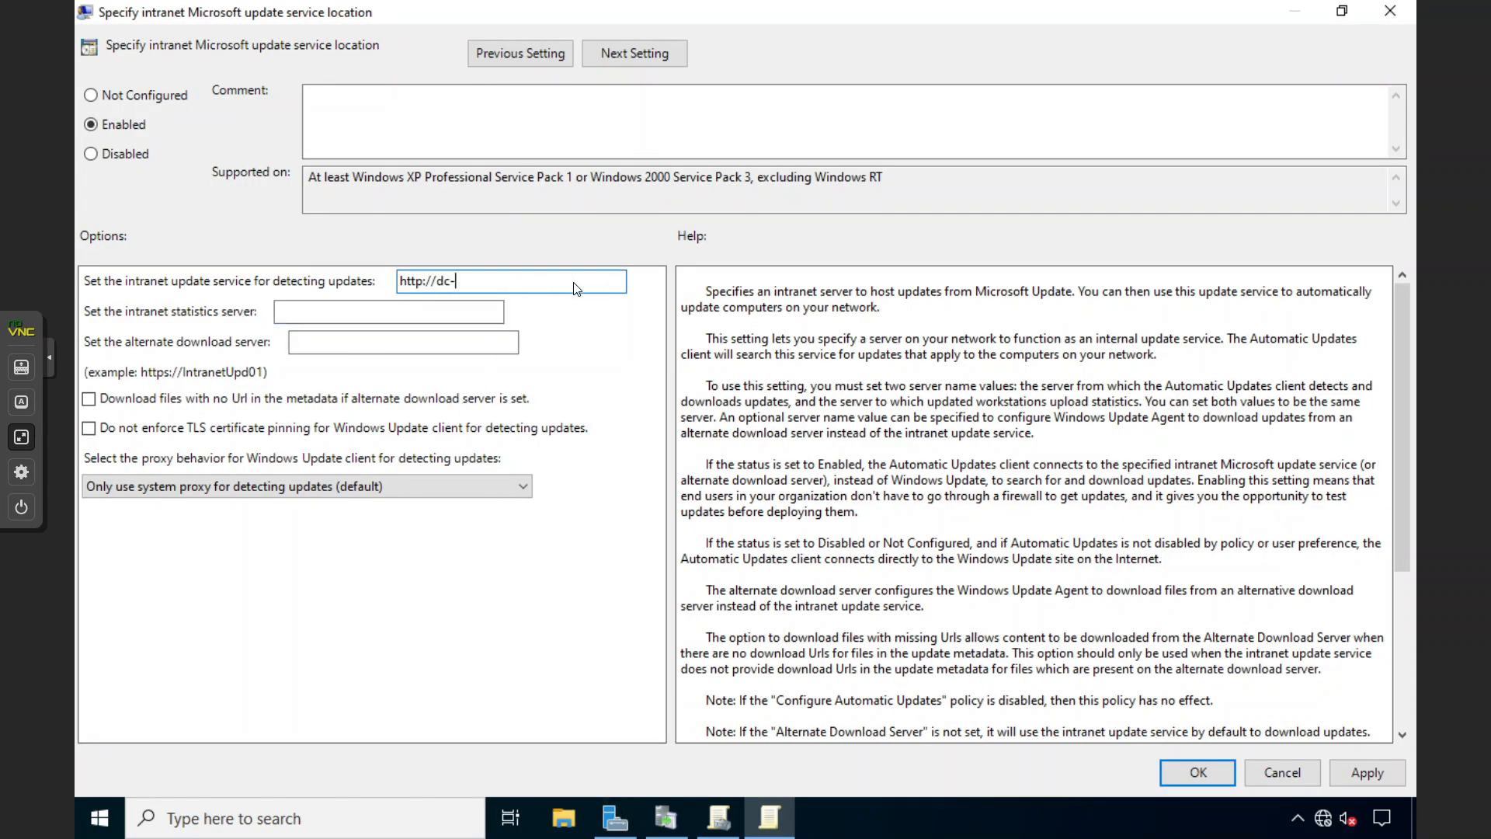
text(1.sharma.local:)
key(BackSpace)
key(BackSpace)
text(8530)
key(BackSpace)
key(BackSpace)
key(BackSpace)
key(BackSpace)
key(BackSpace)
text(:)
key(BackSpace)
text(:)
text(8530)
Step: Copy the update service URL into the intranet statistics server, leave the alternate download server blank, and save the policy
key(ctrl+a)
key(ctrl+c)
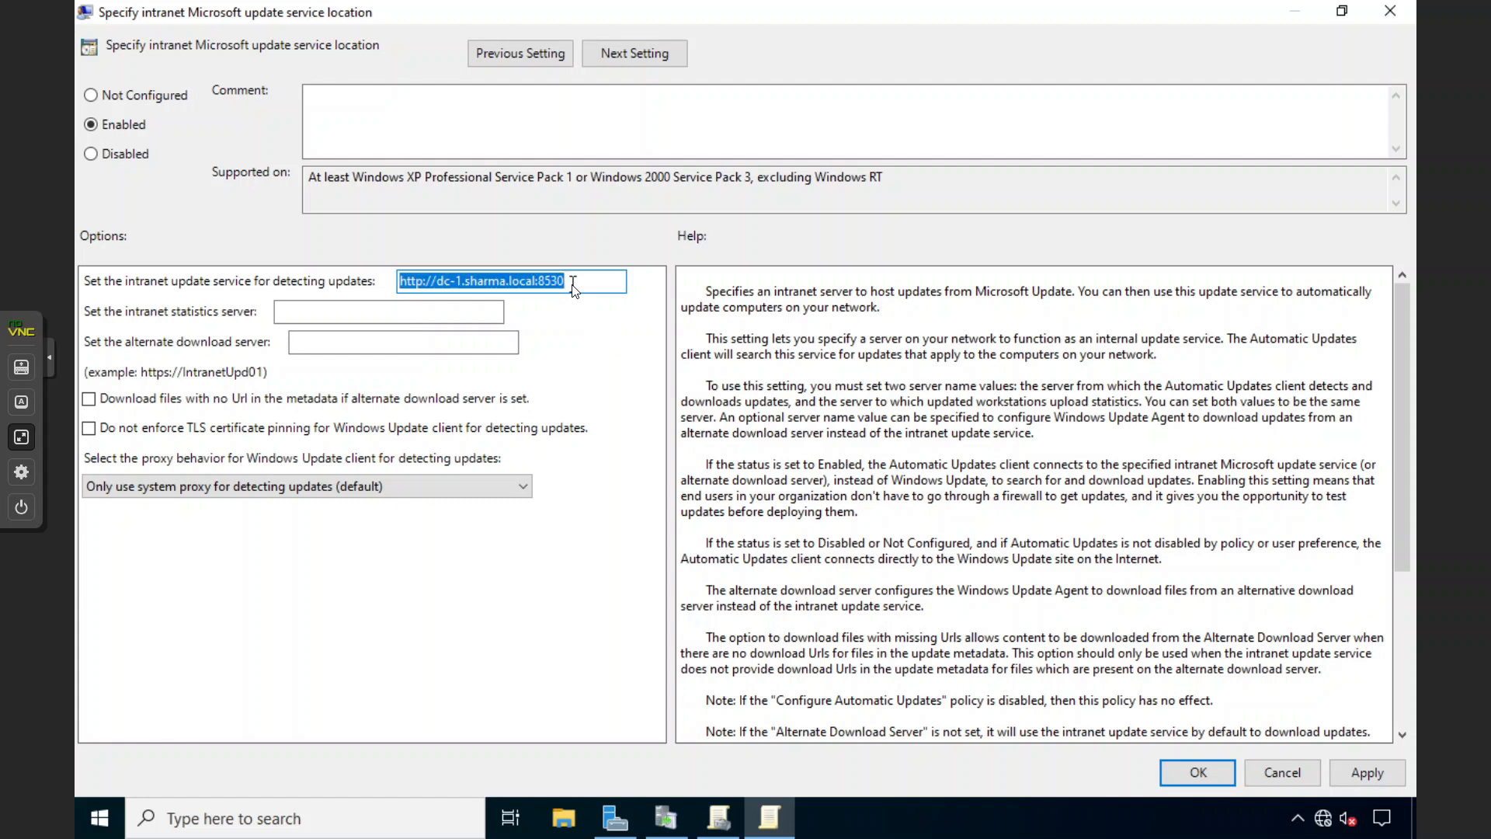
click(451, 313)
key(ctrl+v)
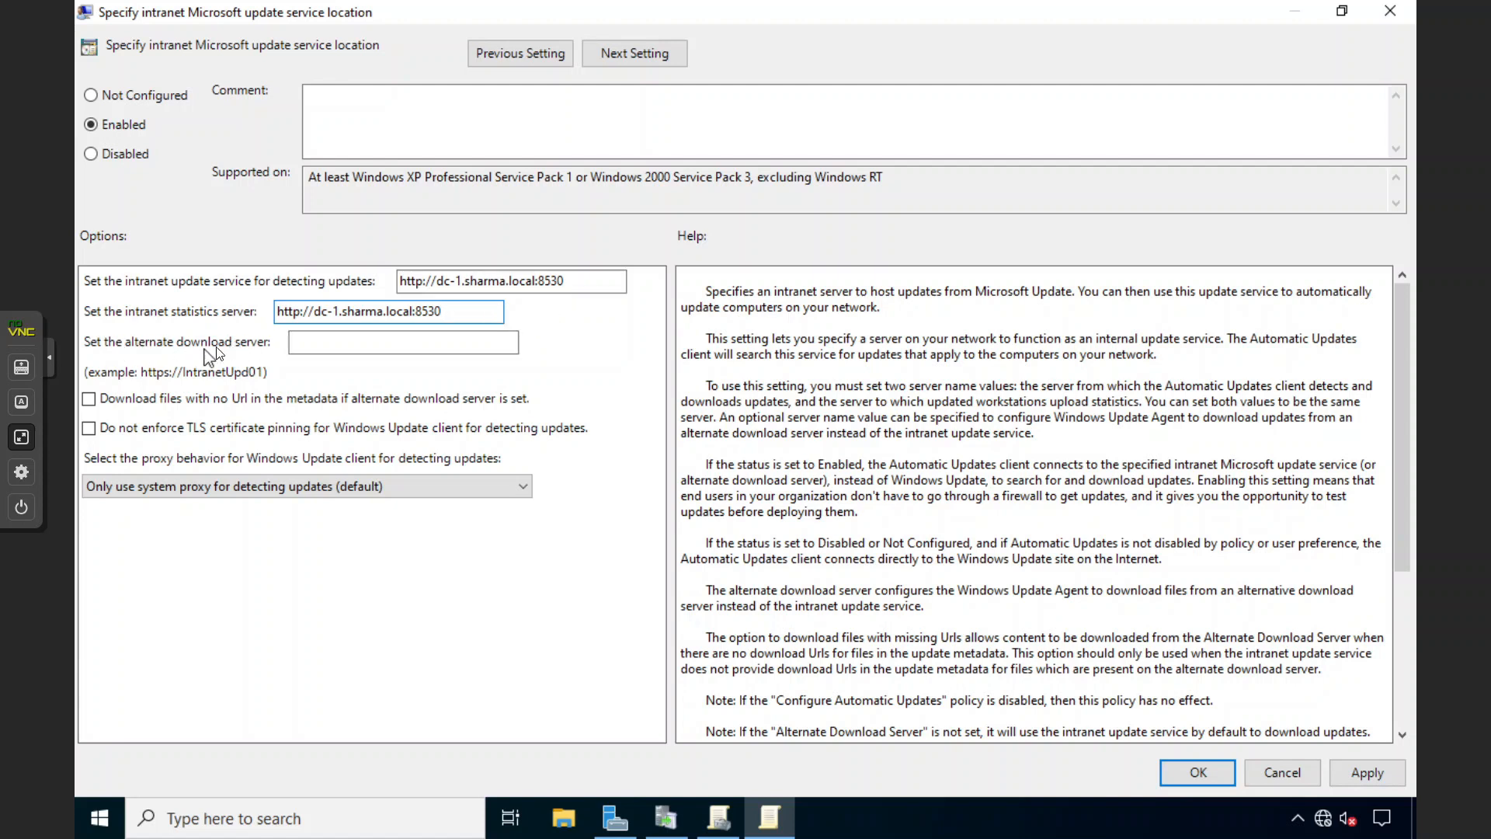
click(308, 344)
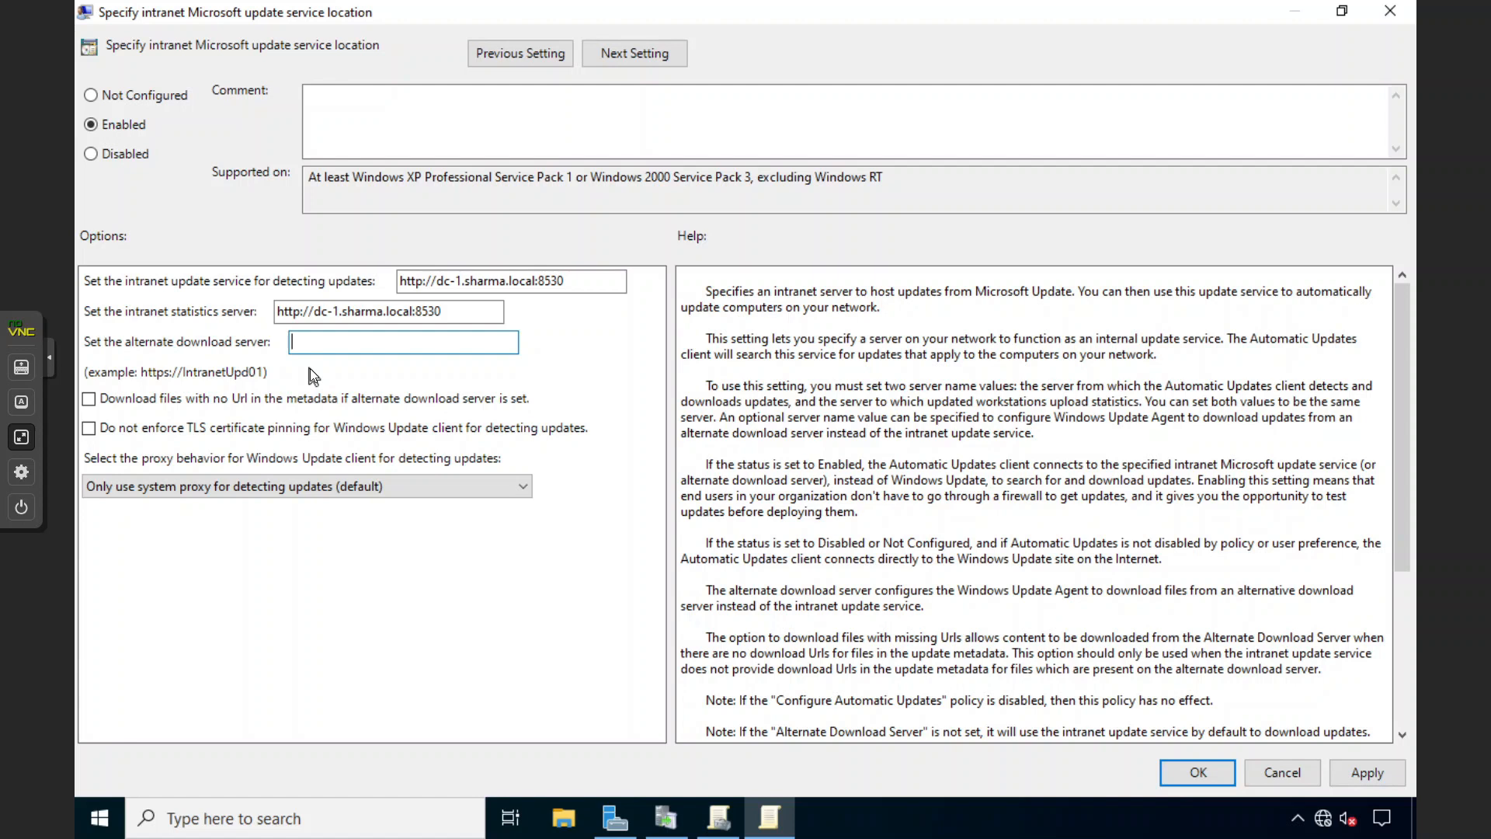
click(300, 315)
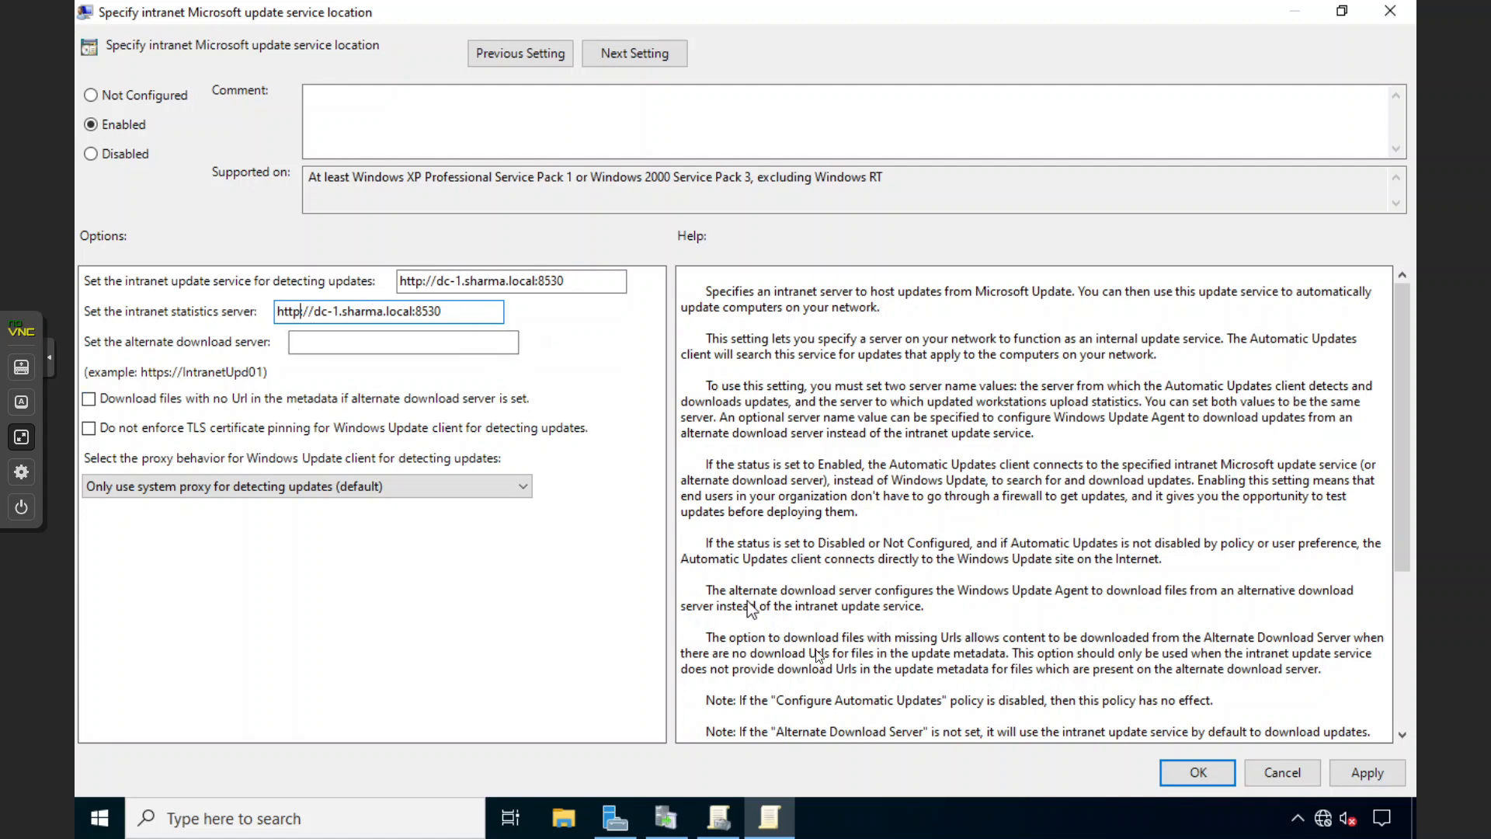
click(1338, 769)
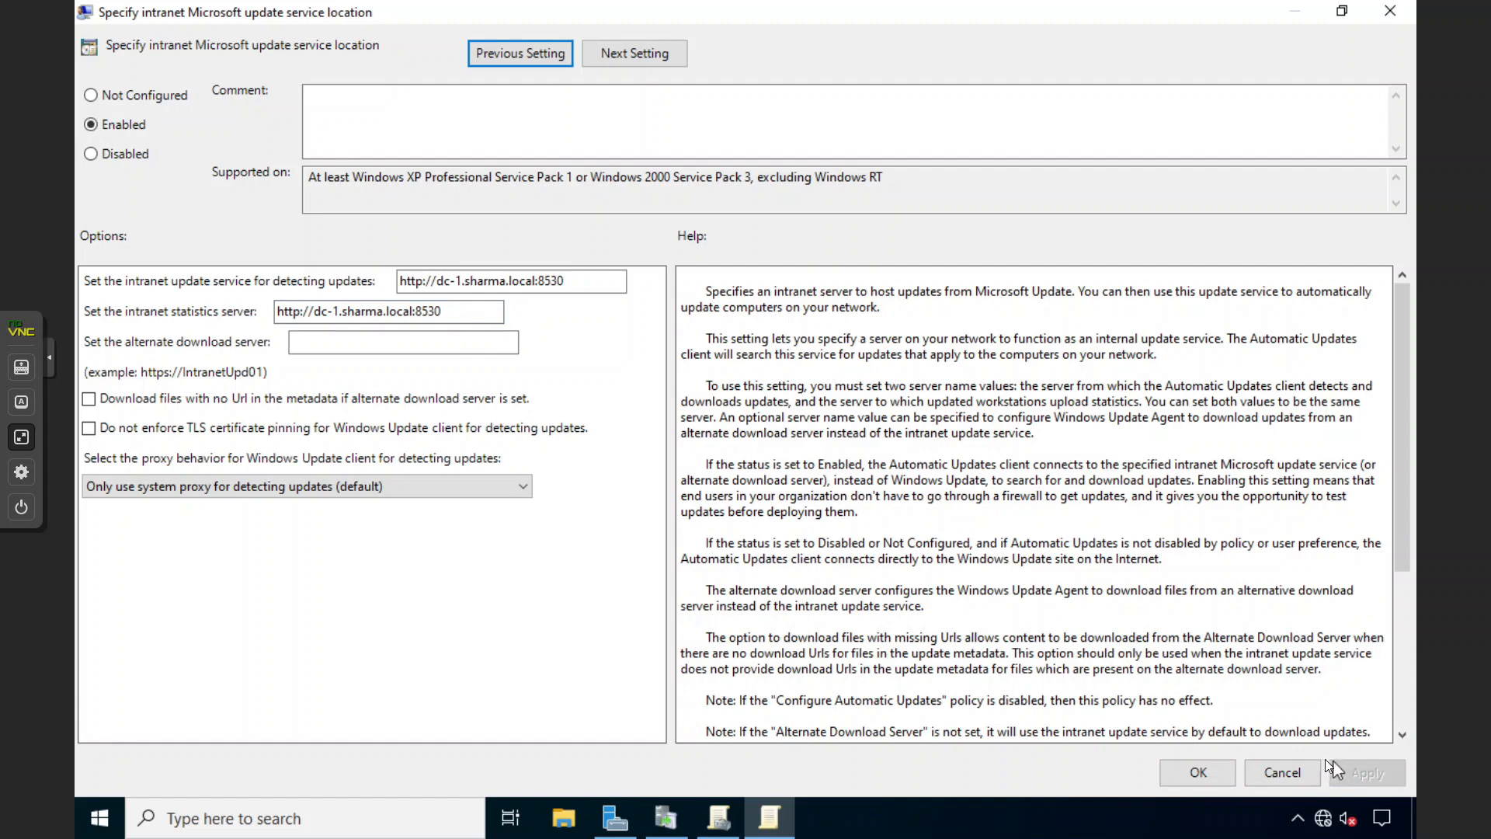
click(1208, 772)
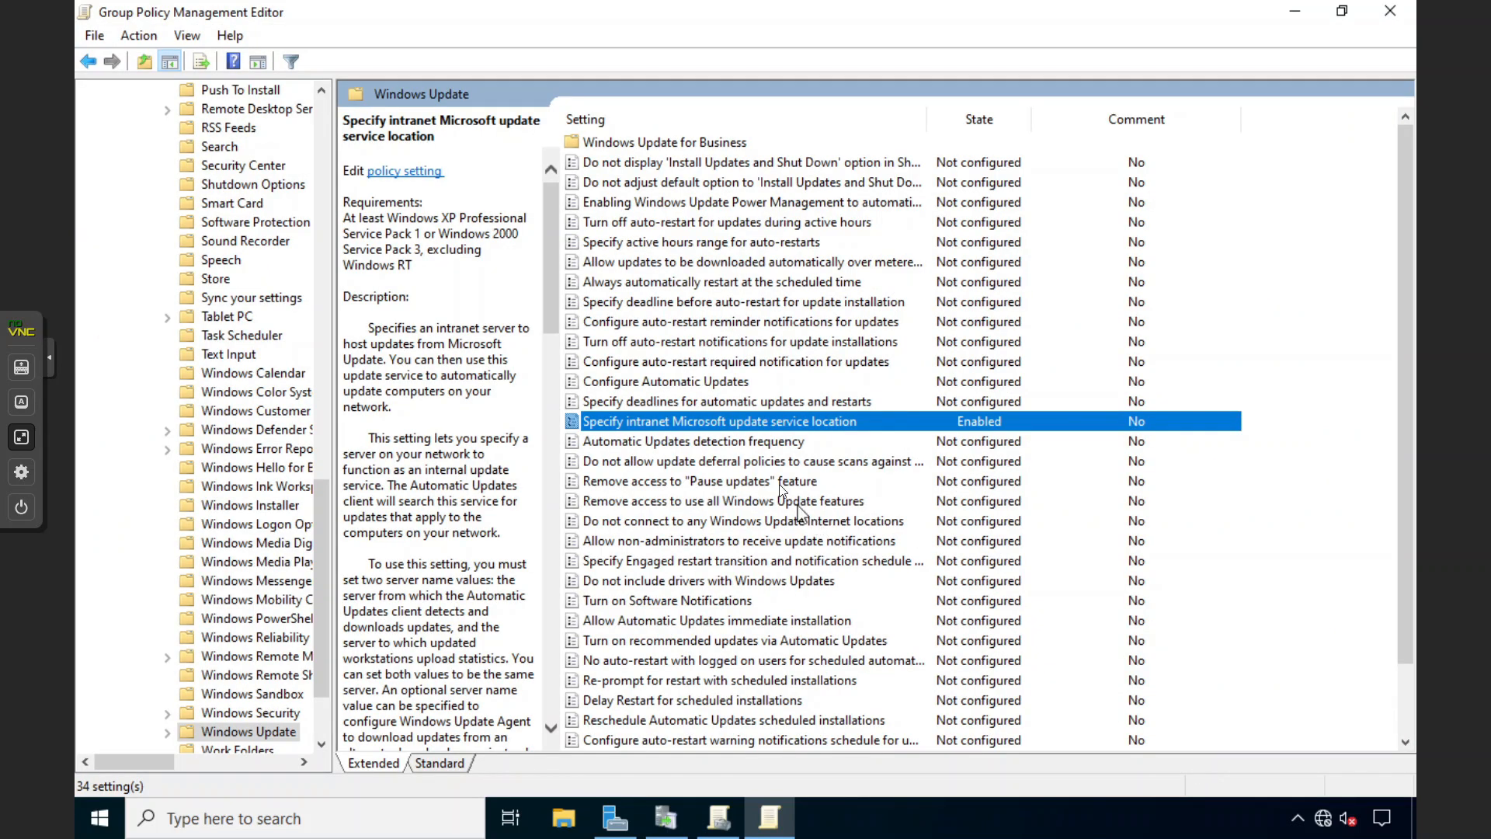
Step: Open the Configure Automatic Updates policy, enable it, and set automatic updating to "4 - Auto download and schedule the install"
click(662, 381)
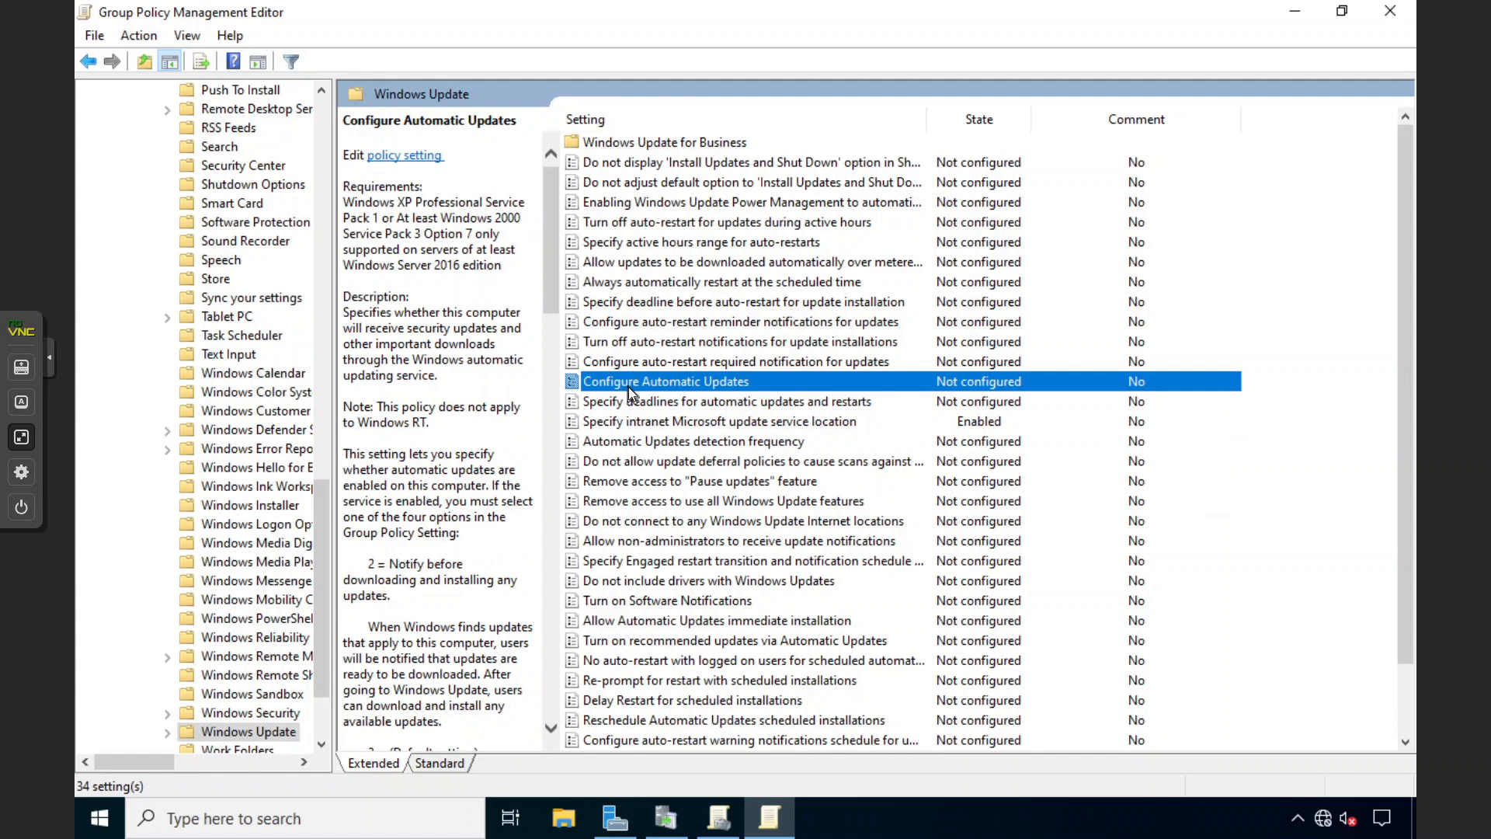
right_click(628, 387)
click(696, 398)
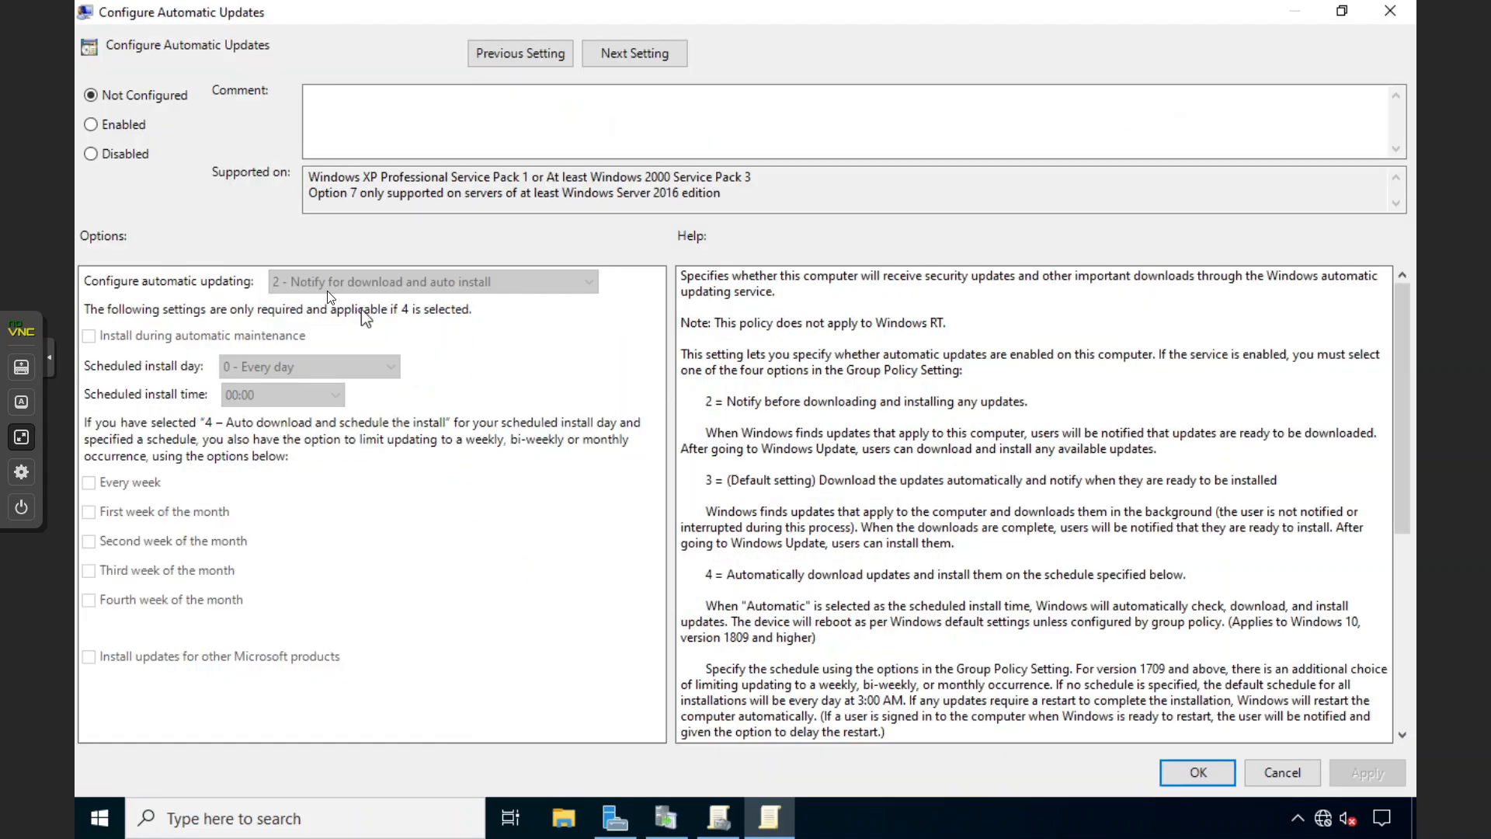
click(91, 125)
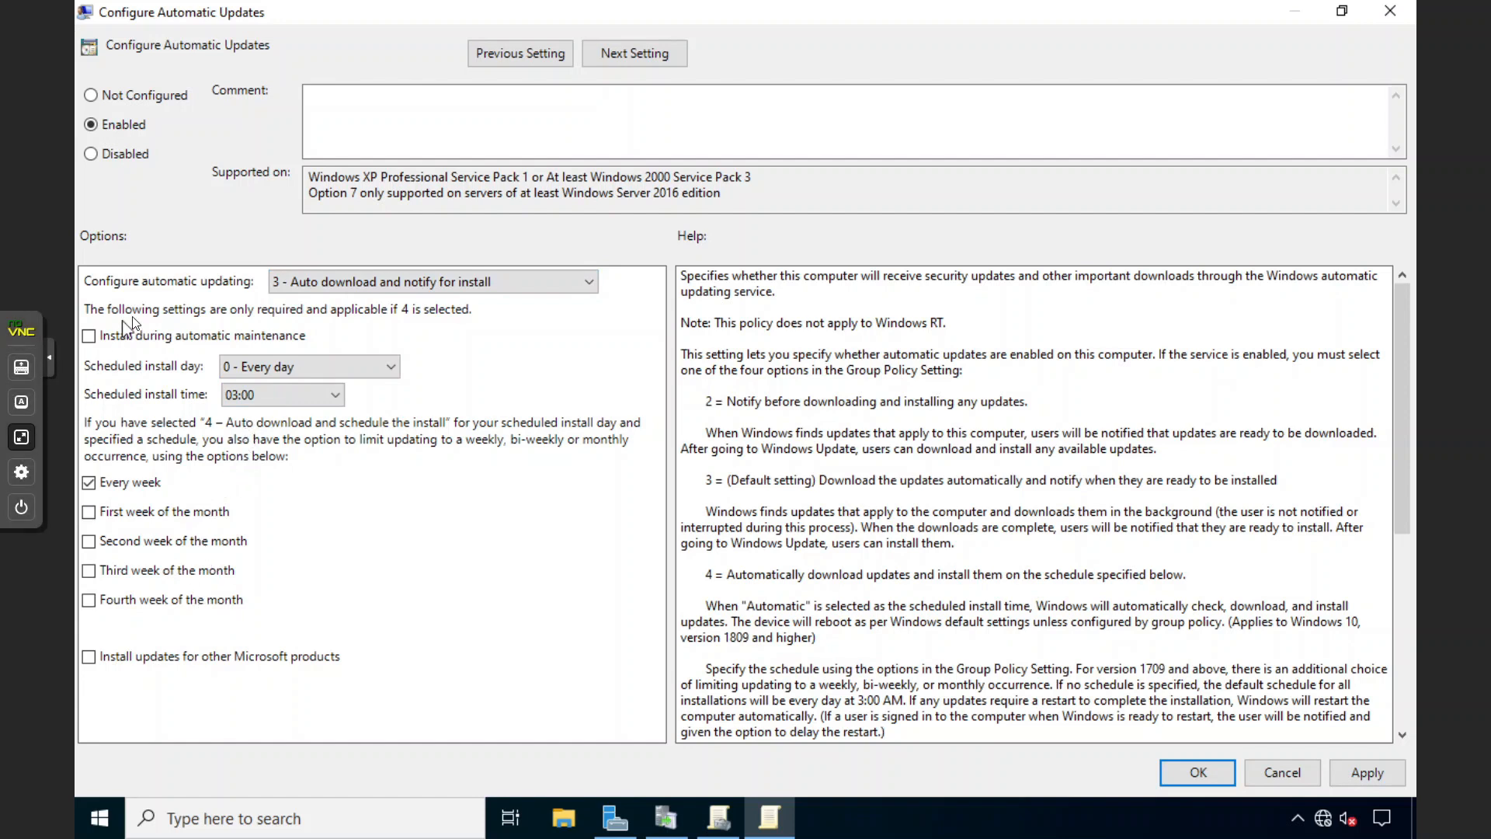
click(317, 282)
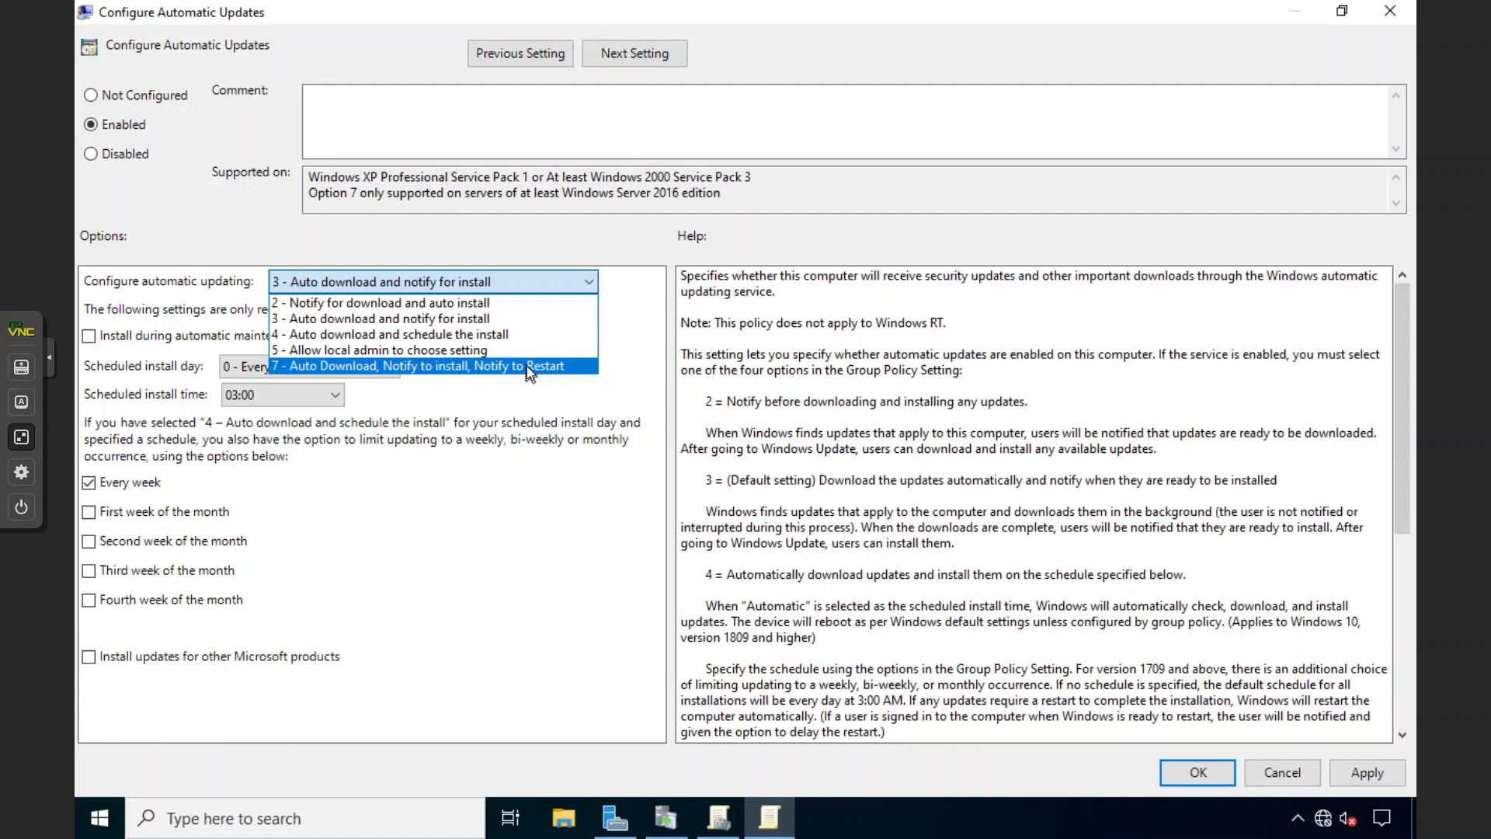
click(384, 308)
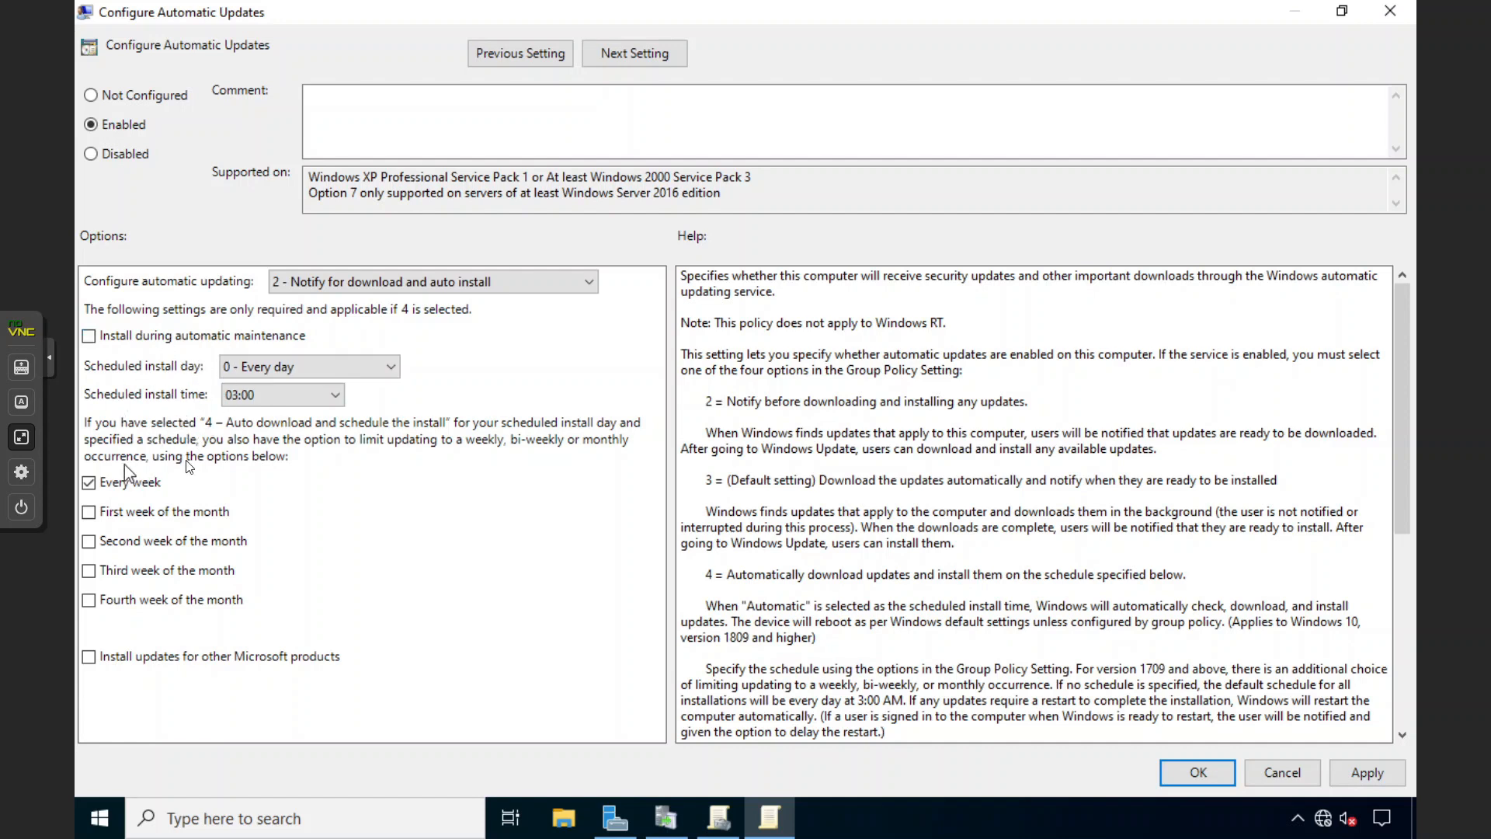
click(320, 286)
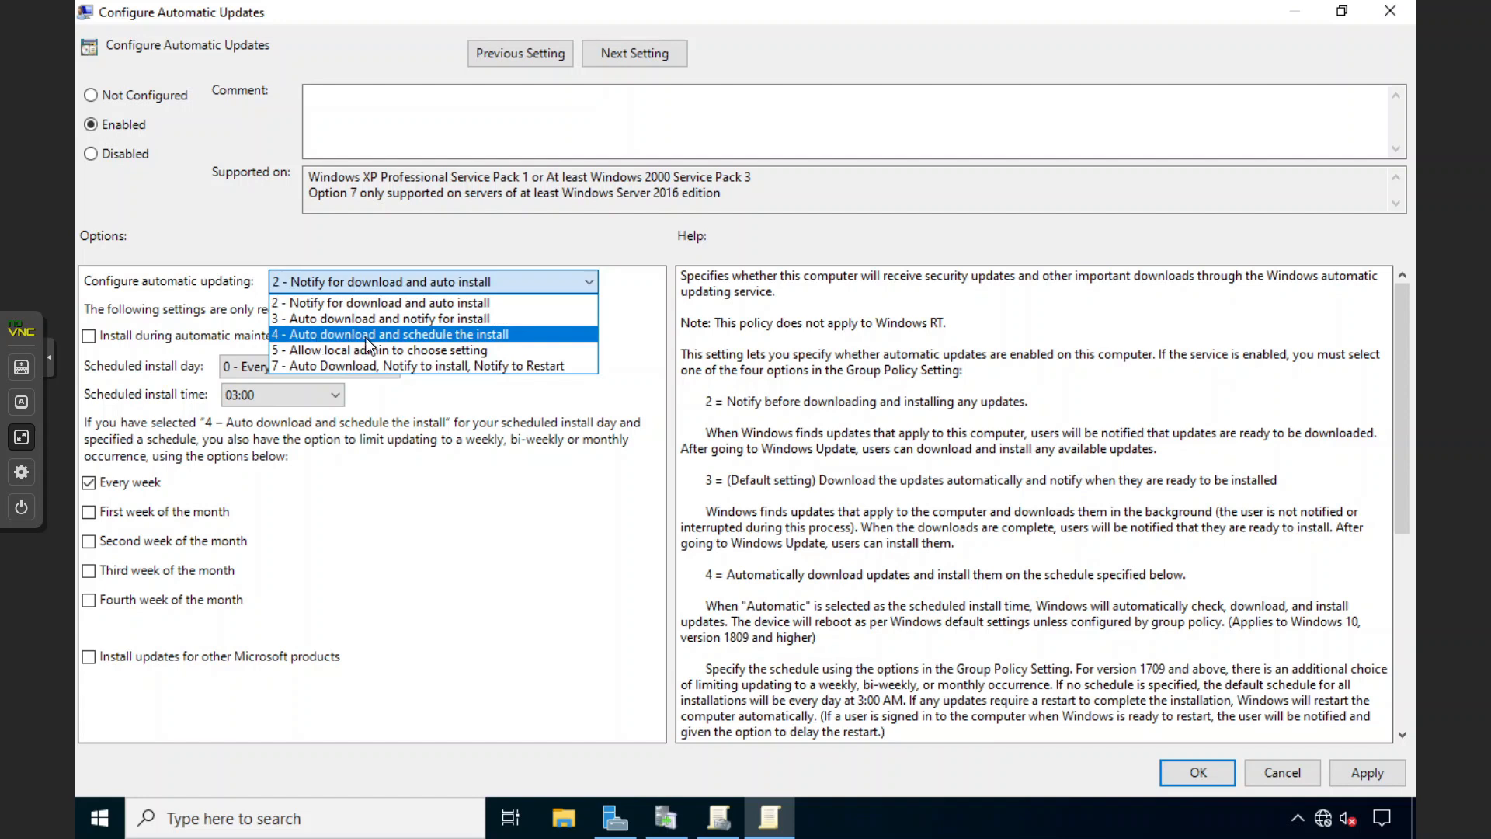
click(396, 335)
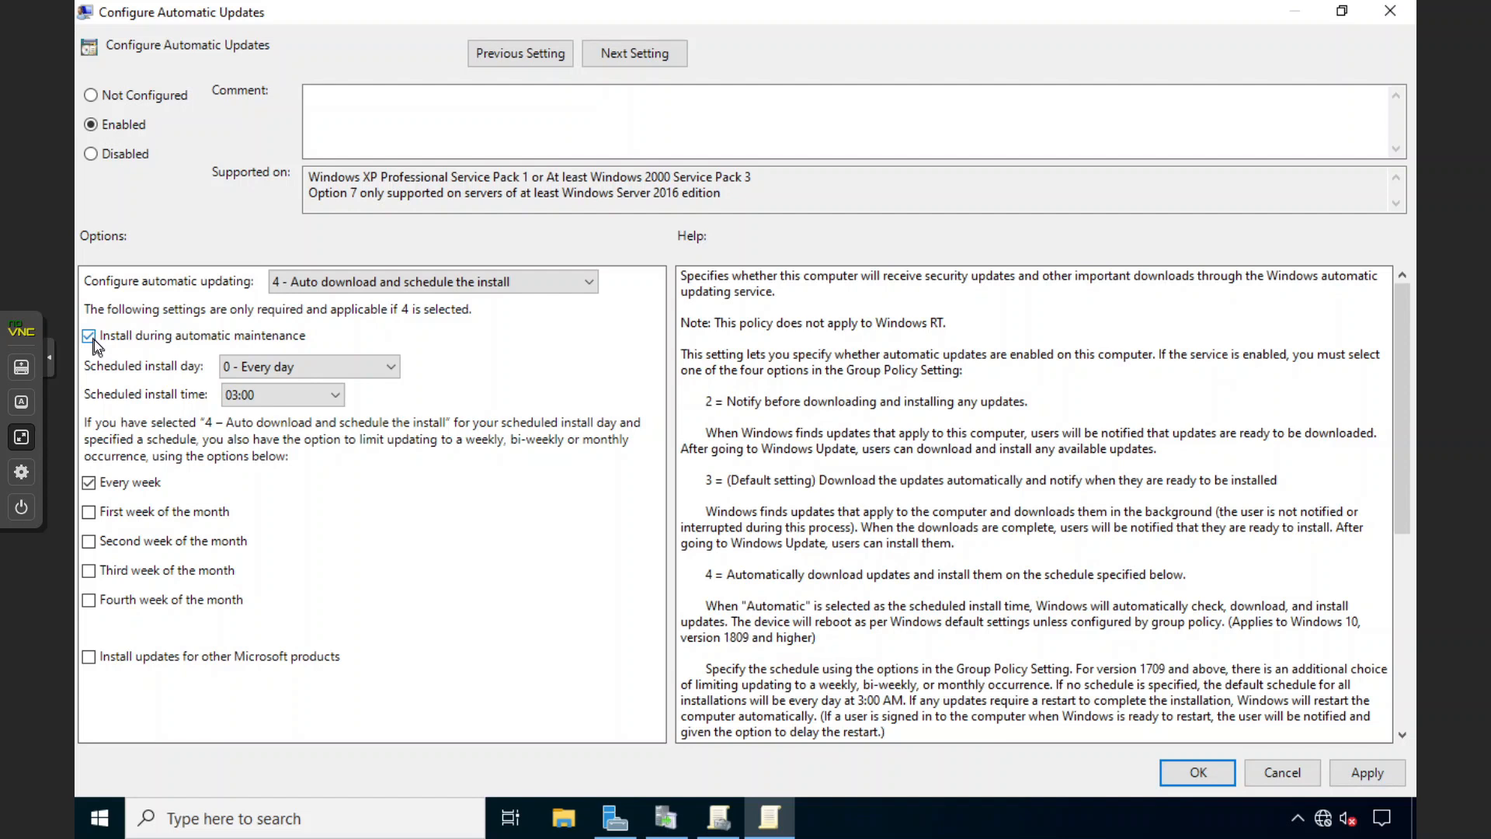
Step: Schedule the update installation for "0 - Every day" at 03:00 and save the Configure Automatic Updates policy
click(262, 365)
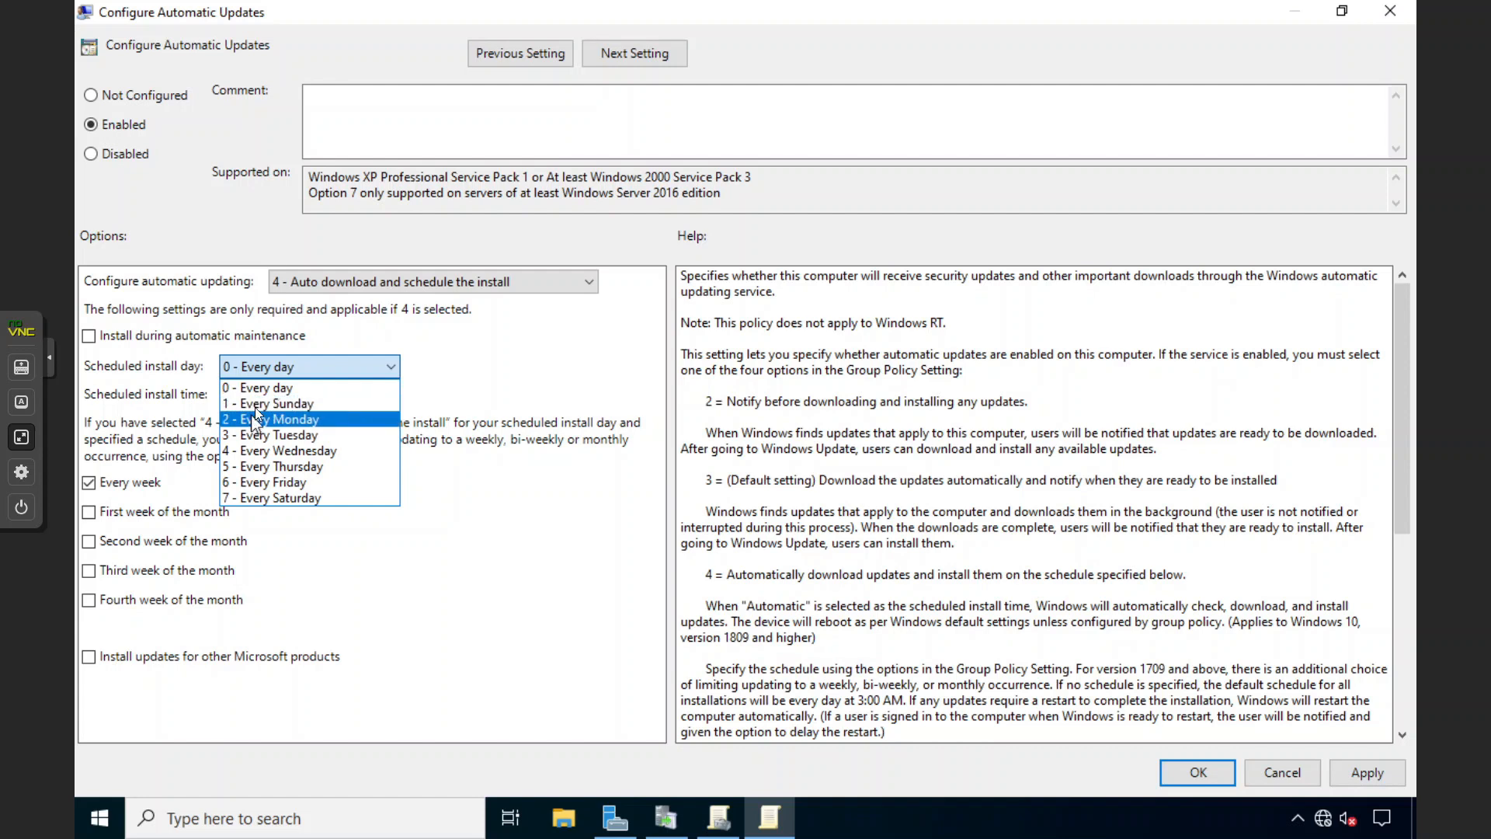
click(259, 393)
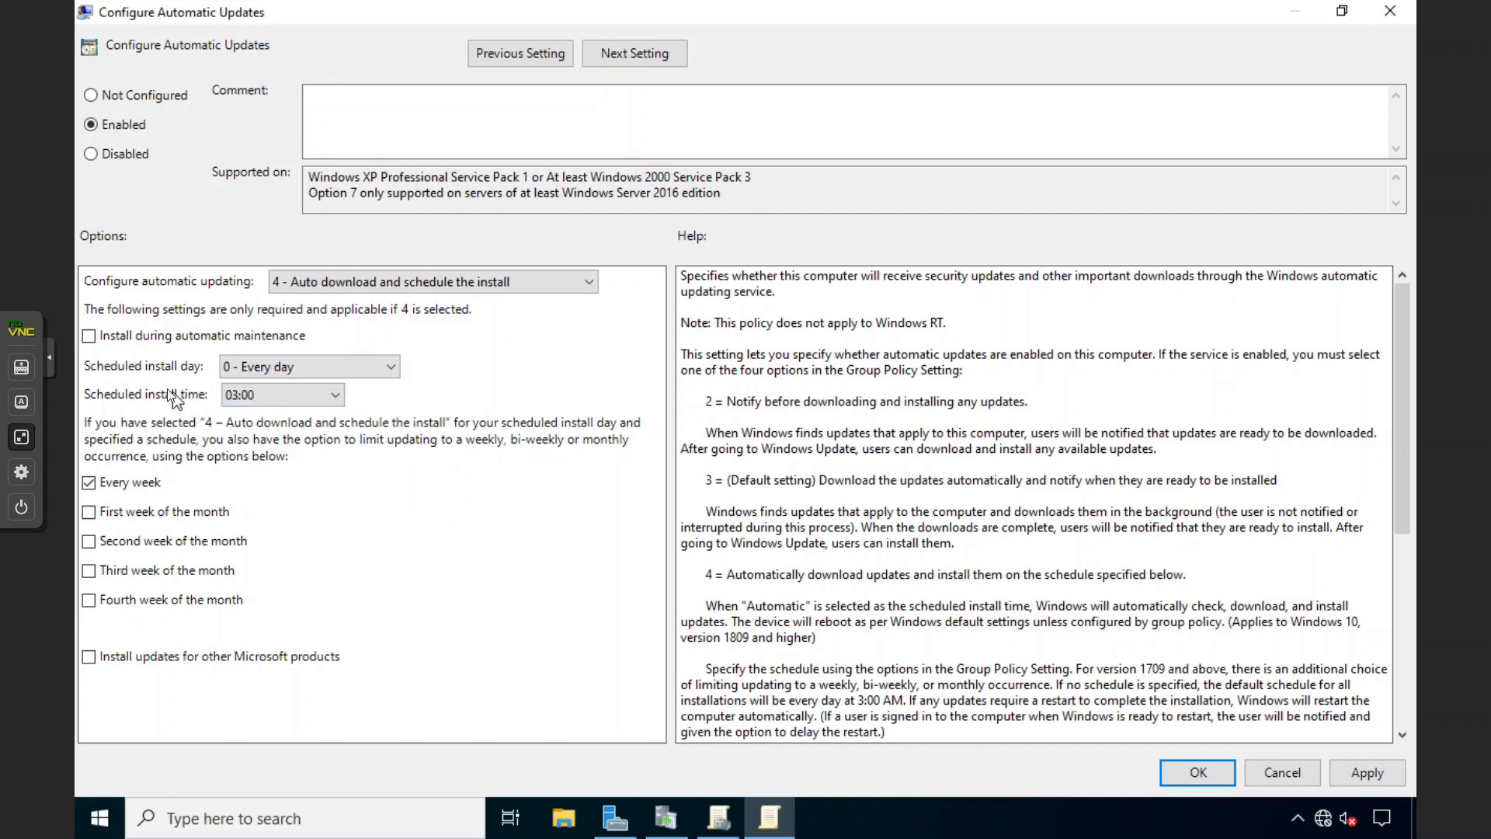
click(239, 395)
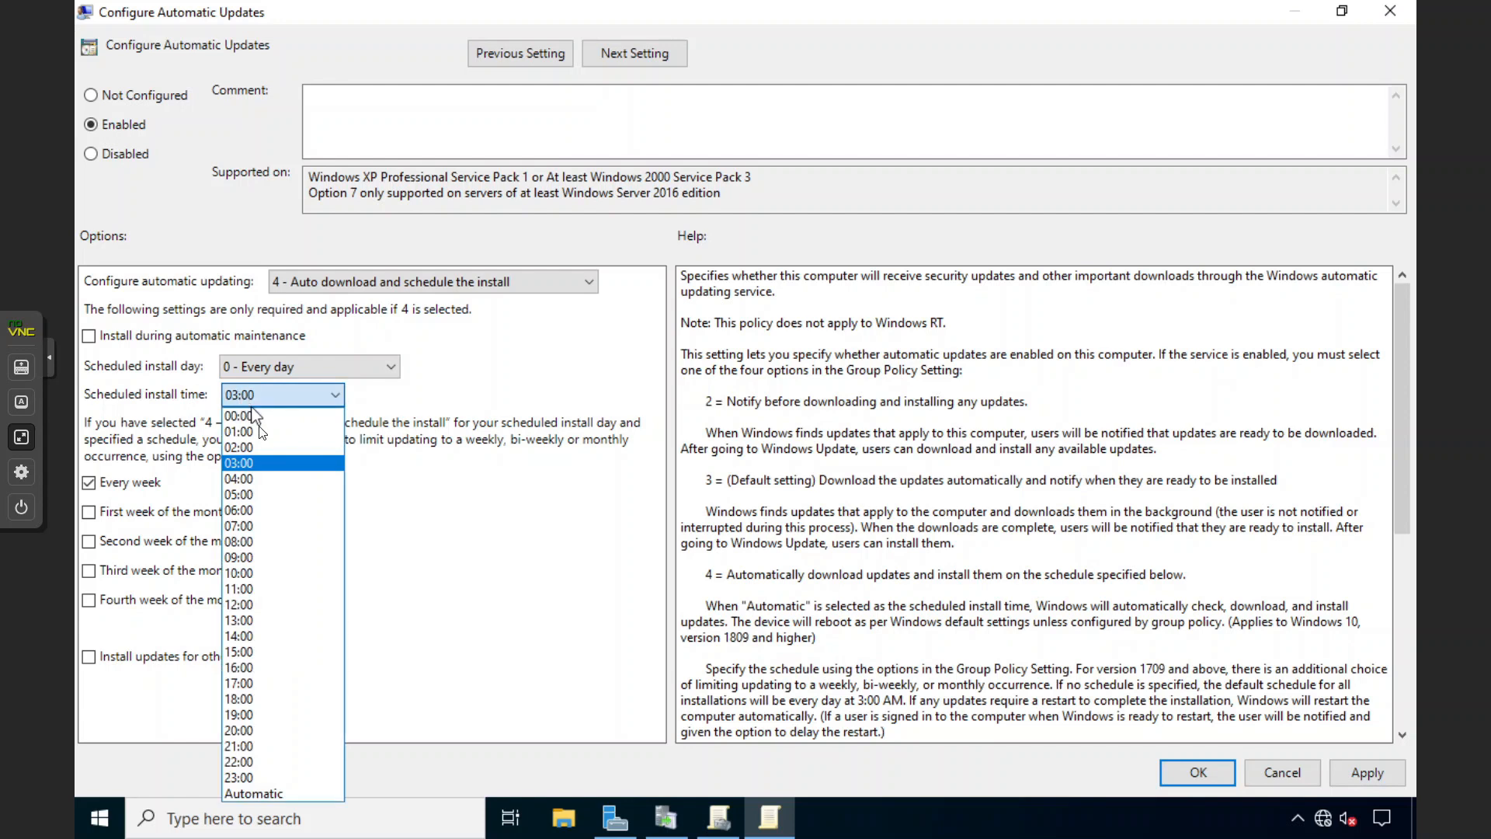
click(249, 464)
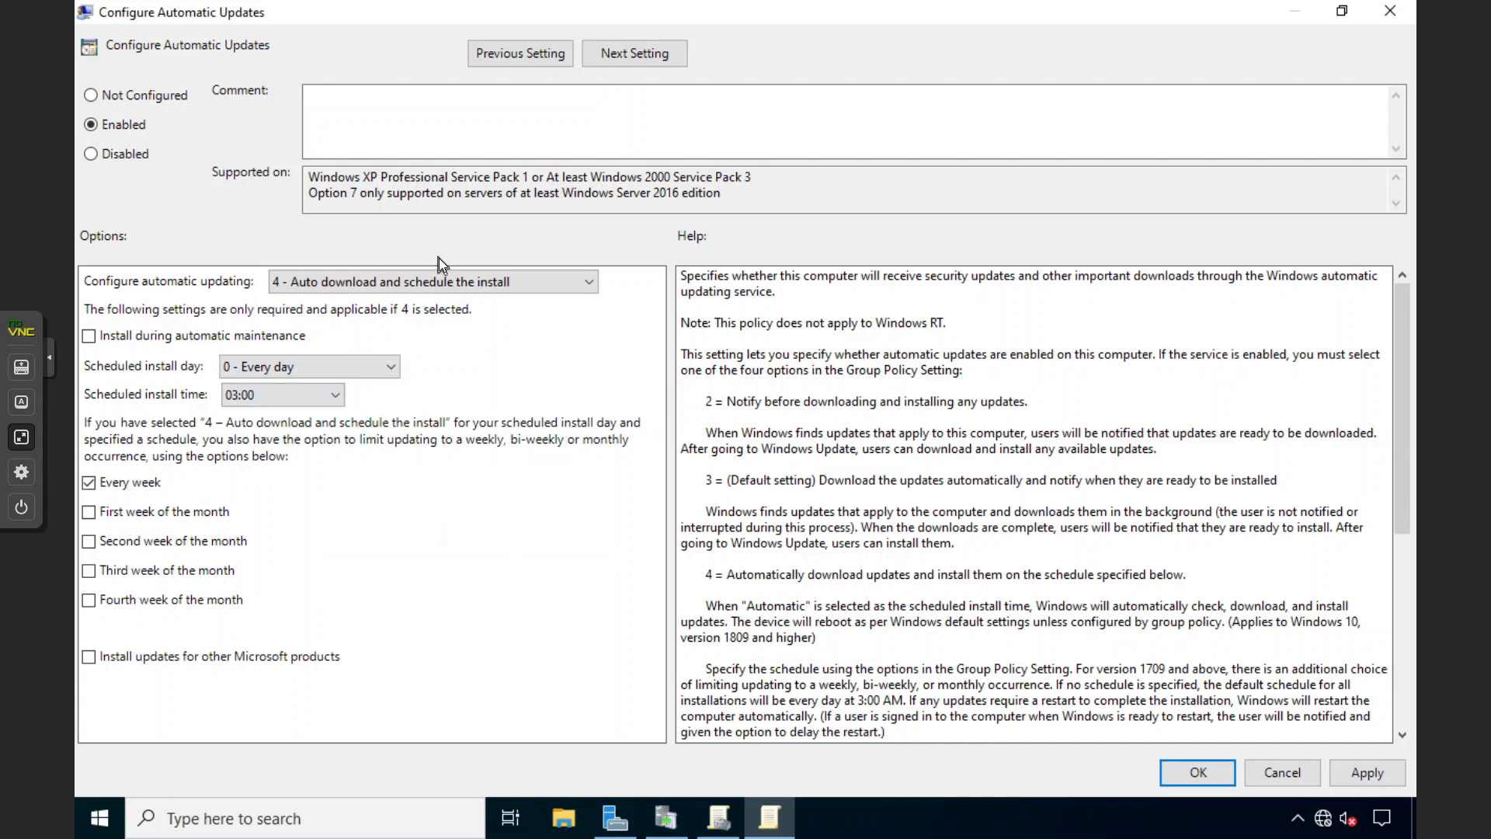
click(430, 282)
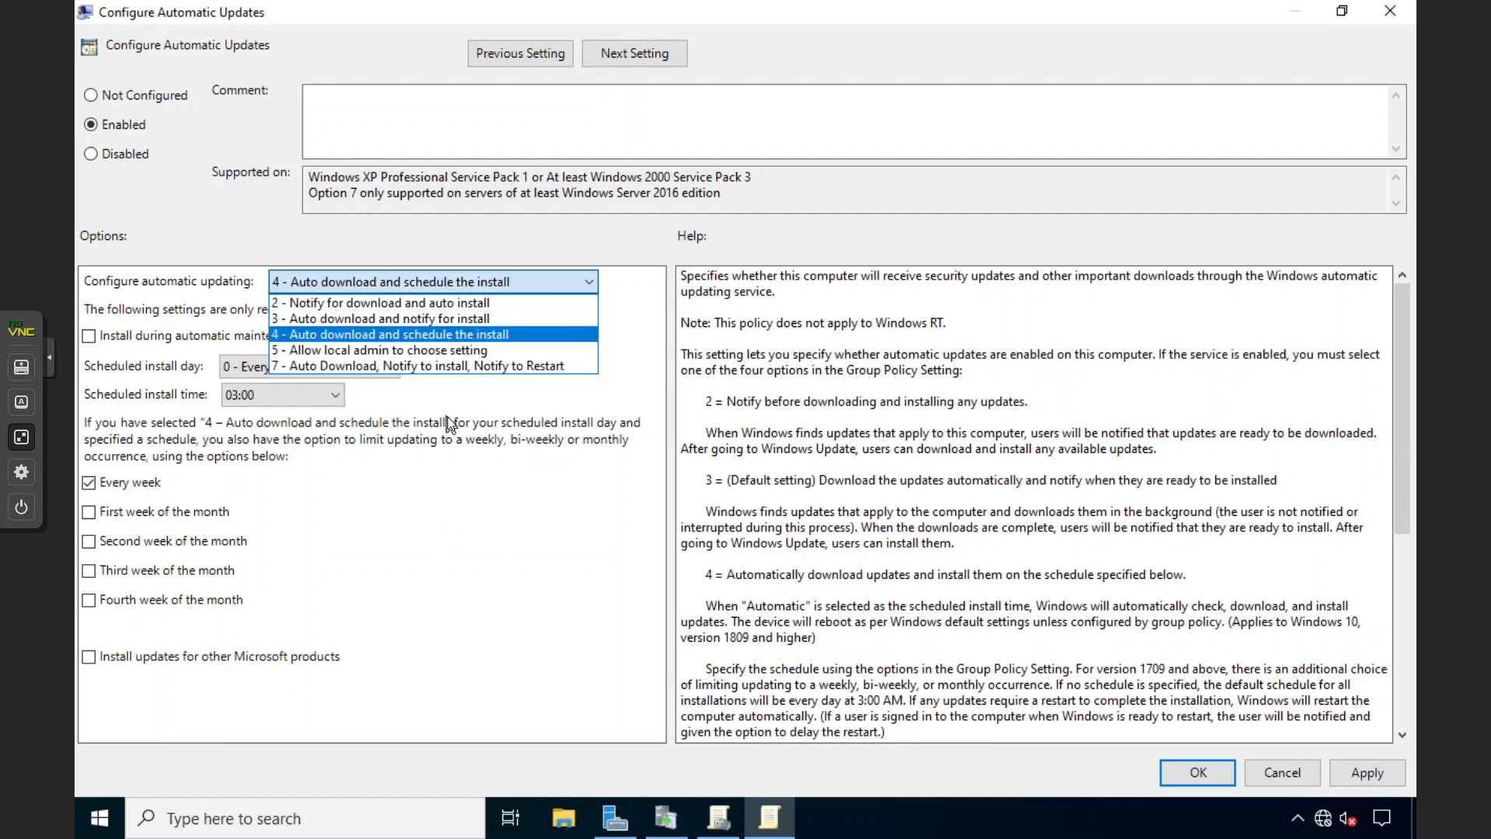
click(353, 334)
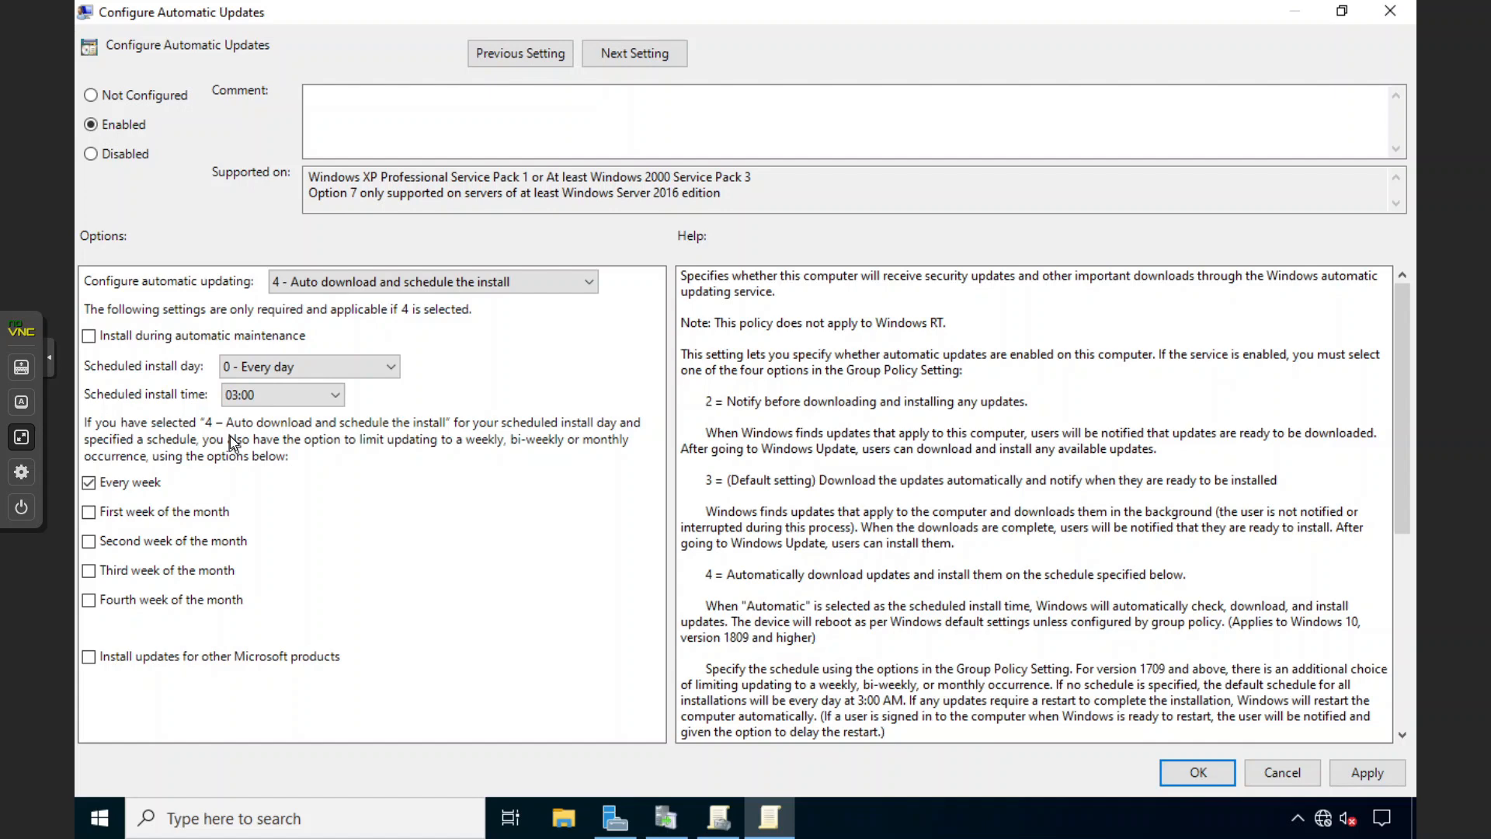
click(100, 817)
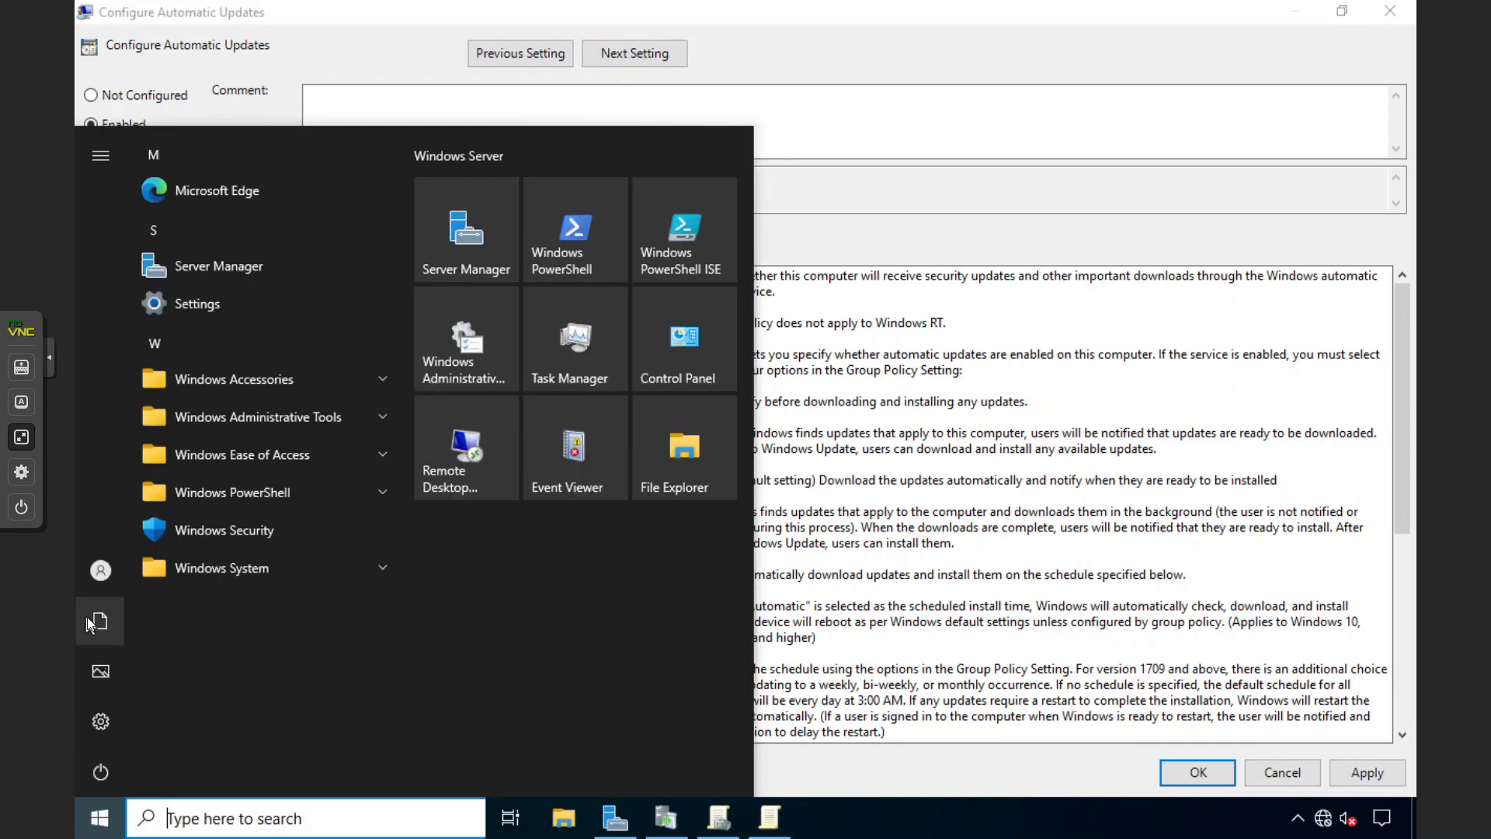
click(91, 576)
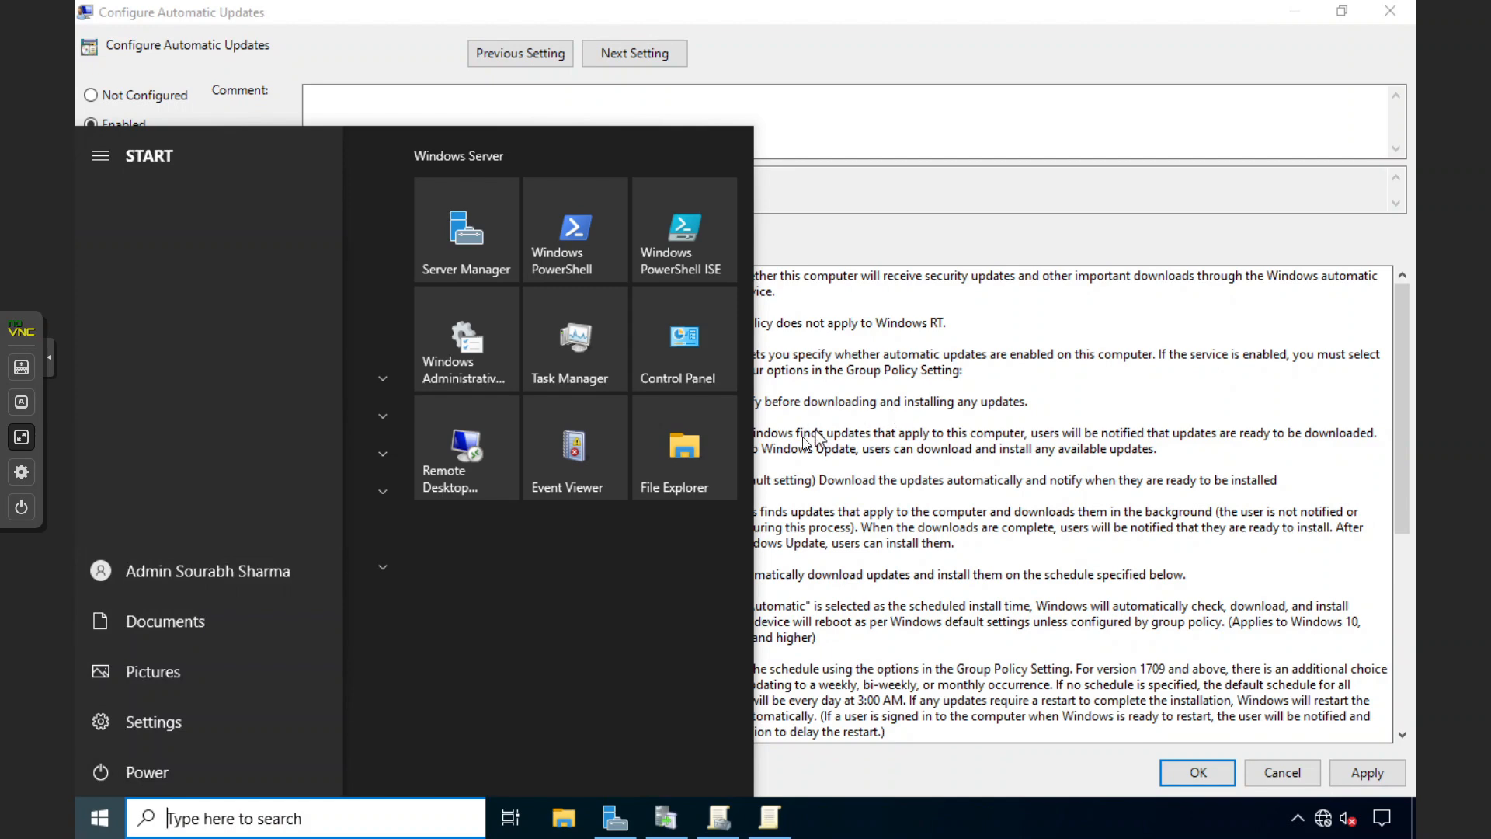
click(100, 817)
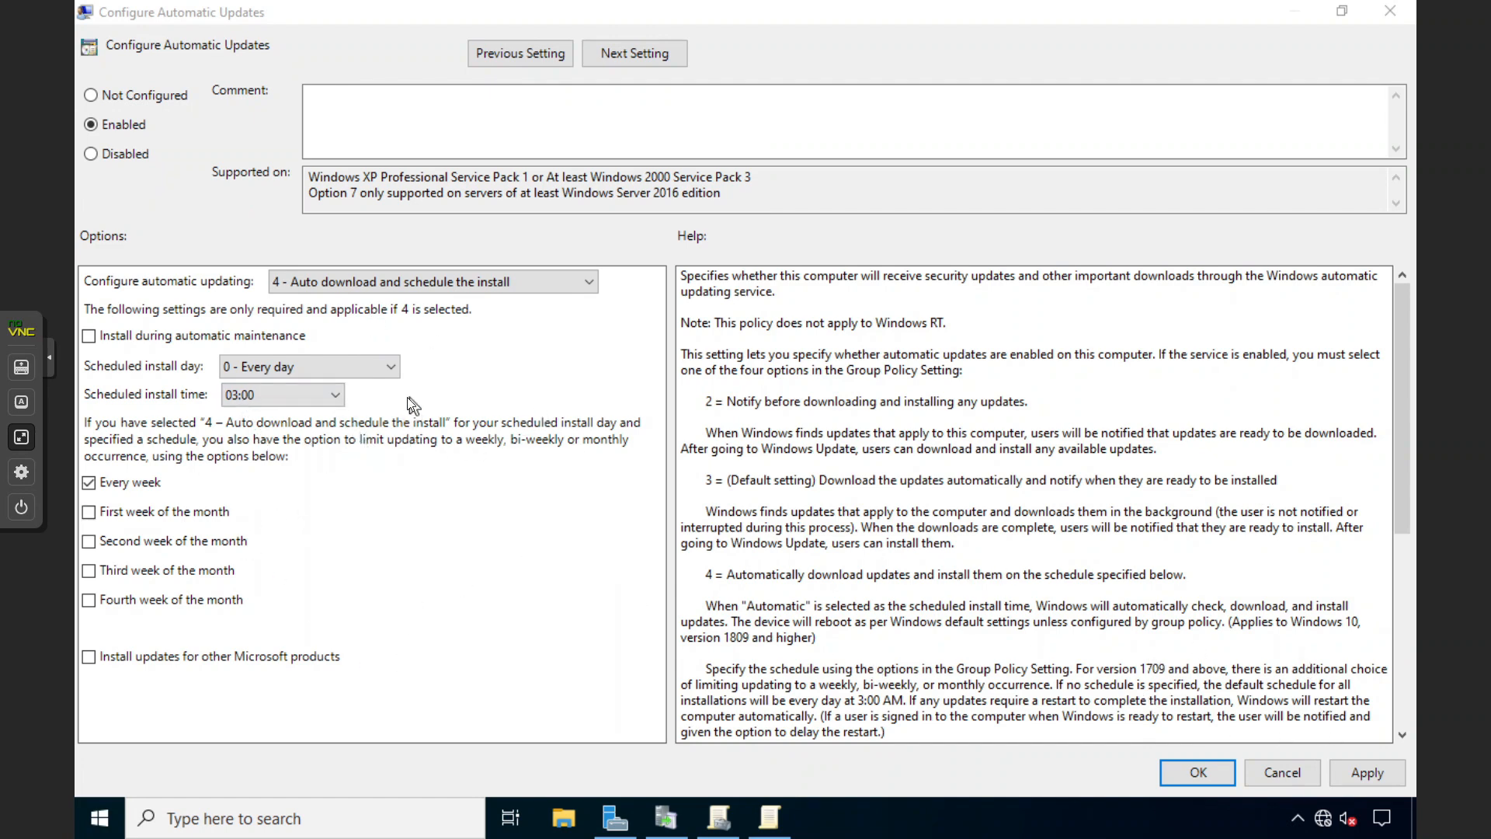
click(1223, 775)
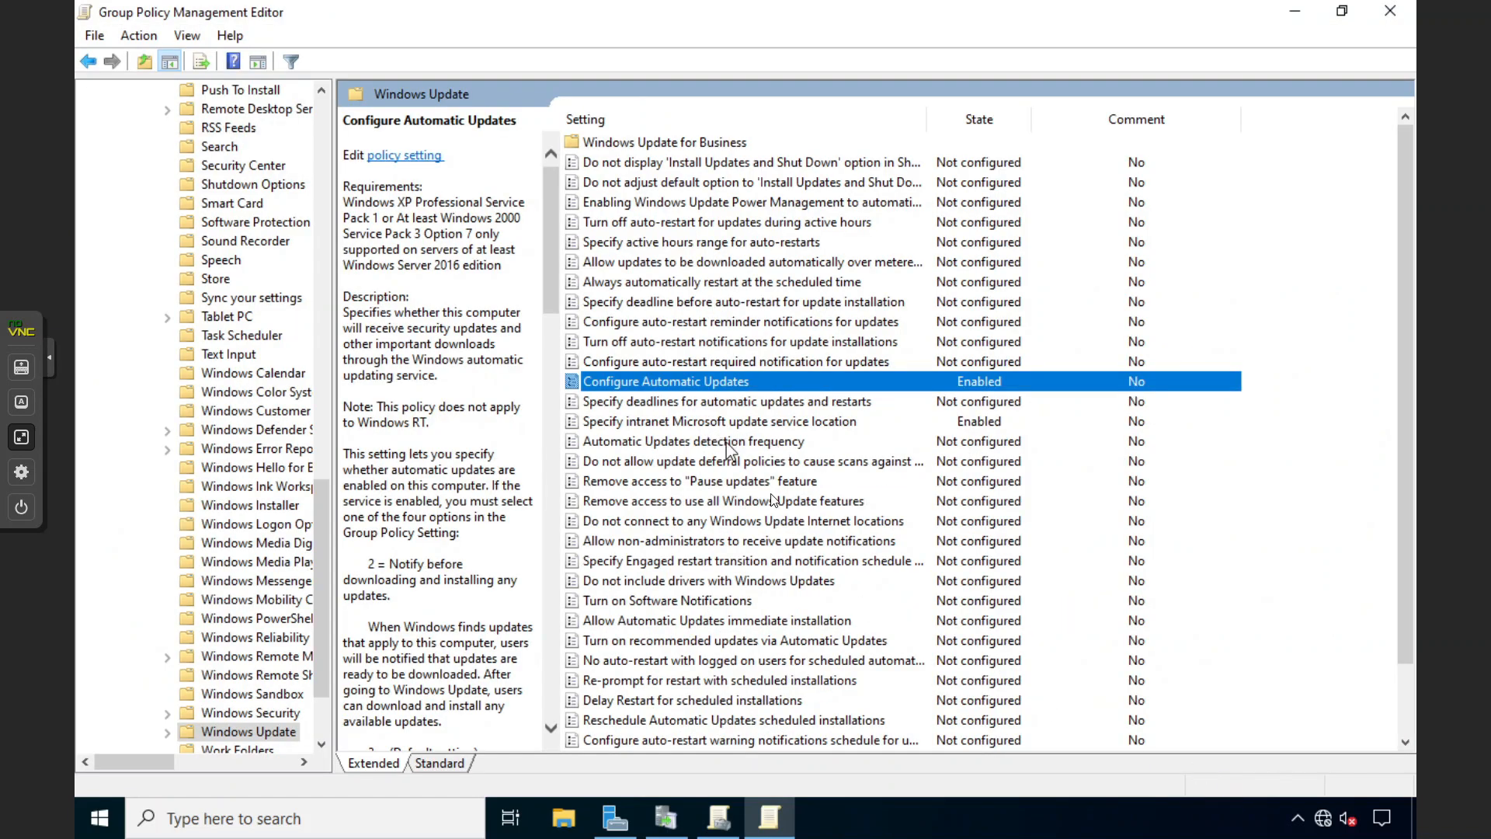
Step: Review the remaining Windows Update settings, including the description of "No auto-restart with logged on users for scheduled automatic updates installations"
scroll(779, 536, down, 1)
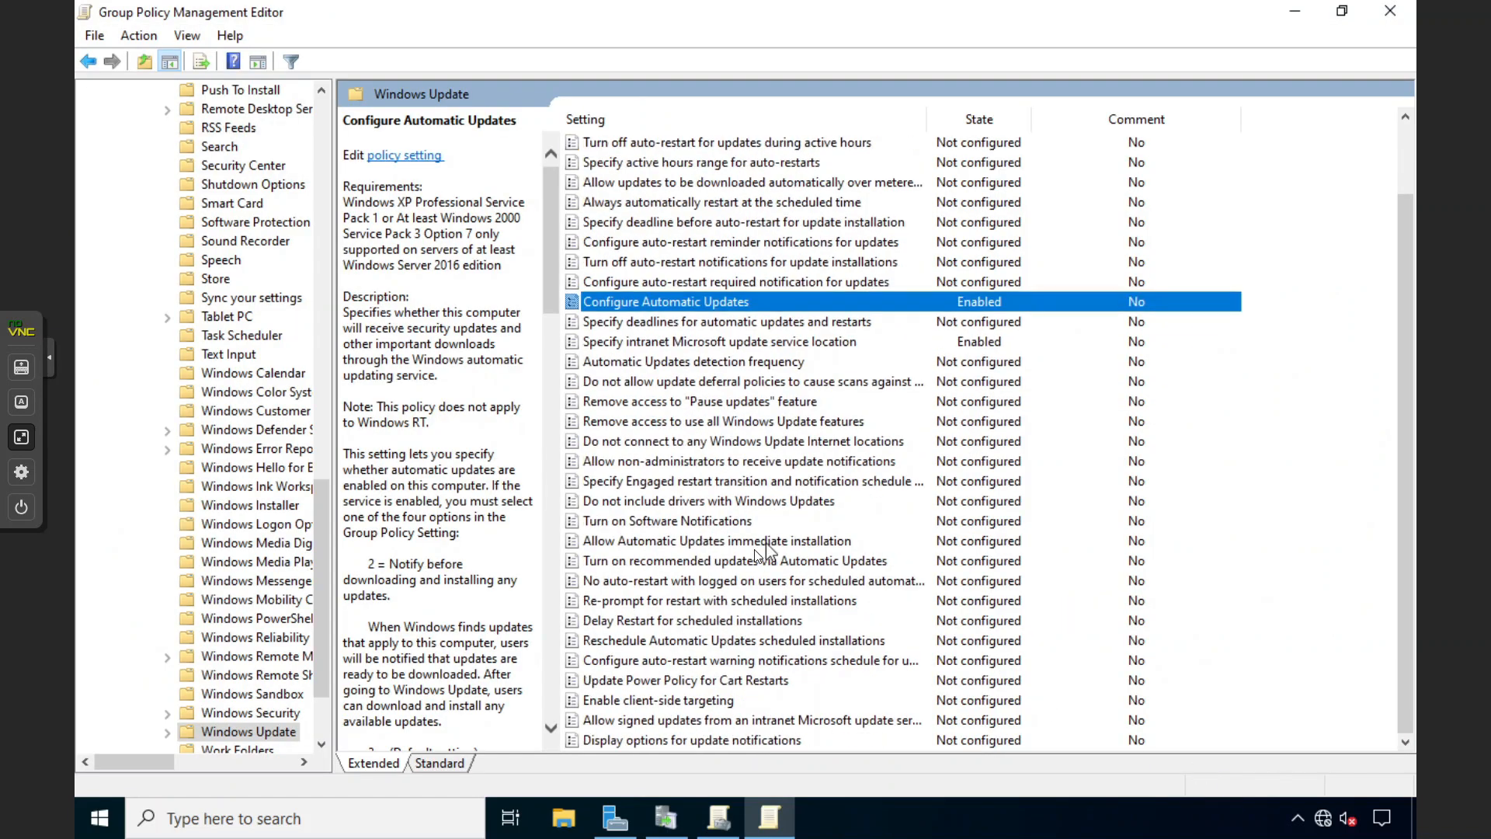
click(633, 583)
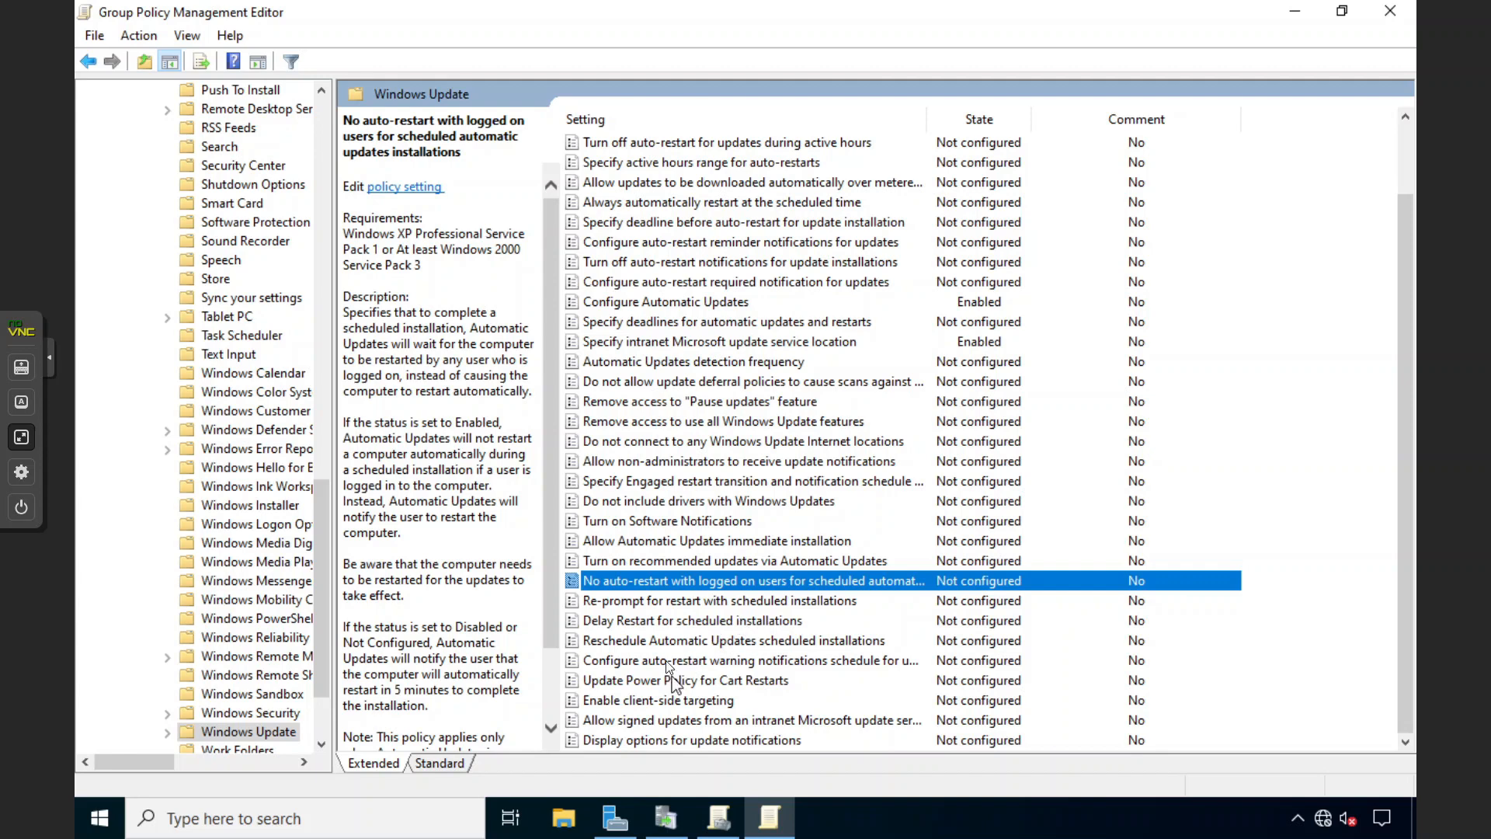
scroll(669, 672, up, 2)
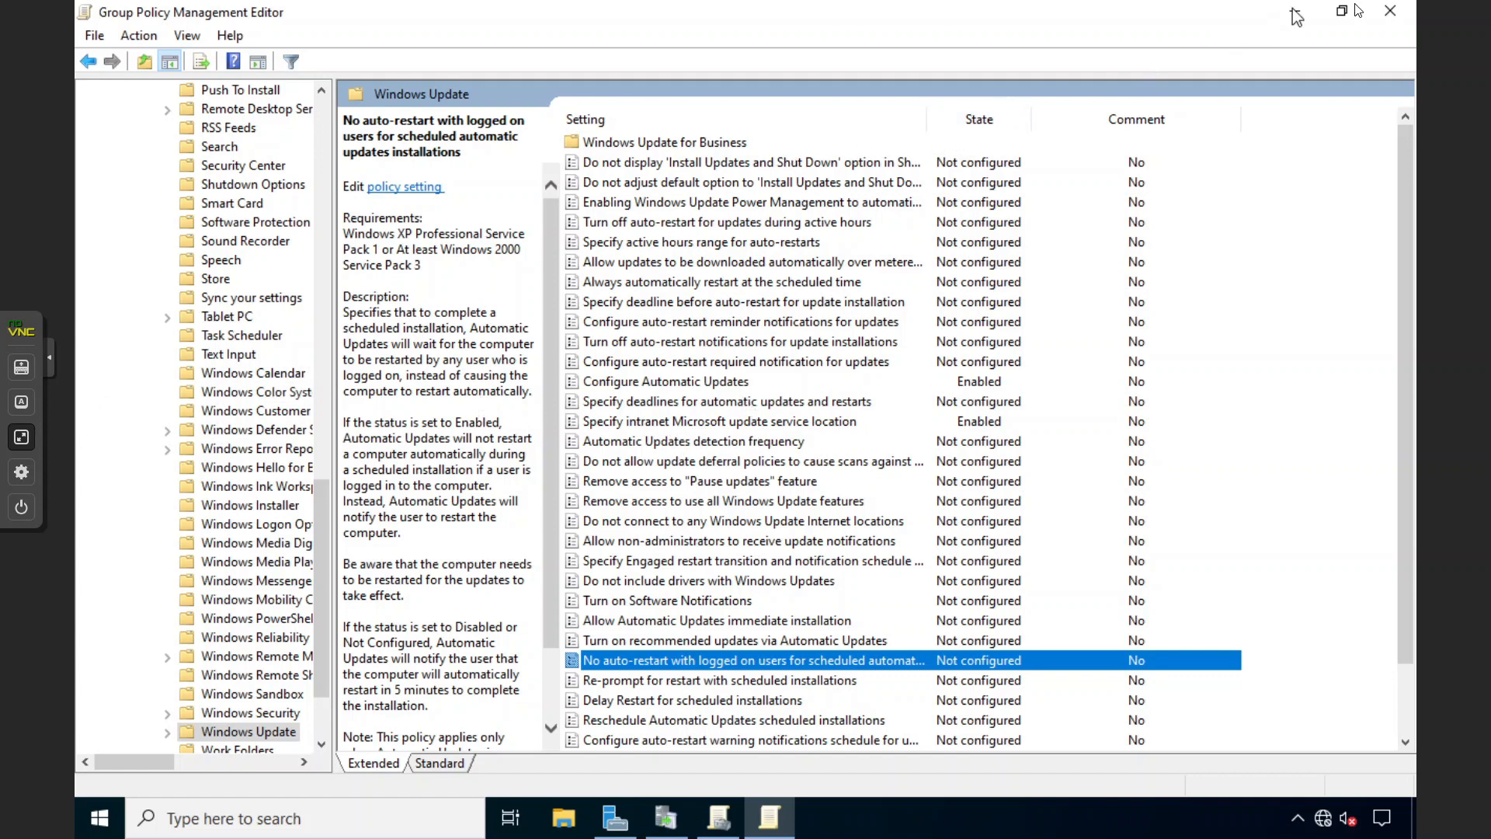
Step: Close the policy editor and expand the Domain Controllers and SHARMAIT organizational units in Group Policy Management
click(1389, 12)
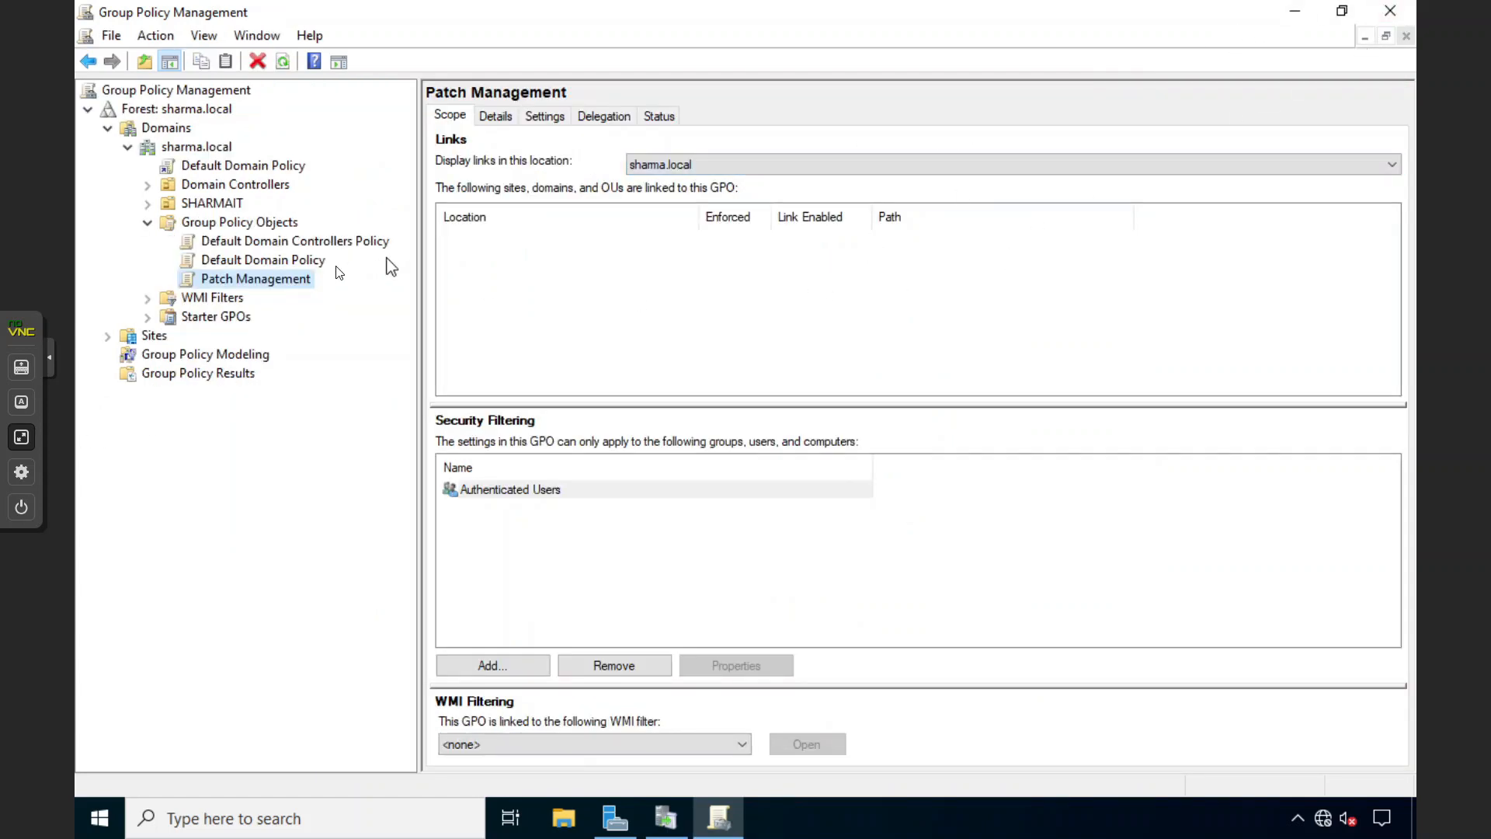
click(149, 185)
click(149, 222)
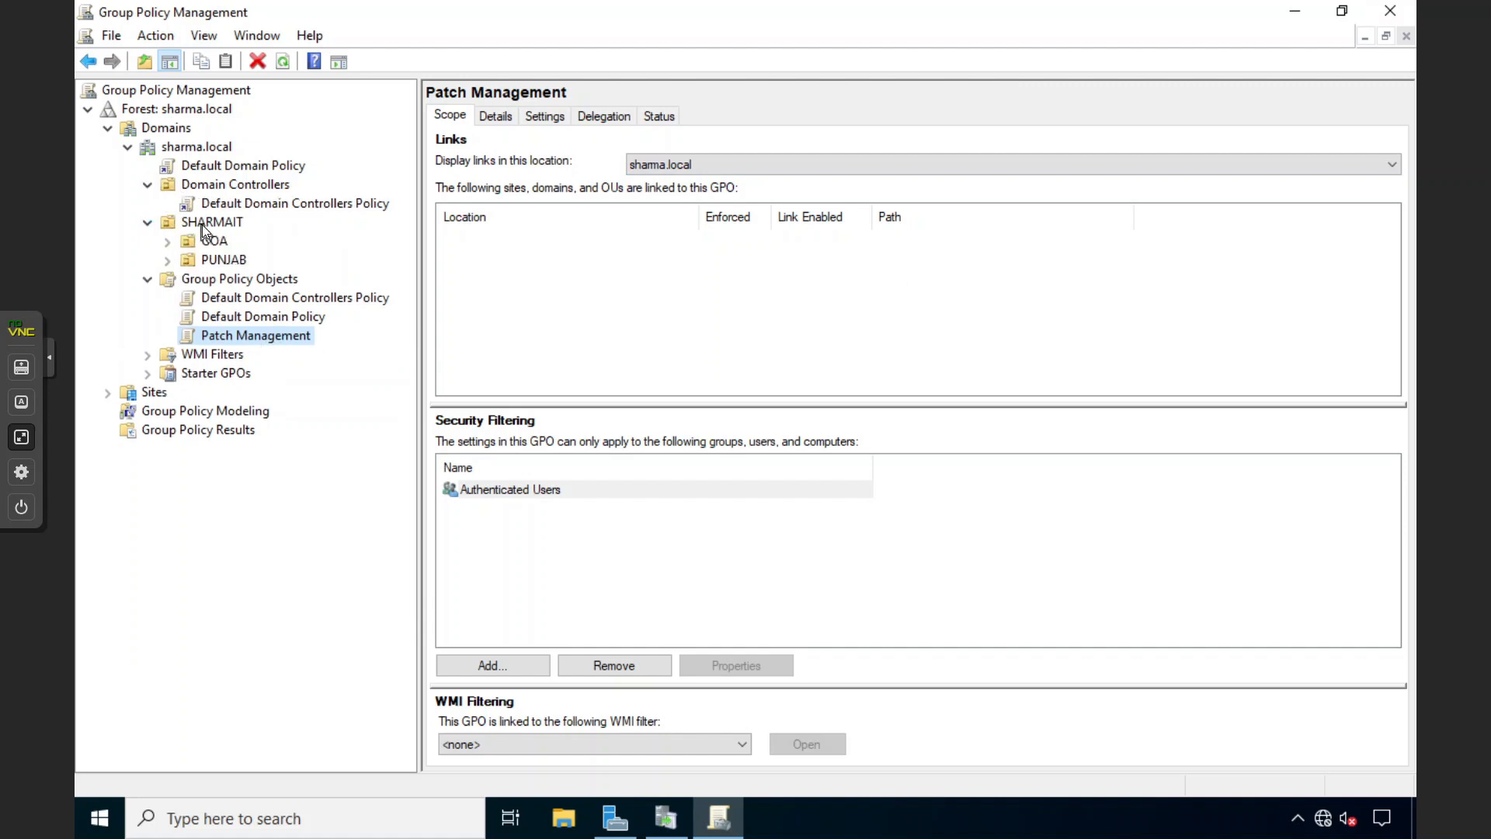
Step: Select the PUNJAB organizational unit and switch to Microsoft Whiteboard
click(202, 259)
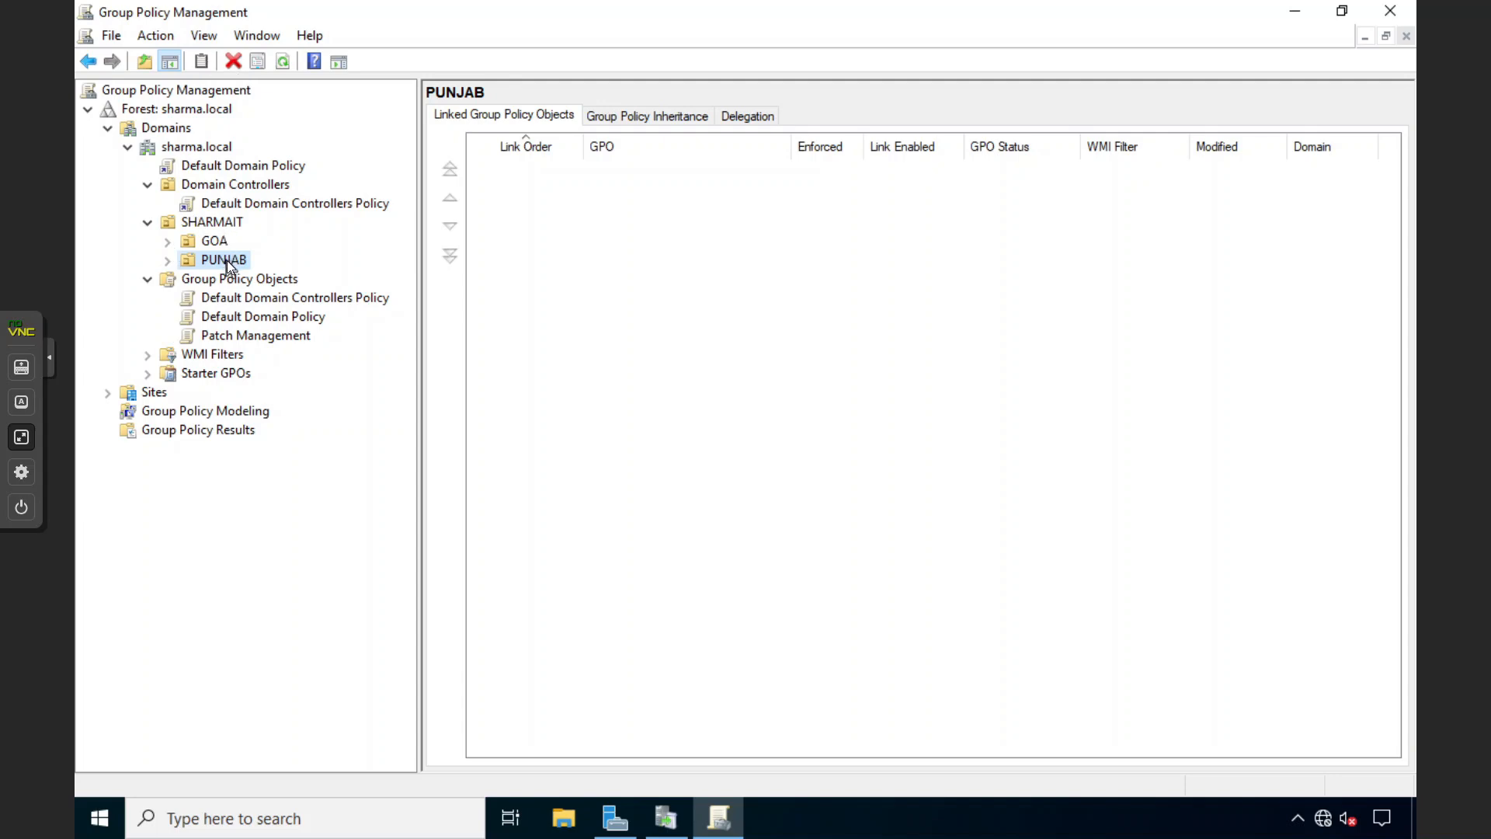
click(23, 438)
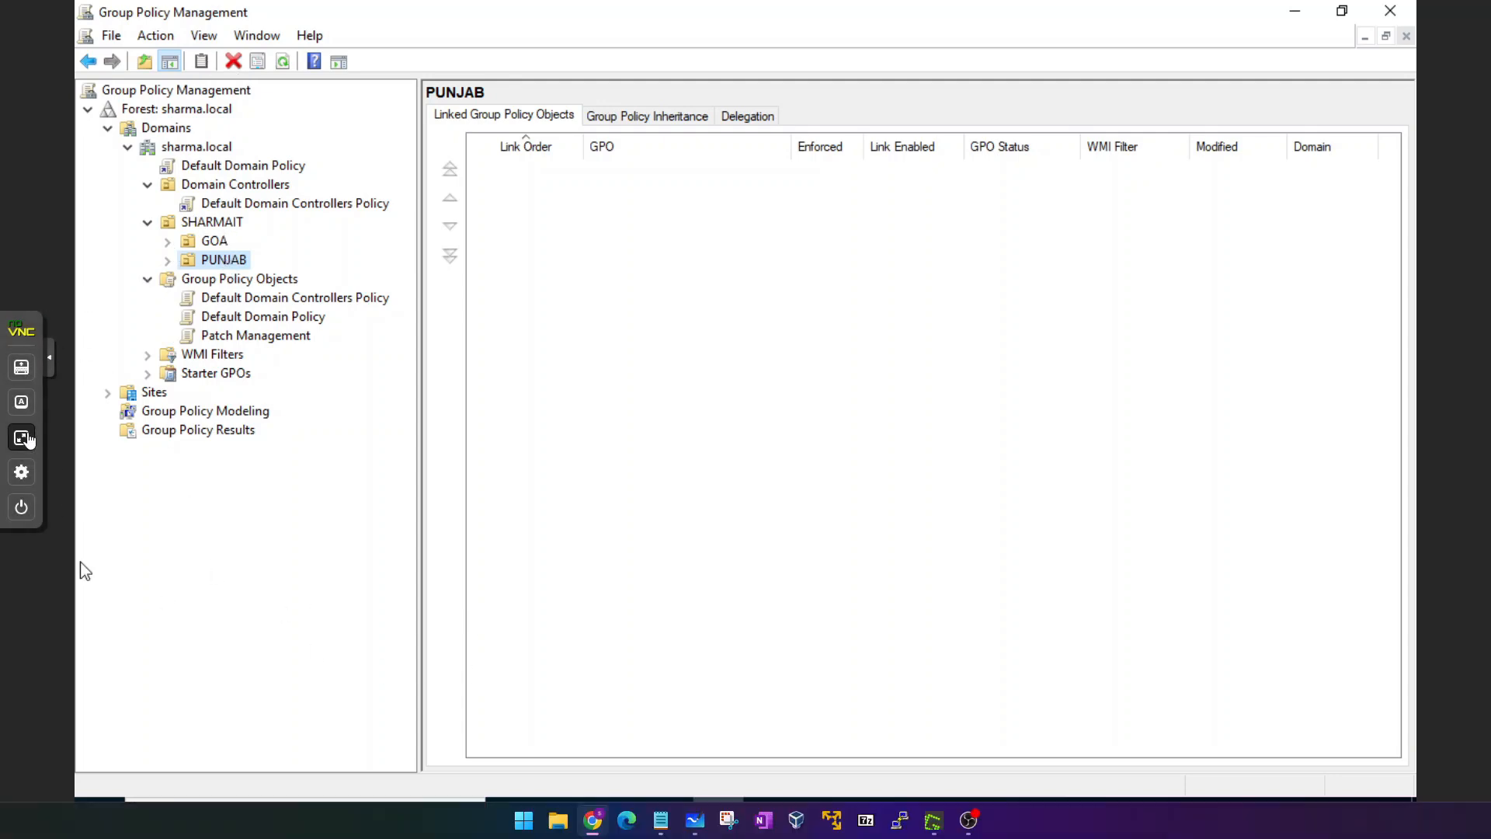
click(695, 825)
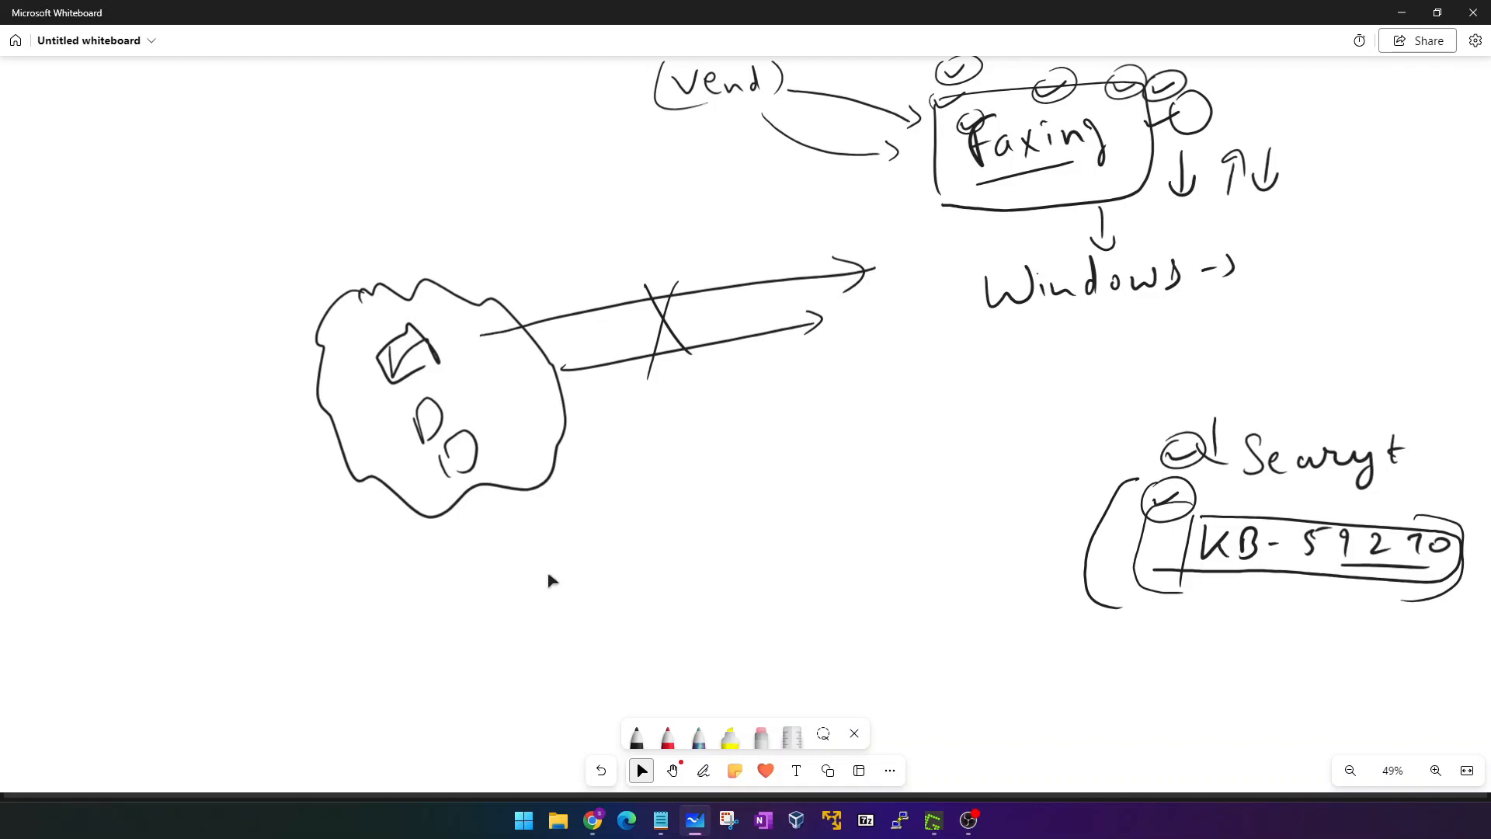
Step: Delete all the old drawings and handwriting from the whiteboard canvas
mouse_move(173, 535)
mouse_down()
mouse_move(309, 133)
mouse_move(1457, 156)
mouse_move(1439, 195)
mouse_move(1404, 147)
mouse_up()
key(Delete)
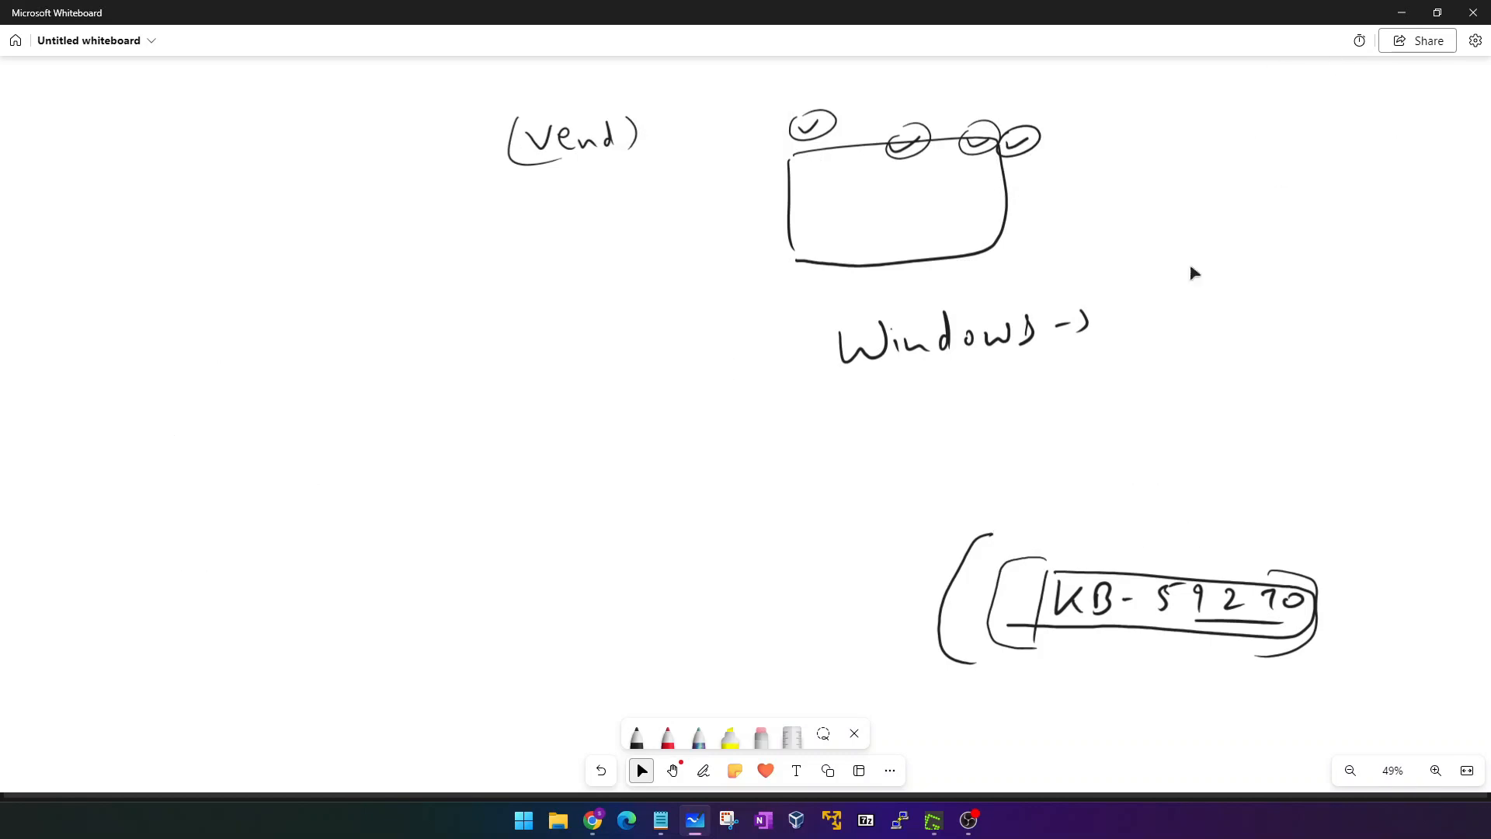
drag(401, 89, 1398, 709)
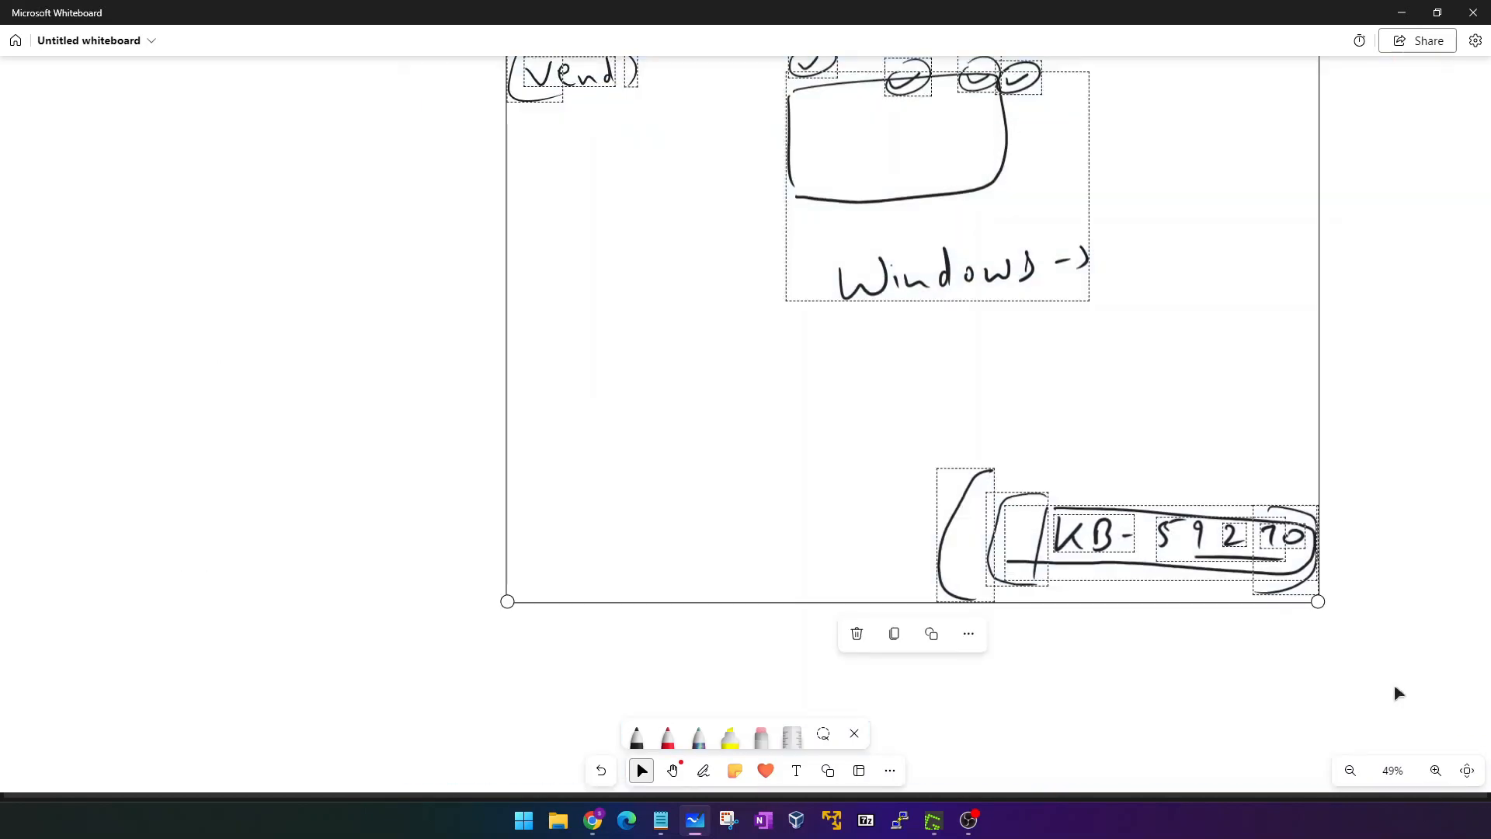
key(Delete)
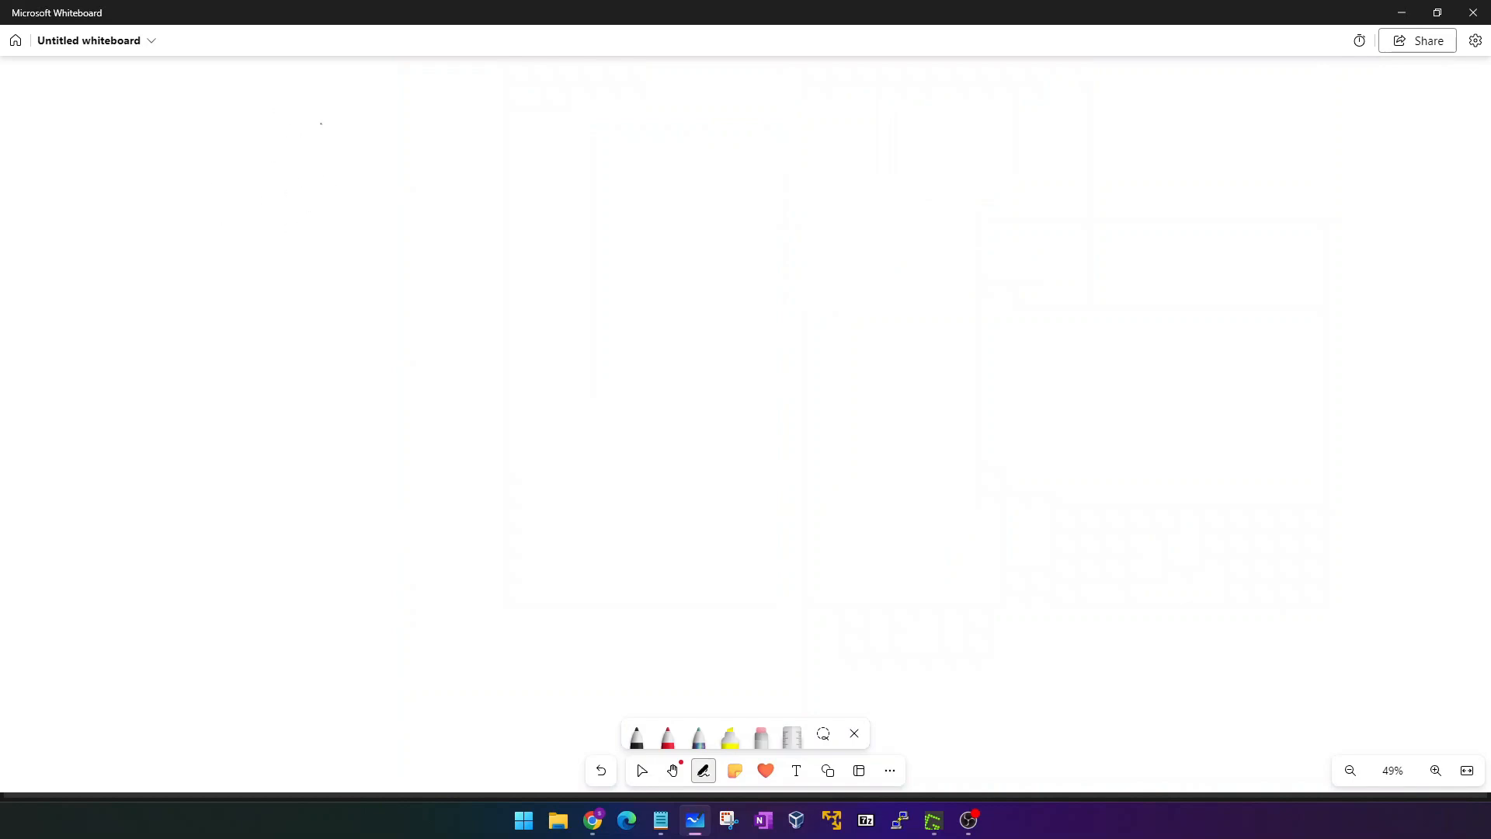
Step: Handwrite "Production" with an arrow near the top of the canvas and draw a box containing 5 beside it
mouse_move(317, 113)
mouse_down()
mouse_move(325, 136)
mouse_move(384, 159)
mouse_move(451, 151)
mouse_up()
mouse_move(475, 129)
mouse_down()
mouse_move(465, 158)
mouse_move(616, 125)
mouse_up()
drag(614, 112, 615, 143)
mouse_move(725, 84)
mouse_down()
mouse_move(706, 92)
mouse_move(872, 224)
mouse_up()
mouse_move(752, 122)
mouse_down()
mouse_move(737, 158)
mouse_move(777, 128)
mouse_move(753, 183)
mouse_move(808, 116)
mouse_up()
click(641, 770)
click(703, 771)
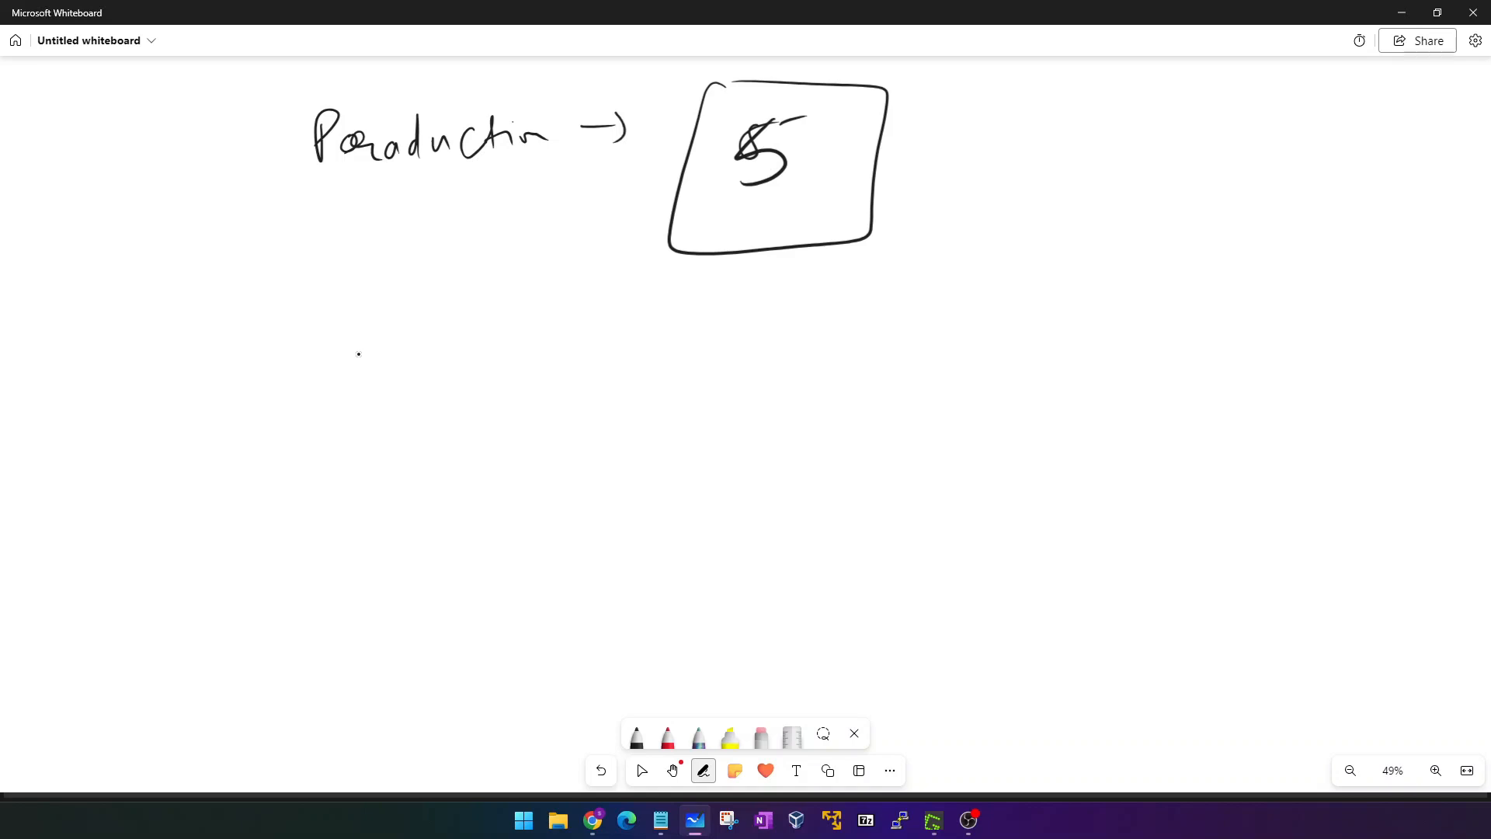
Step: Handwrite "Intermi" with an arrow below the Production row and draw a box containing 5 beside it
mouse_move(328, 354)
mouse_down()
mouse_move(371, 343)
mouse_move(346, 392)
mouse_up()
drag(333, 397, 409, 395)
mouse_move(402, 378)
mouse_down()
mouse_move(466, 394)
mouse_move(548, 382)
mouse_move(554, 402)
mouse_up()
click(513, 379)
mouse_move(639, 445)
mouse_down()
mouse_move(677, 347)
mouse_move(681, 442)
mouse_move(609, 439)
mouse_up()
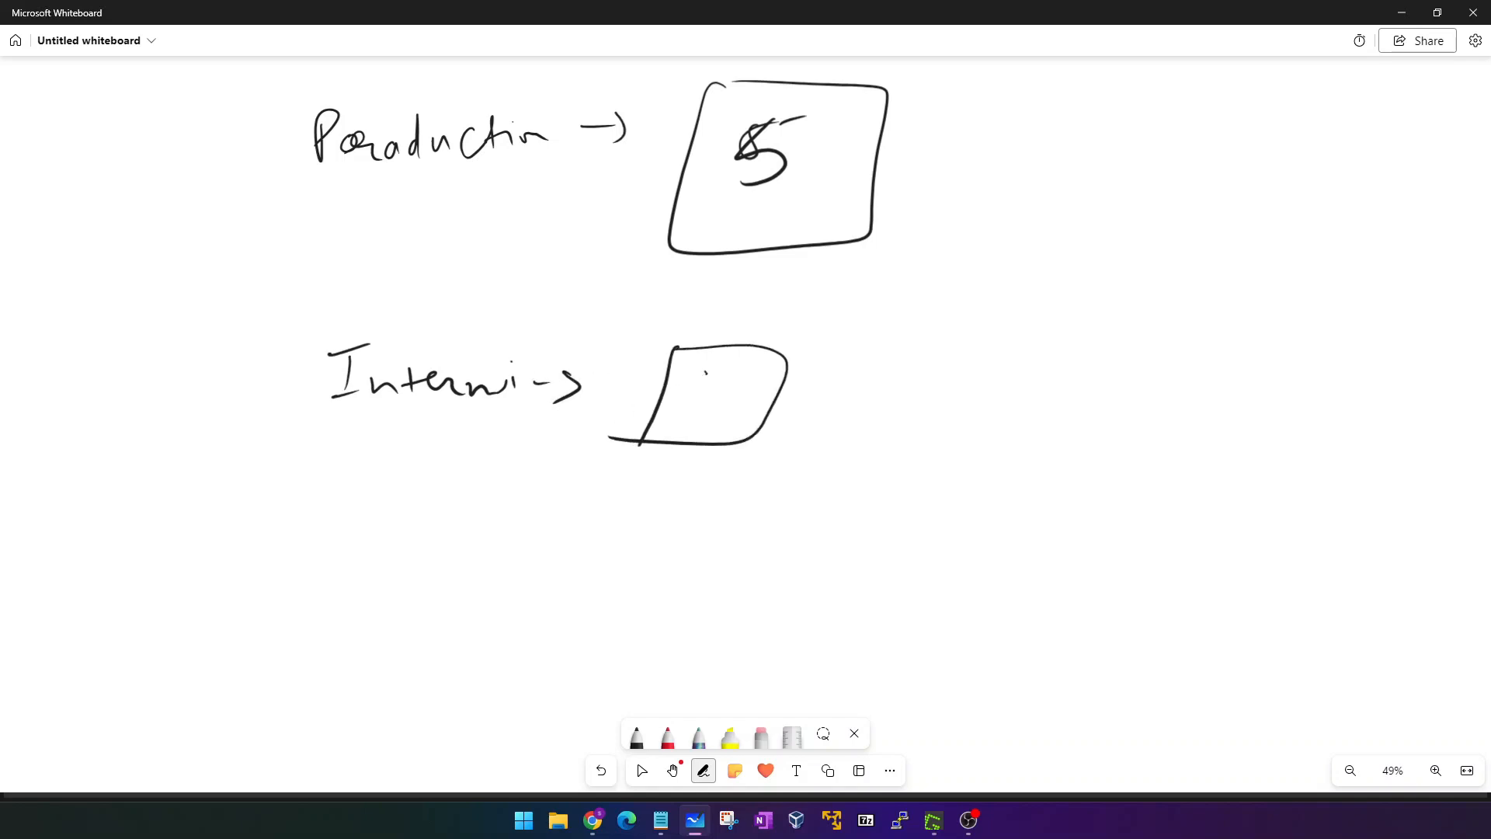
drag(705, 372, 687, 403)
Step: Handwrite "Non-critical" with an arrow as the third row and draw a box containing 6 beside it
mouse_move(324, 539)
mouse_down()
mouse_move(353, 531)
mouse_move(414, 559)
mouse_move(458, 543)
mouse_up()
mouse_move(491, 535)
mouse_down()
mouse_move(472, 545)
mouse_move(501, 557)
mouse_up()
mouse_move(505, 556)
mouse_down()
mouse_move(522, 544)
mouse_move(524, 559)
mouse_up()
mouse_move(536, 527)
mouse_down()
mouse_move(534, 556)
mouse_move(559, 540)
mouse_up()
drag(566, 544, 603, 554)
mouse_move(618, 555)
mouse_down()
mouse_move(628, 513)
mouse_move(651, 546)
mouse_up()
drag(654, 533, 654, 553)
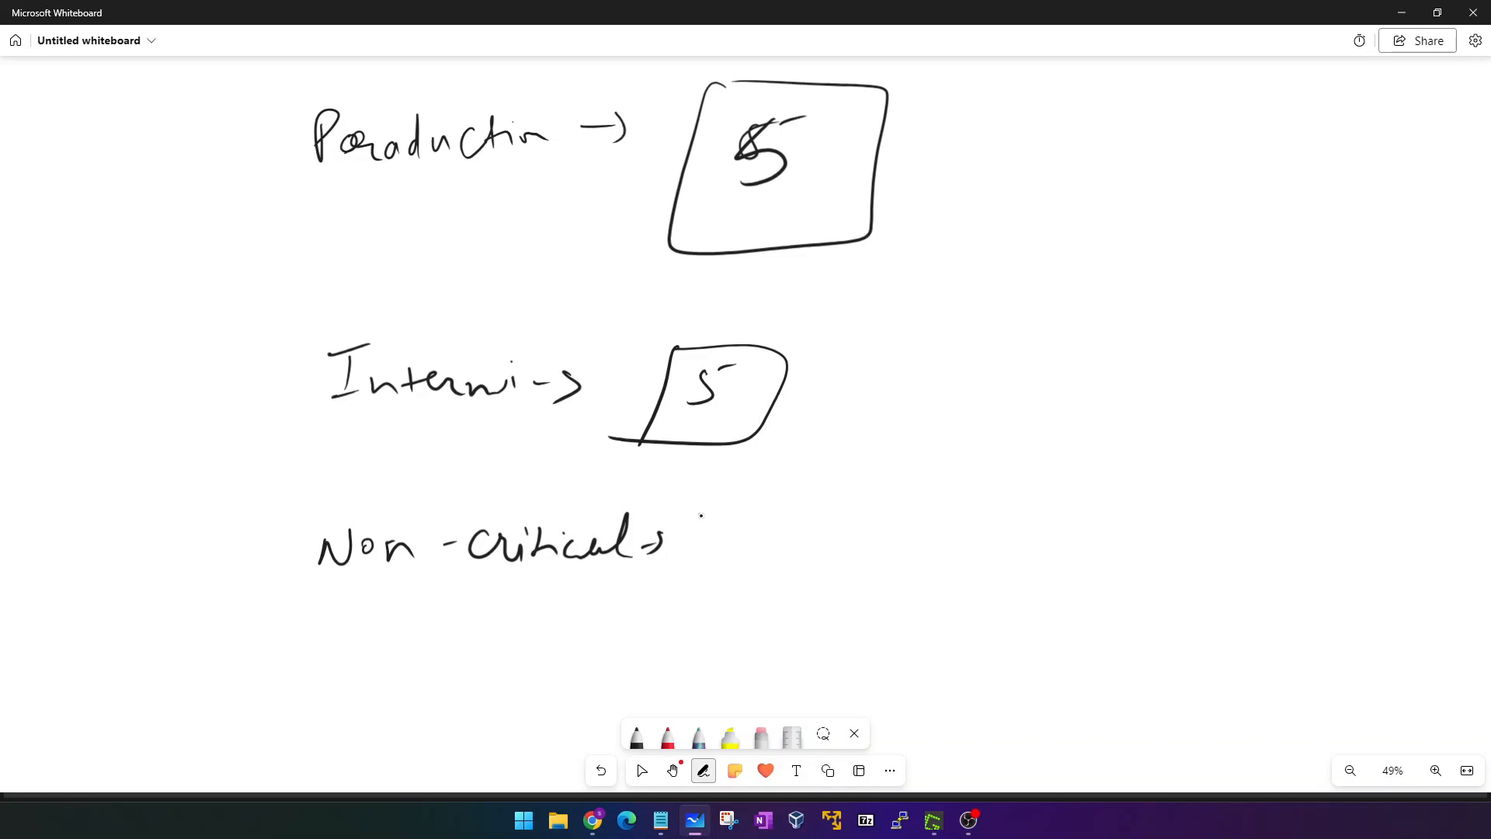
mouse_move(701, 514)
mouse_down()
mouse_move(695, 588)
mouse_move(882, 511)
mouse_move(684, 612)
mouse_move(702, 559)
mouse_move(736, 552)
mouse_up()
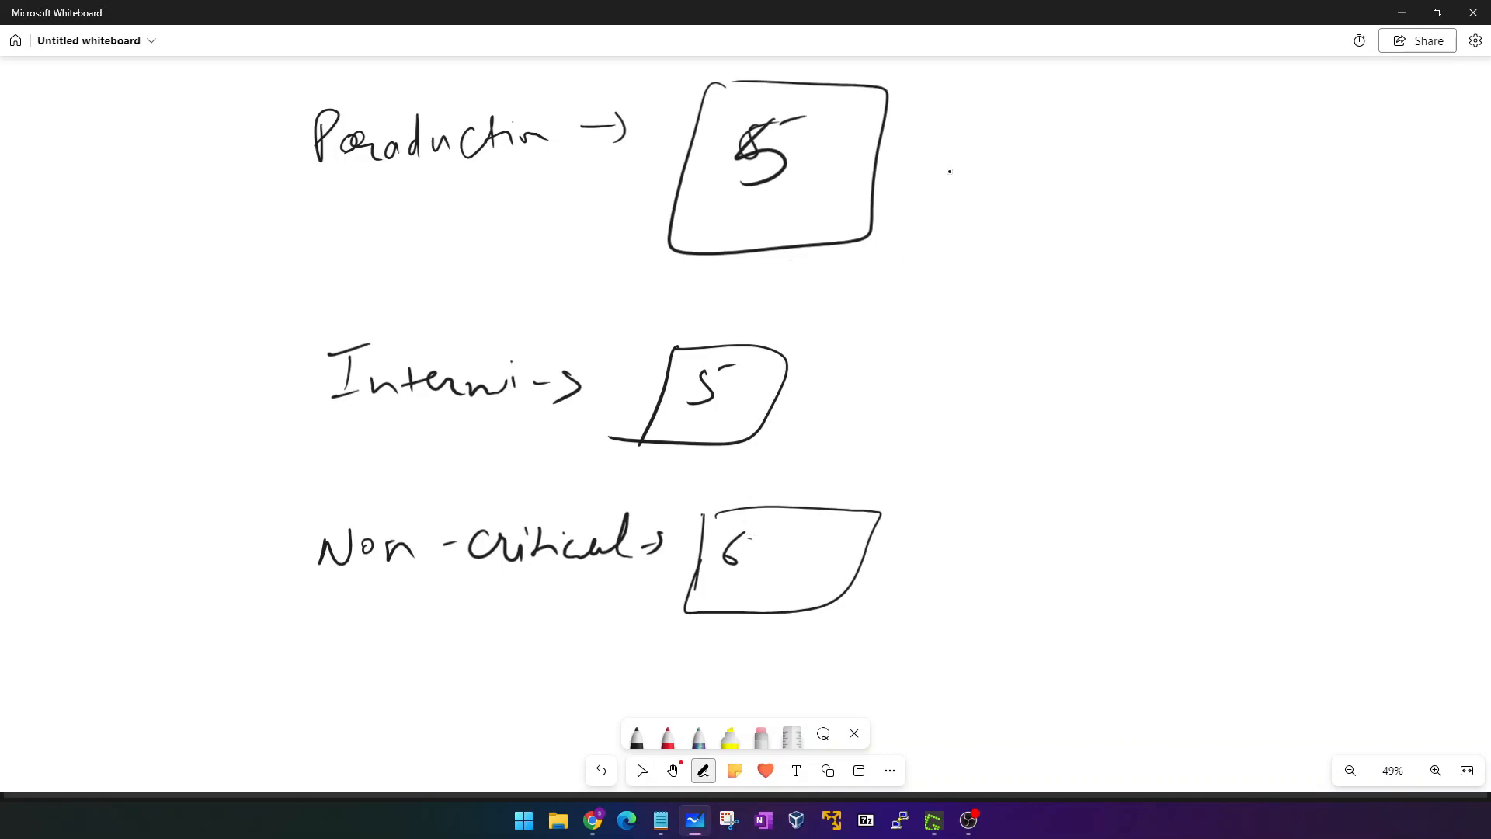
Step: Draw an arrow from the Production box and handwrite "Pat" followed by another arrow
mouse_move(944, 177)
mouse_down()
mouse_move(1002, 177)
mouse_move(1002, 190)
mouse_up()
mouse_move(1141, 153)
mouse_down()
mouse_move(1140, 194)
mouse_move(1148, 172)
mouse_move(1213, 180)
mouse_up()
mouse_move(1220, 150)
mouse_down()
mouse_move(1218, 183)
mouse_move(1296, 164)
mouse_up()
drag(1302, 158, 1310, 174)
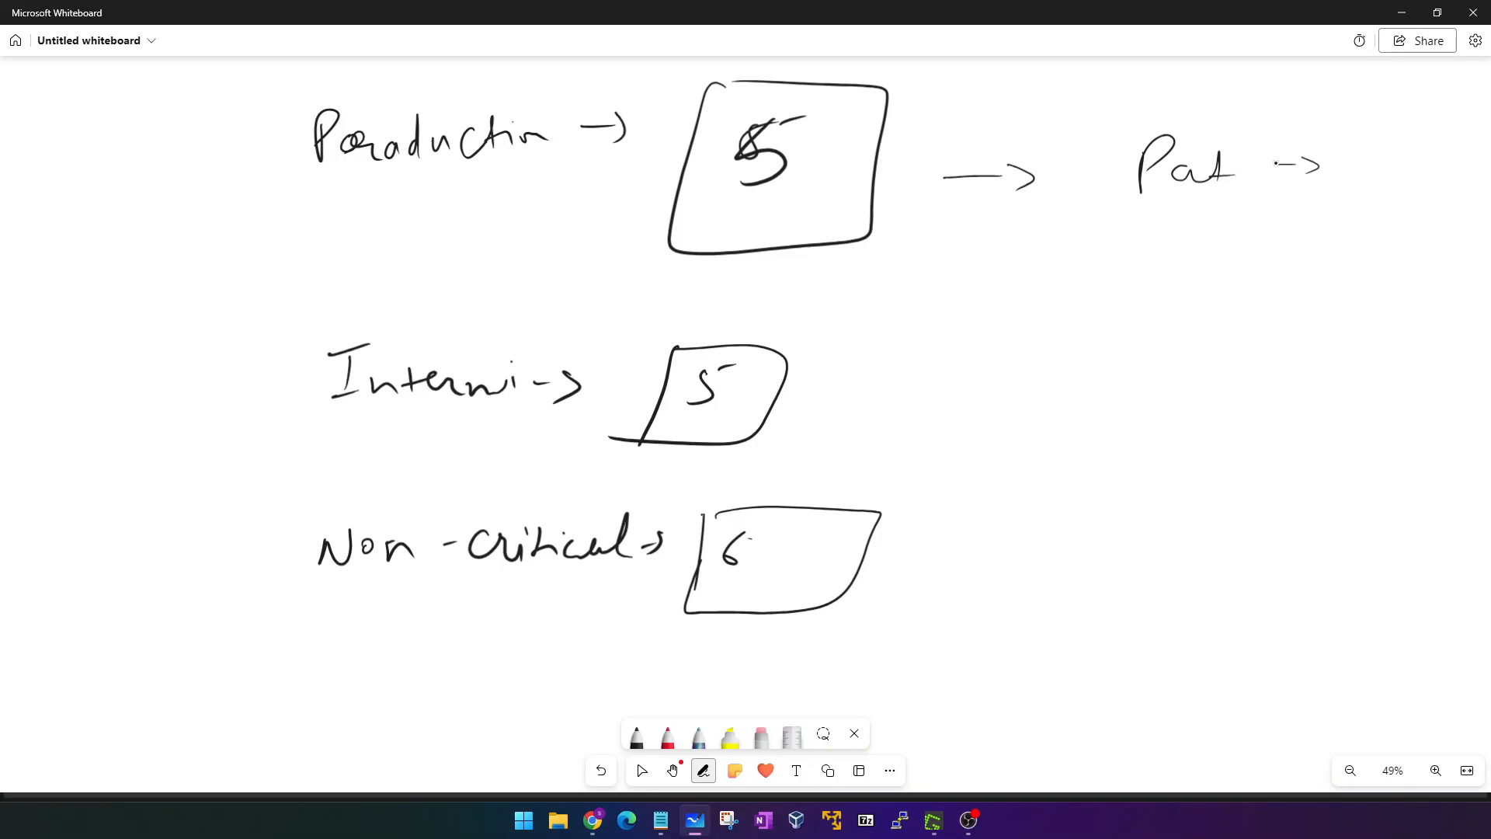
Step: Add an arrow and "Pat" with a second arrow to the Intermi row, and draw an arrow from the Non-critical box
mouse_move(870, 383)
mouse_down()
mouse_move(922, 381)
mouse_move(922, 400)
mouse_up()
drag(1083, 369, 1223, 369)
drag(1227, 359, 1223, 374)
drag(857, 550, 935, 564)
drag(955, 542, 957, 574)
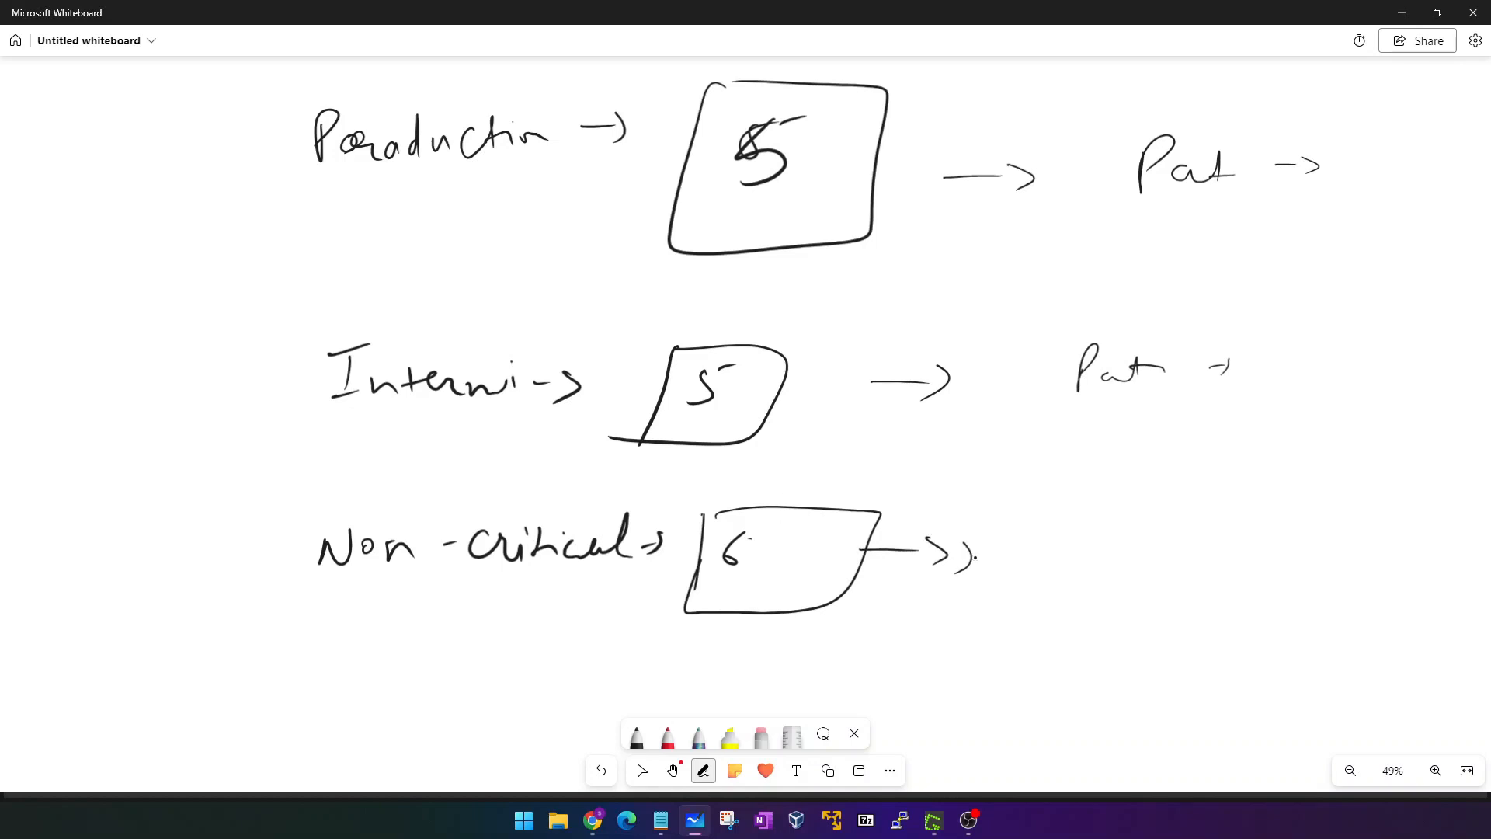
Step: Draw a circled check mark above the Production row's "Pat" and note the schedule "Sat" and "3:A" beside it
click(642, 771)
mouse_move(1203, 127)
mouse_down()
mouse_move(1241, 117)
mouse_move(1232, 100)
mouse_up()
mouse_move(1343, 139)
mouse_down()
mouse_move(1325, 167)
mouse_move(1368, 170)
mouse_move(1389, 147)
mouse_move(1384, 164)
mouse_move(1415, 169)
mouse_up()
mouse_move(1325, 197)
mouse_down()
mouse_move(1330, 227)
mouse_move(1407, 227)
mouse_up()
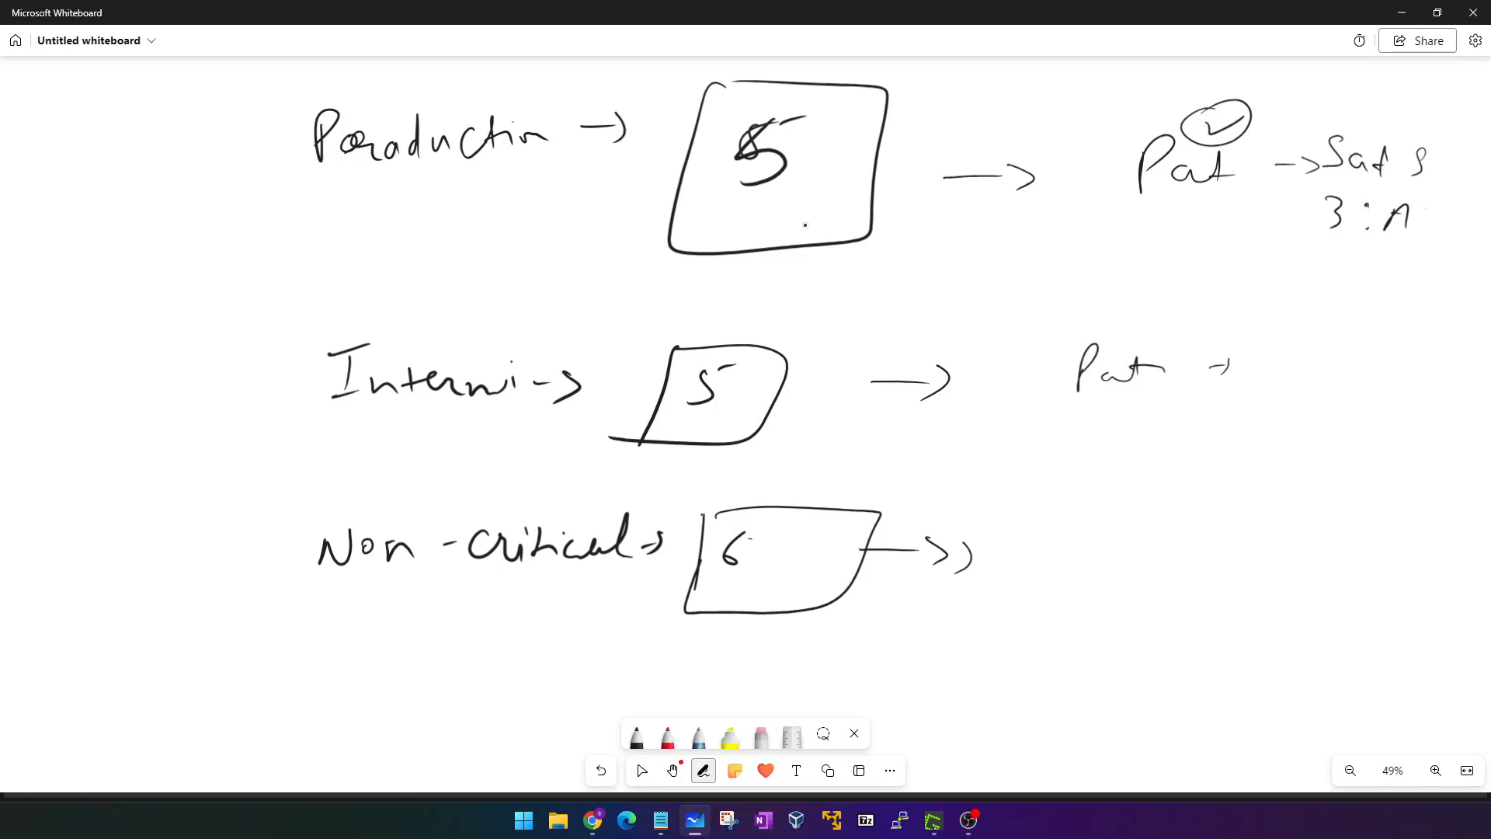
Step: Mark the Intermi box with a circled check mark and draw two large brackets spanning all three rows
drag(732, 331, 784, 318)
mouse_move(285, 125)
mouse_down()
mouse_move(160, 476)
mouse_move(247, 583)
mouse_up()
key(Escape)
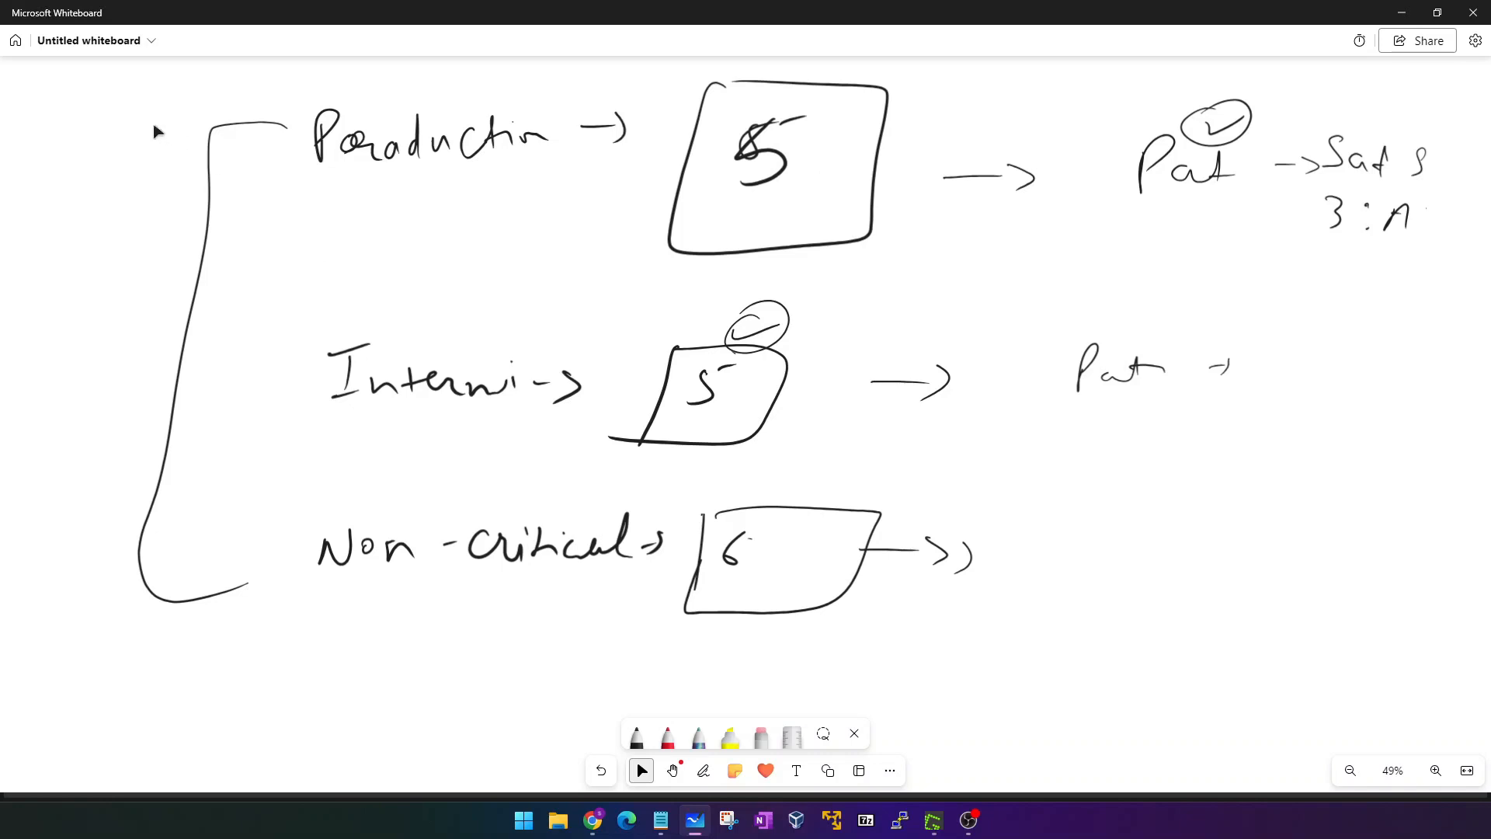
drag(147, 126, 128, 398)
click(703, 770)
mouse_move(323, 101)
mouse_down()
mouse_move(262, 224)
mouse_move(230, 505)
mouse_move(287, 579)
mouse_up()
click(642, 771)
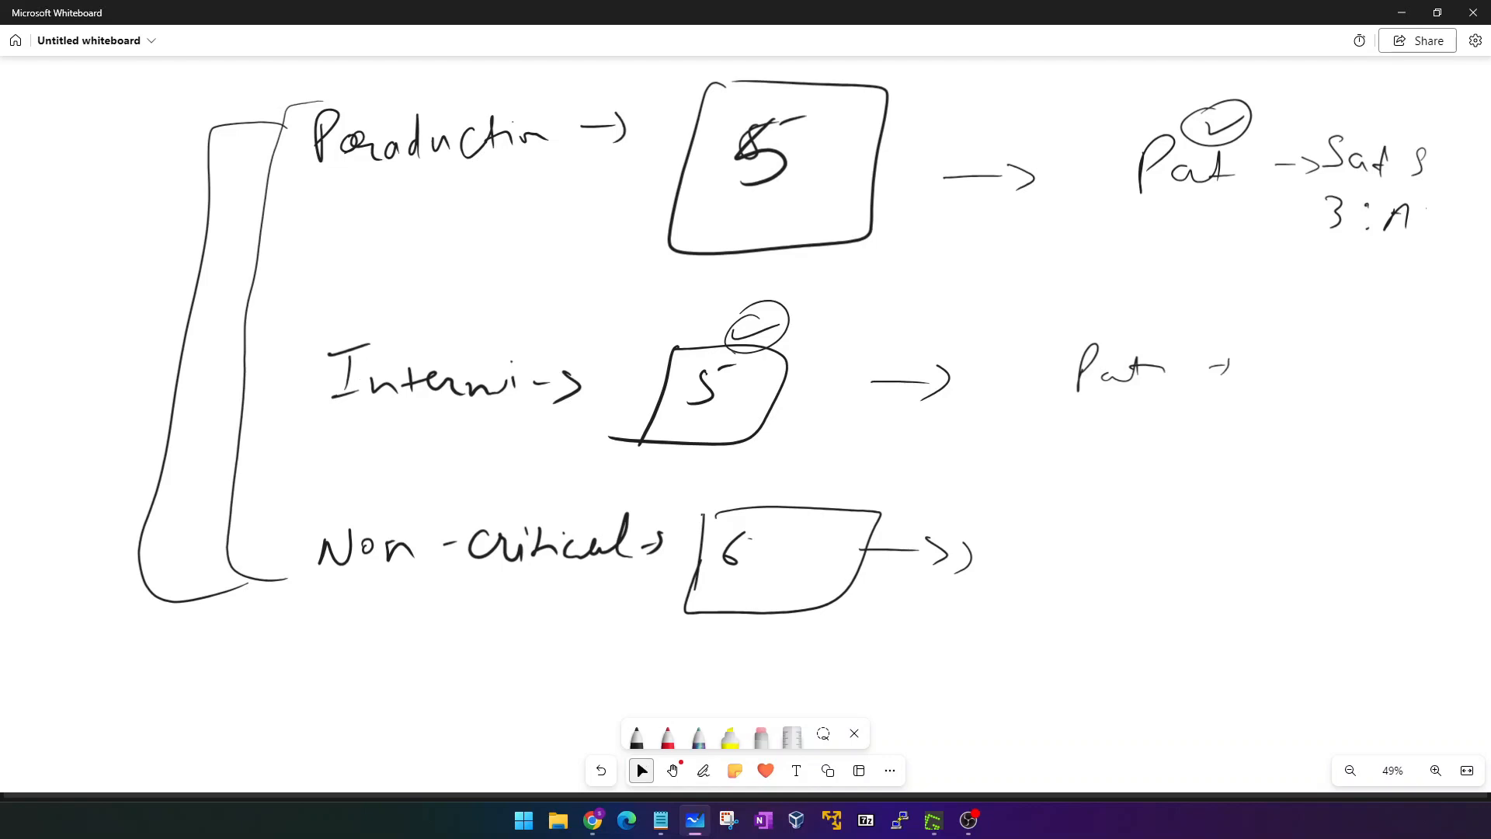
Step: Return to the DC-1 console in full screen and link the existing Patch Management GPO to the PUNJAB organizational unit
right_click(36, 354)
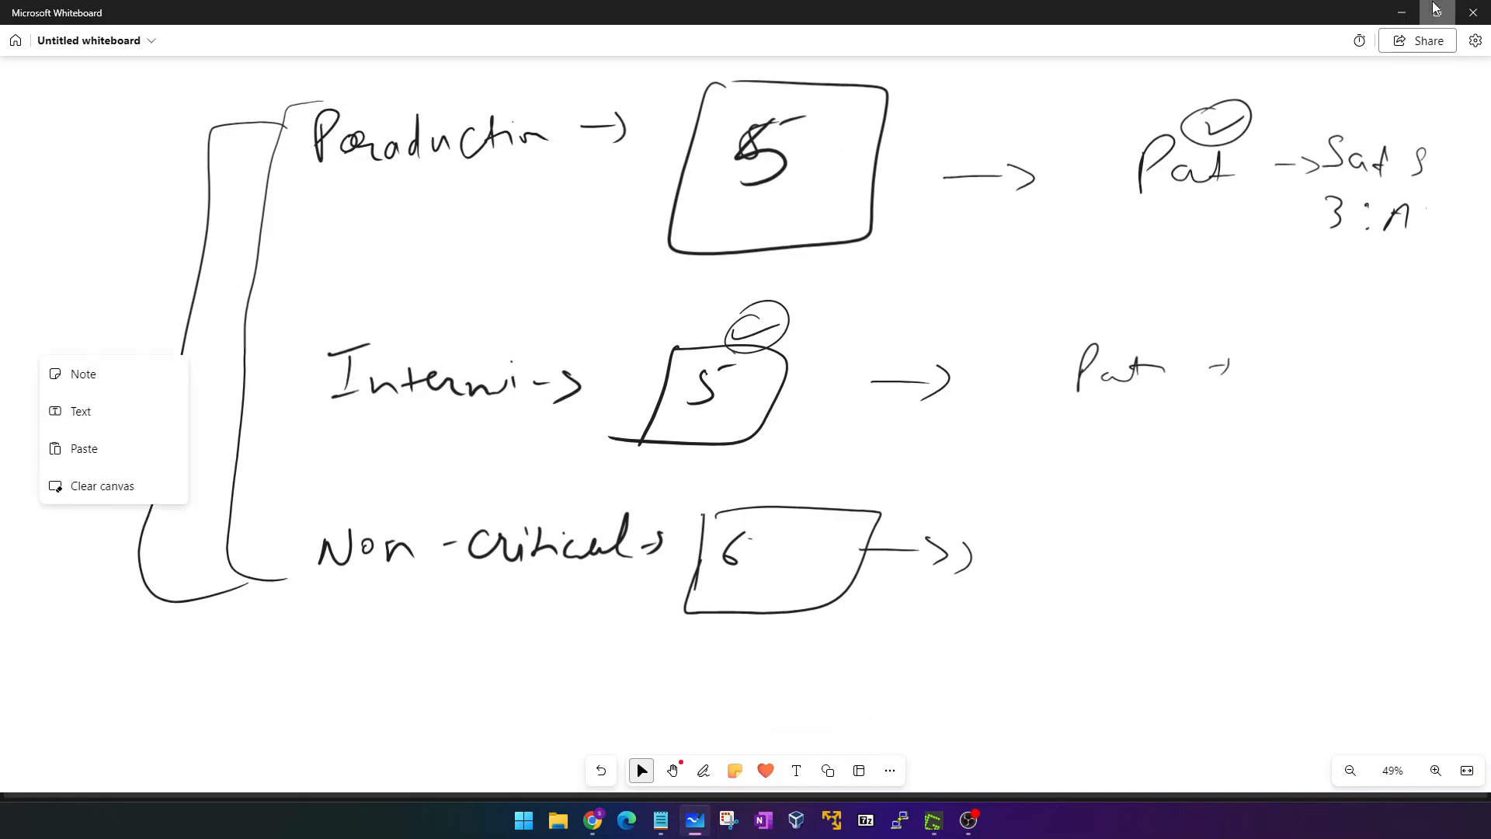
click(1402, 13)
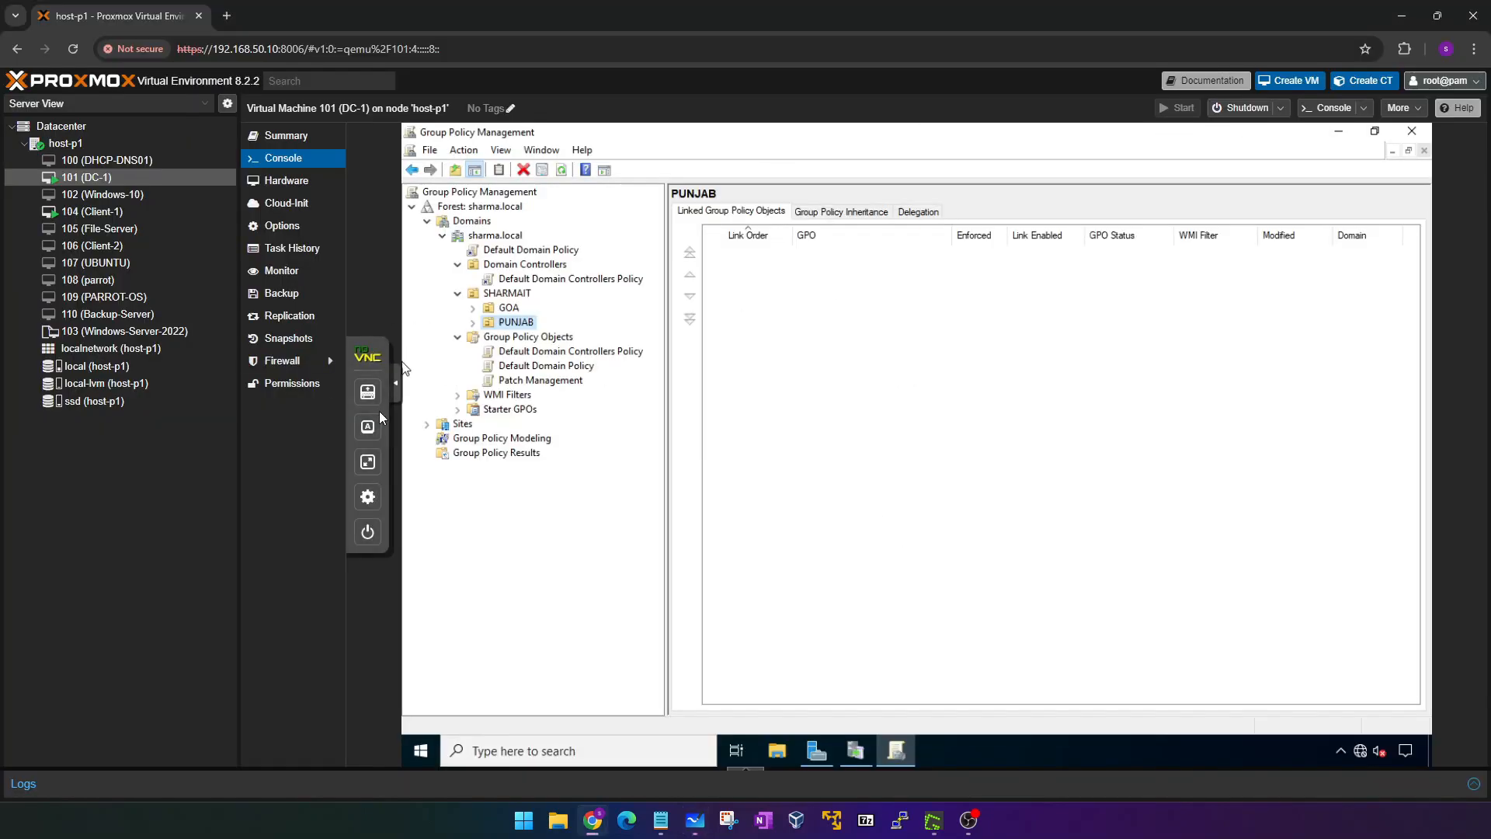
click(368, 463)
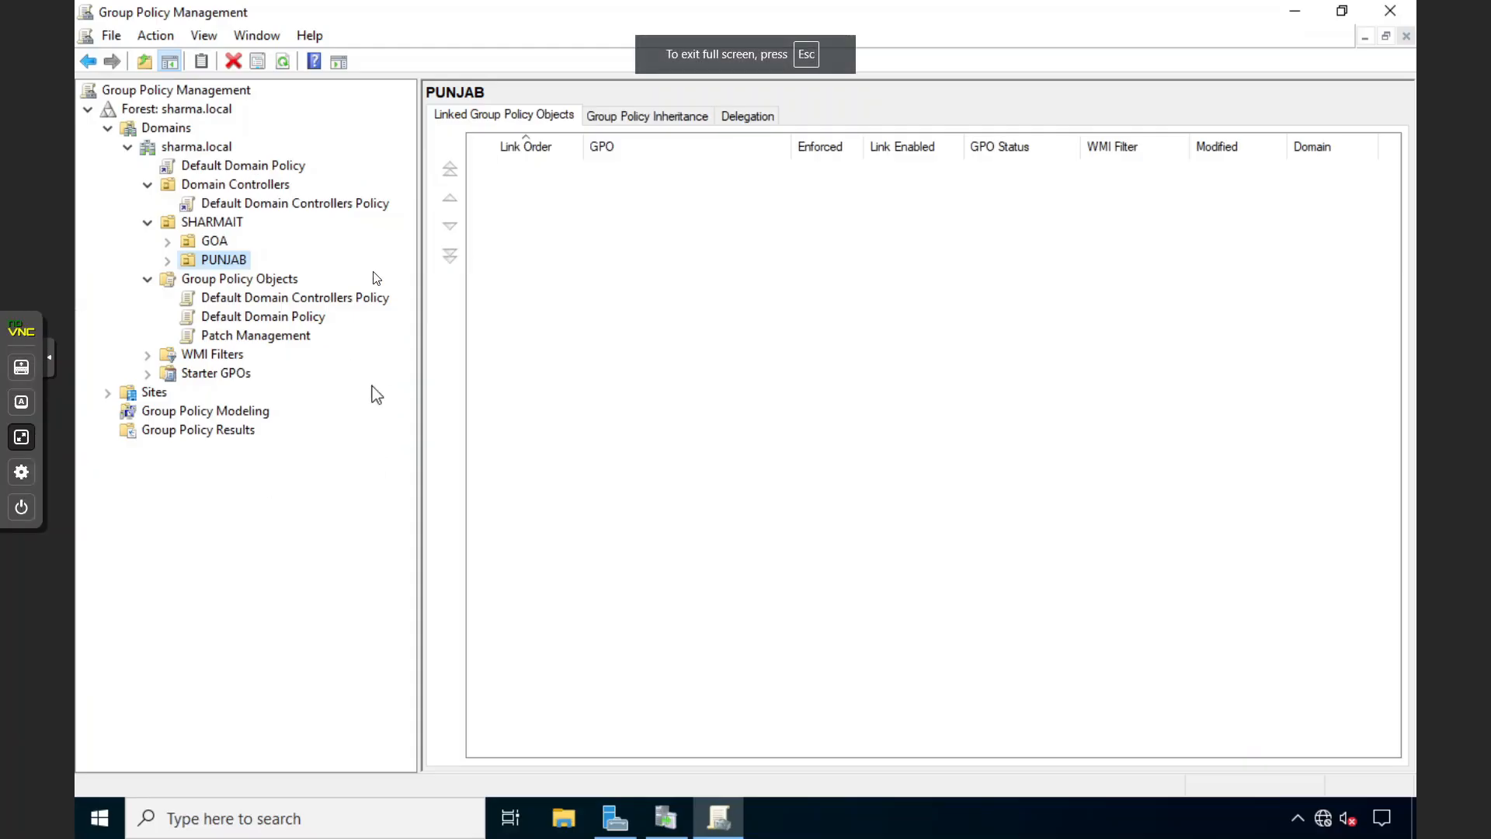
right_click(213, 259)
click(262, 295)
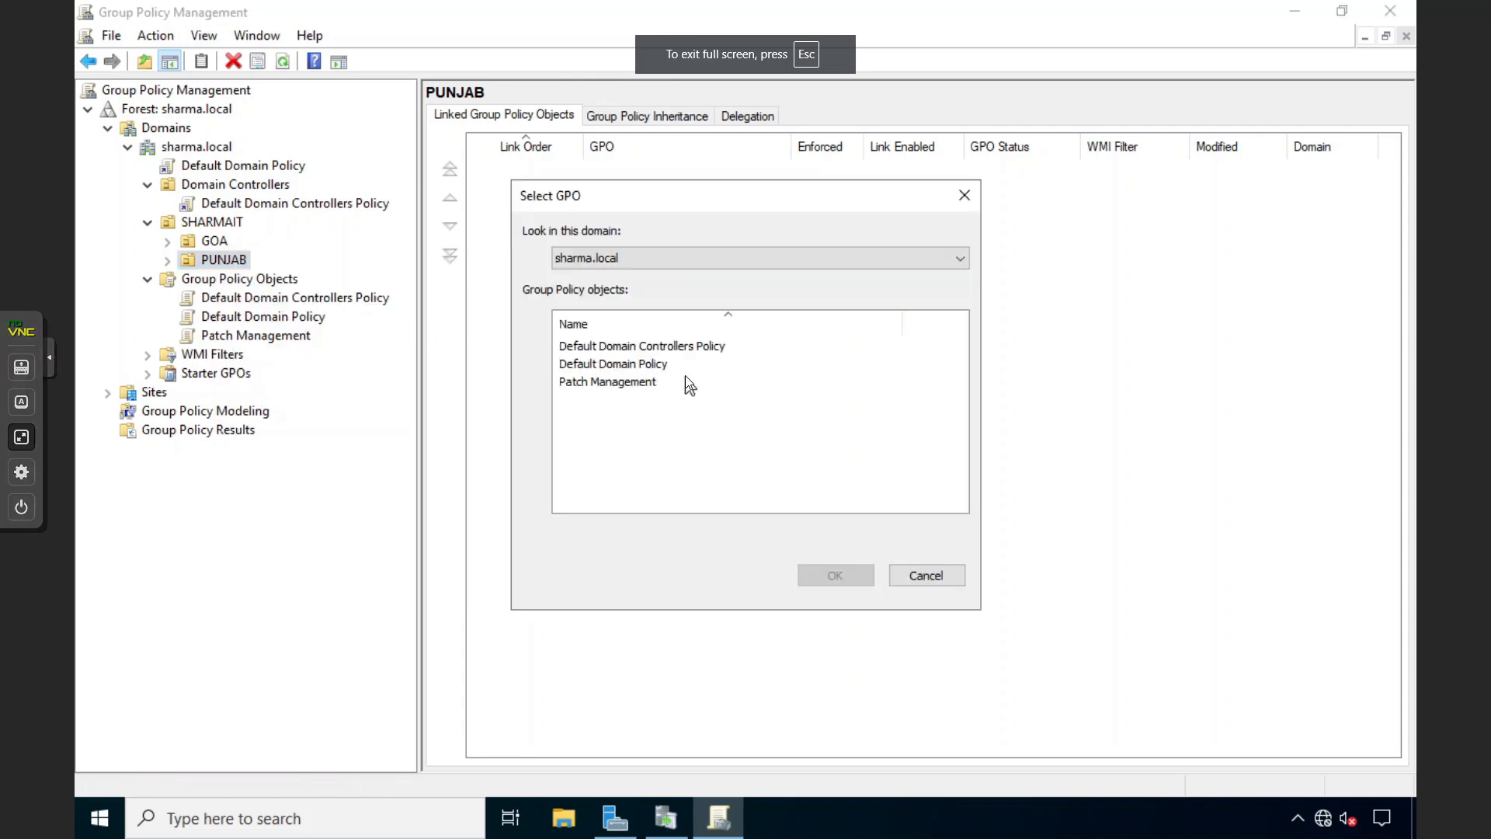
click(603, 389)
click(825, 577)
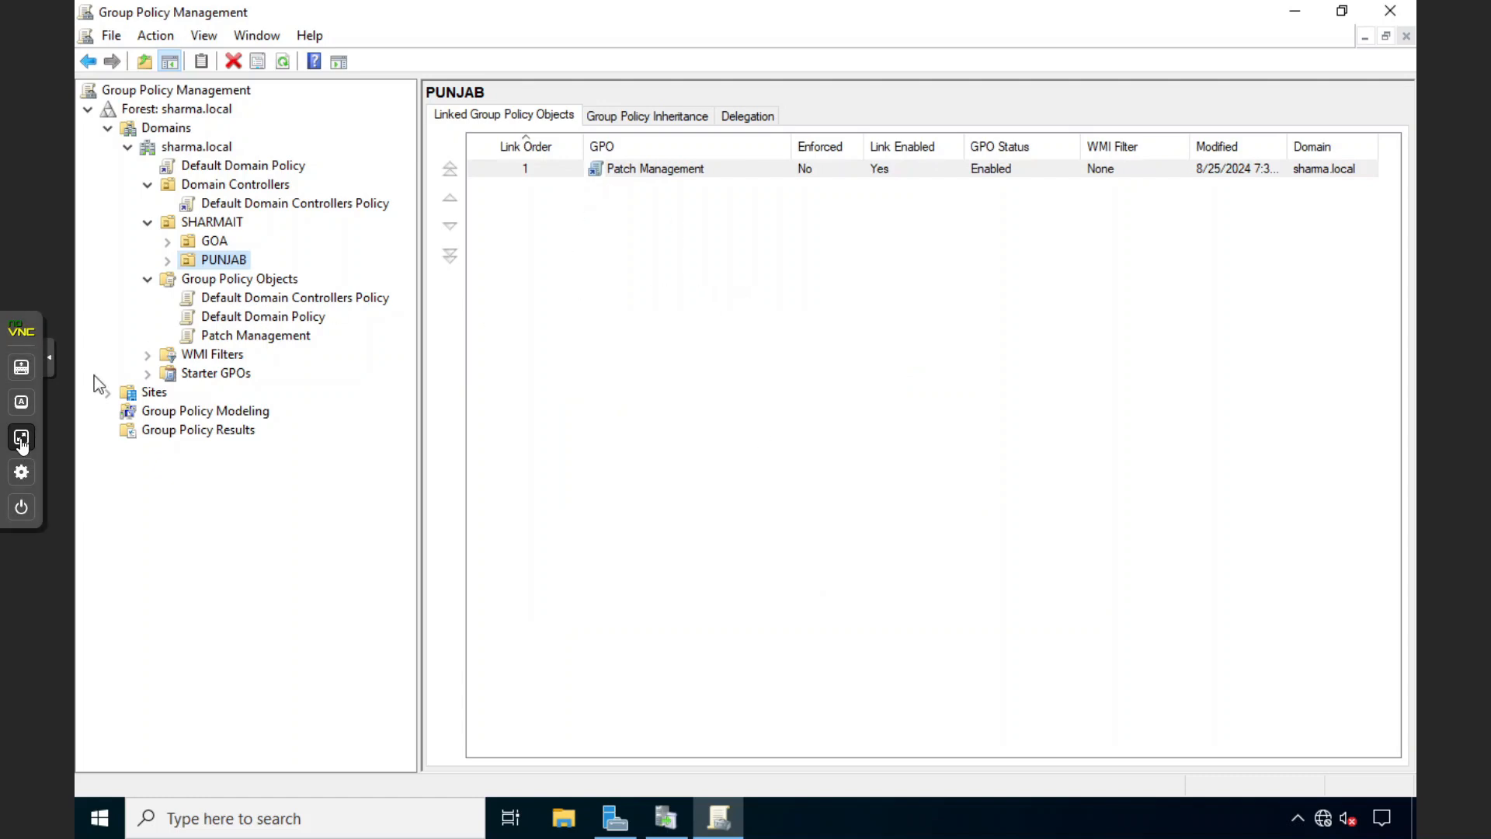
Step: Switch to the Client-1 virtual machine's console in full screen and sign in by entering the account password
click(21, 440)
click(117, 211)
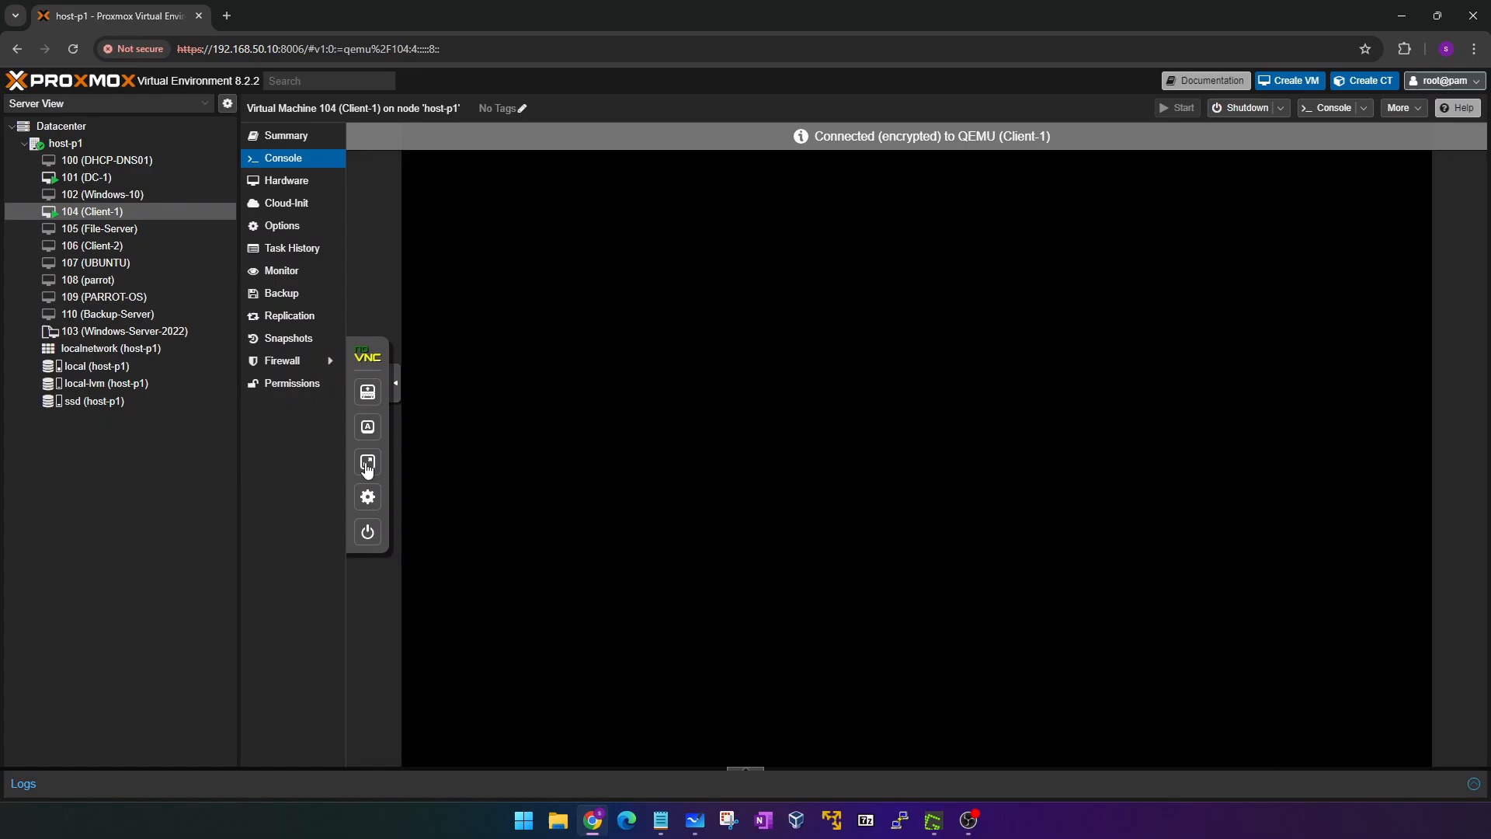
click(367, 463)
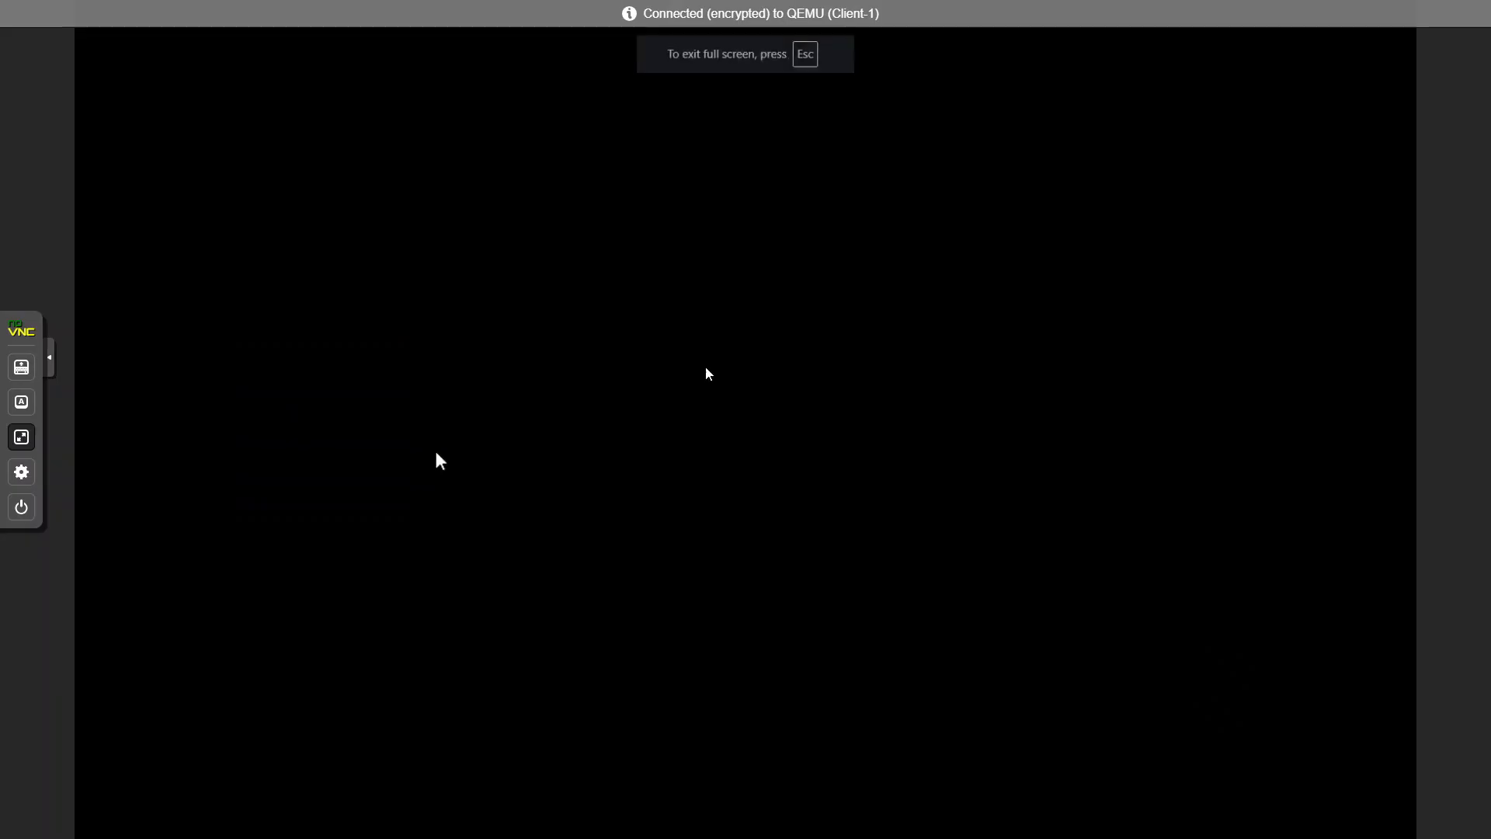
drag(671, 615, 694, 147)
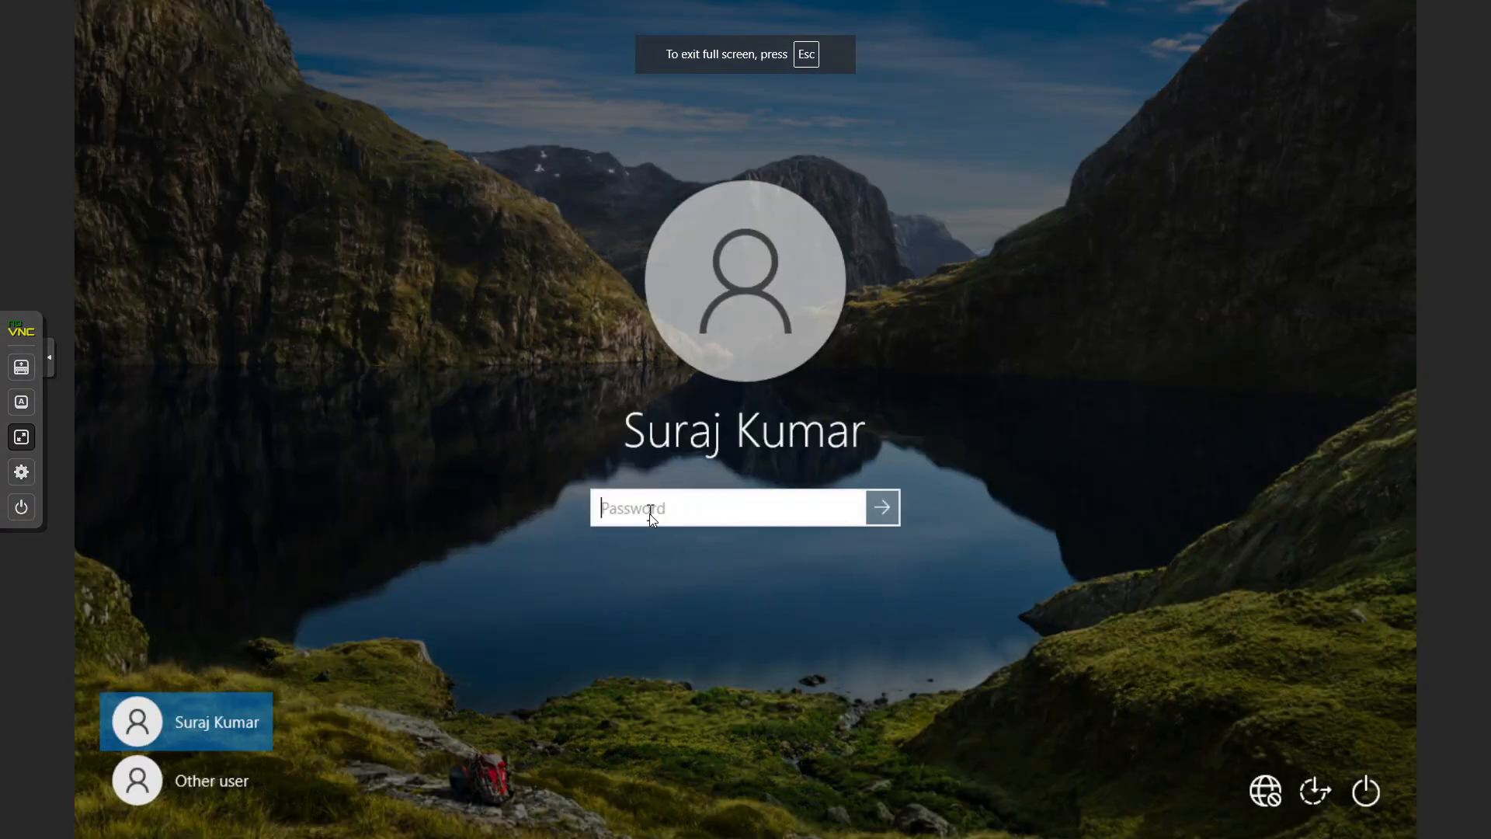
text(••••••••••••)
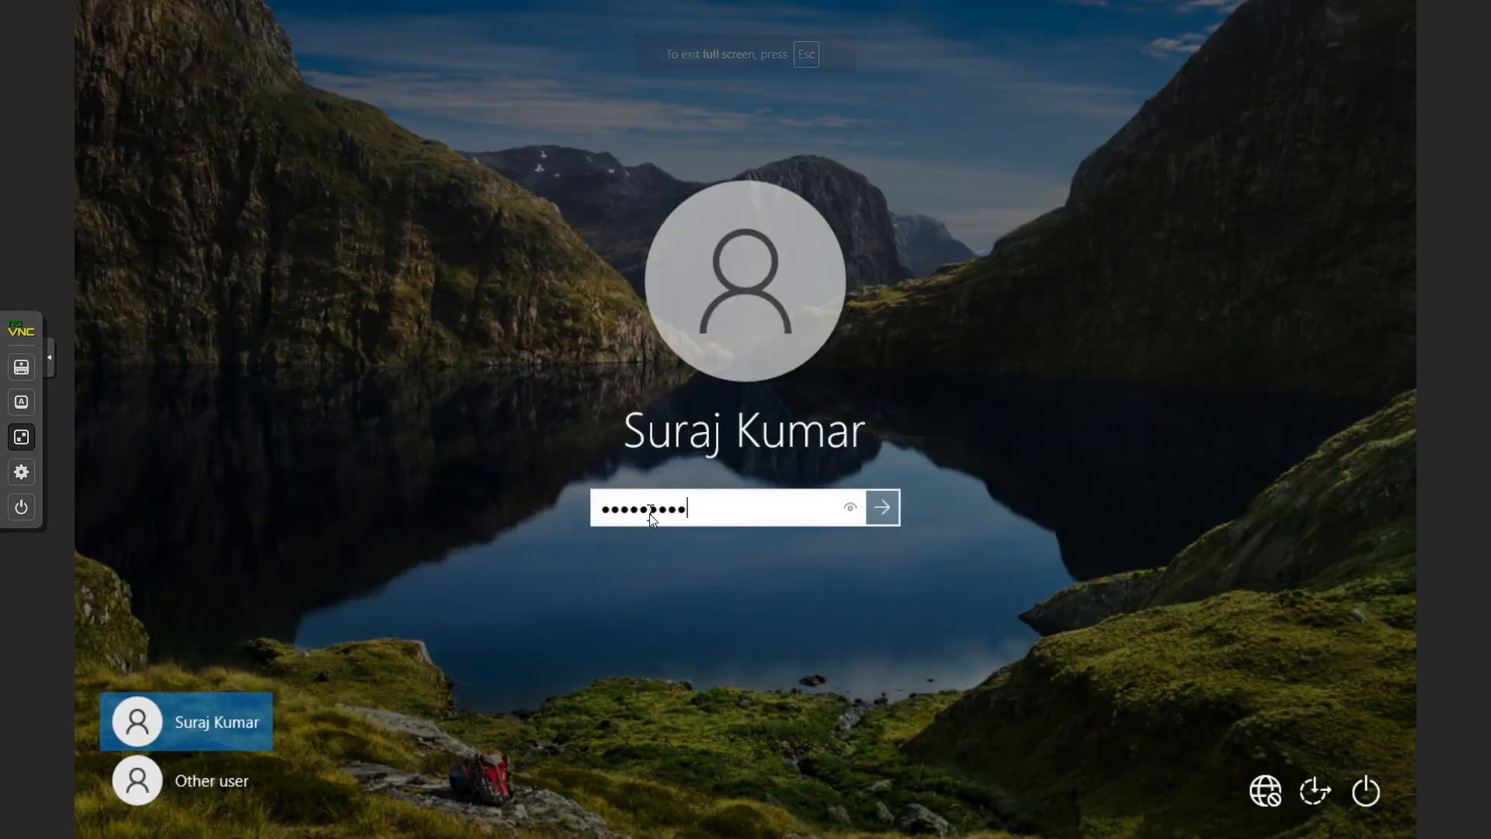
key(Return)
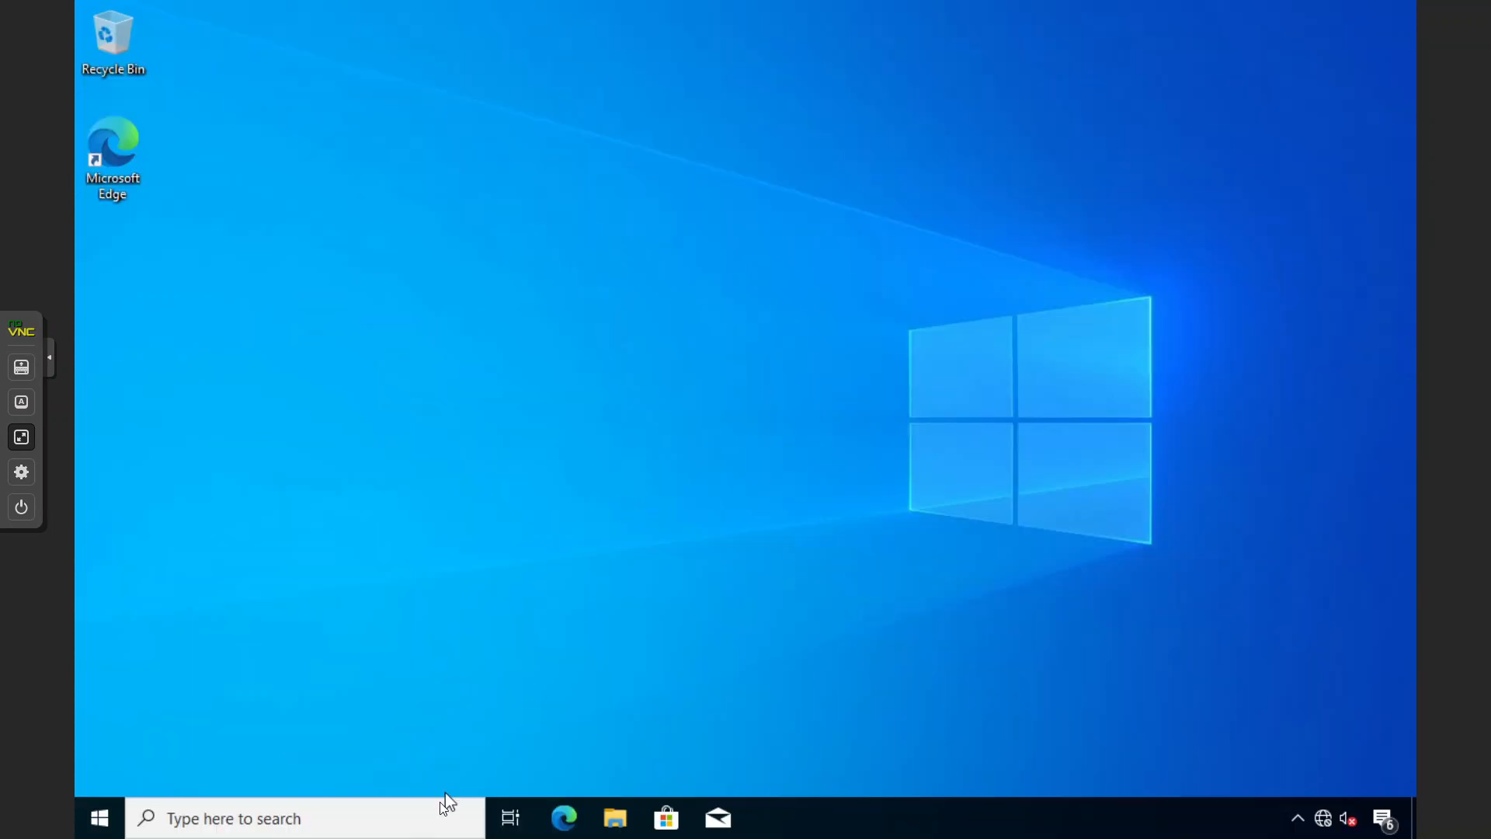
Step: Search for cmd and open Command Prompt on Client-1
click(409, 817)
text(cmd)
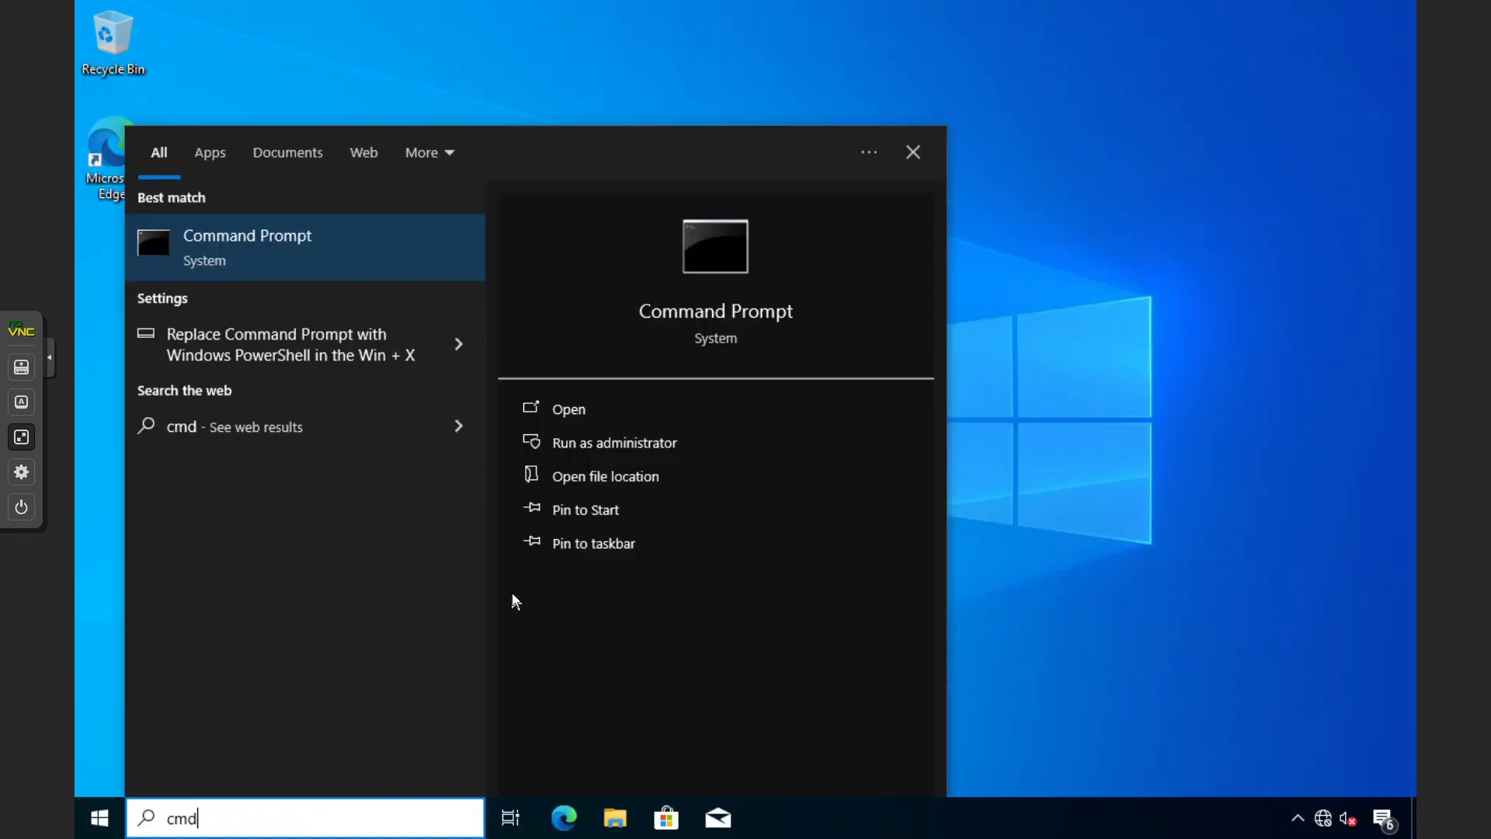
key(Return)
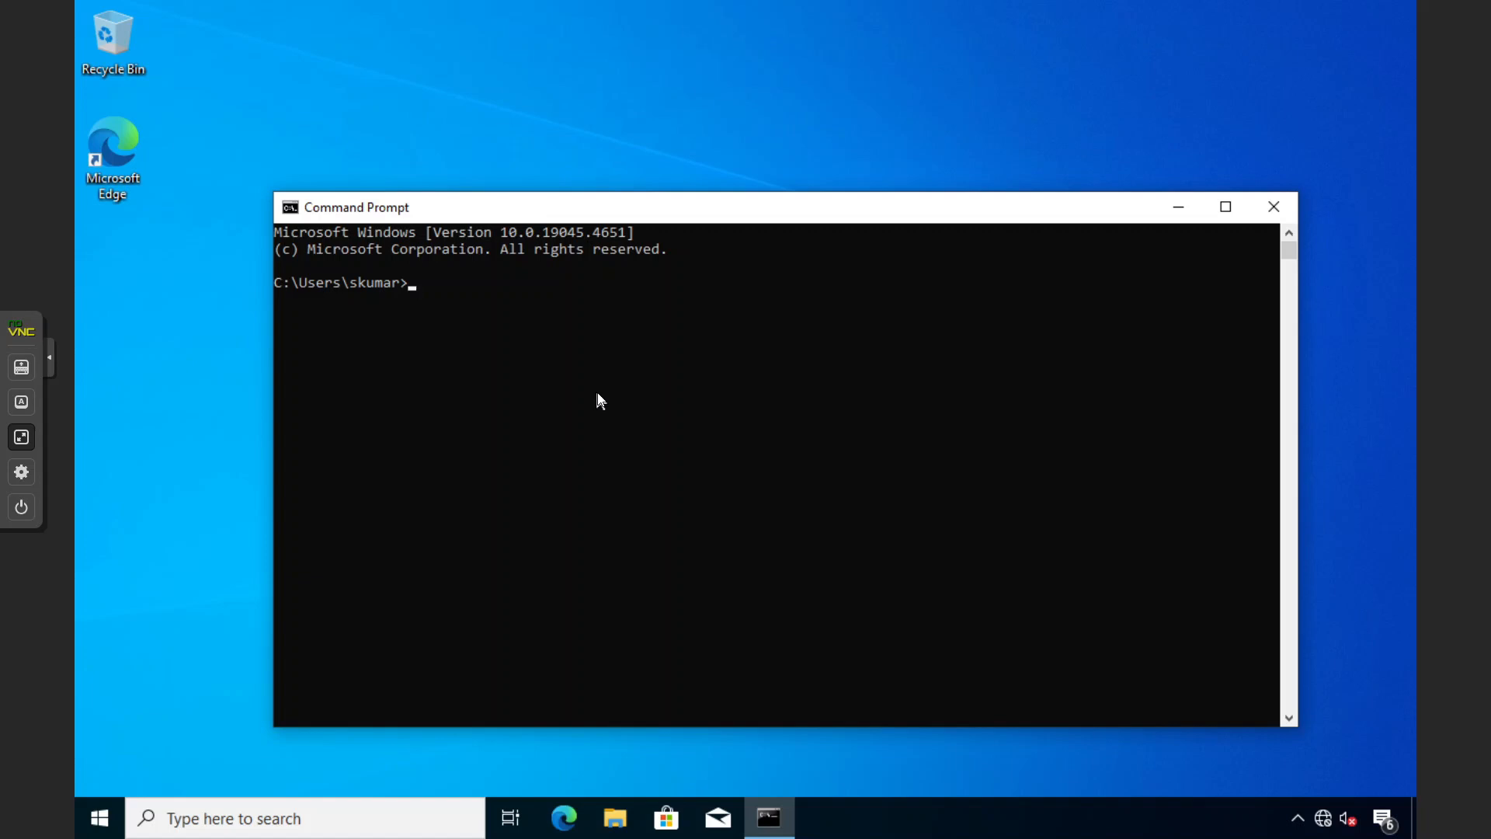
Step: Check name resolution and connectivity to the domain controller with nslookup dc-1 and ping dc-1, stopping the ping early
text(nslookup dc-1)
key(Return)
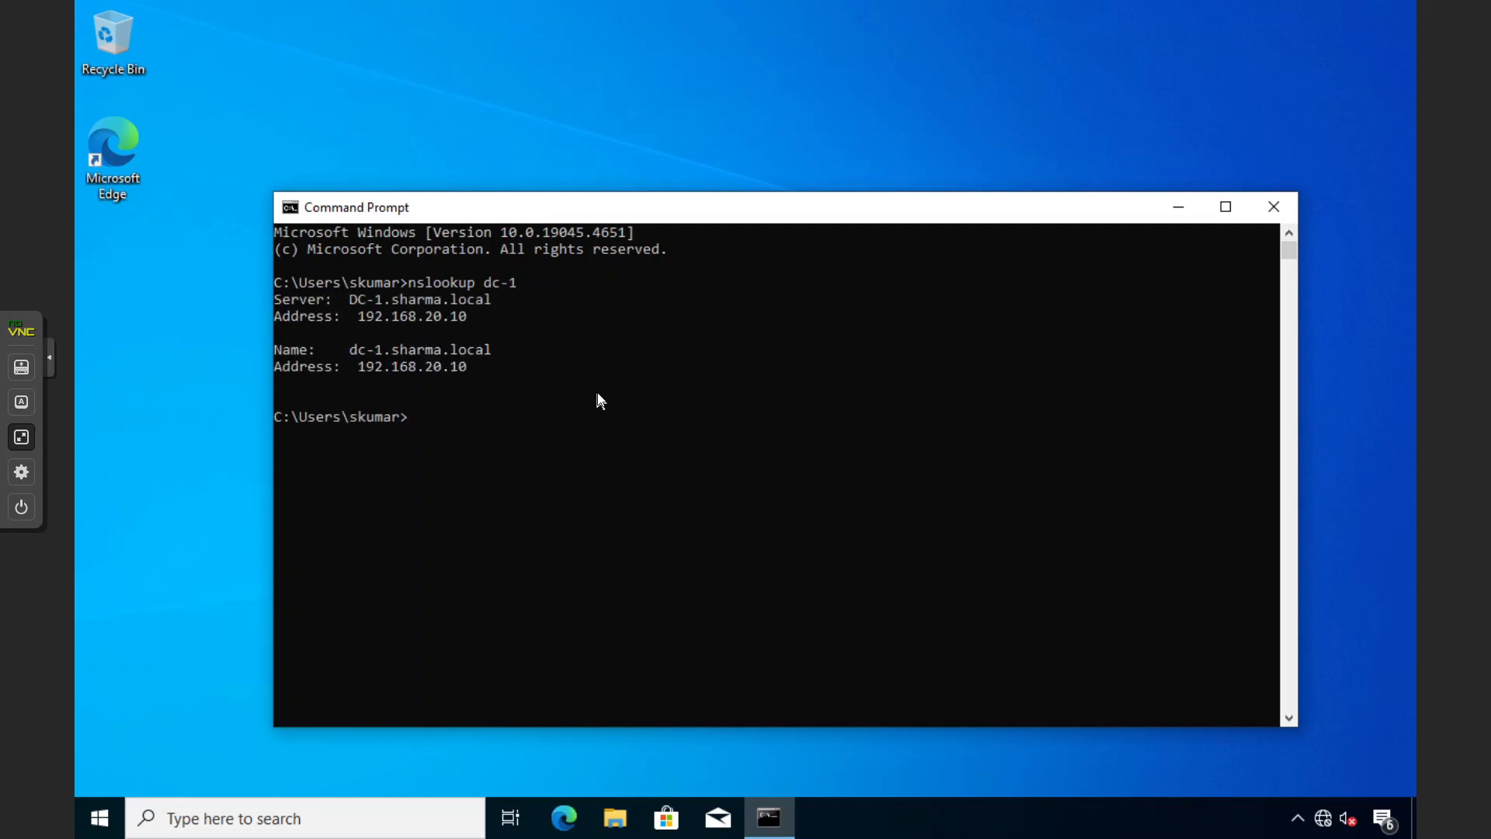
text(ping dc-1)
key(Return)
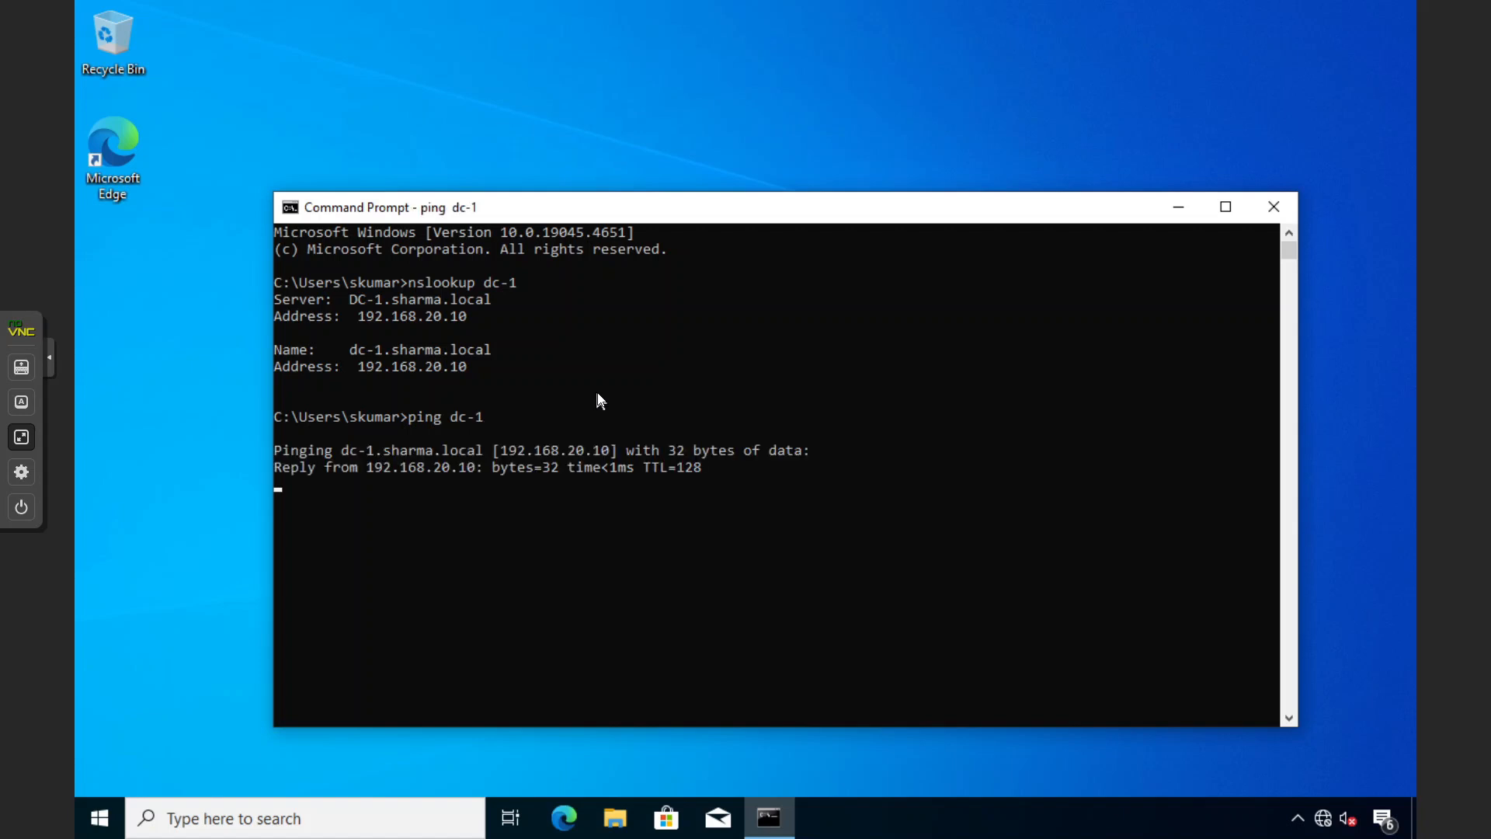
key(ctrl+c)
Step: Clear the Command Prompt output with cls
text(clear)
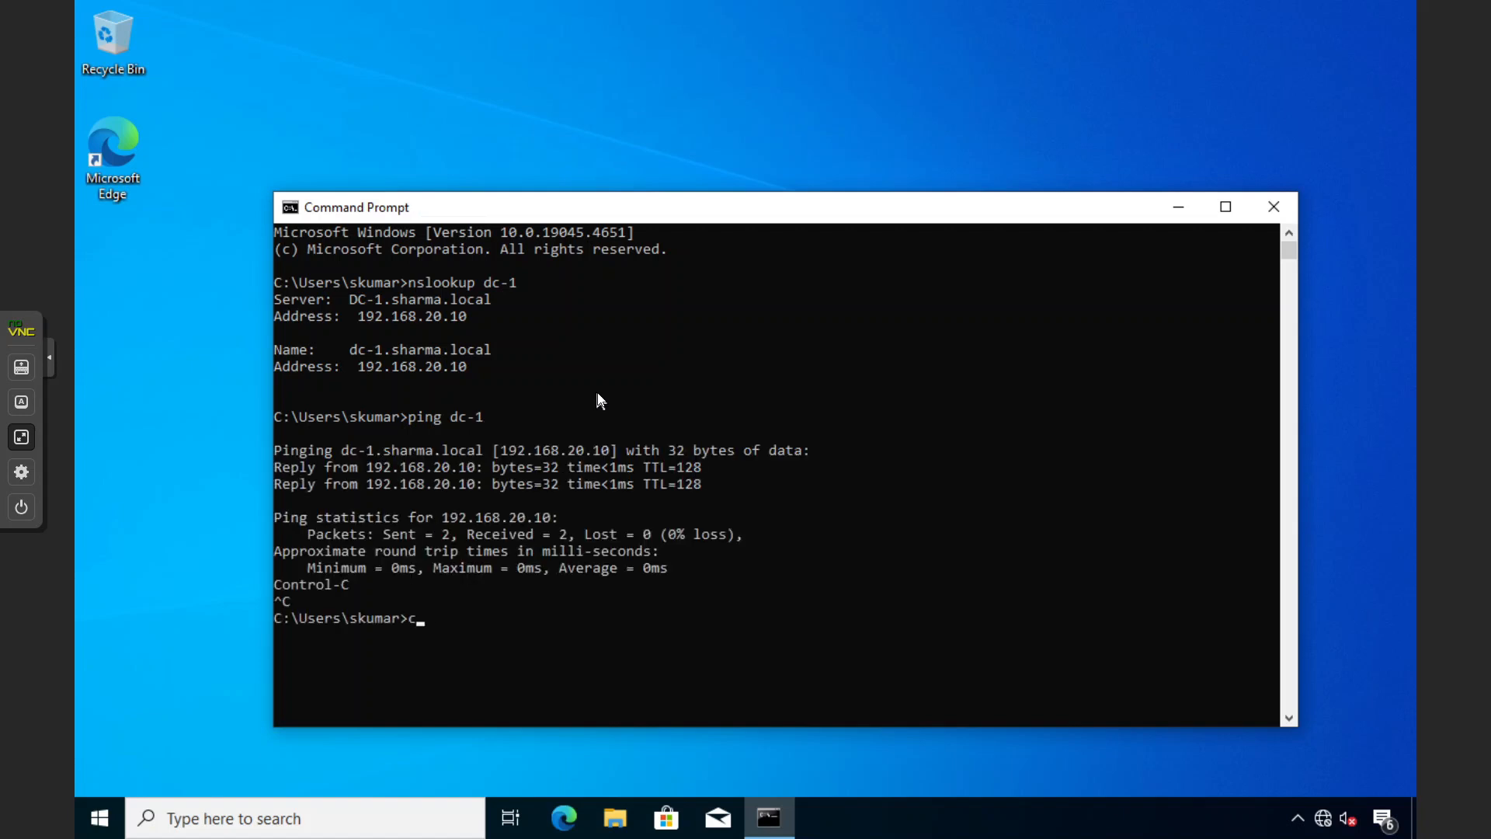
key(Return)
text(cls)
key(Return)
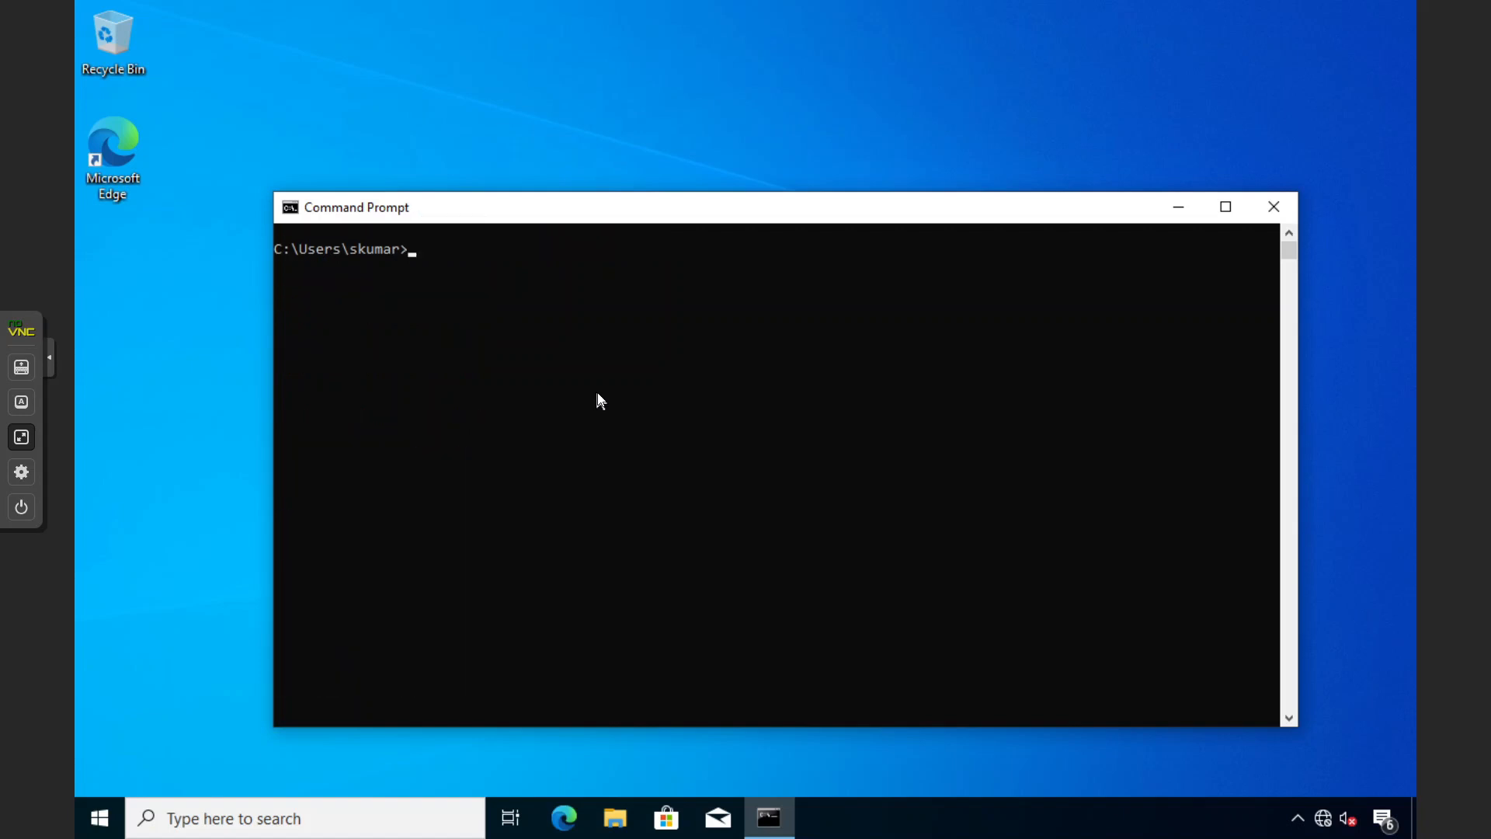
text(gu)
text(pupdate /forc)
text(e)
key(Return)
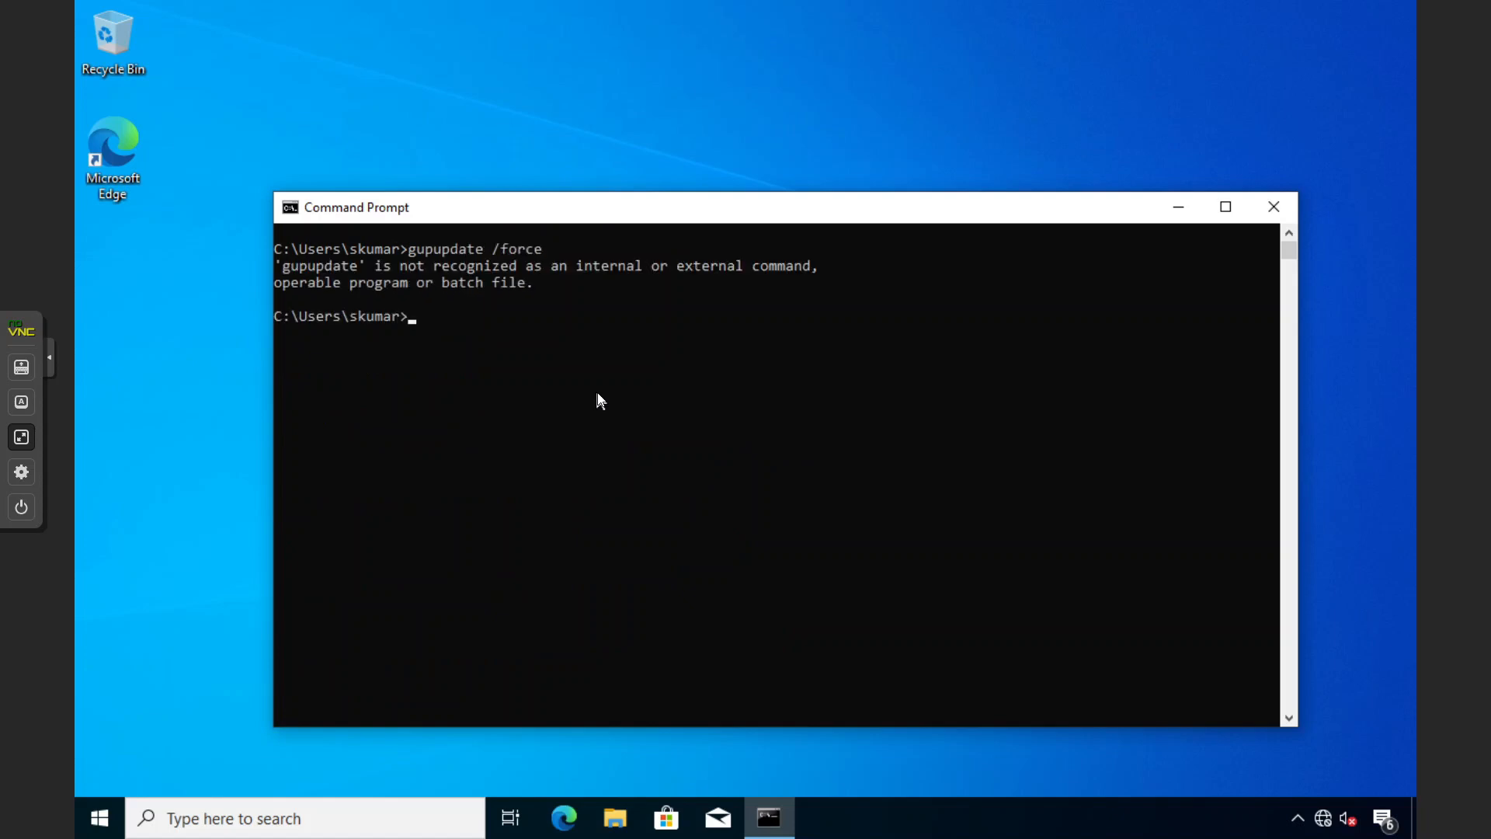
Step: Force a Group Policy refresh on Client-1 with gpupdate /force
text(gpupdate /force)
key(Return)
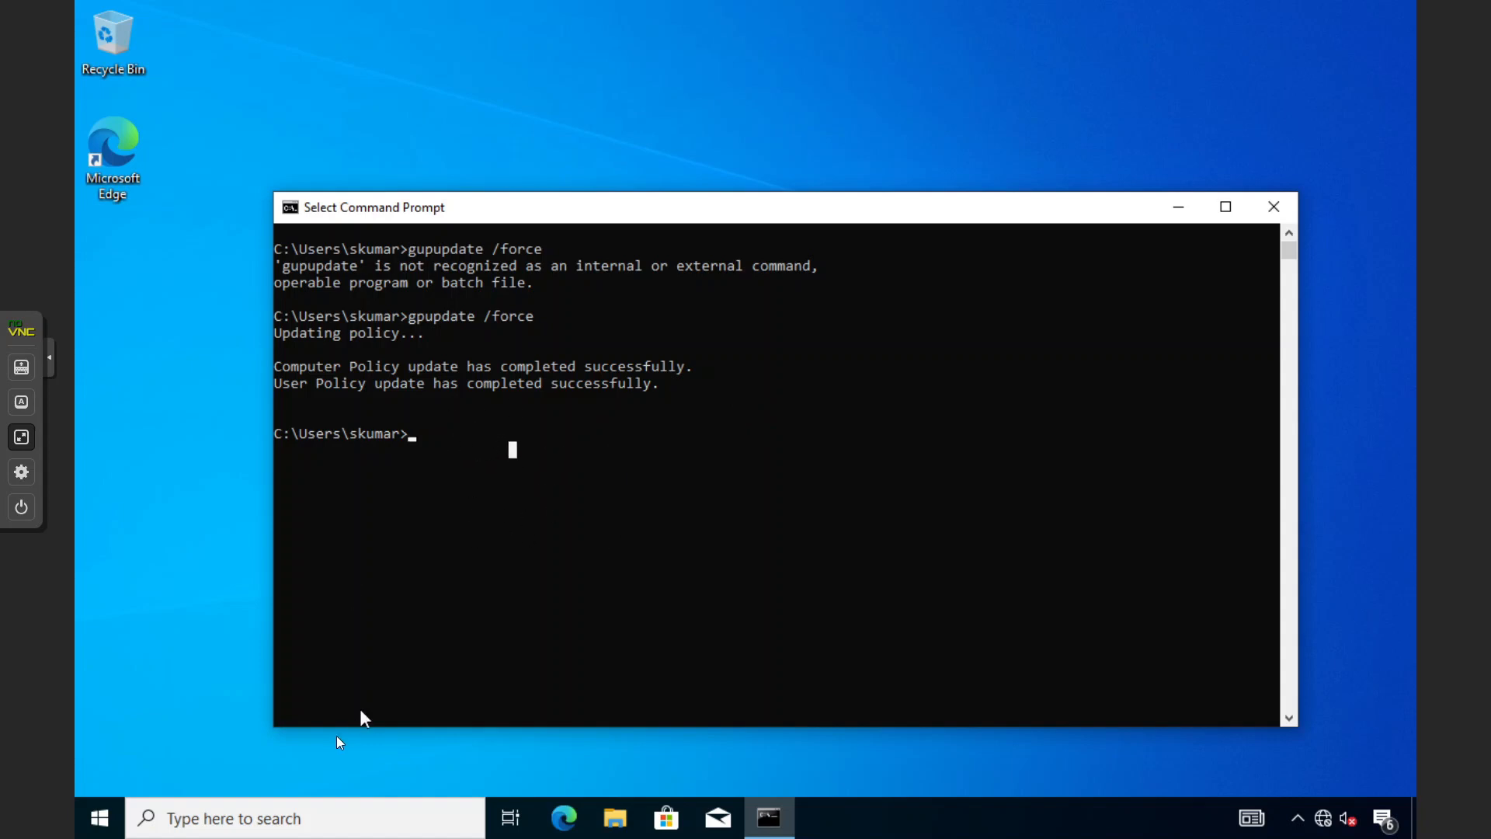
Step: Search for reg and open Registry Editor on Client-1
click(256, 815)
text(reg)
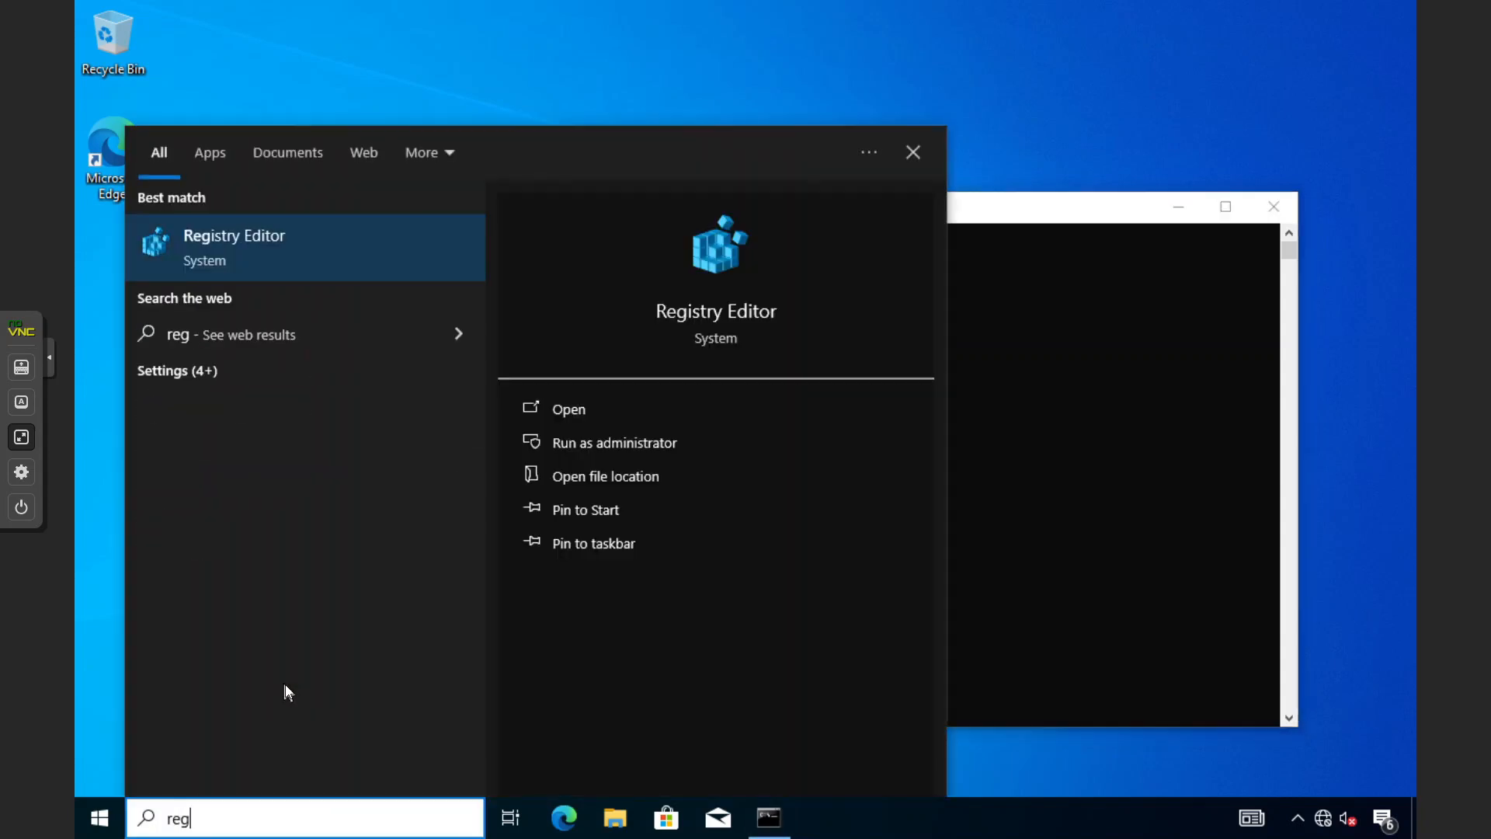
key(Return)
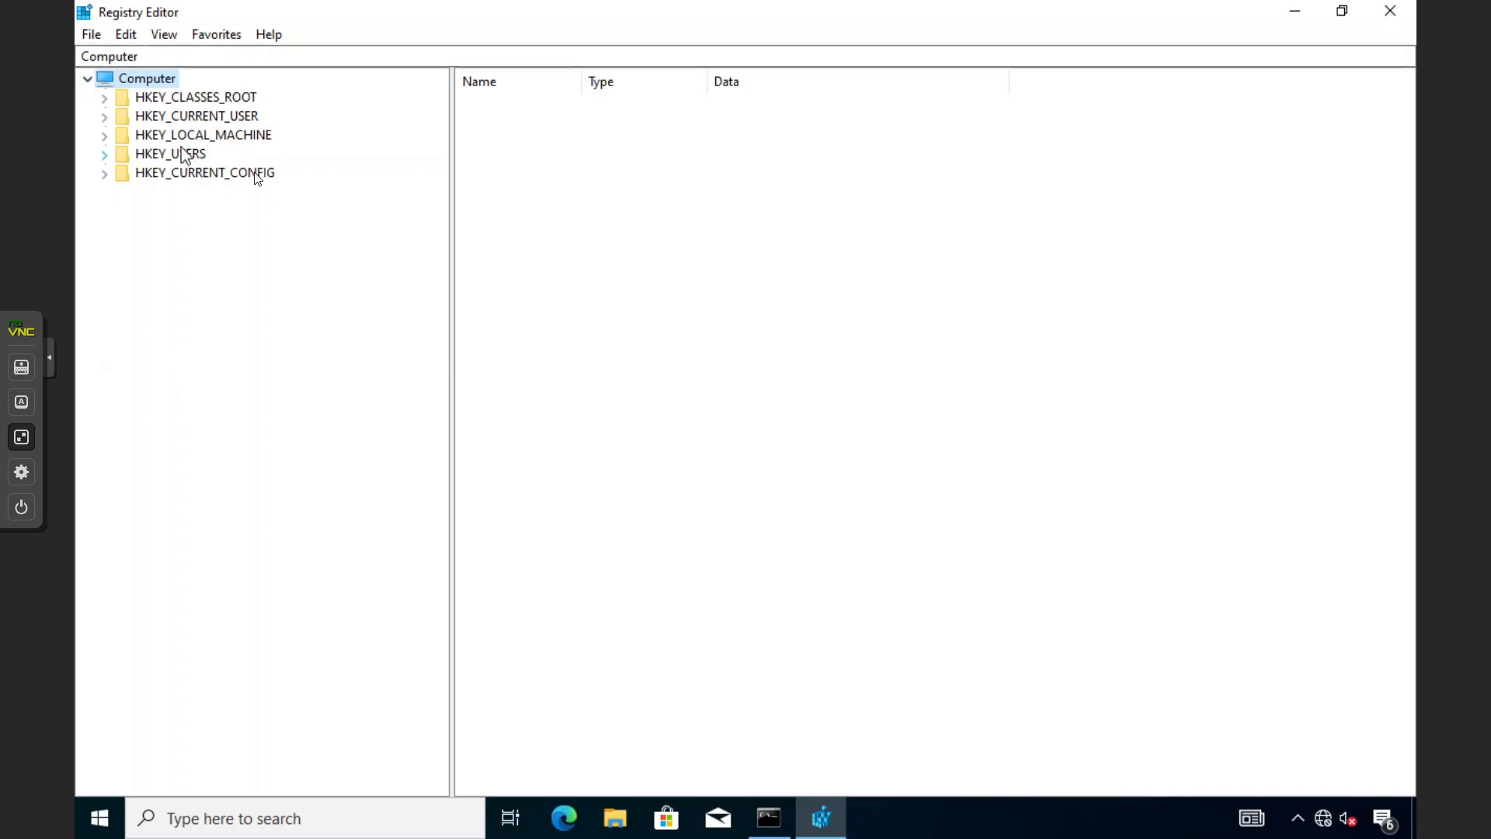
Step: Search for re and bring the already open Registry Editor back to the front
click(235, 810)
text(re)
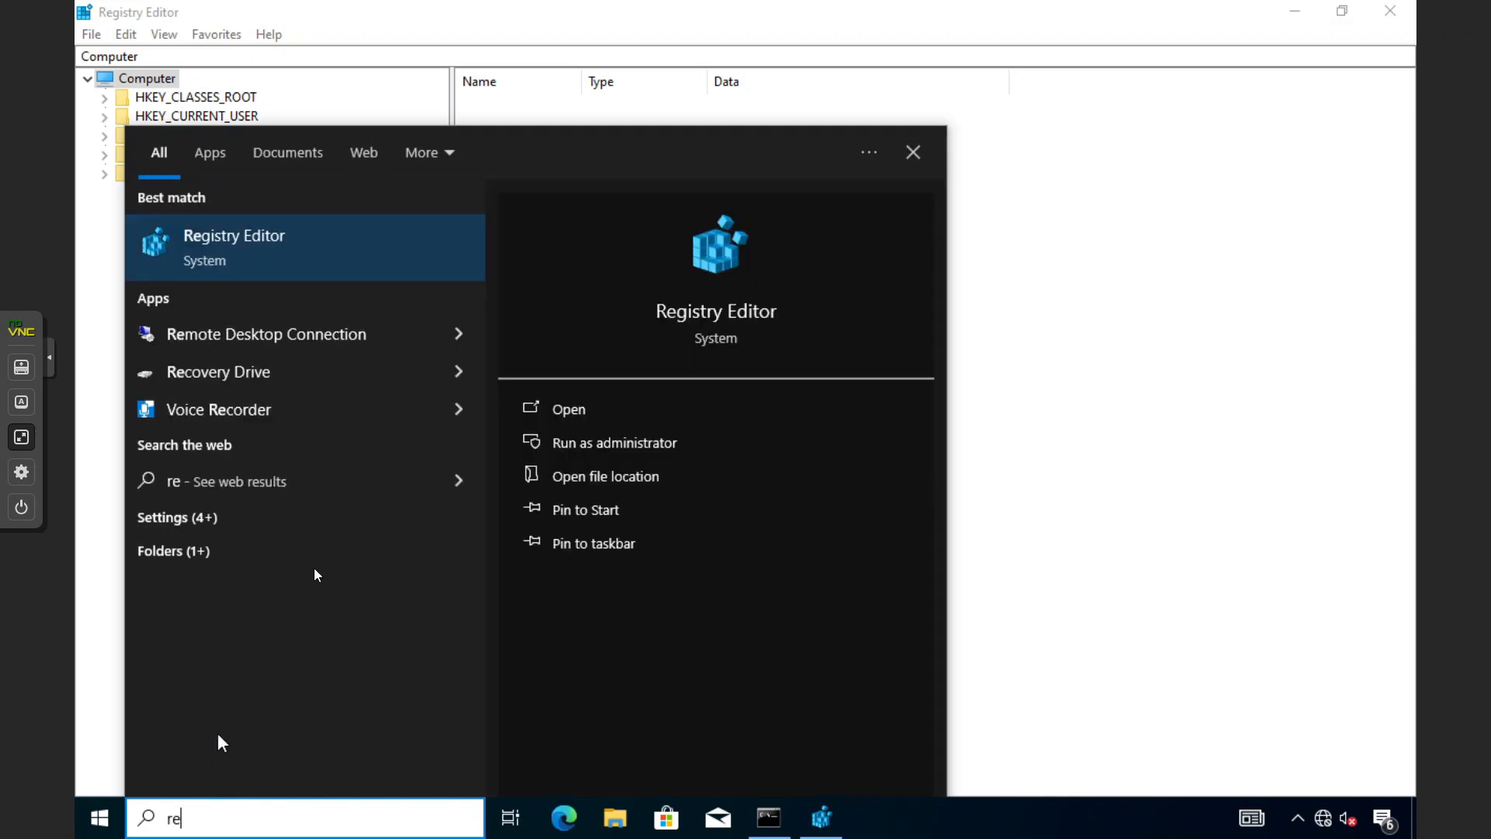
click(216, 247)
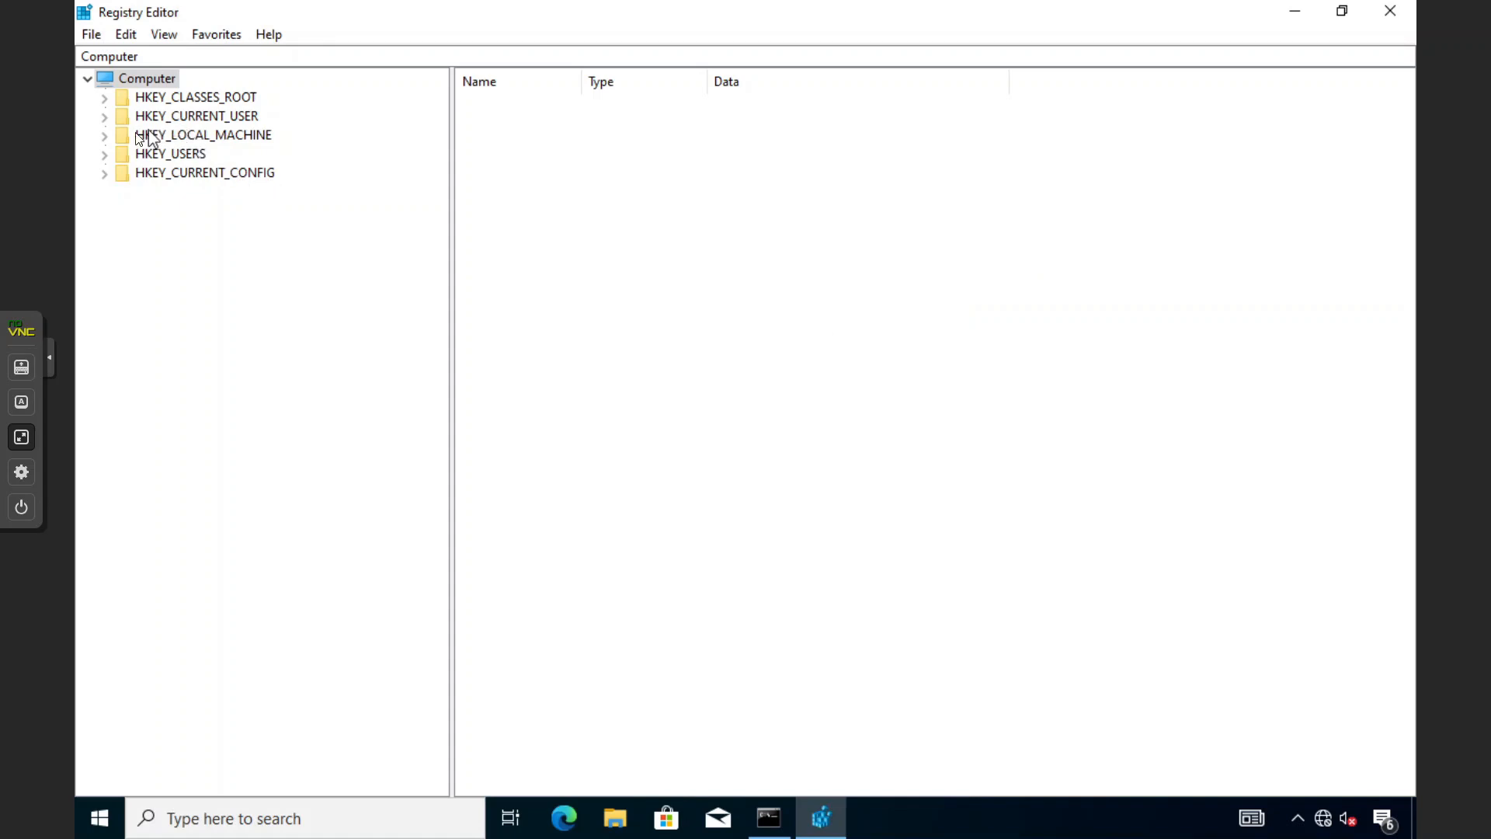
Step: Expand the registry tree down to HKEY_LOCAL_MACHINE\SOFTWARE\Policies\Microsoft\Windows
click(191, 136)
double_click(190, 133)
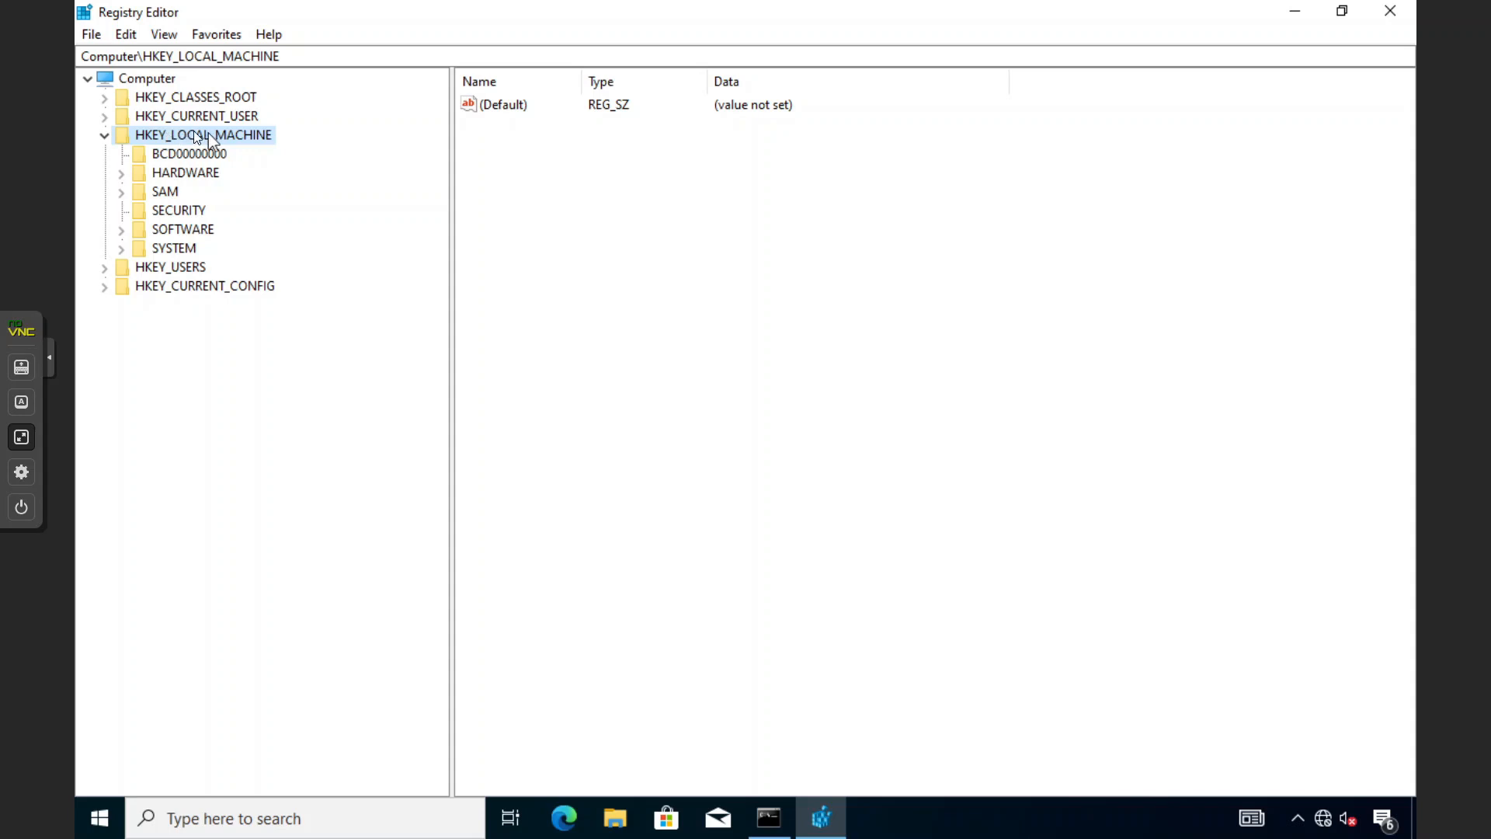
double_click(180, 230)
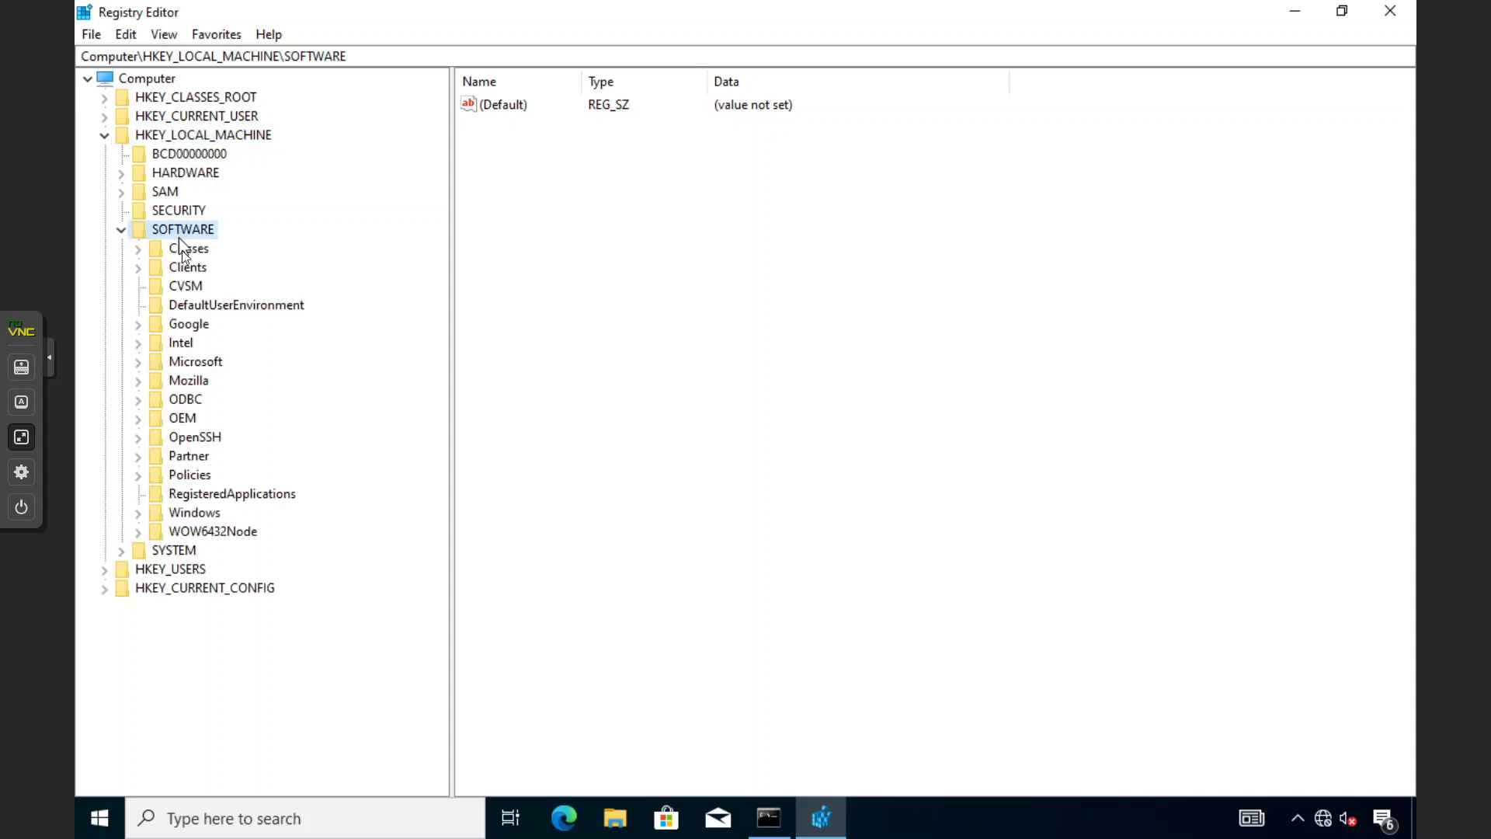
double_click(186, 475)
double_click(203, 495)
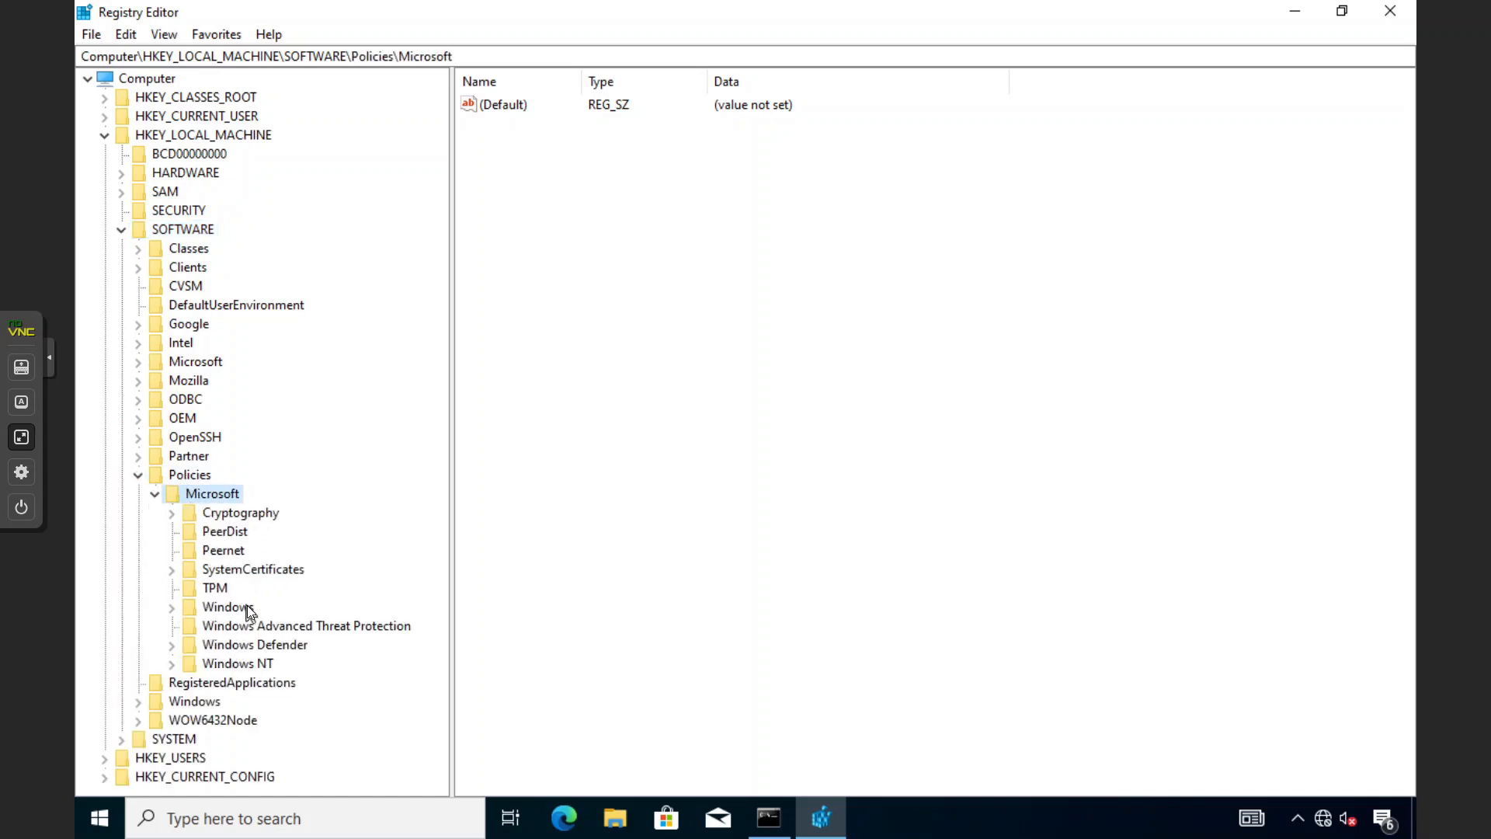
double_click(247, 607)
Step: Check the WUServer and WUStatusServer values in the WindowsUpdate policy key, and close Registry Editor
scroll(247, 614, up, 1)
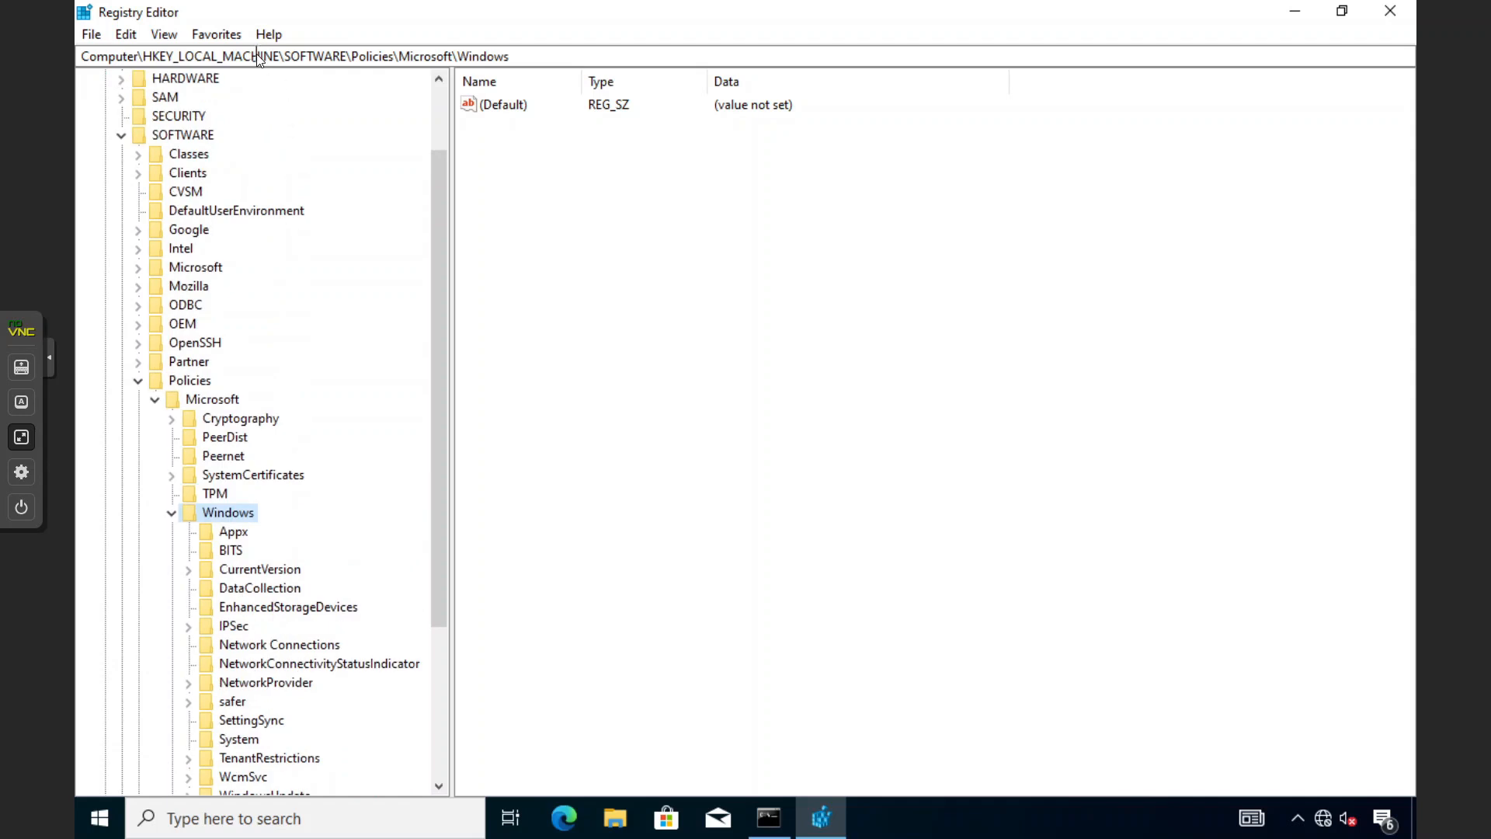
scroll(173, 177, up, 2)
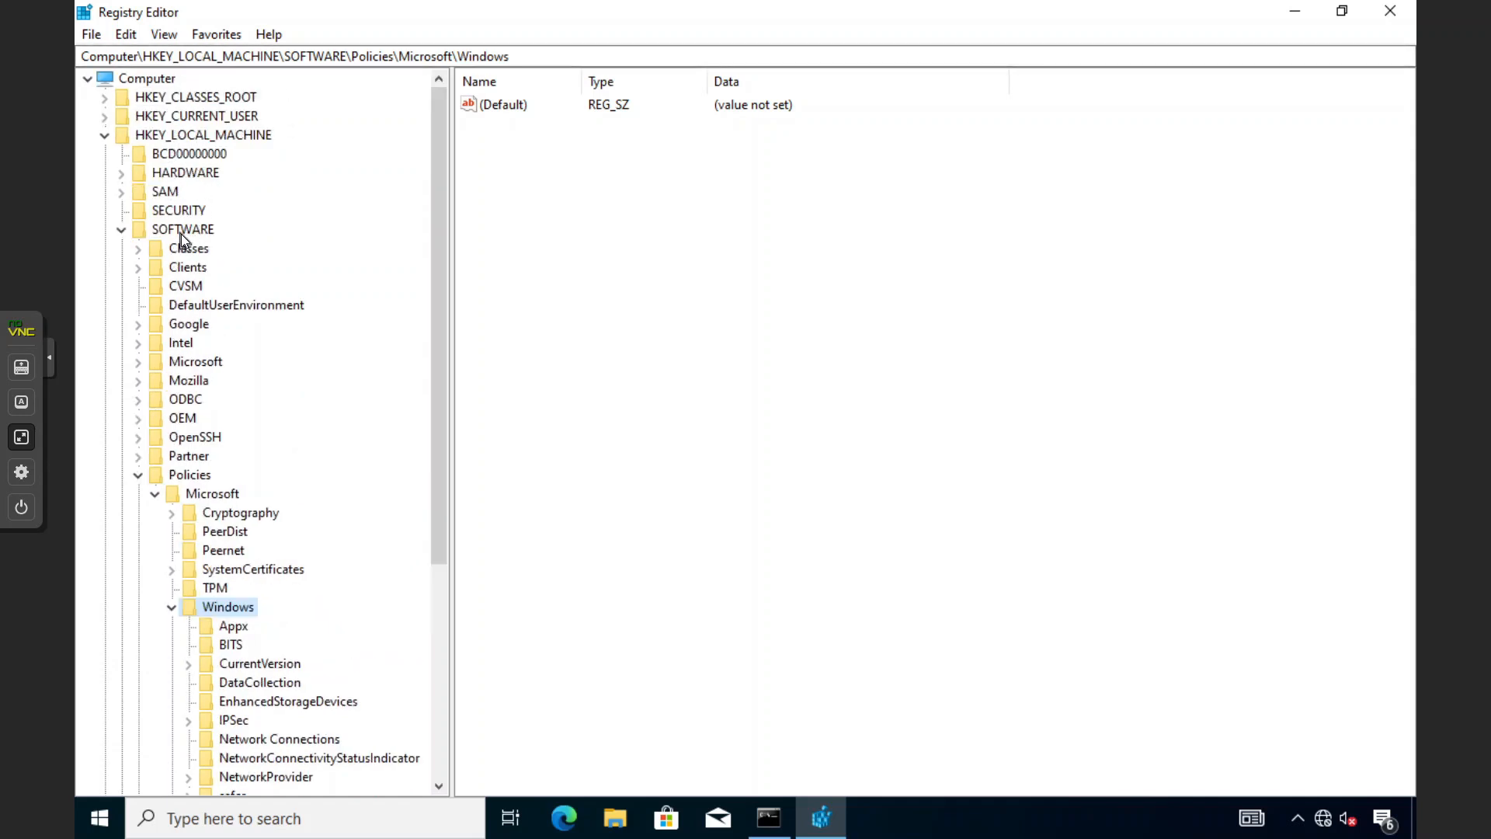
scroll(188, 319, down, 1)
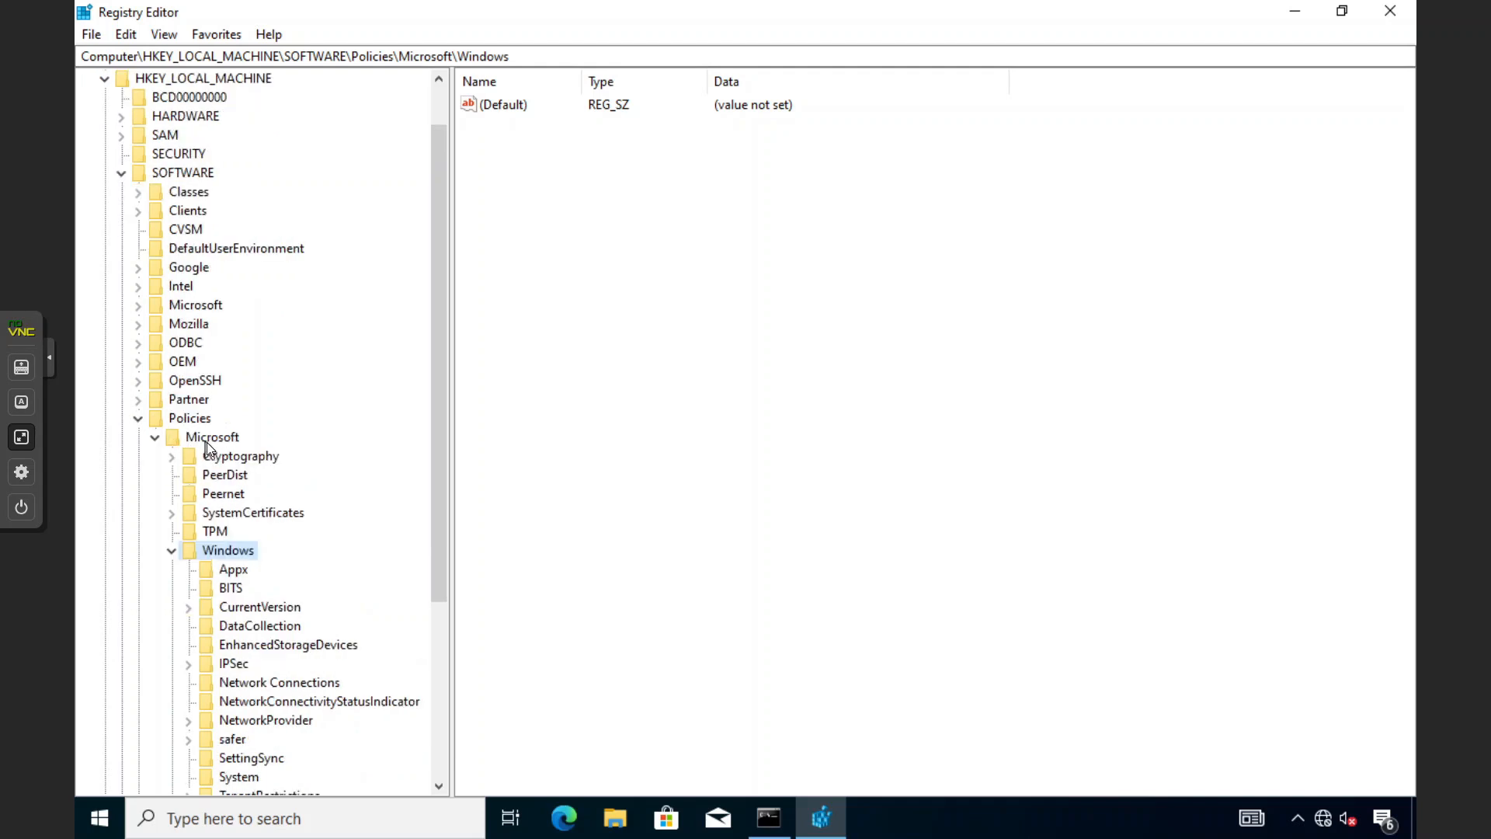
scroll(211, 455, down, 1)
scroll(211, 455, down, 1)
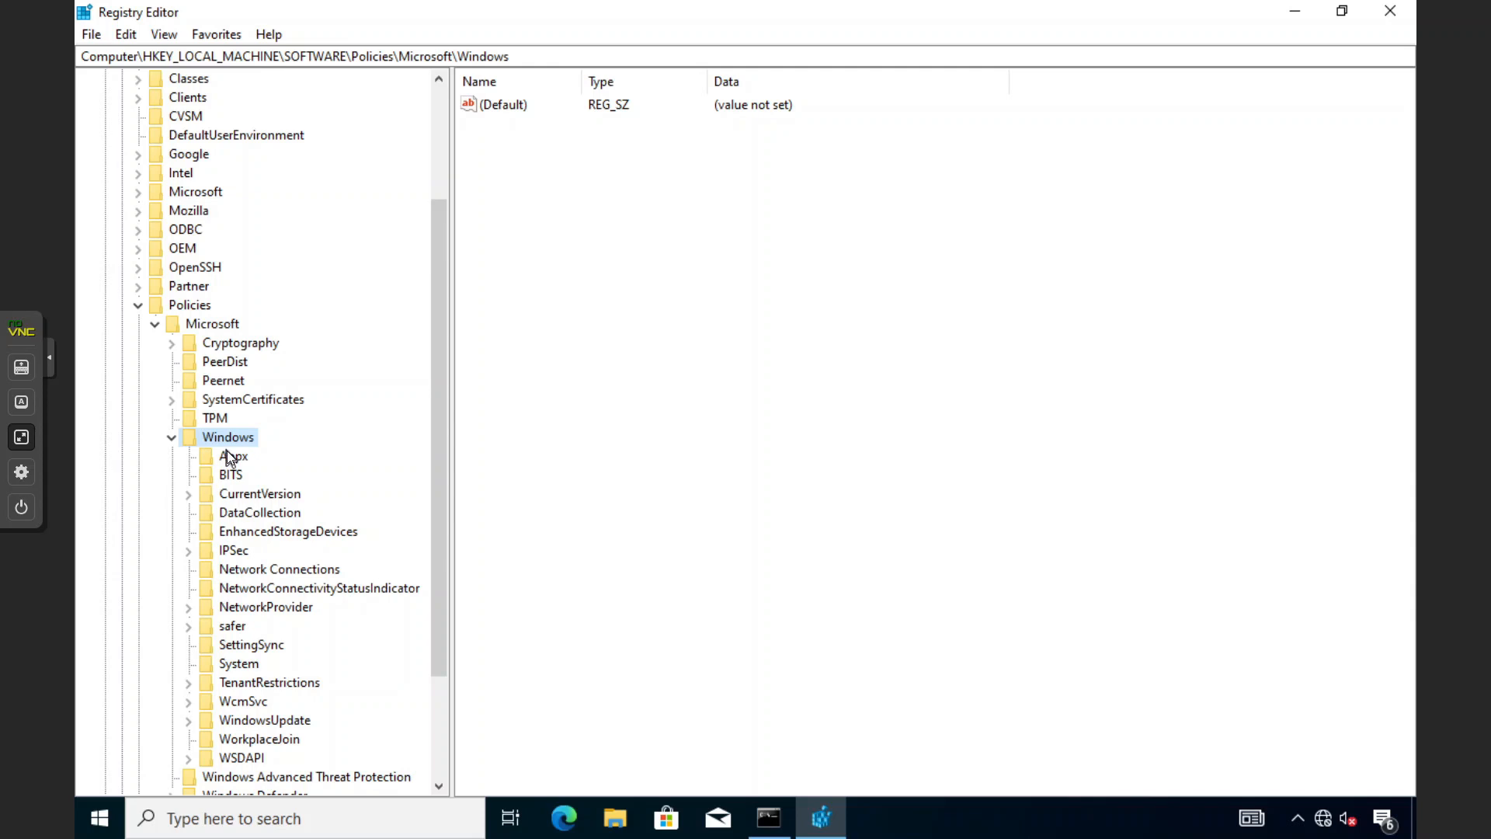
scroll(230, 453, down, 2)
click(251, 608)
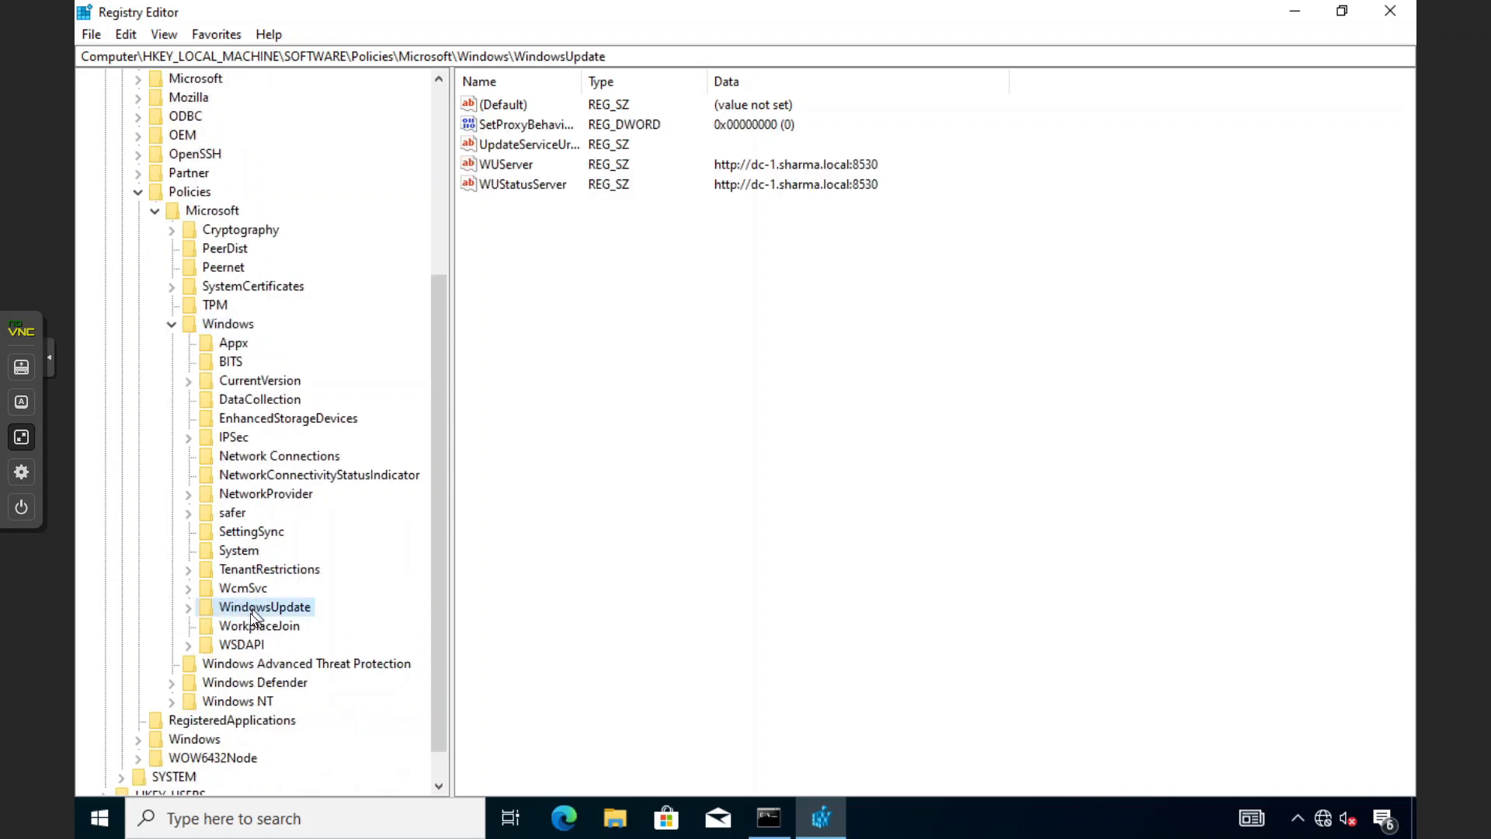
click(557, 203)
click(506, 166)
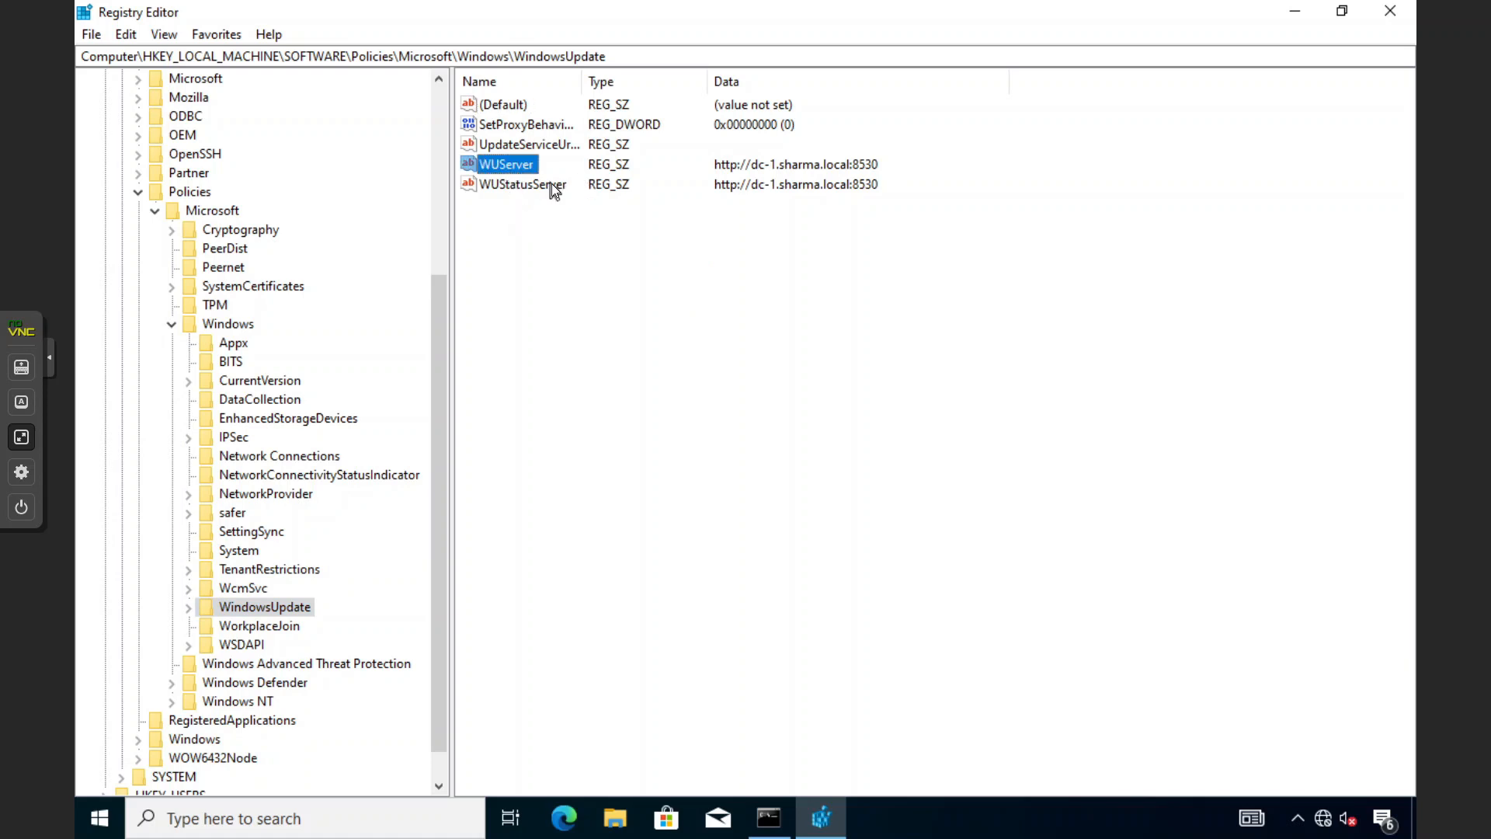
click(537, 189)
click(748, 212)
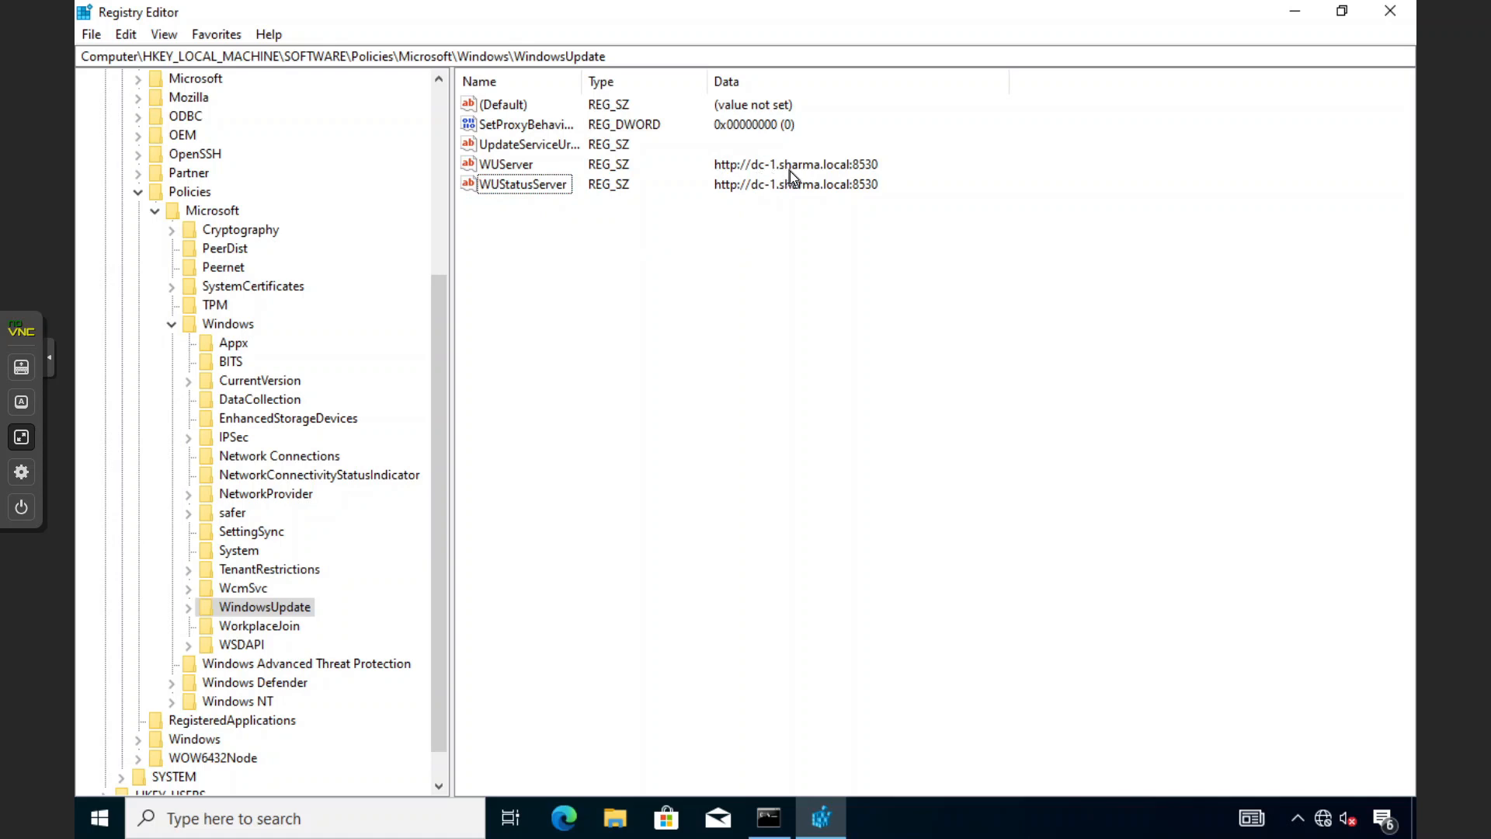
click(1388, 10)
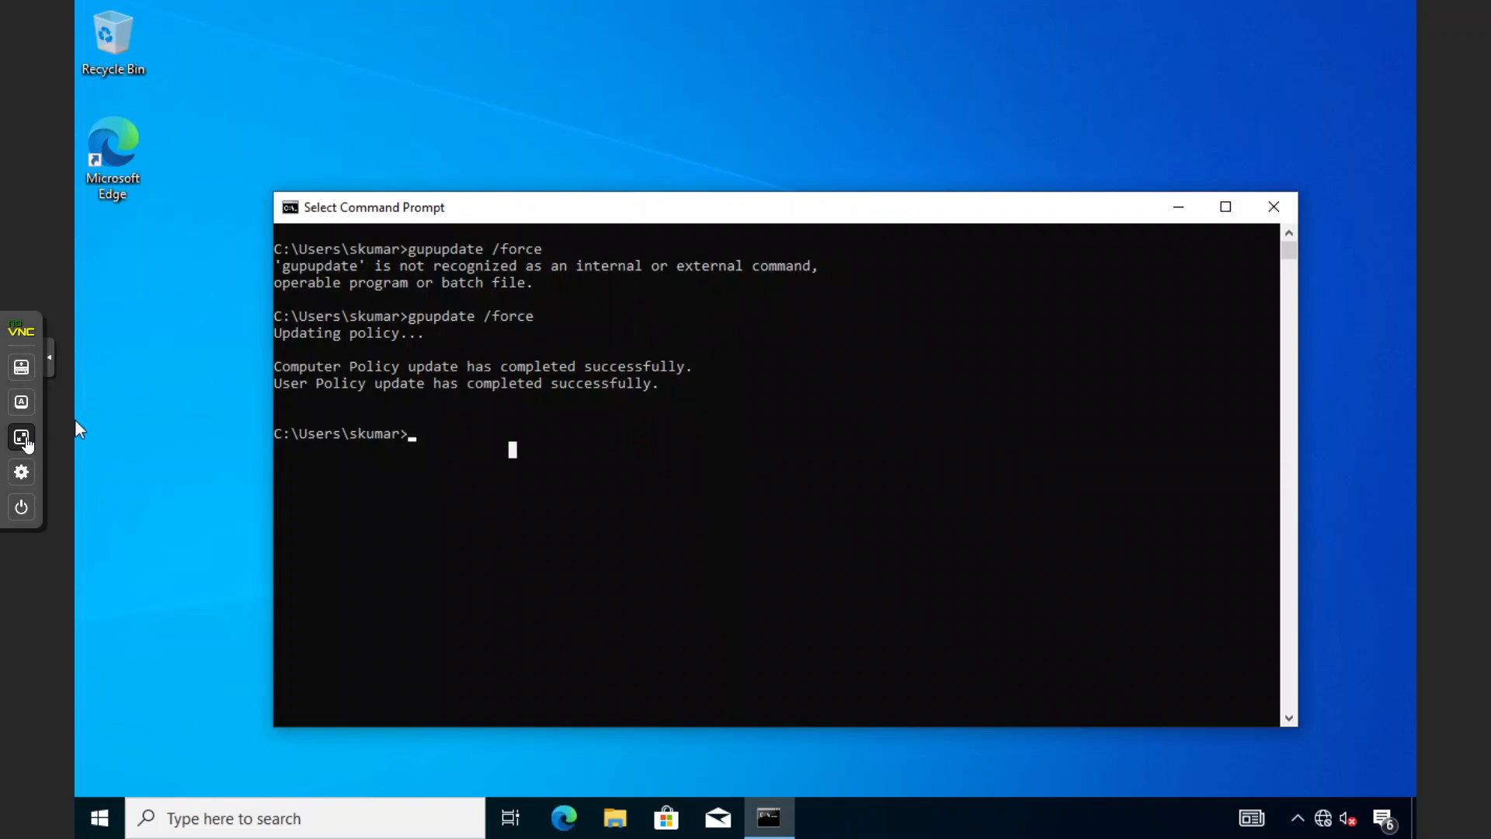
Step: Switch from Client-1 to the DC-1 console in full screen and close Group Policy Management
click(21, 436)
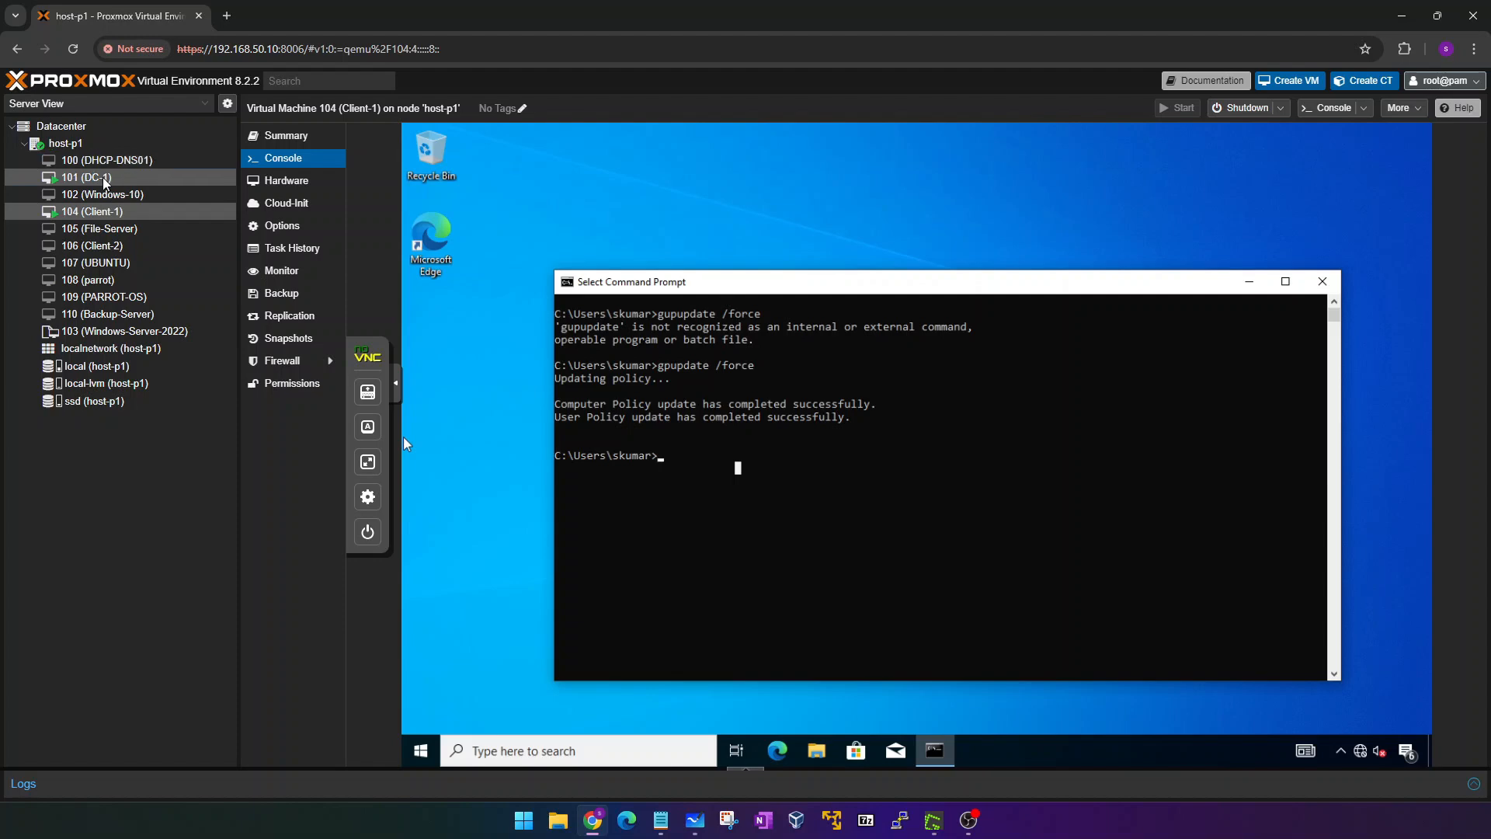
click(109, 178)
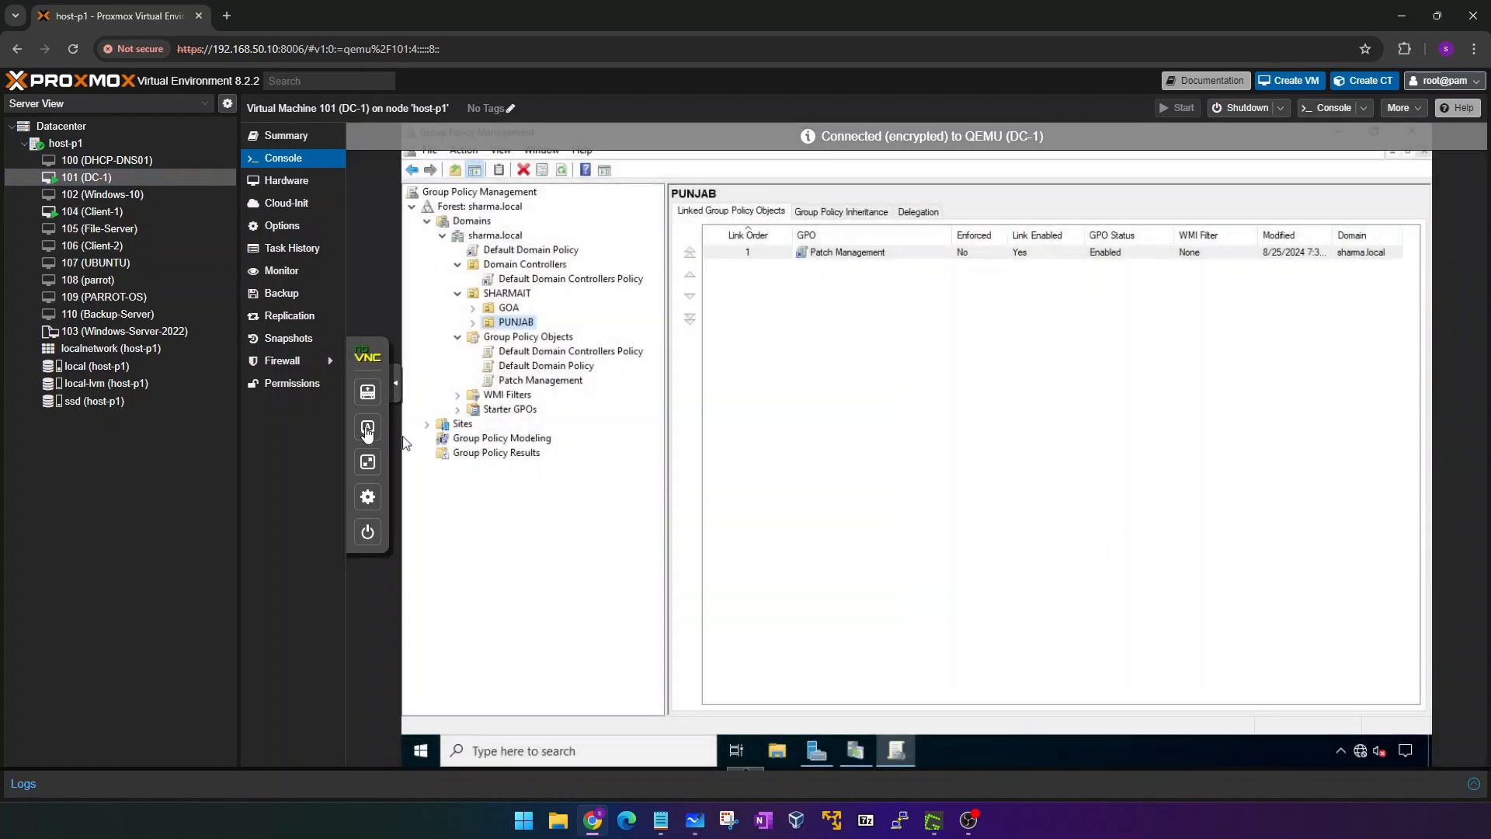
click(367, 464)
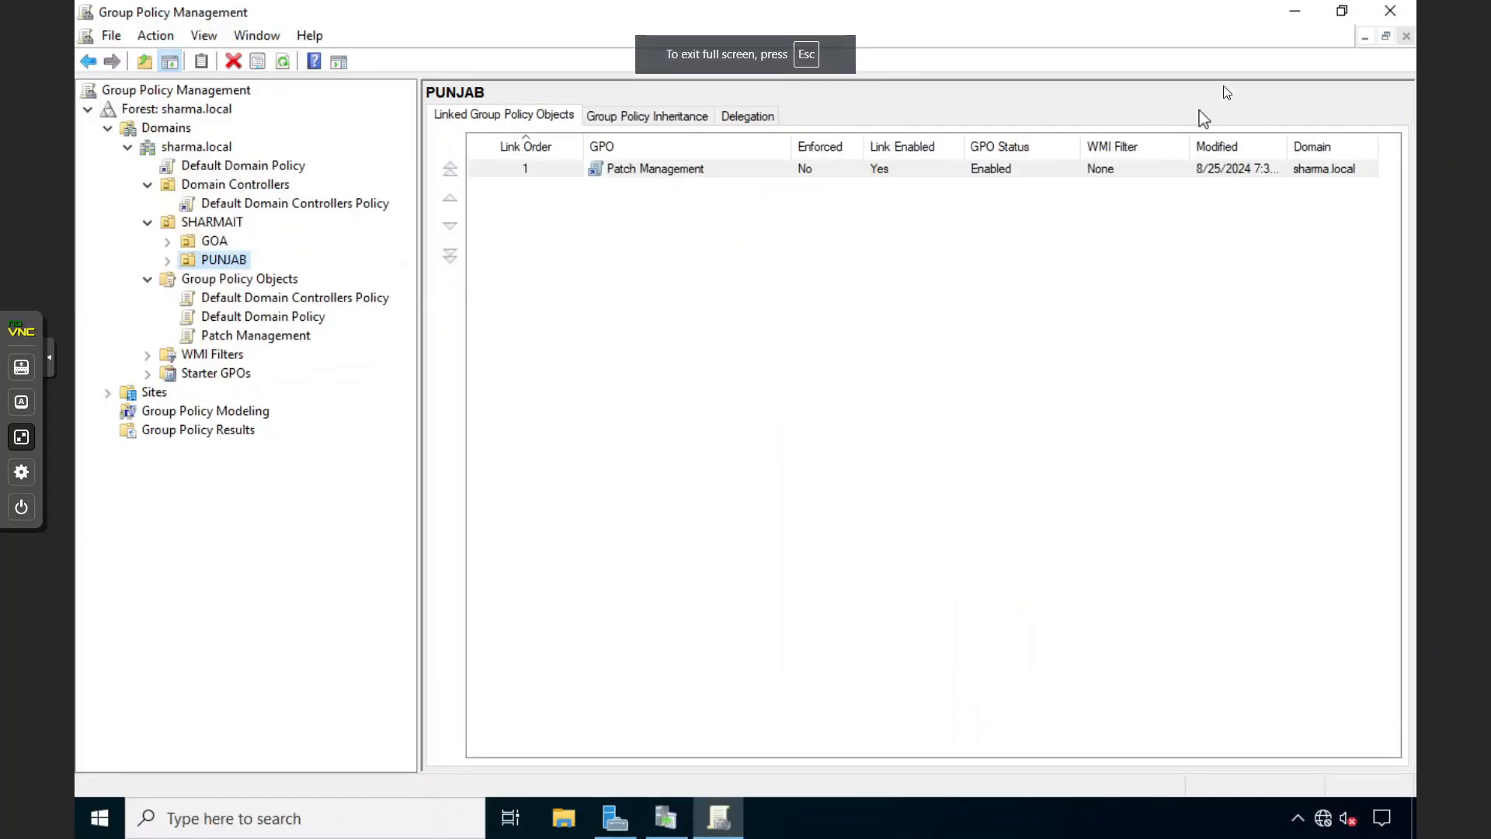
click(1385, 18)
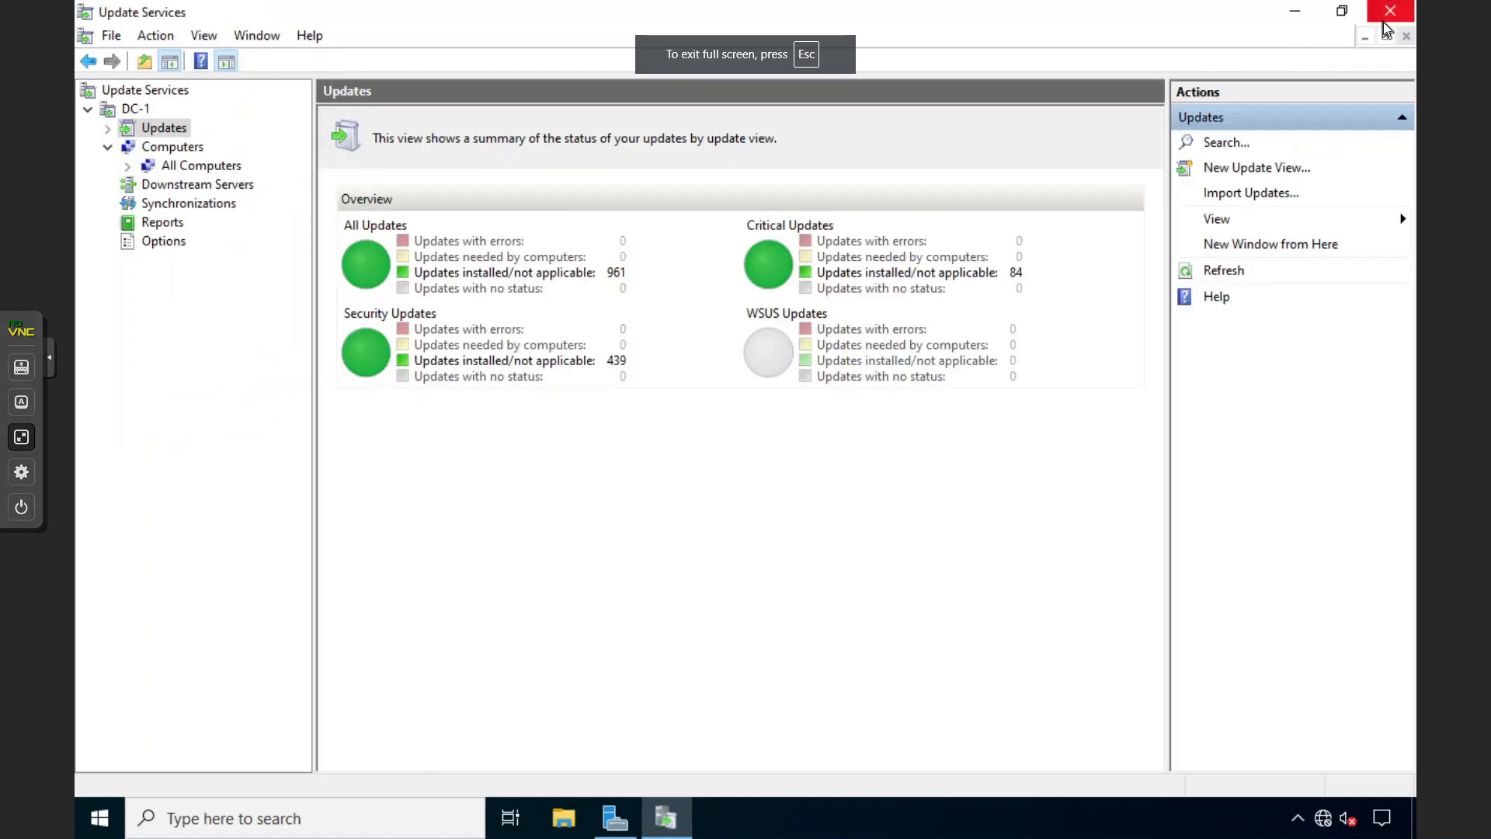
Step: Show the Unassigned Computers group in Update Services with its status filter set to Any
double_click(165, 166)
click(202, 186)
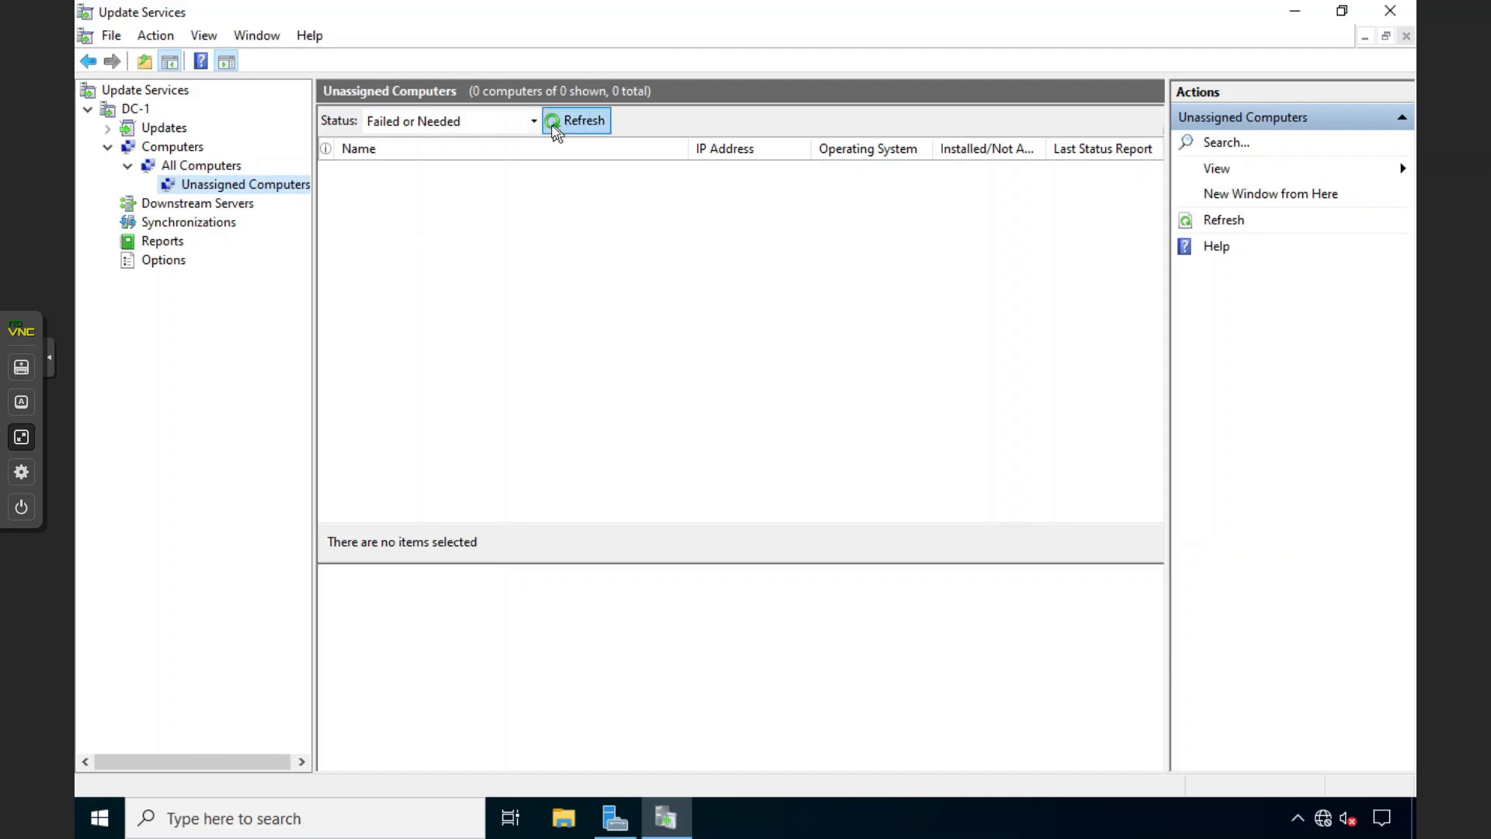
click(506, 128)
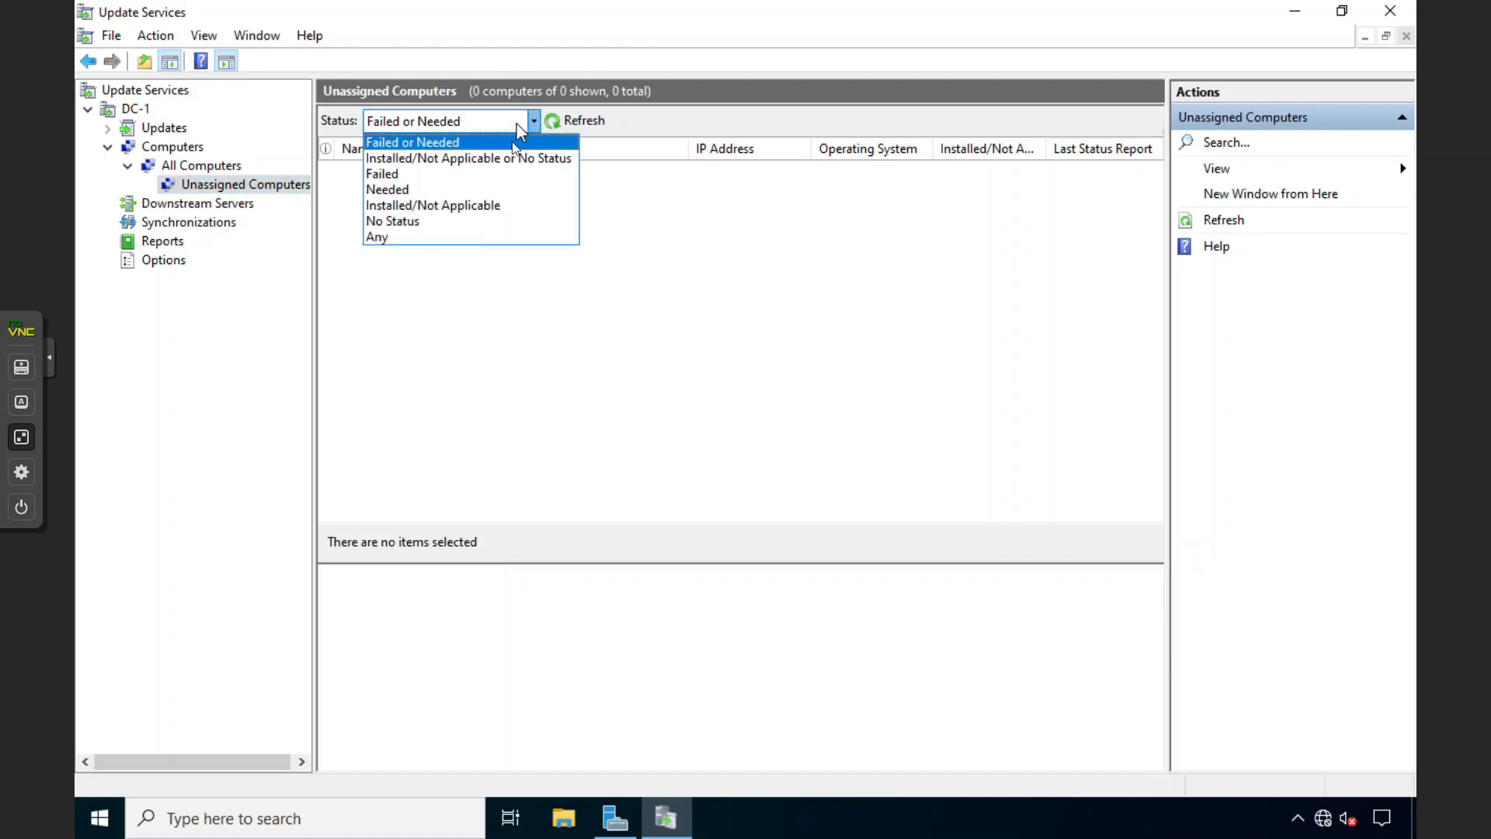
click(409, 237)
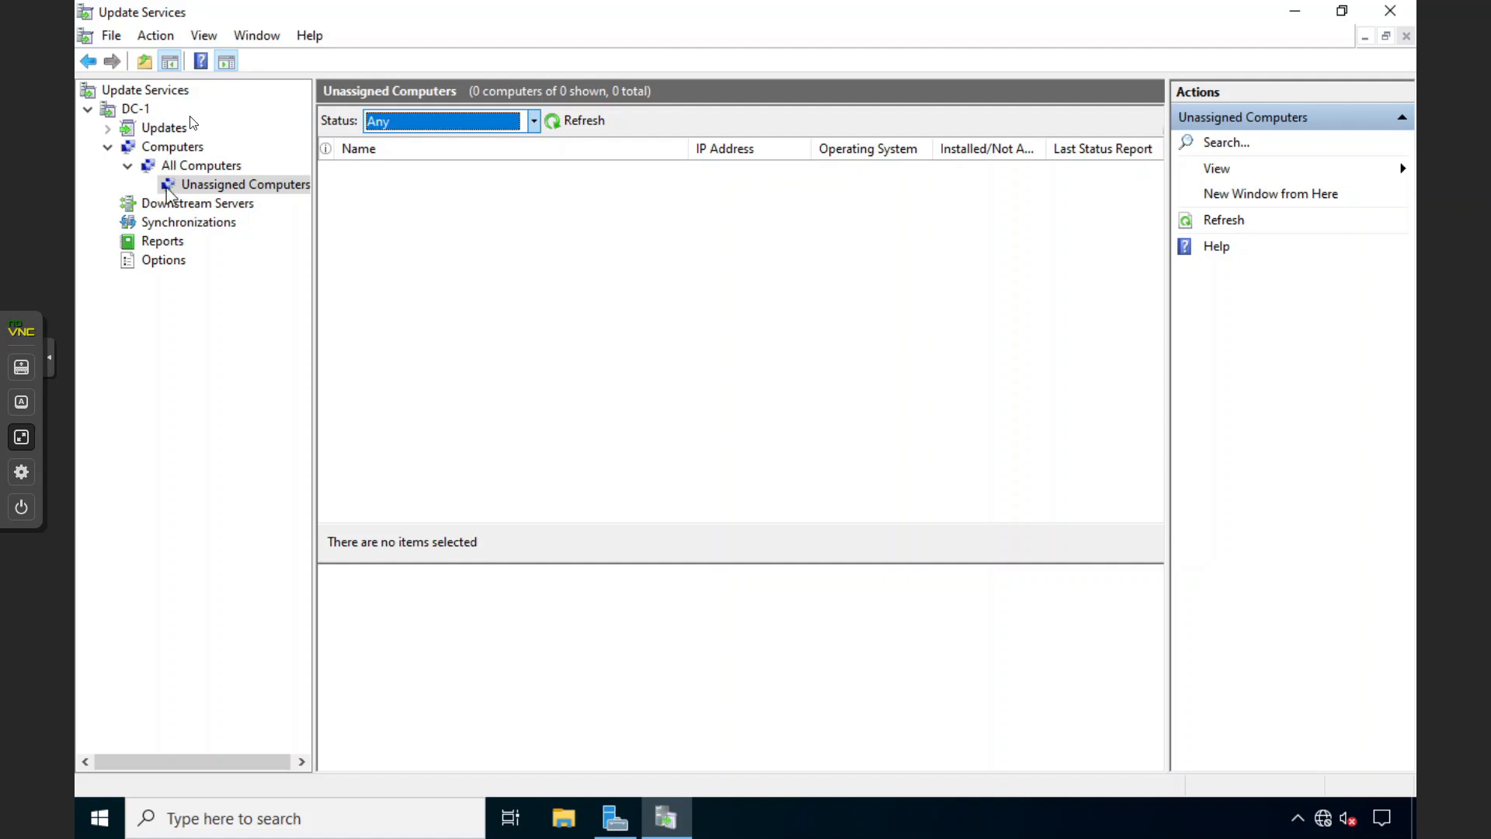
click(488, 189)
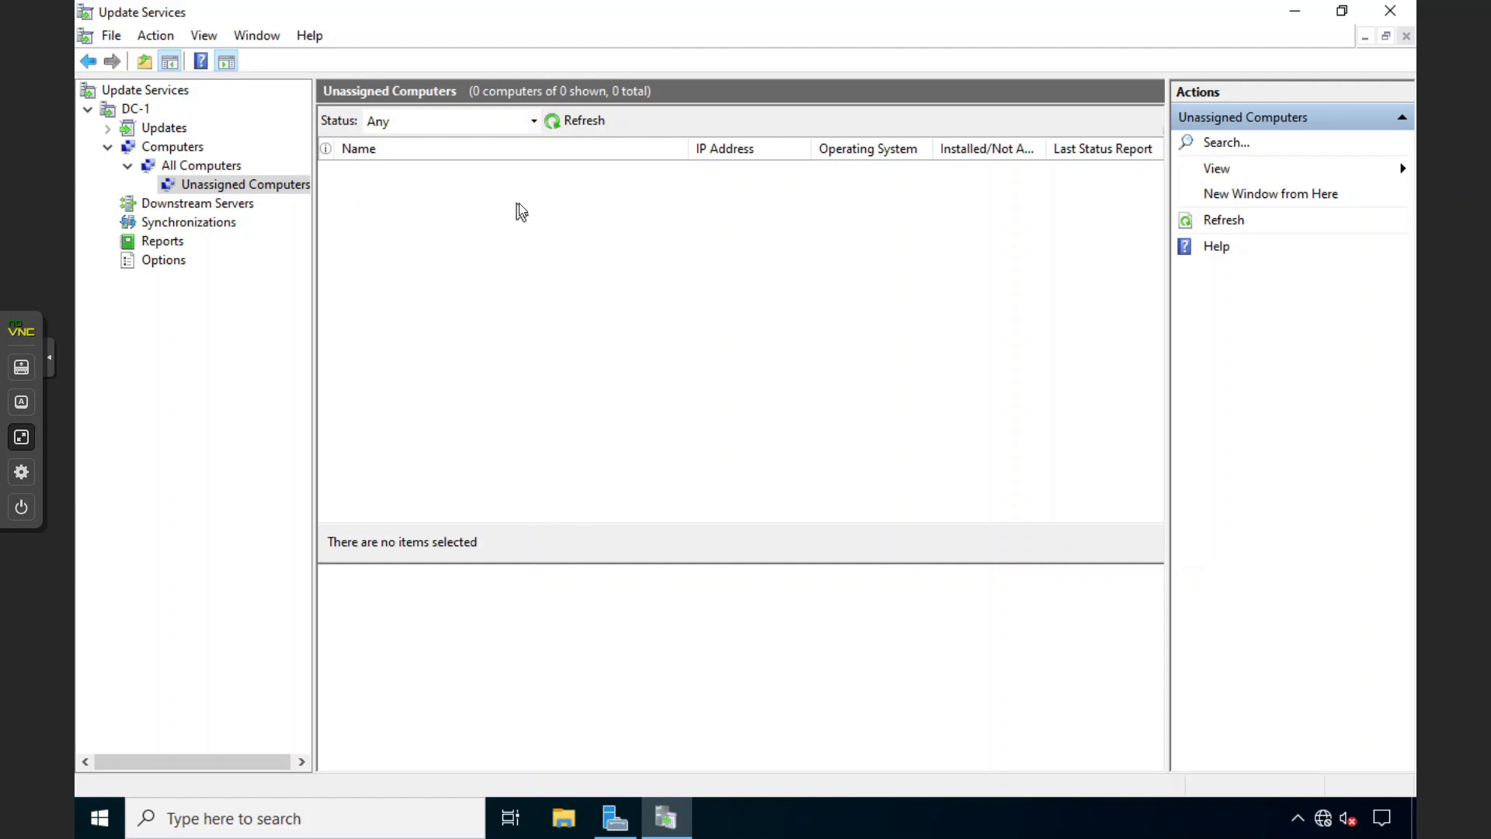
Step: Add a computer group named Critical Assets under All Computers
right_click(193, 173)
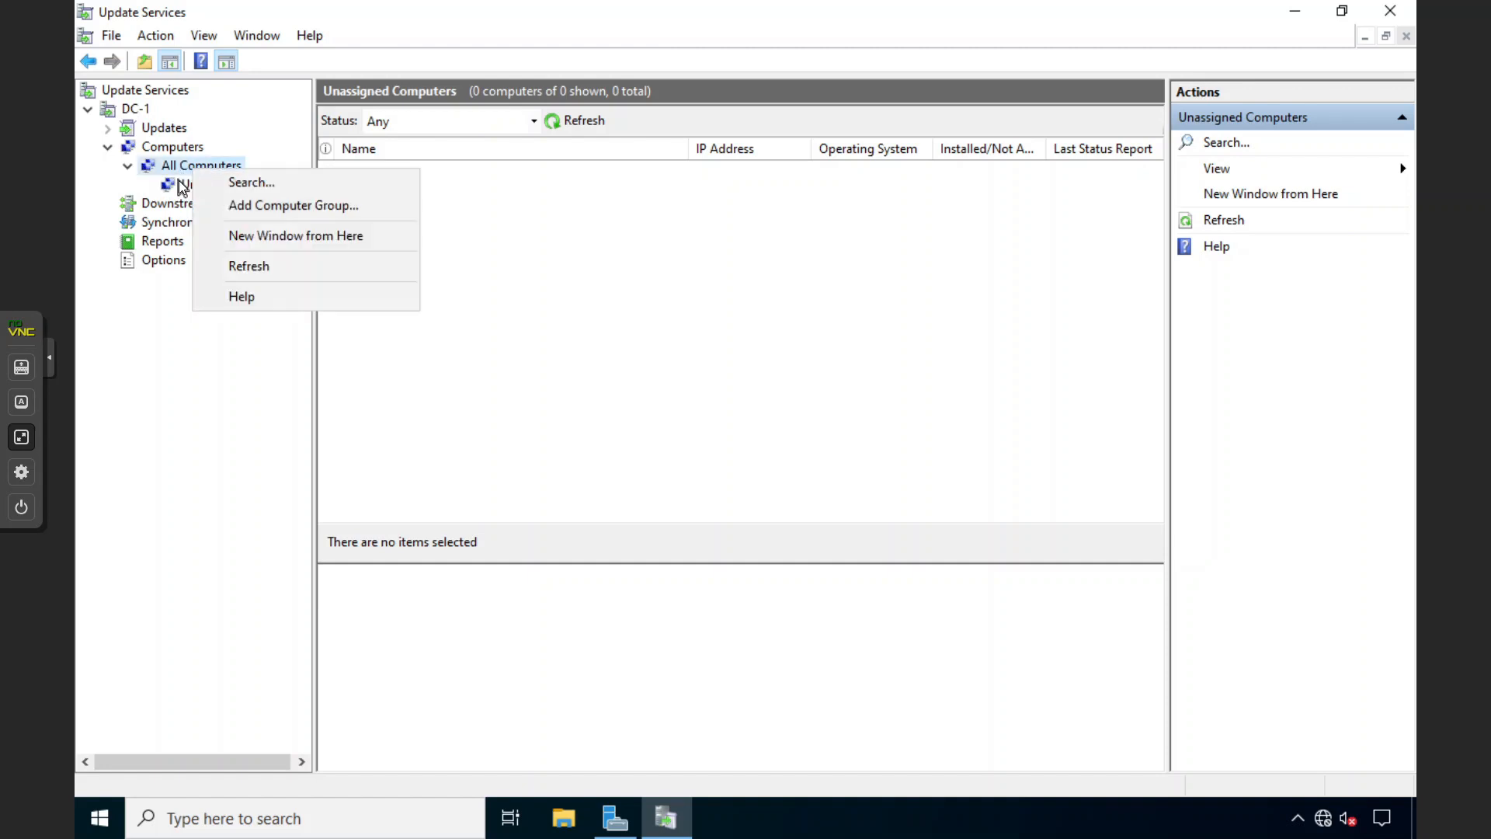
click(172, 169)
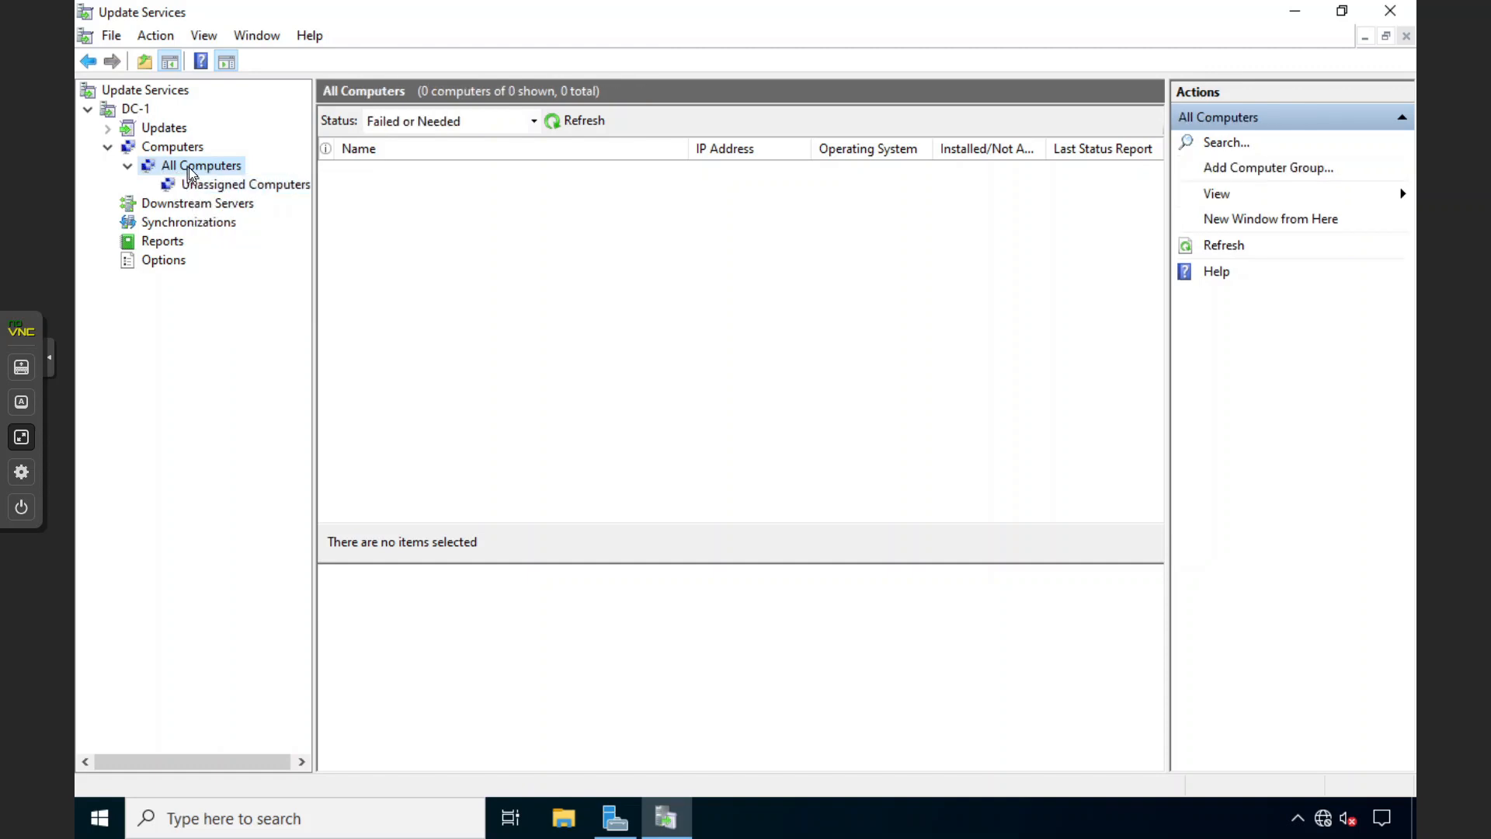
right_click(190, 173)
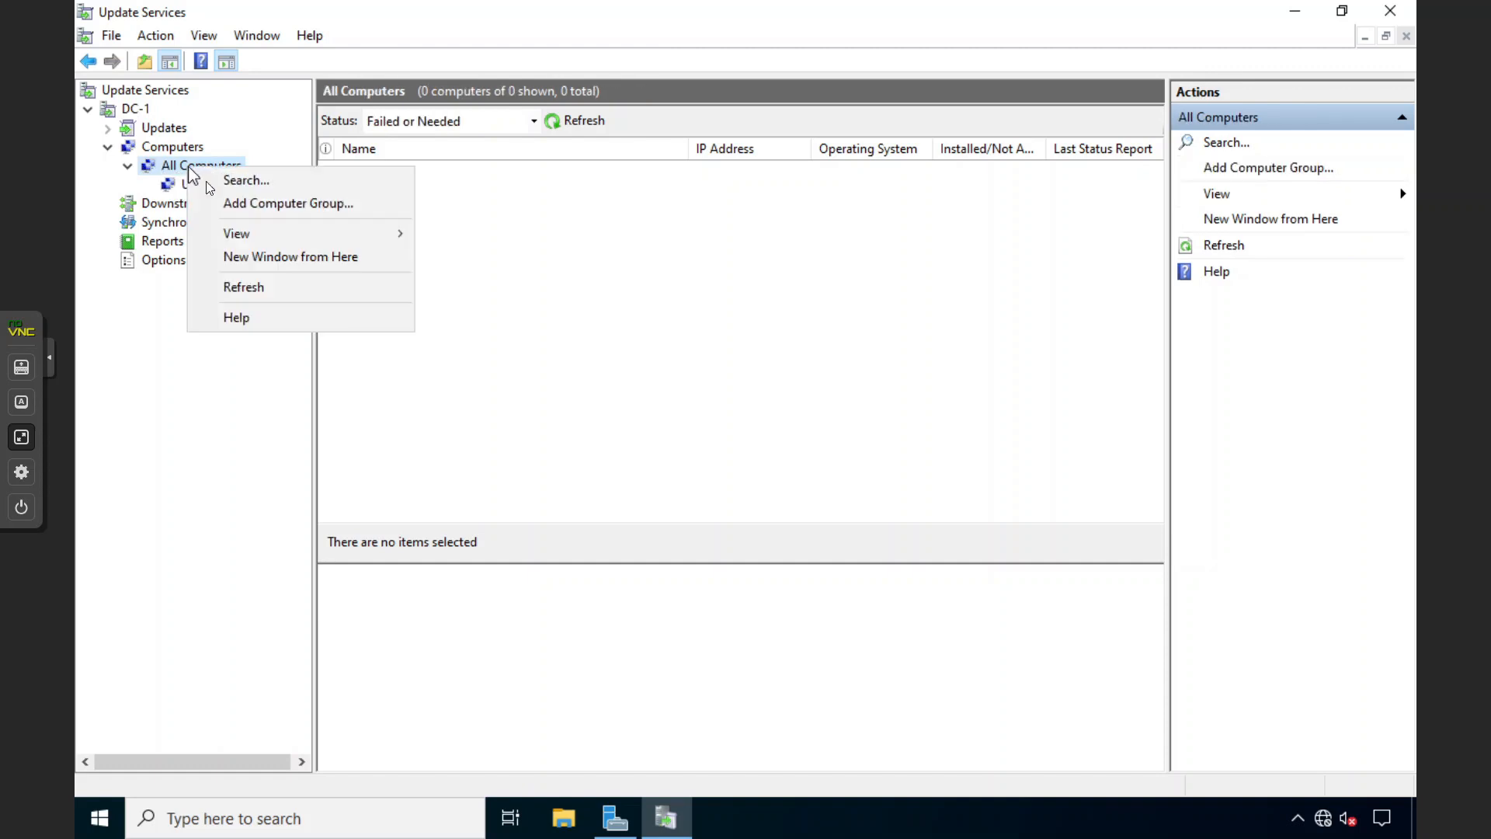
click(237, 205)
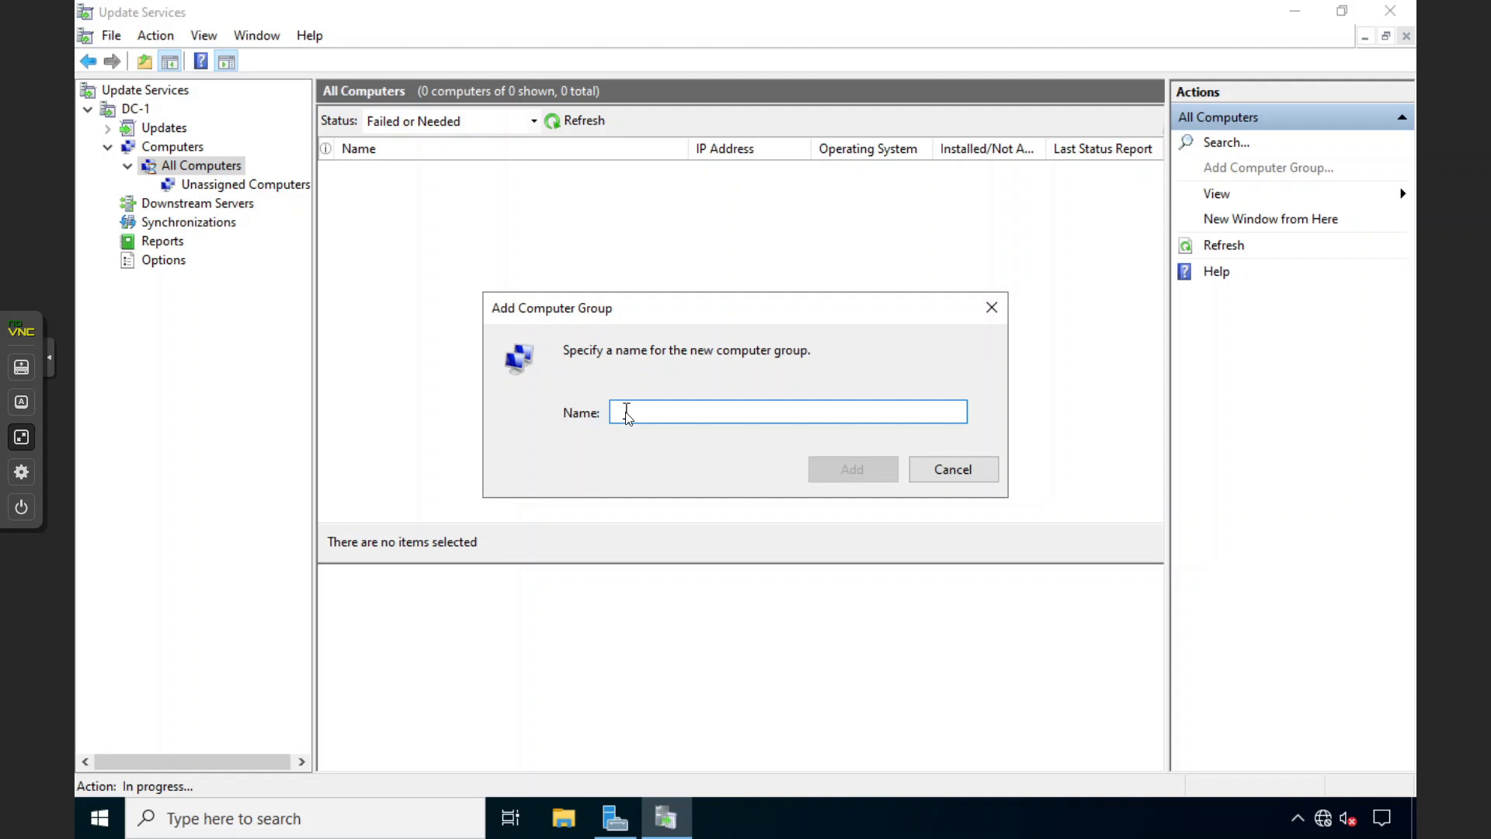
text(Produ)
key(BackSpace)
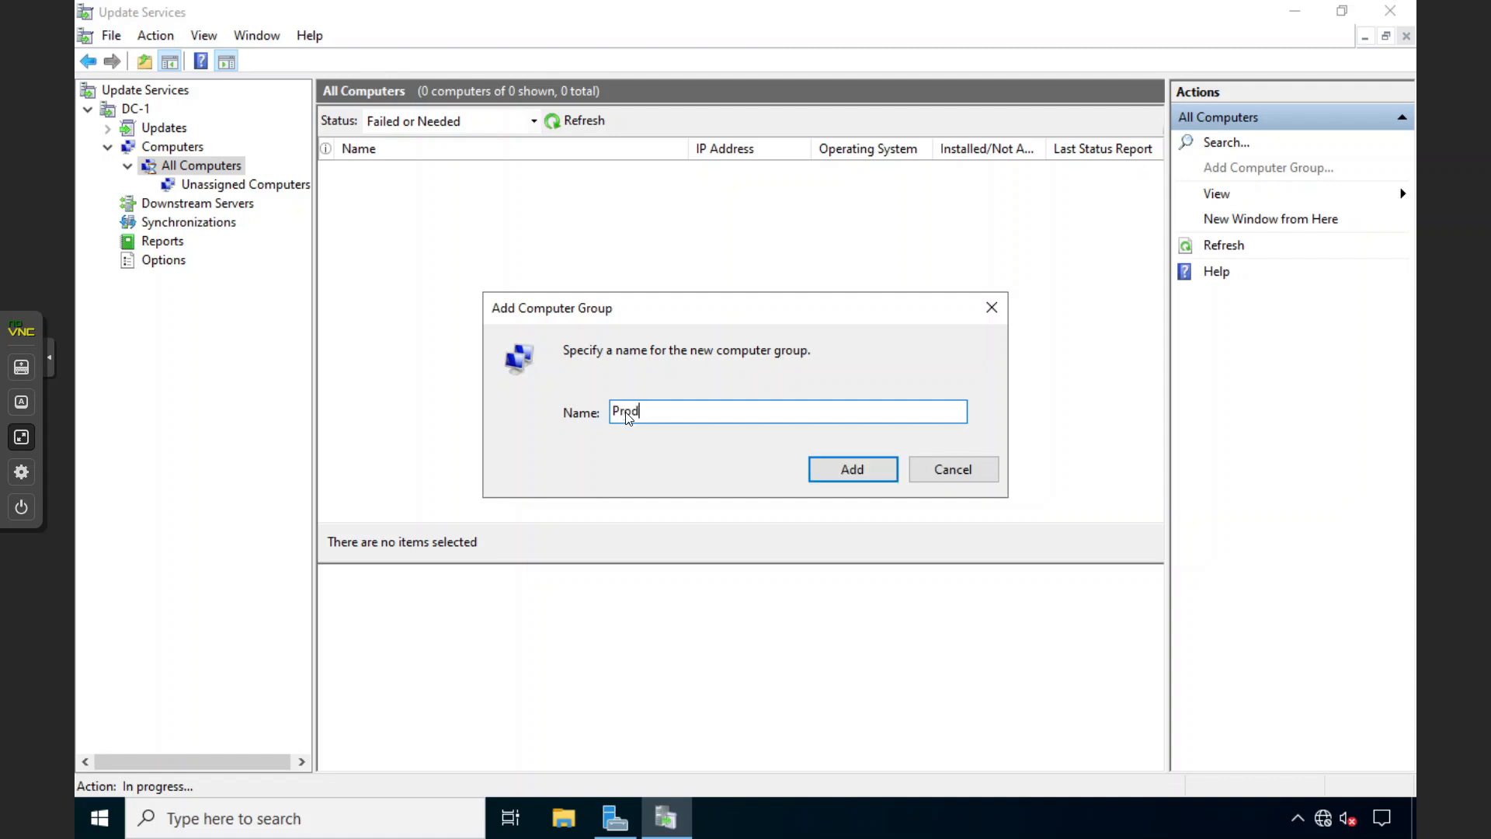
key(BackSpace)
key(BackSpace)
key(BackSpace)
key(BackSpace)
text(Critical Assets)
click(825, 466)
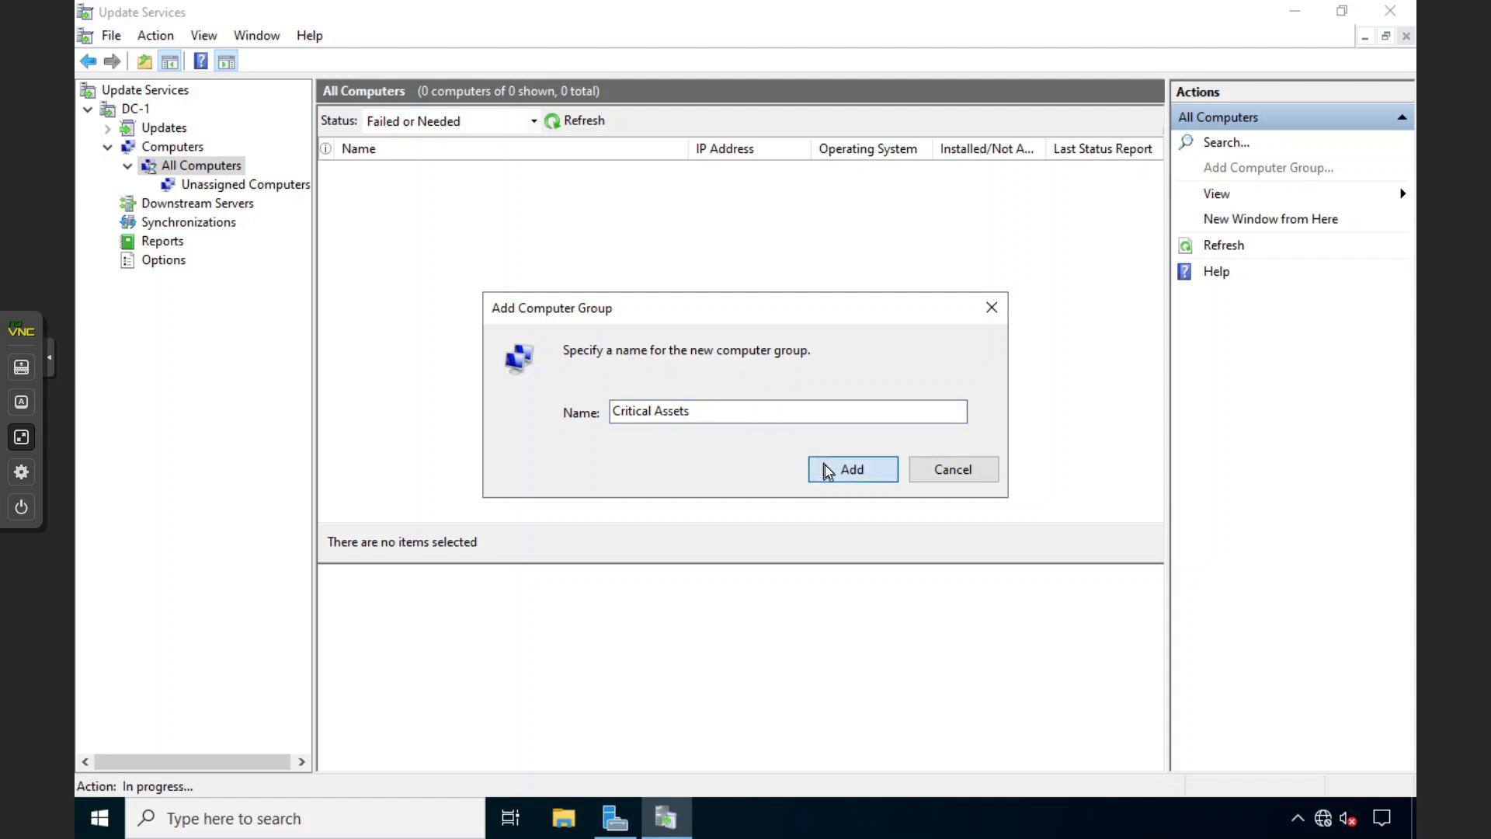
Step: Check the computer lists of the Critical Assets and Unassigned Computers groups
click(221, 204)
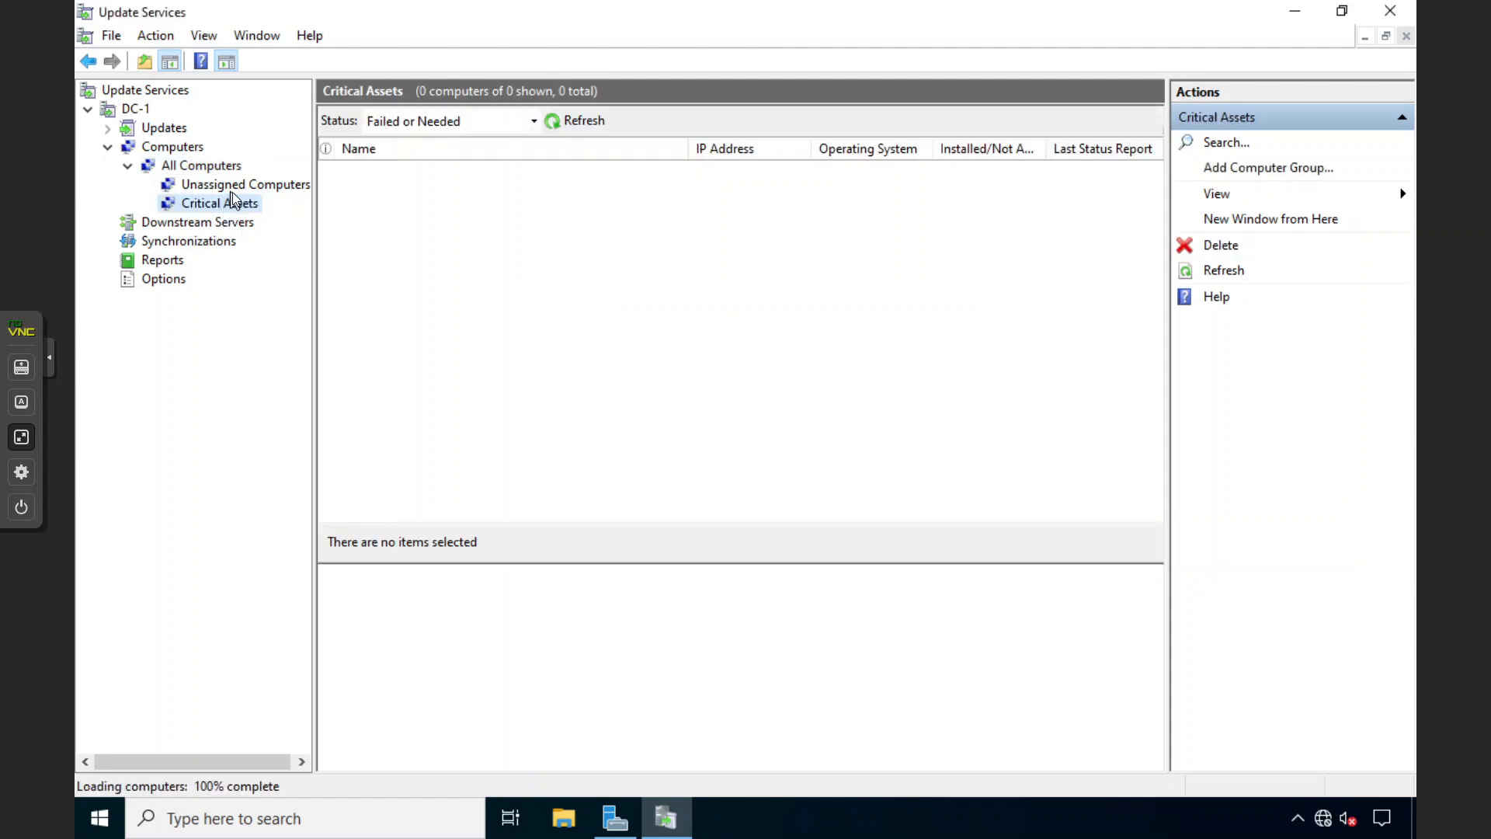
click(301, 186)
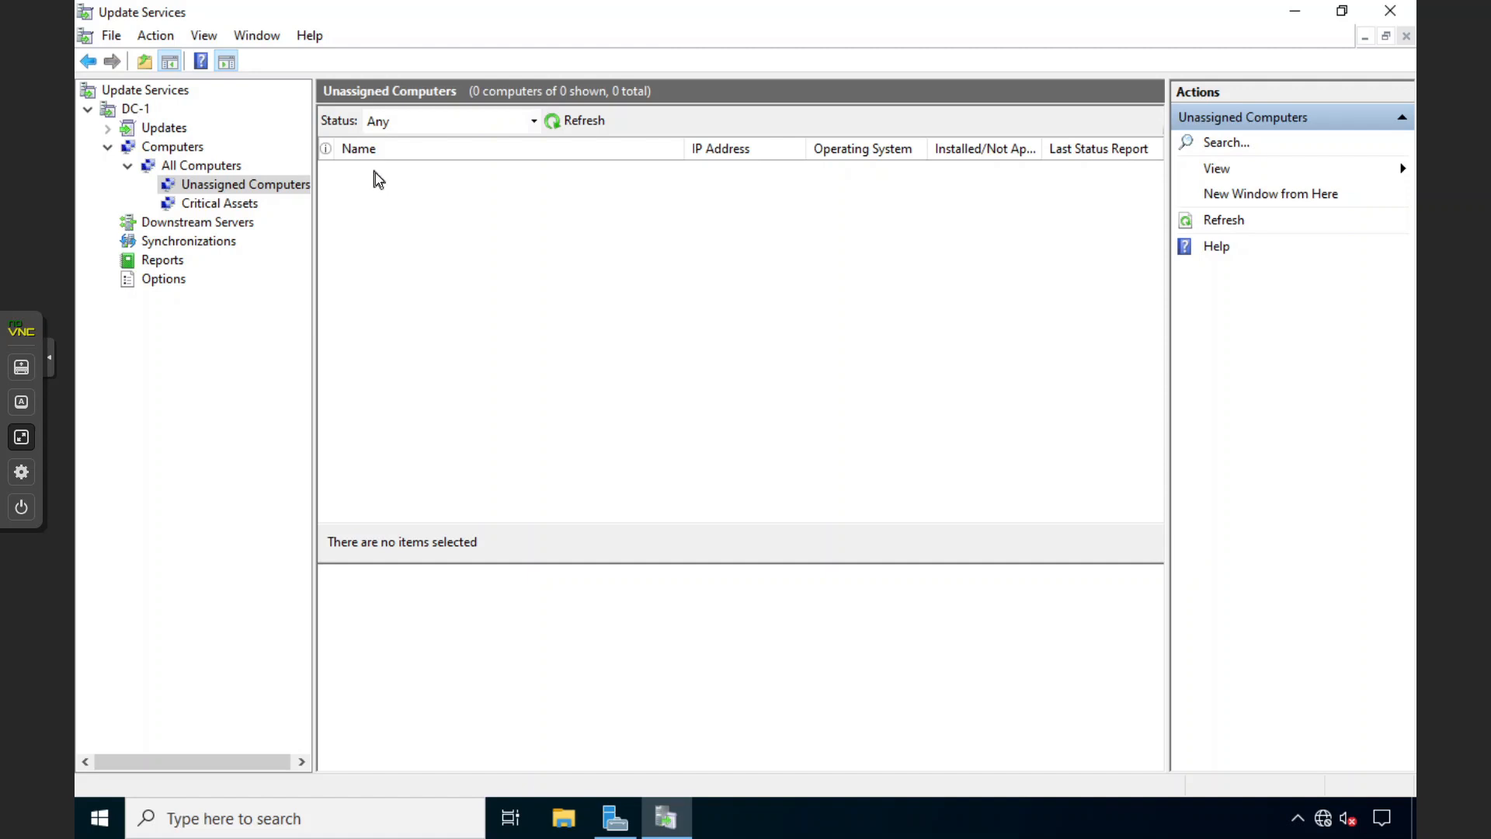
click(223, 206)
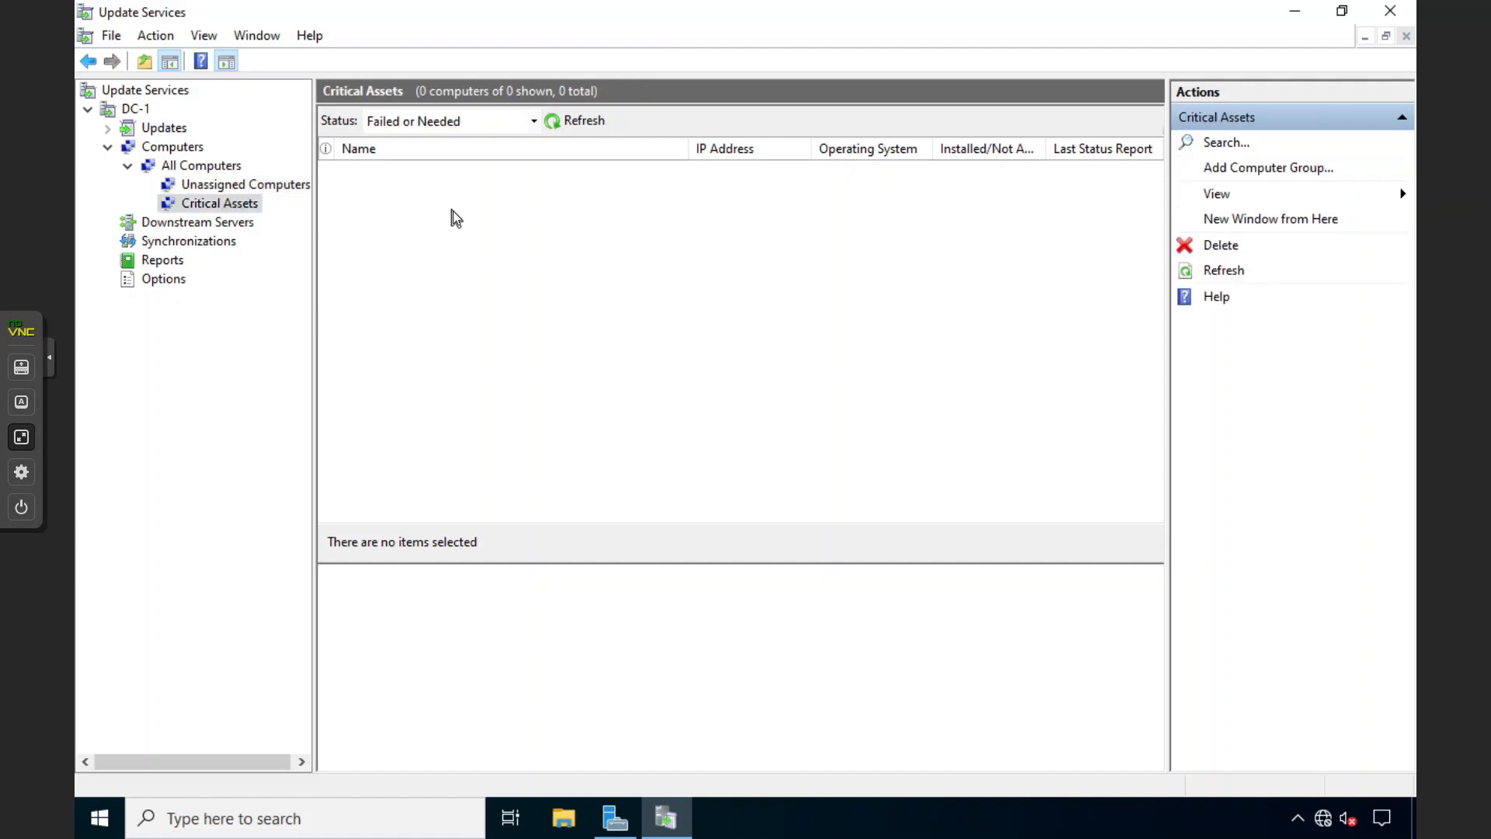
Step: Add a computer group named Non-Critical Assets under All Computers and view its computer list
right_click(207, 166)
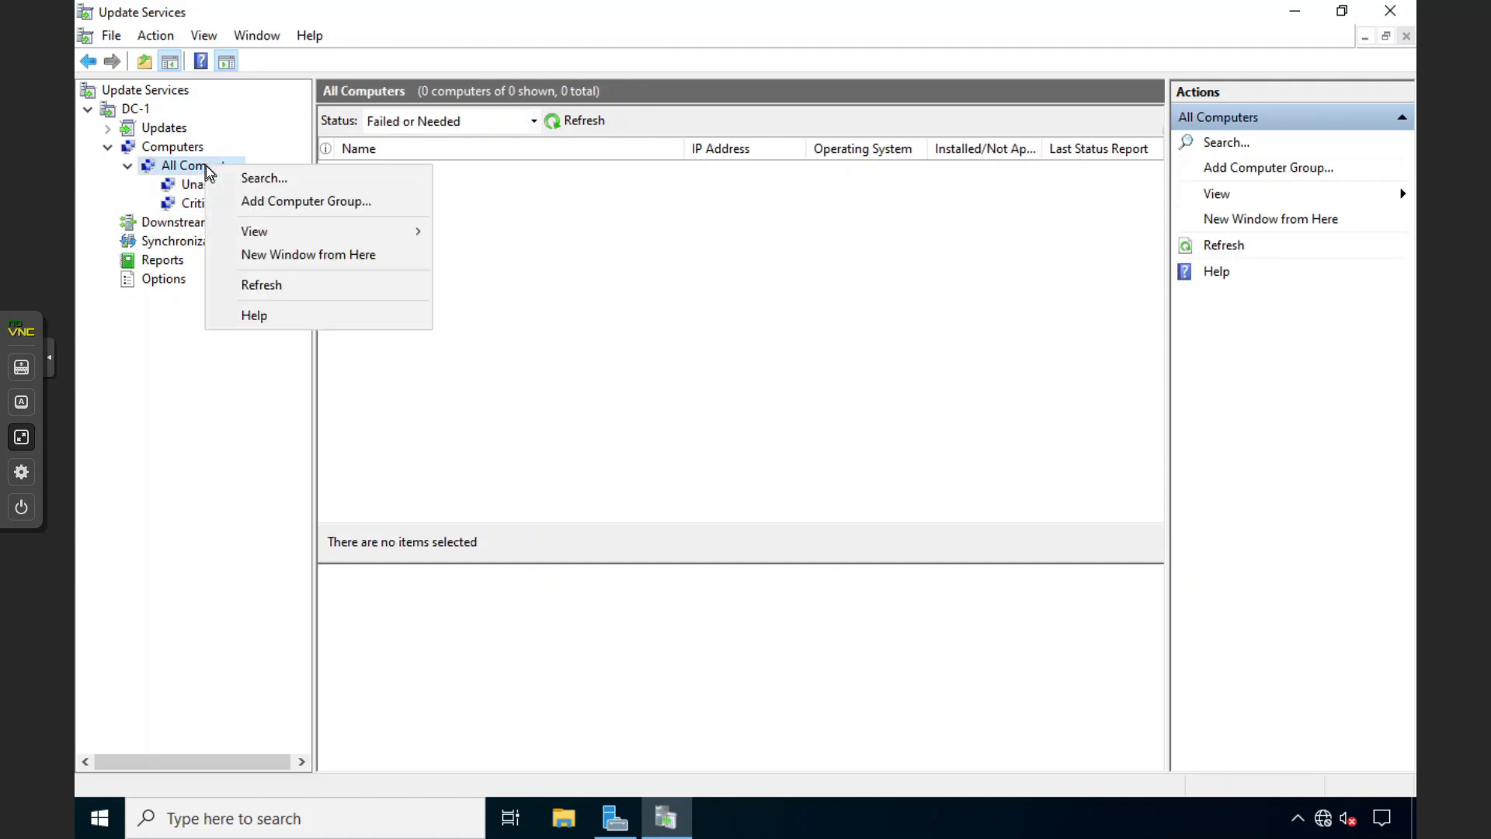
click(247, 203)
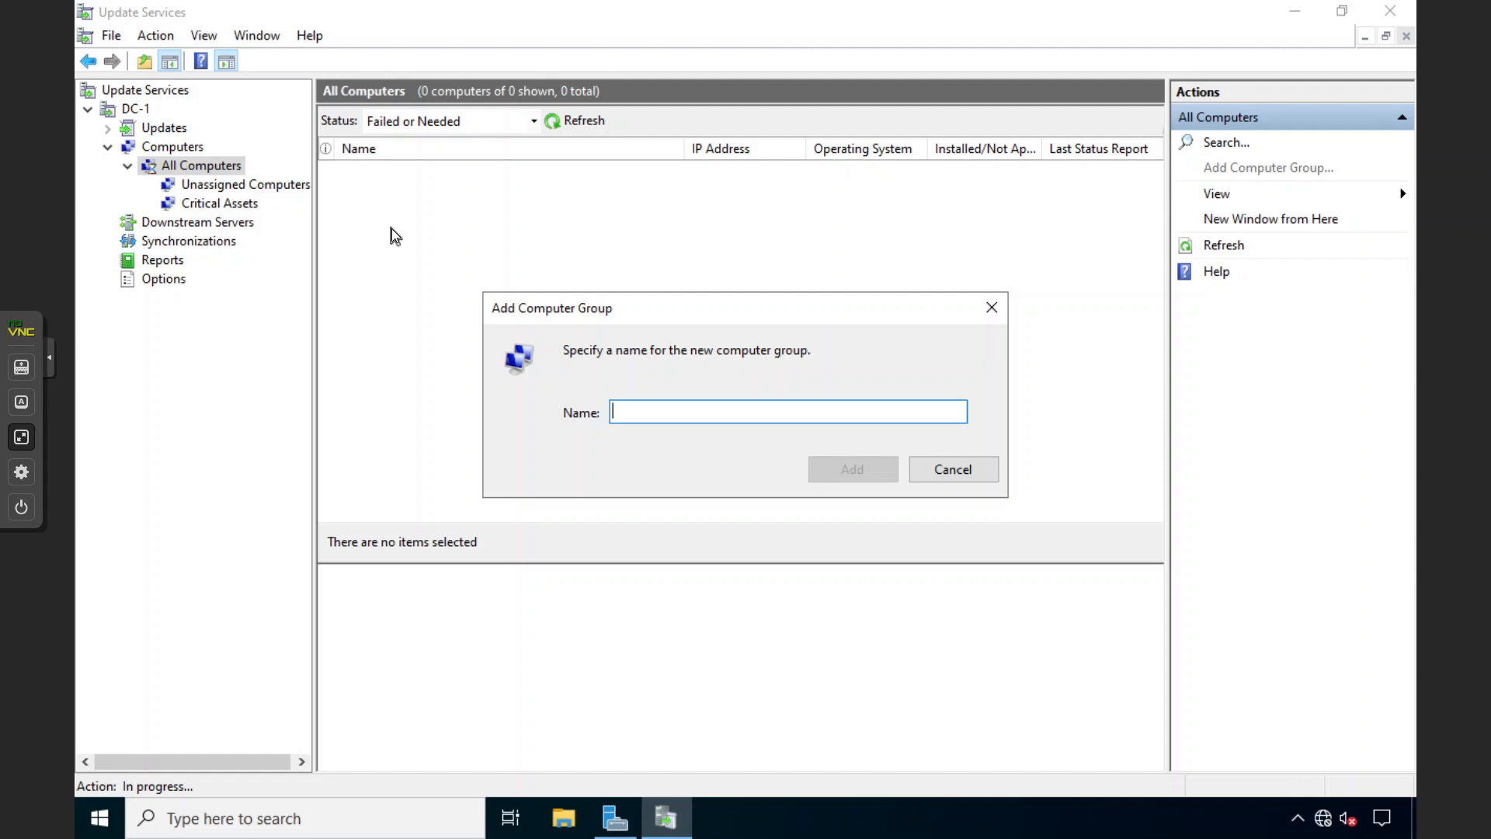
text(Non)
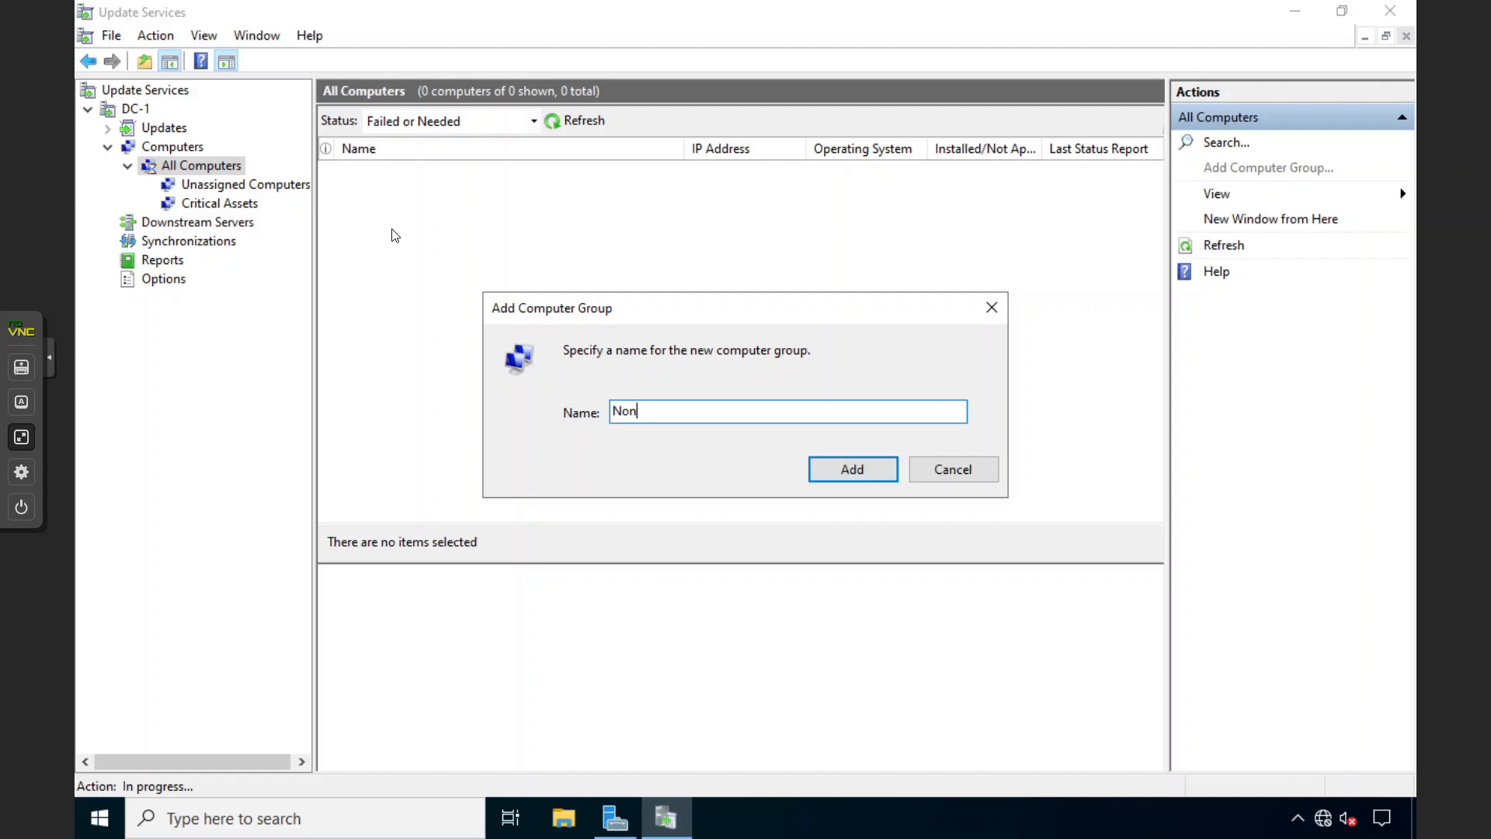
text(-Critical Assets)
key(Return)
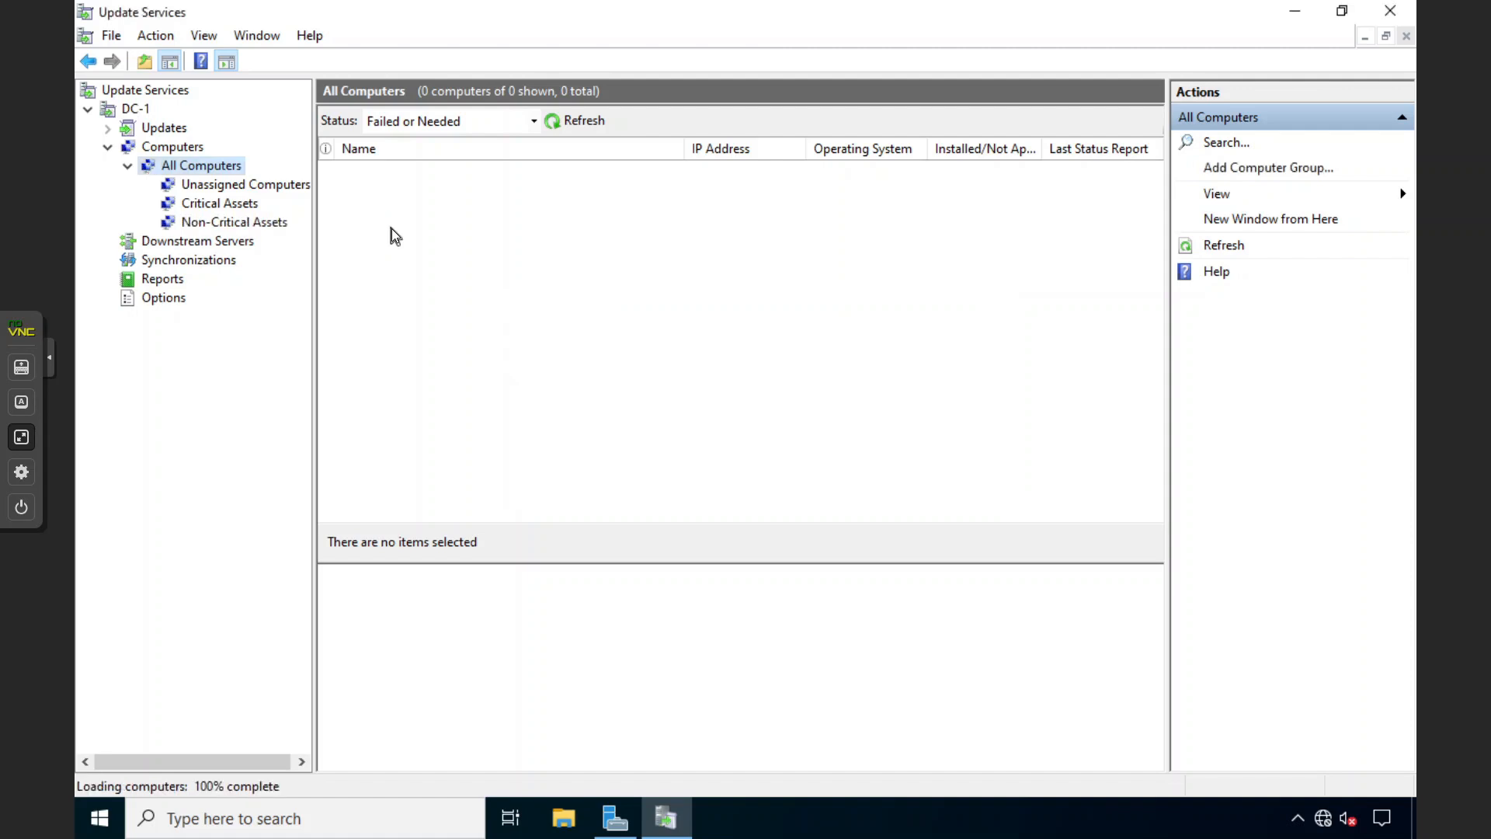
click(207, 207)
click(209, 222)
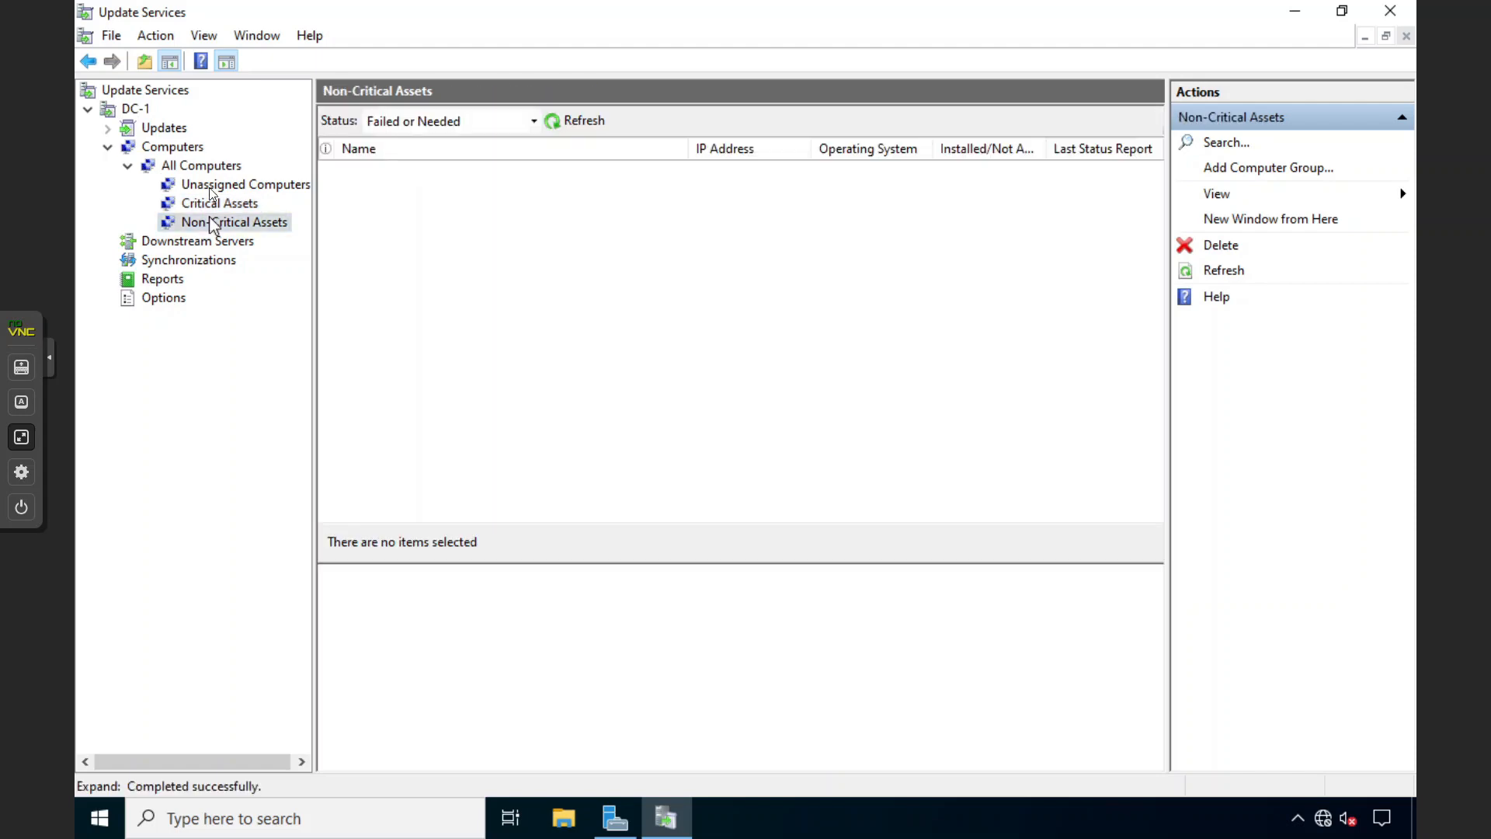
Step: Review the updates overview and the DC-1 server summary in Update Services
click(158, 126)
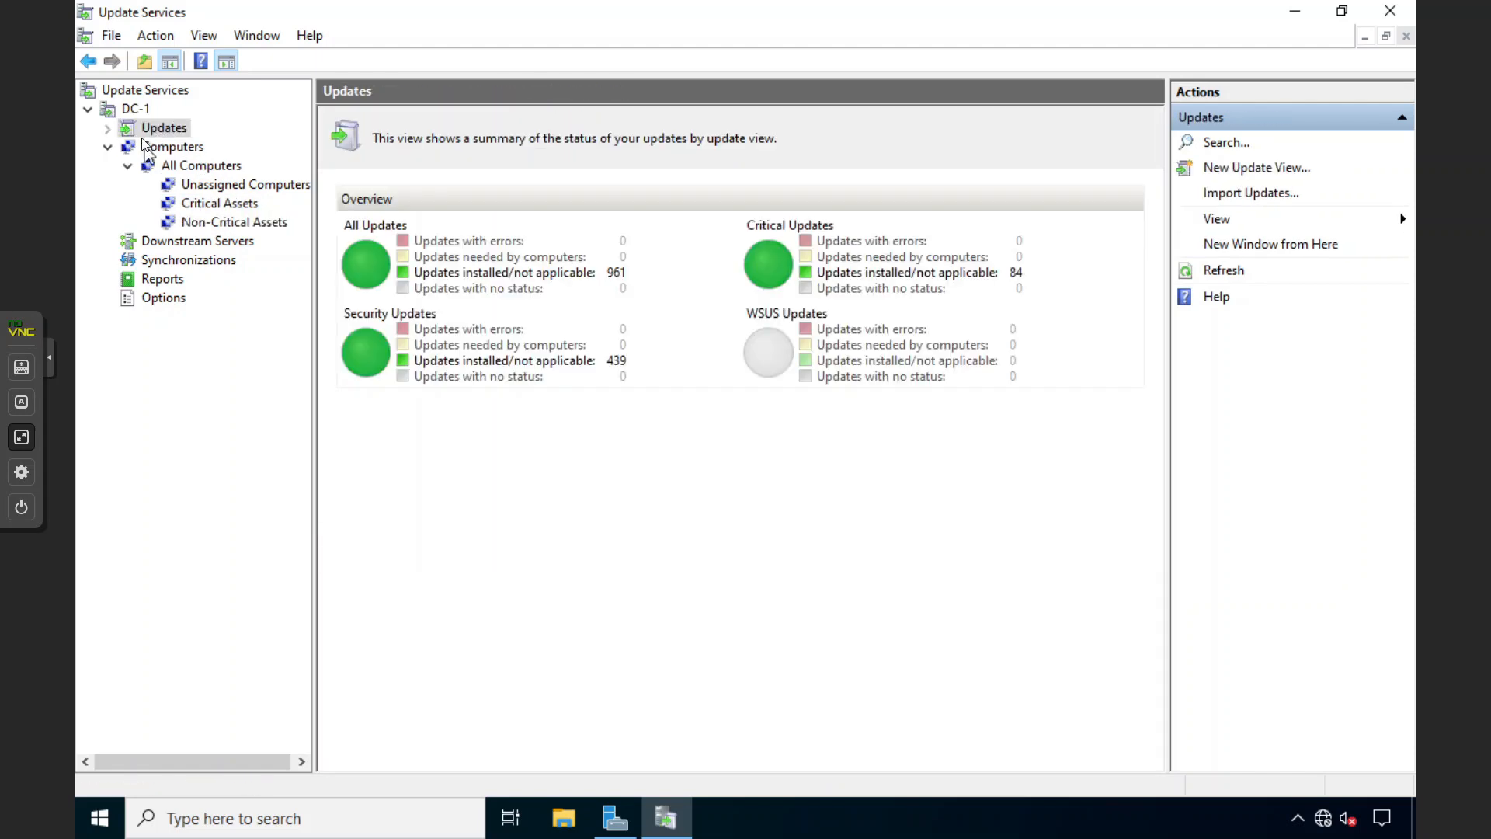
click(135, 109)
click(152, 147)
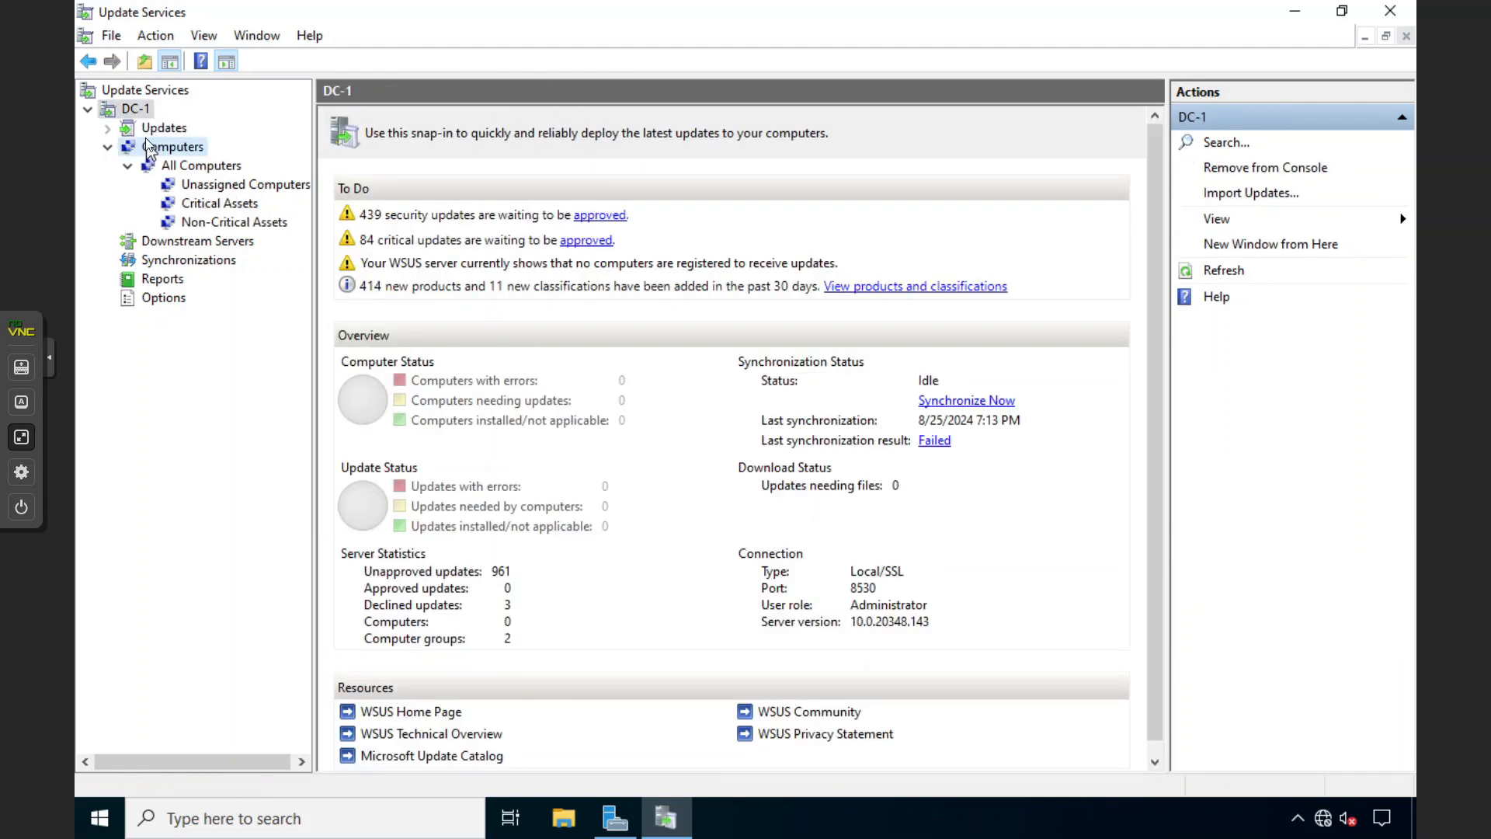
click(133, 129)
click(132, 111)
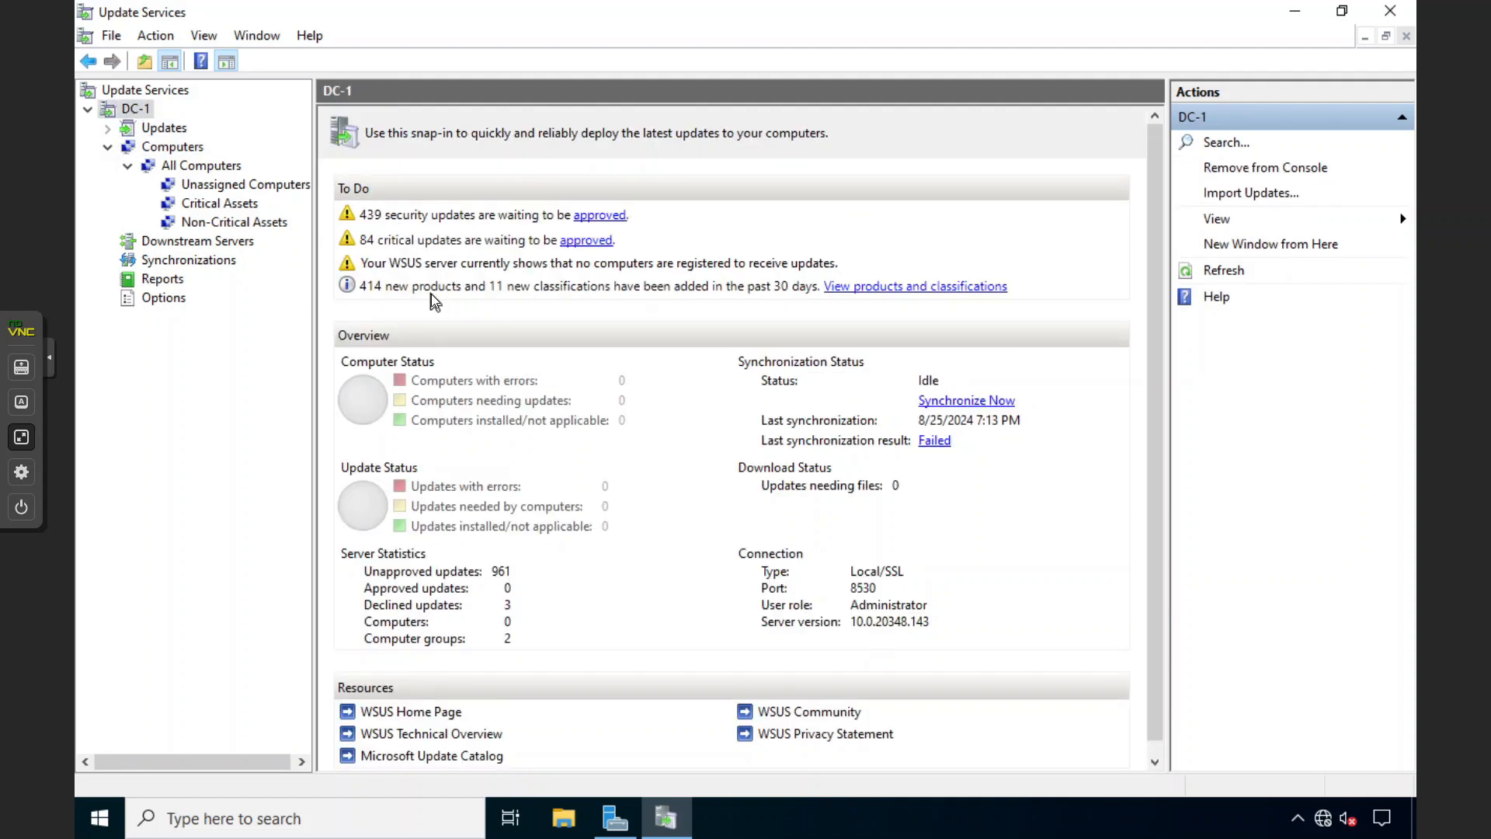
Step: Set the Non-Critical Assets group's status filter to Any and view the Critical Assets computer list
click(233, 222)
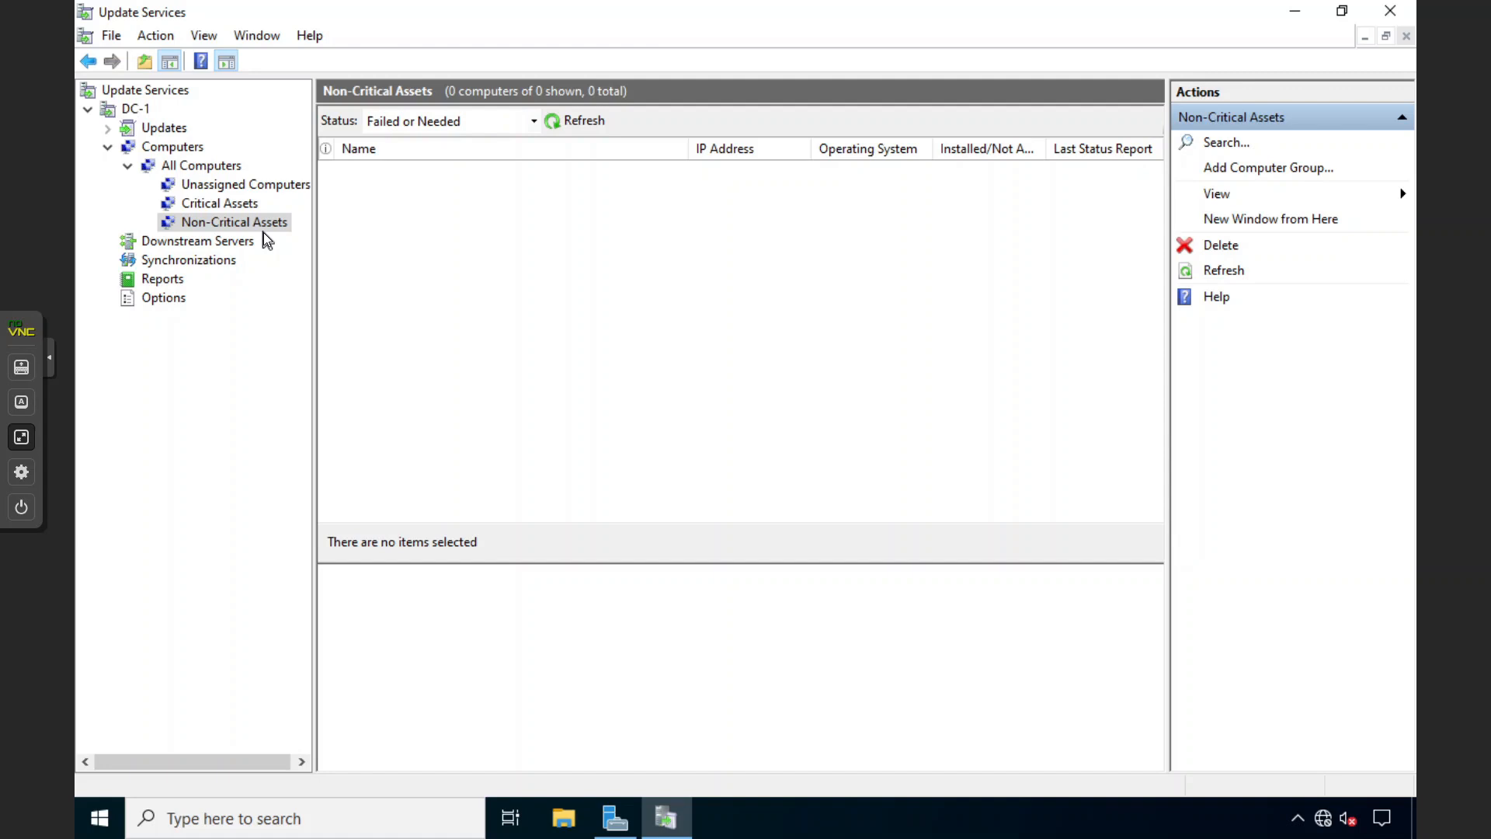
click(234, 208)
click(221, 220)
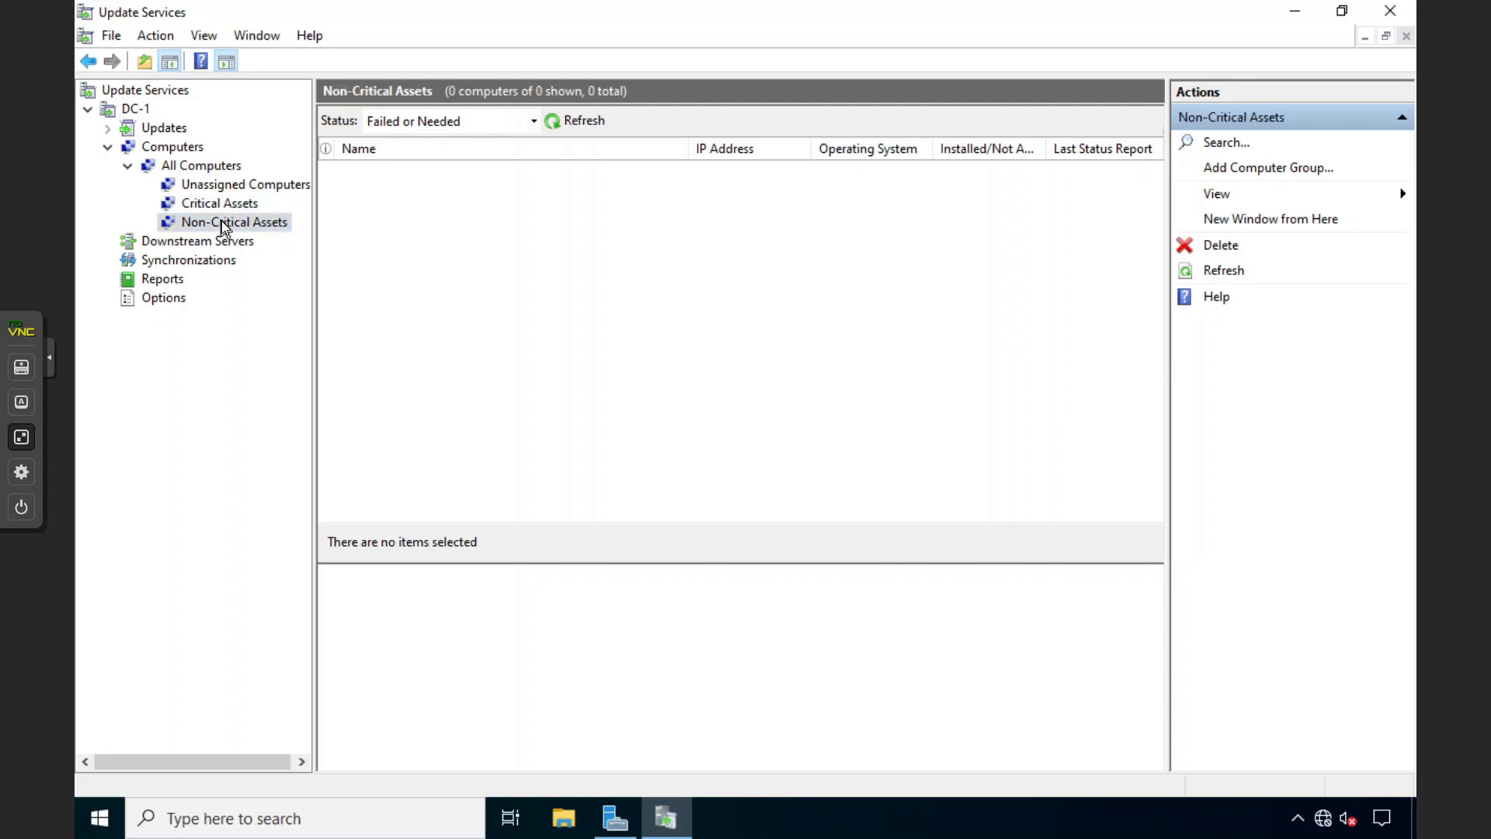
click(497, 126)
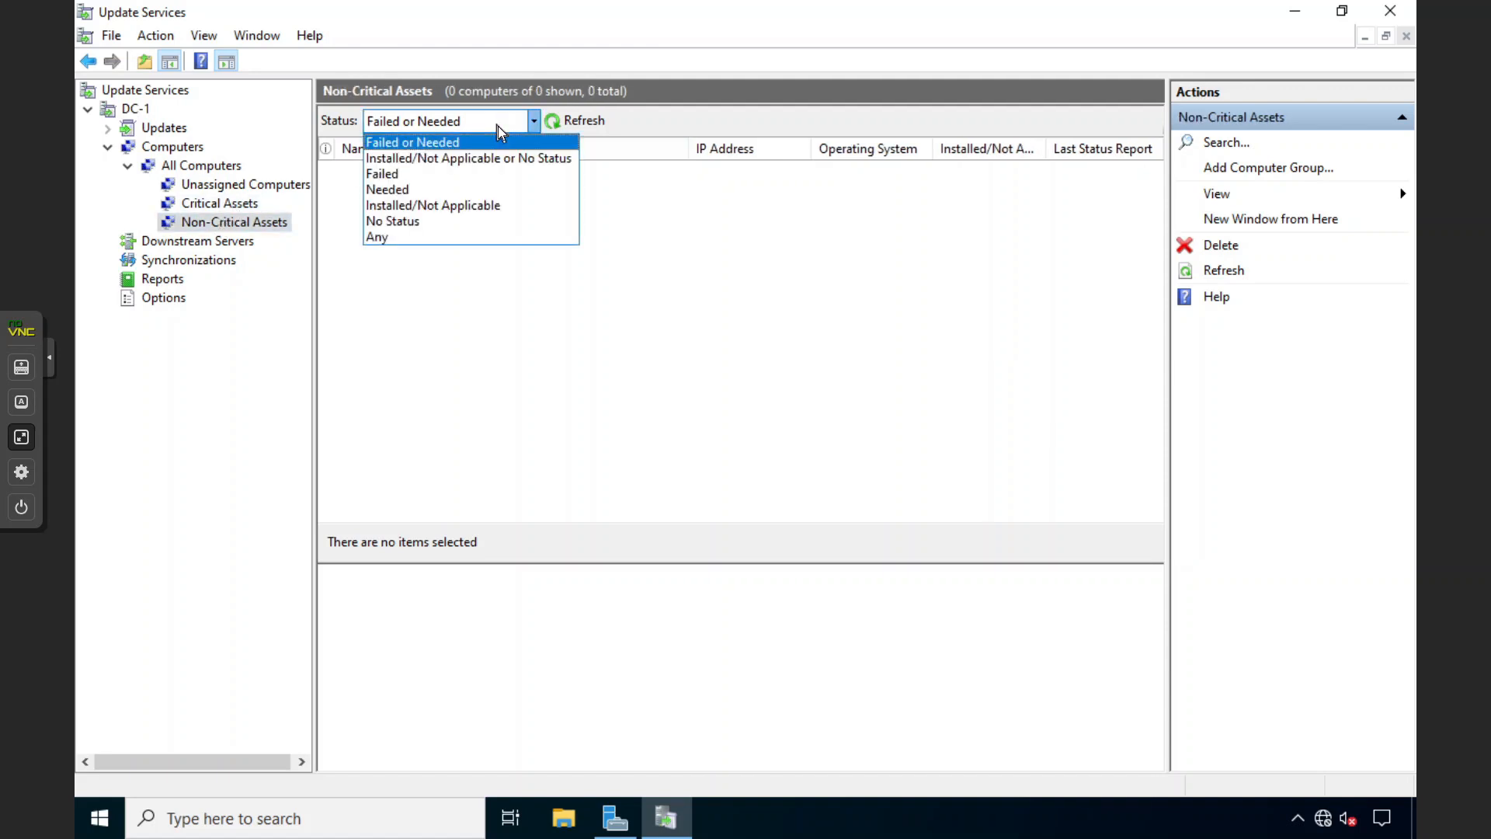
click(427, 239)
click(232, 191)
click(230, 208)
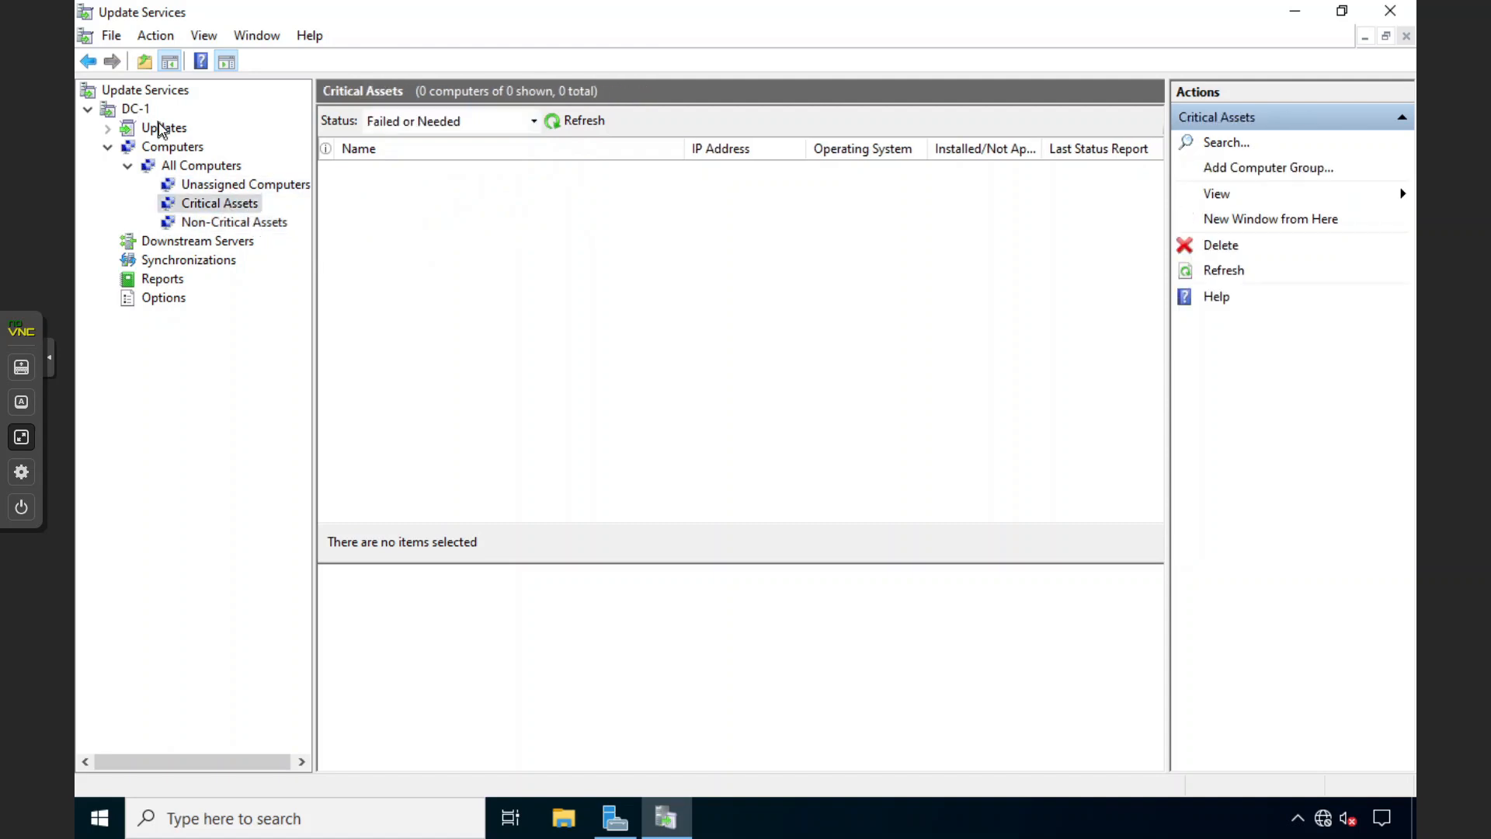
Step: Show the Critical Updates list under Updates
click(166, 148)
click(165, 129)
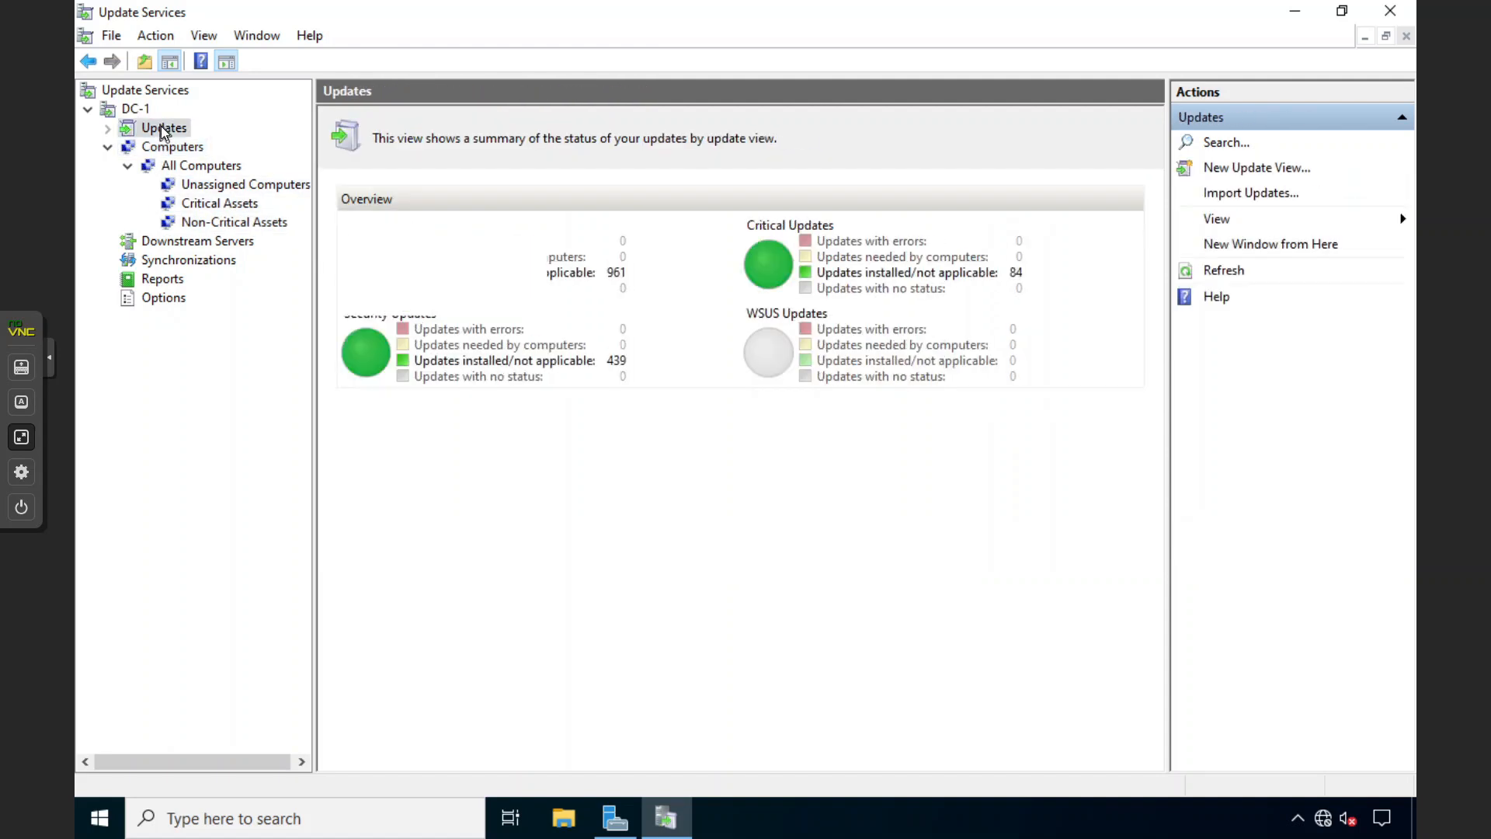
click(107, 128)
click(172, 166)
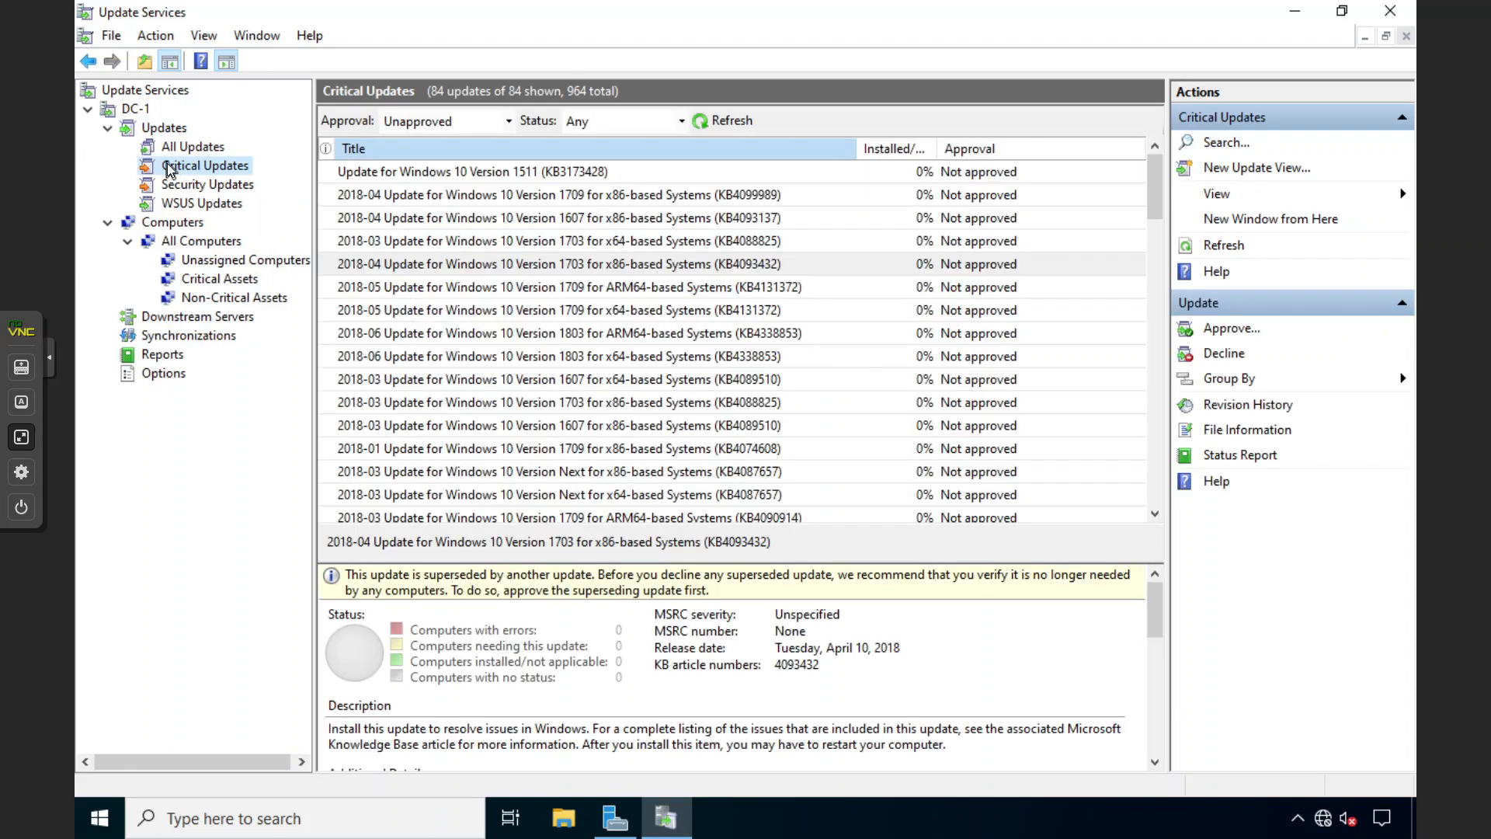
Step: Review the computer groups offered for approving the Windows 10 Version 1709 x86 update KB4099989, without approving it
click(413, 218)
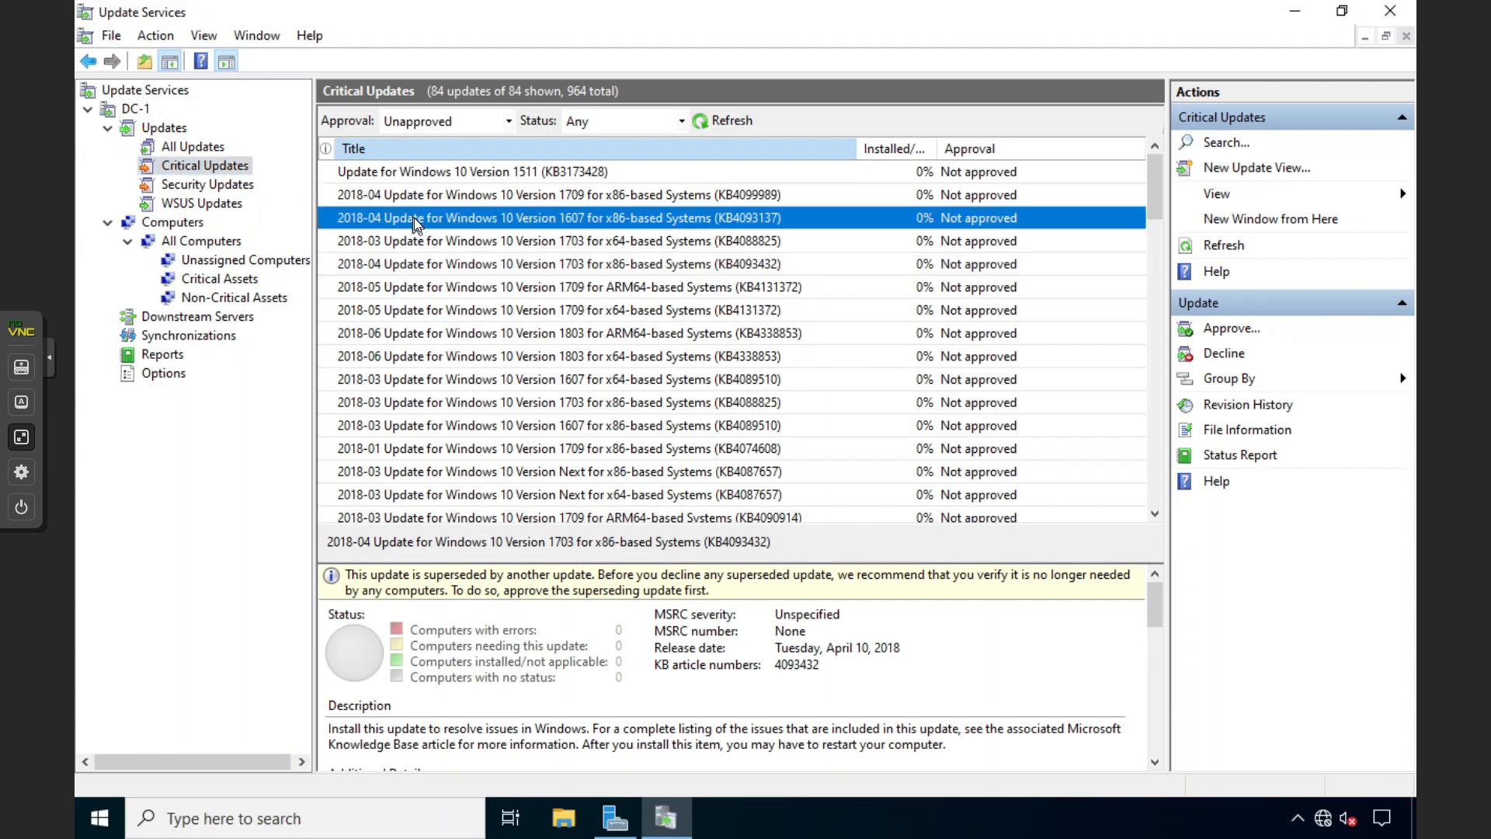
click(487, 196)
right_click(486, 196)
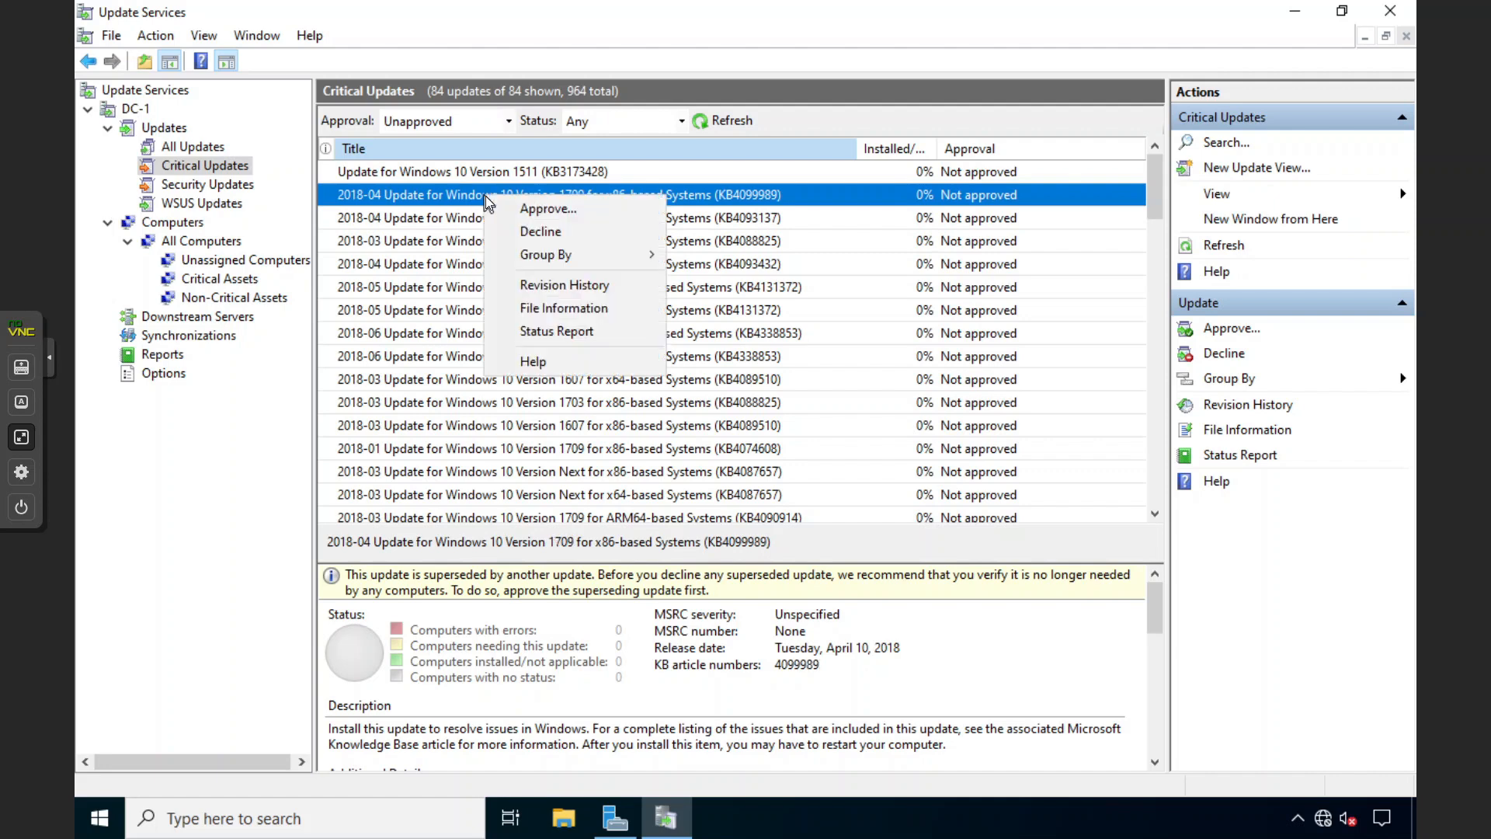
click(525, 211)
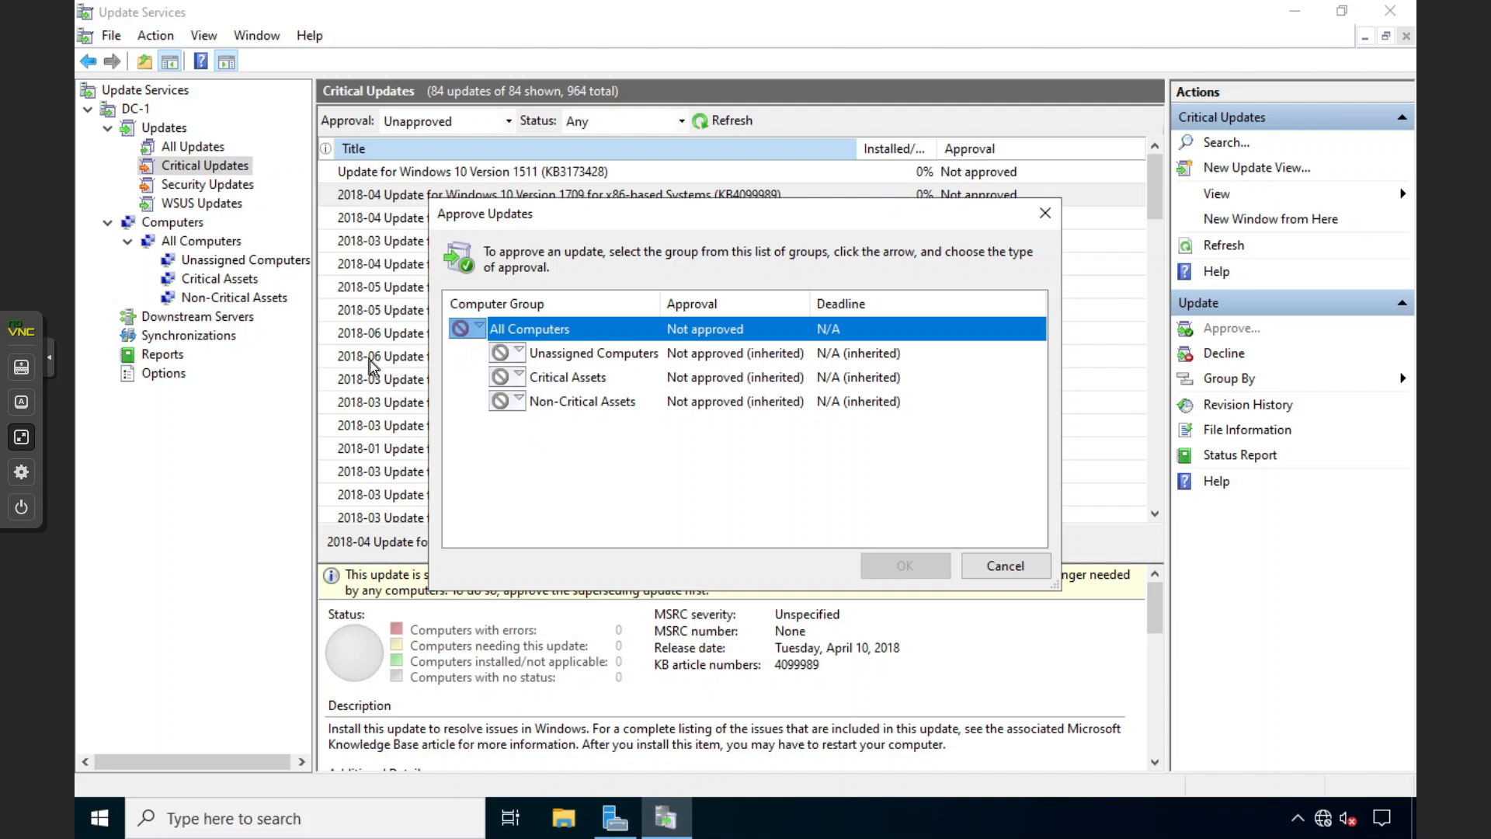
click(986, 573)
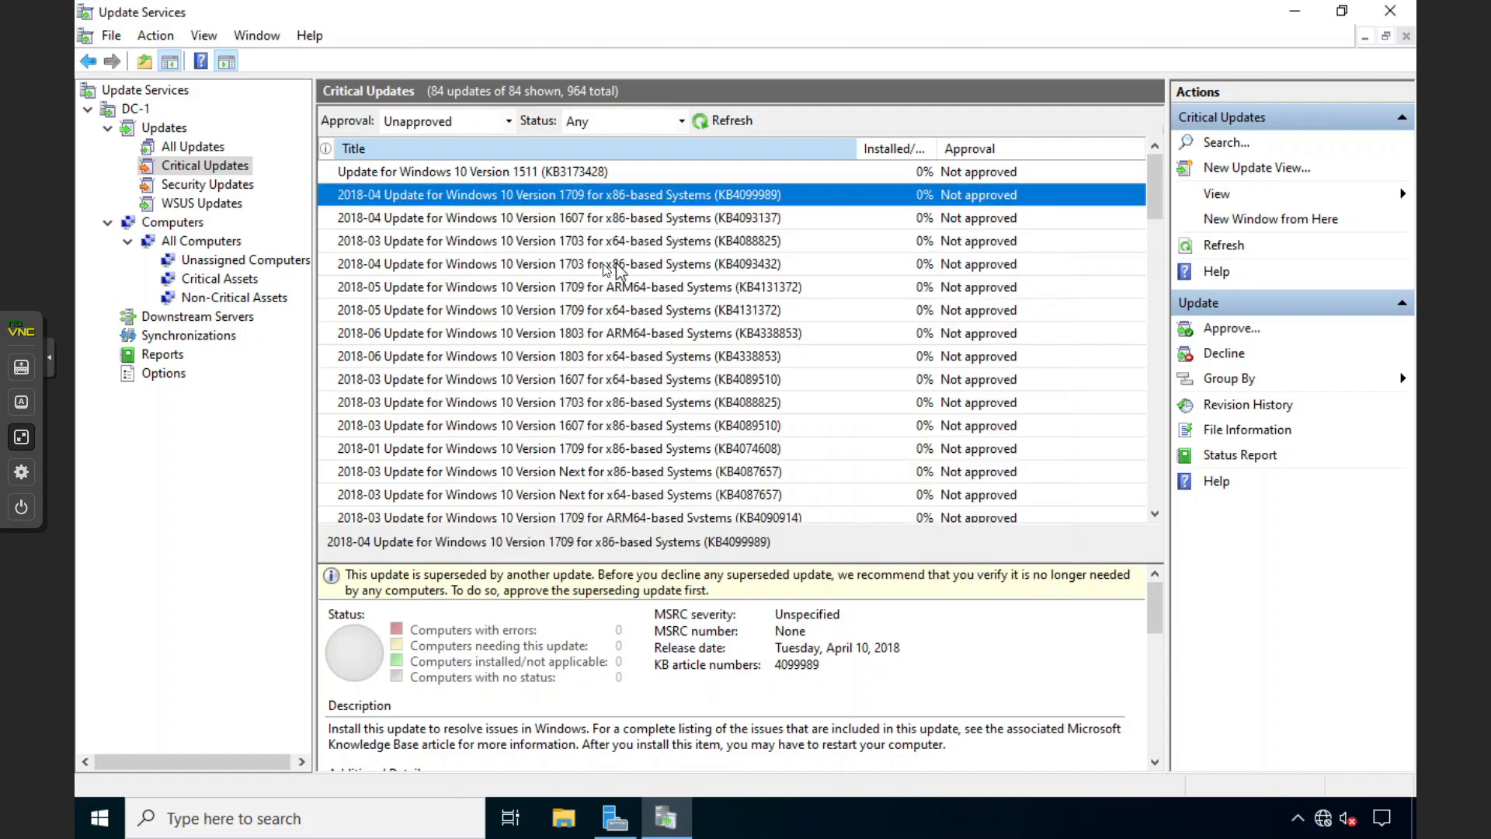
Step: Approve Update for Windows 10 Version 1511 (KB3173428) for installation on the Non-Critical Assets group
click(522, 173)
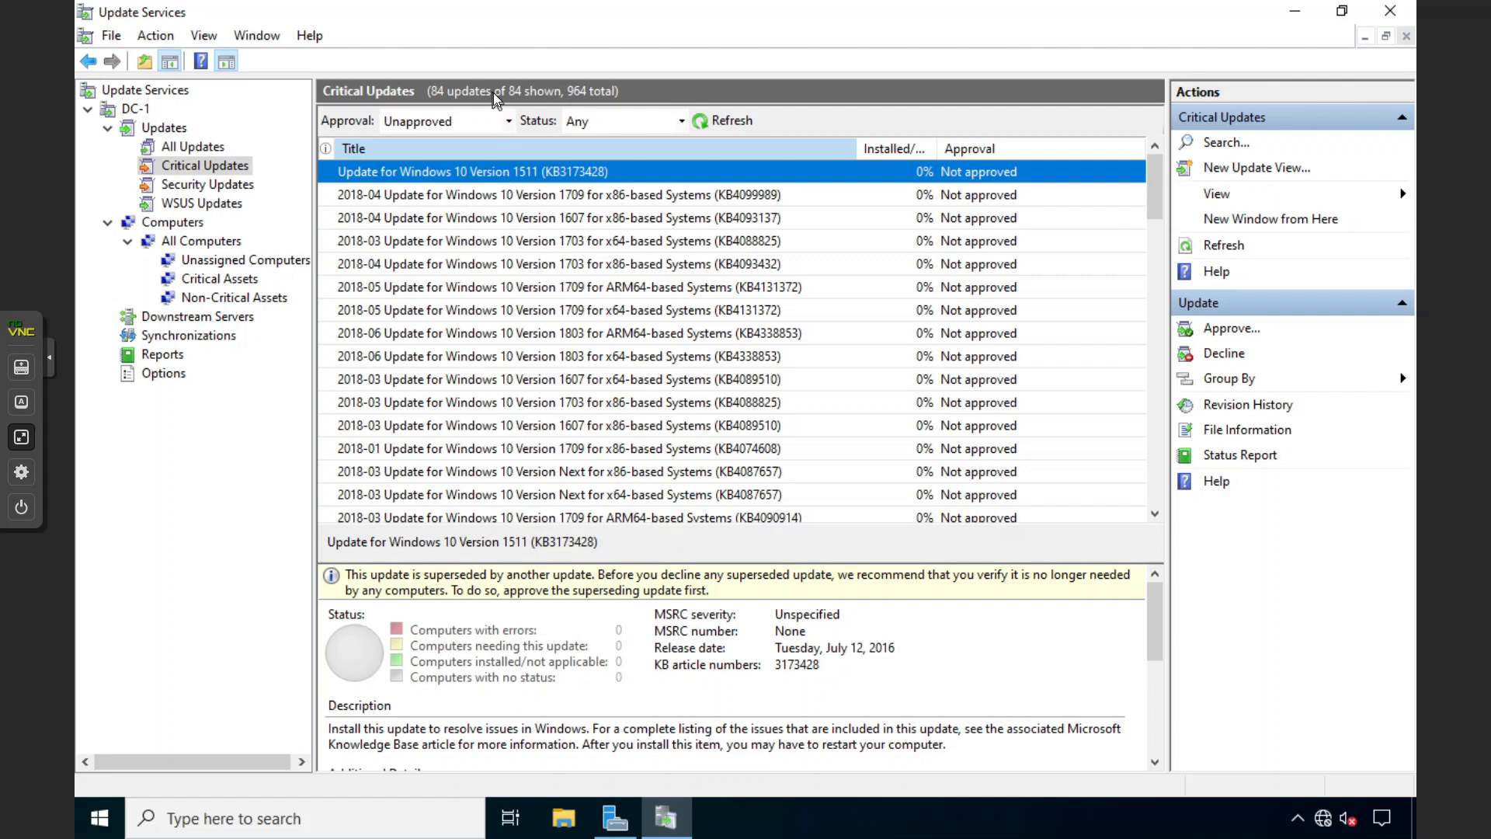
right_click(379, 171)
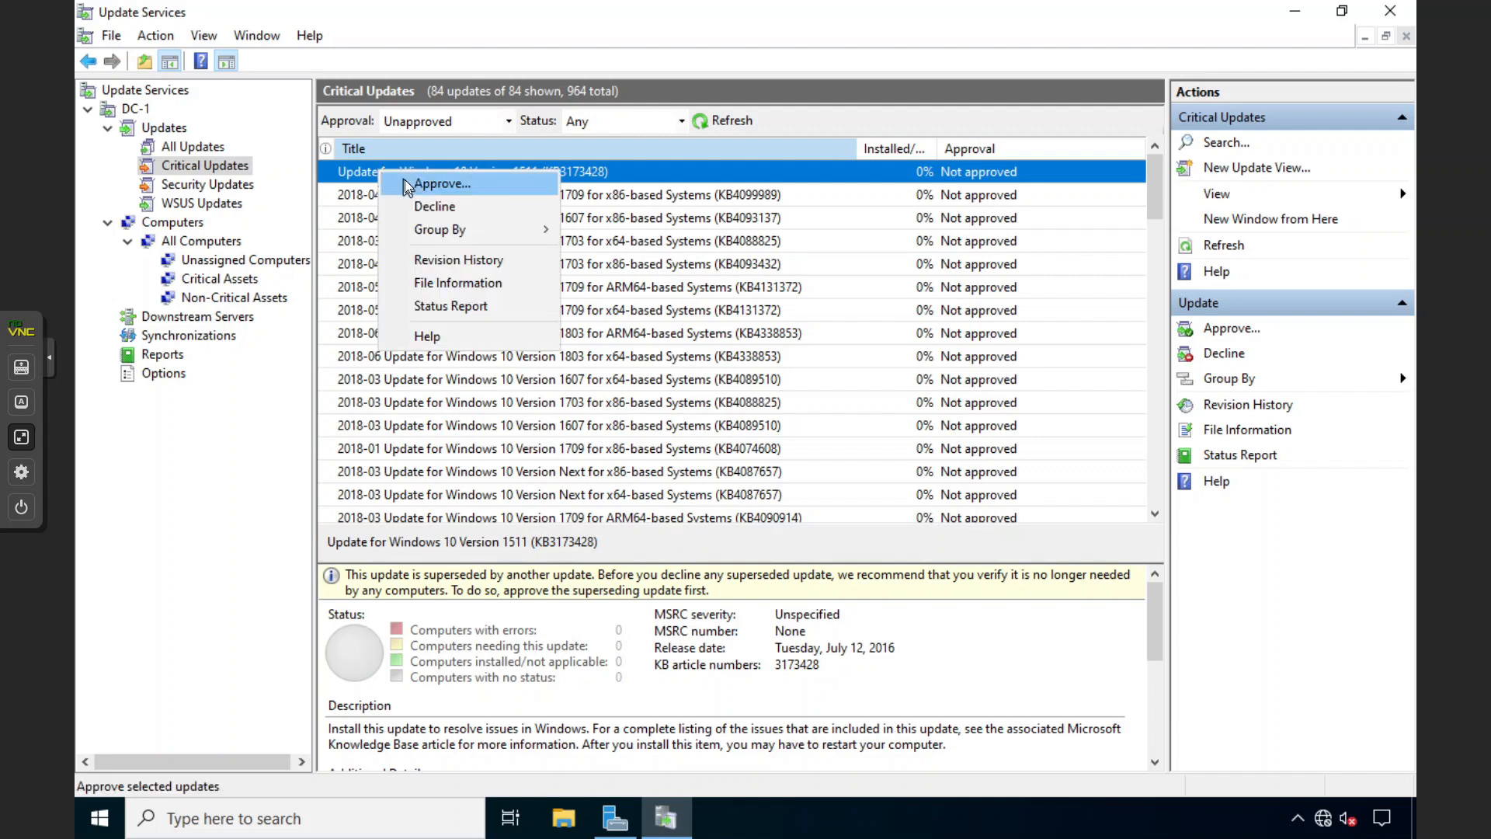
click(404, 184)
click(517, 402)
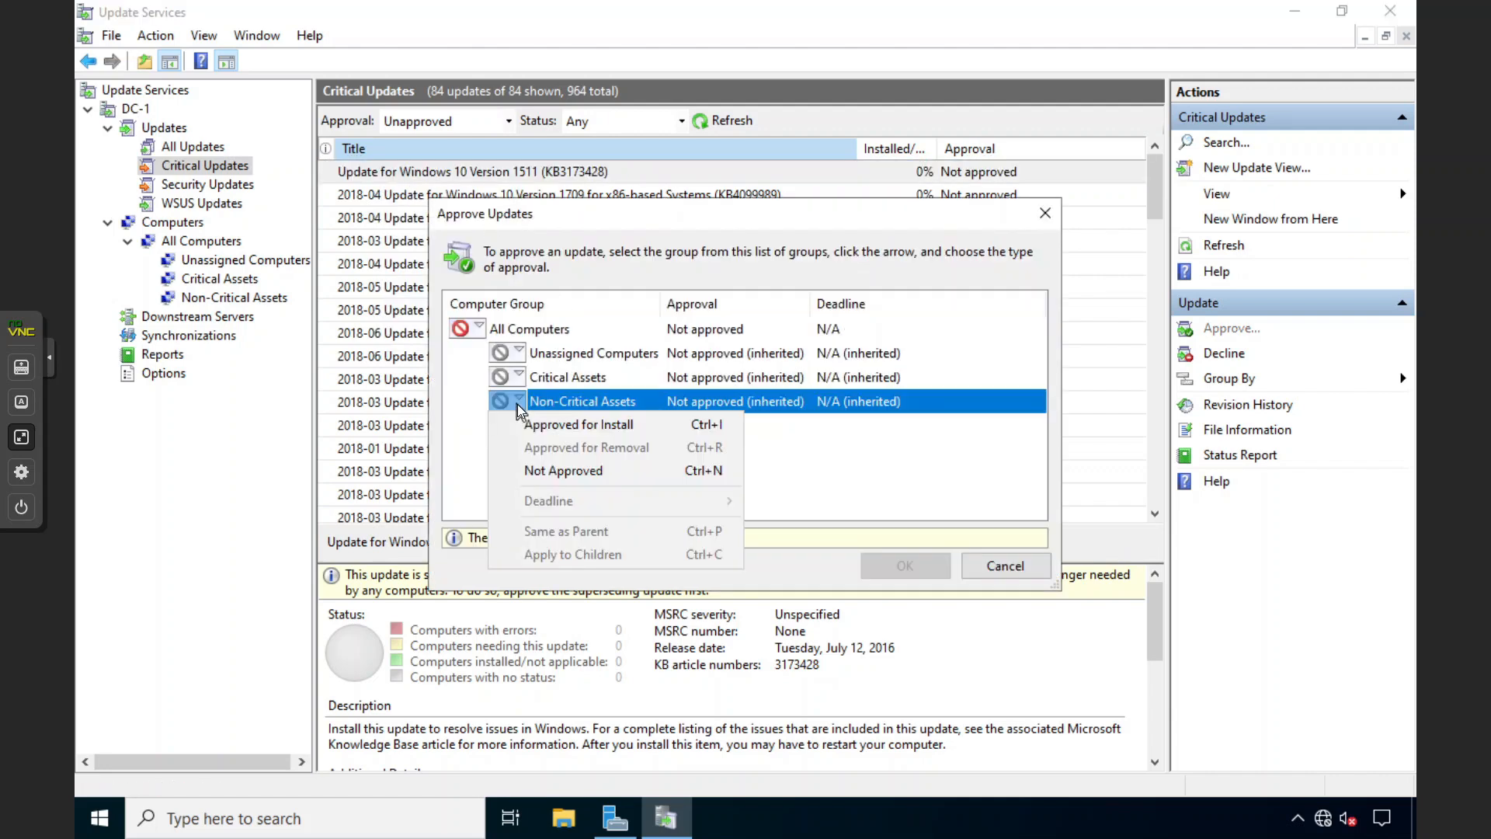
click(564, 429)
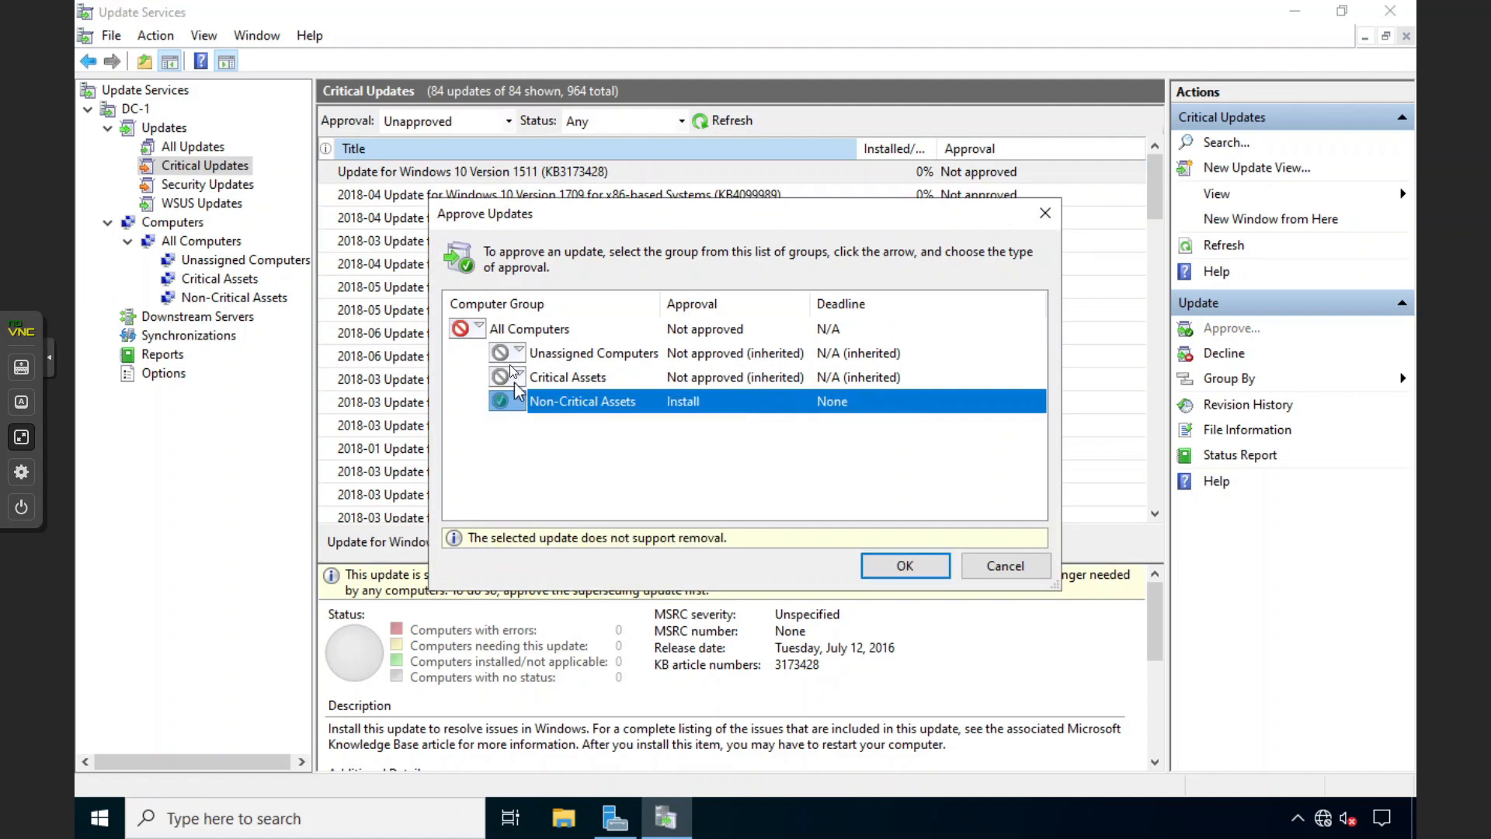
click(906, 565)
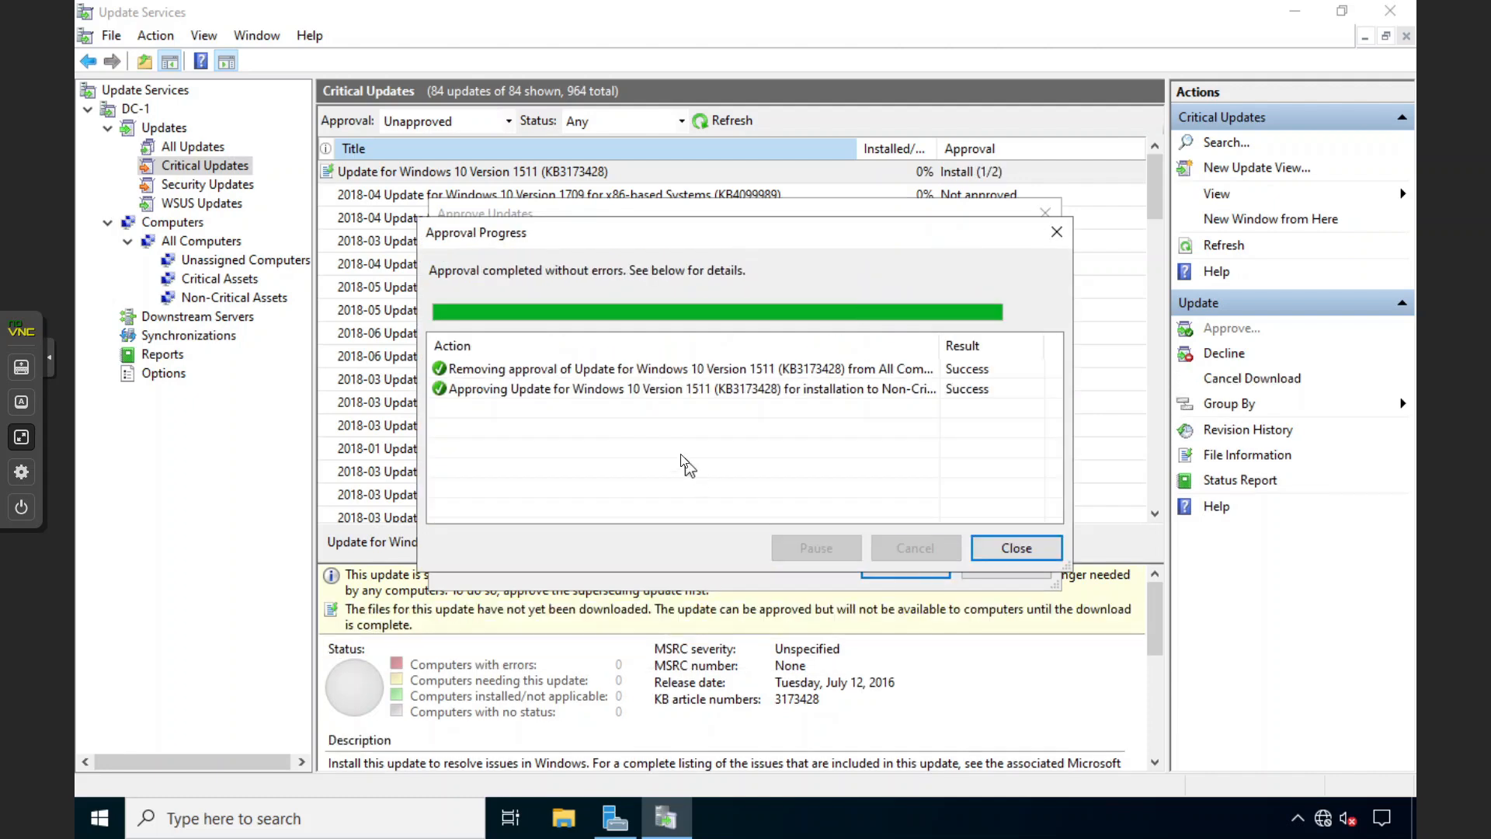
click(1011, 559)
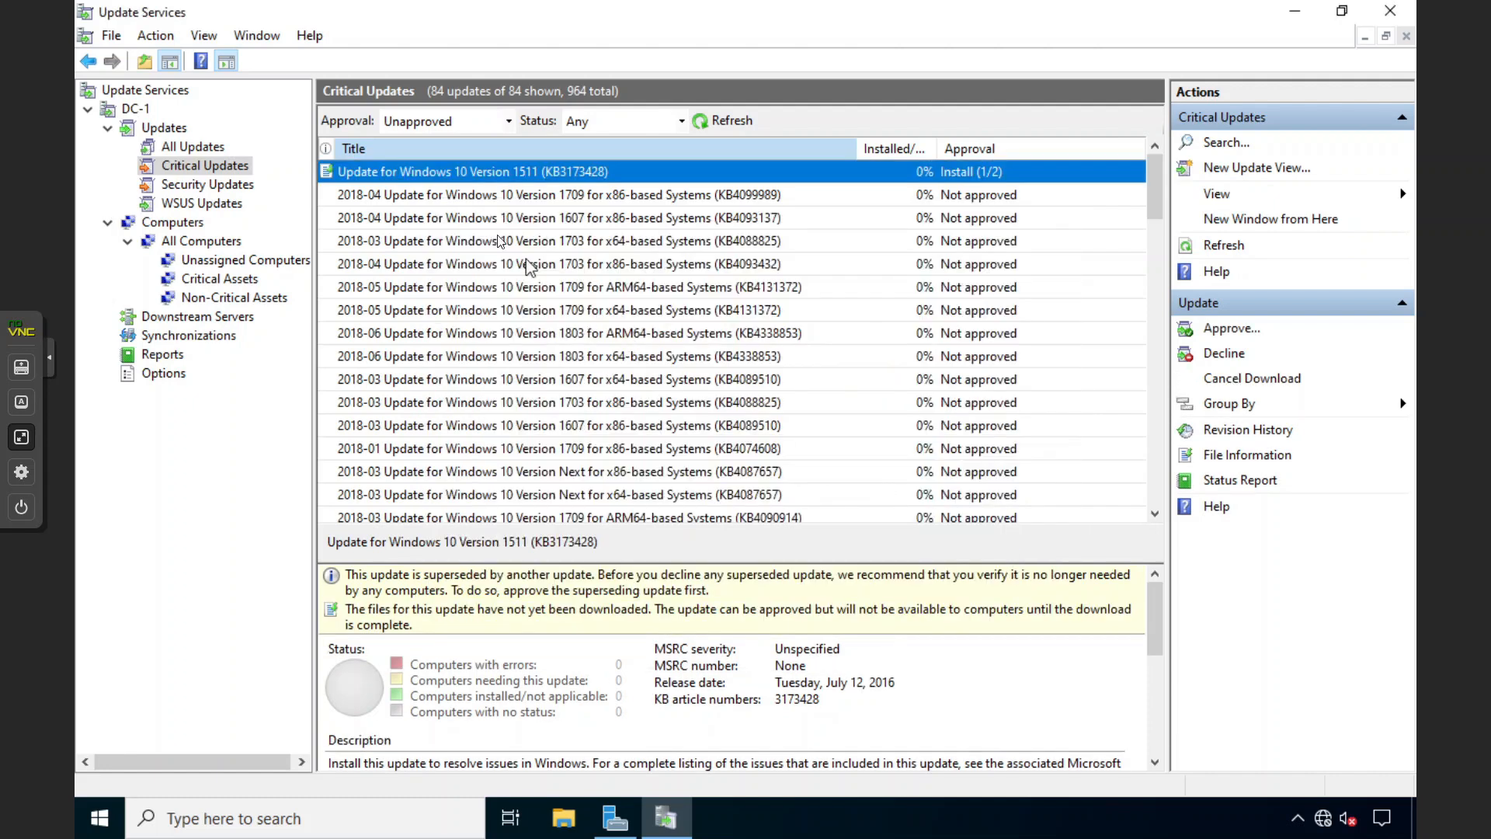
Step: Check the computer lists of Non-Critical Assets, All Computers and Unassigned Computers, refreshing the unassigned list with its status at Any
click(204, 296)
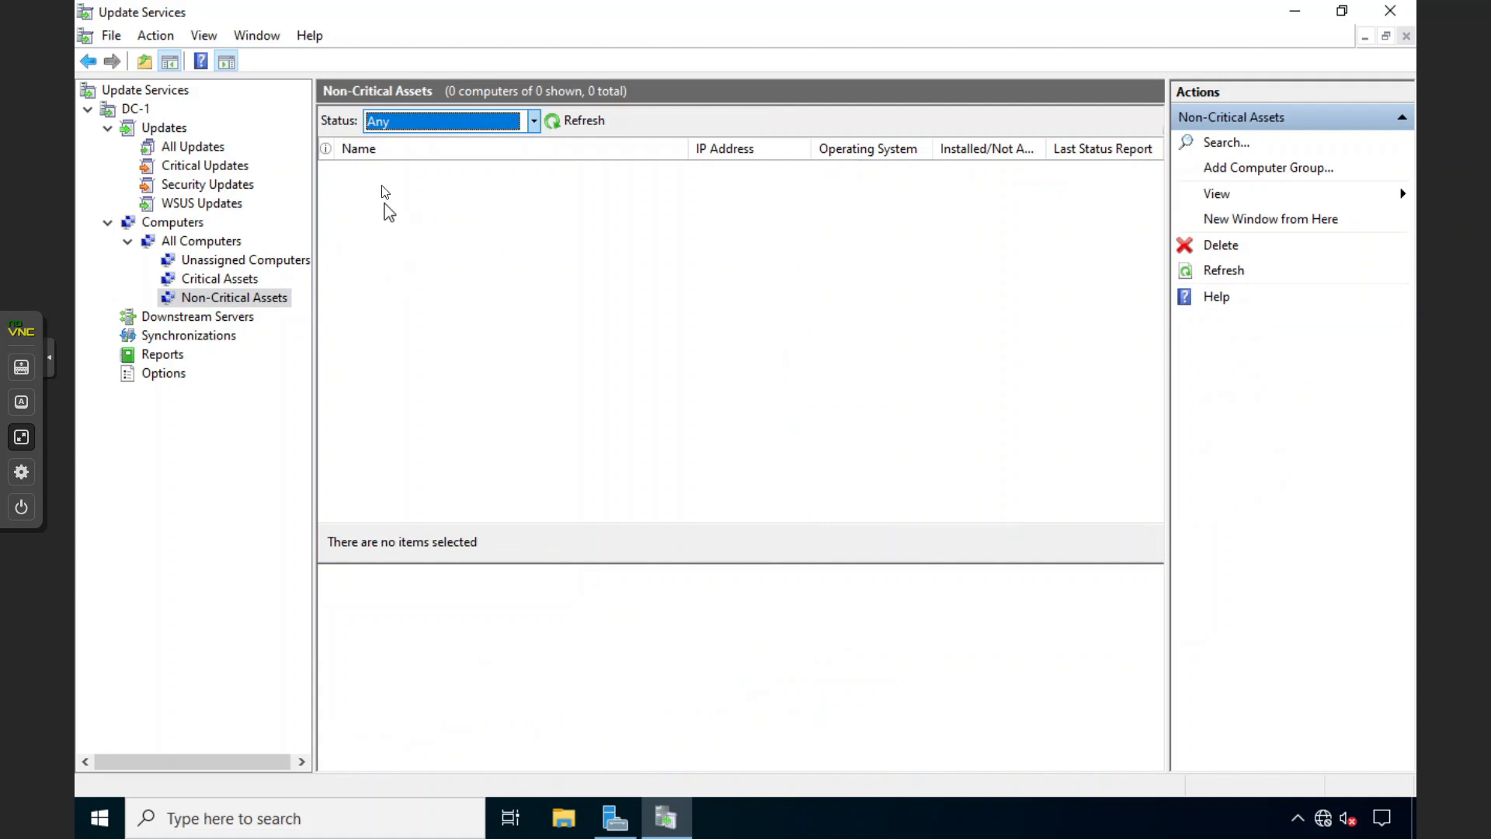
click(385, 204)
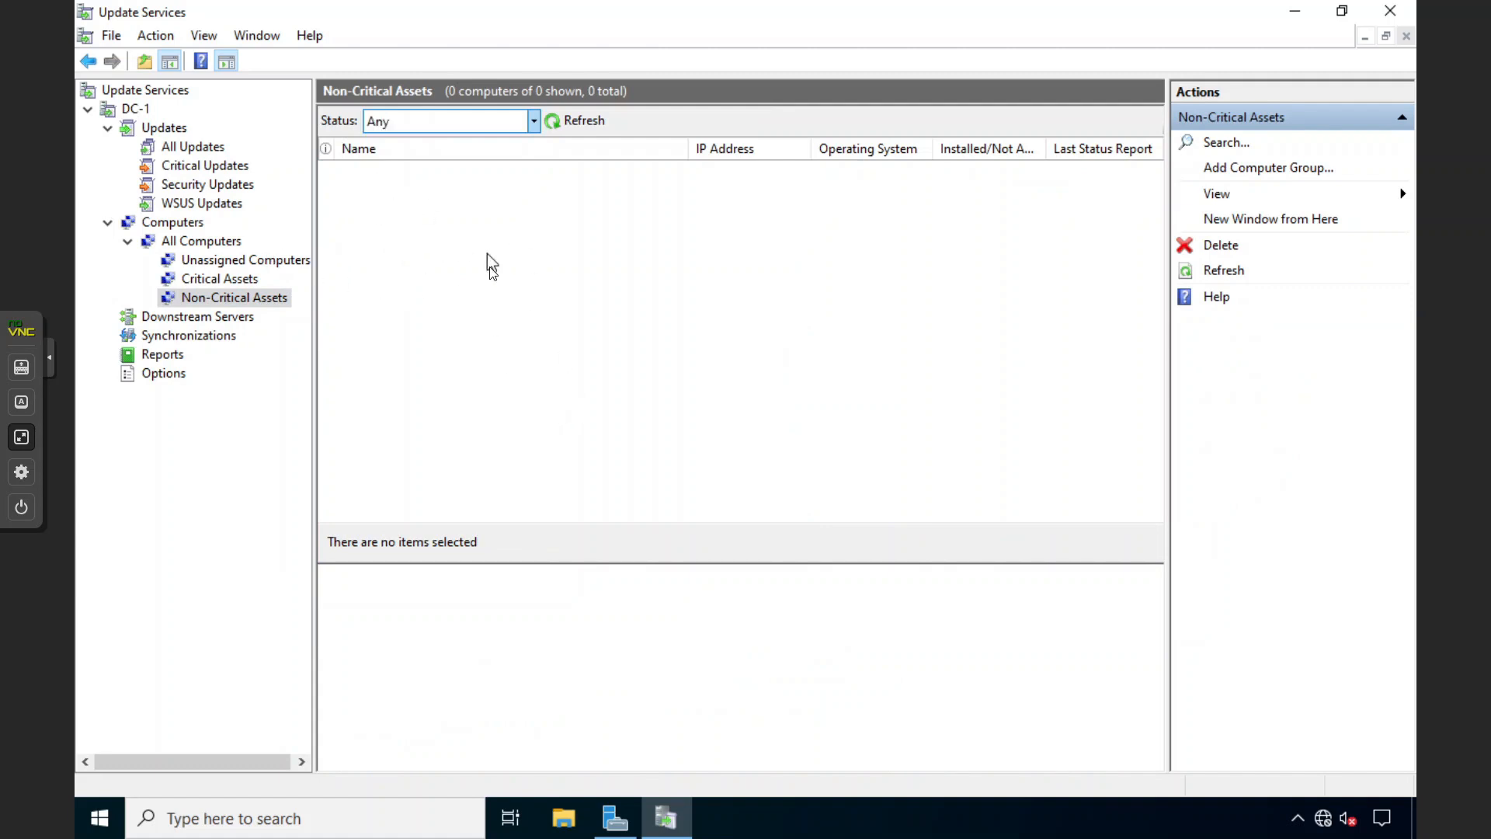
click(203, 264)
click(218, 246)
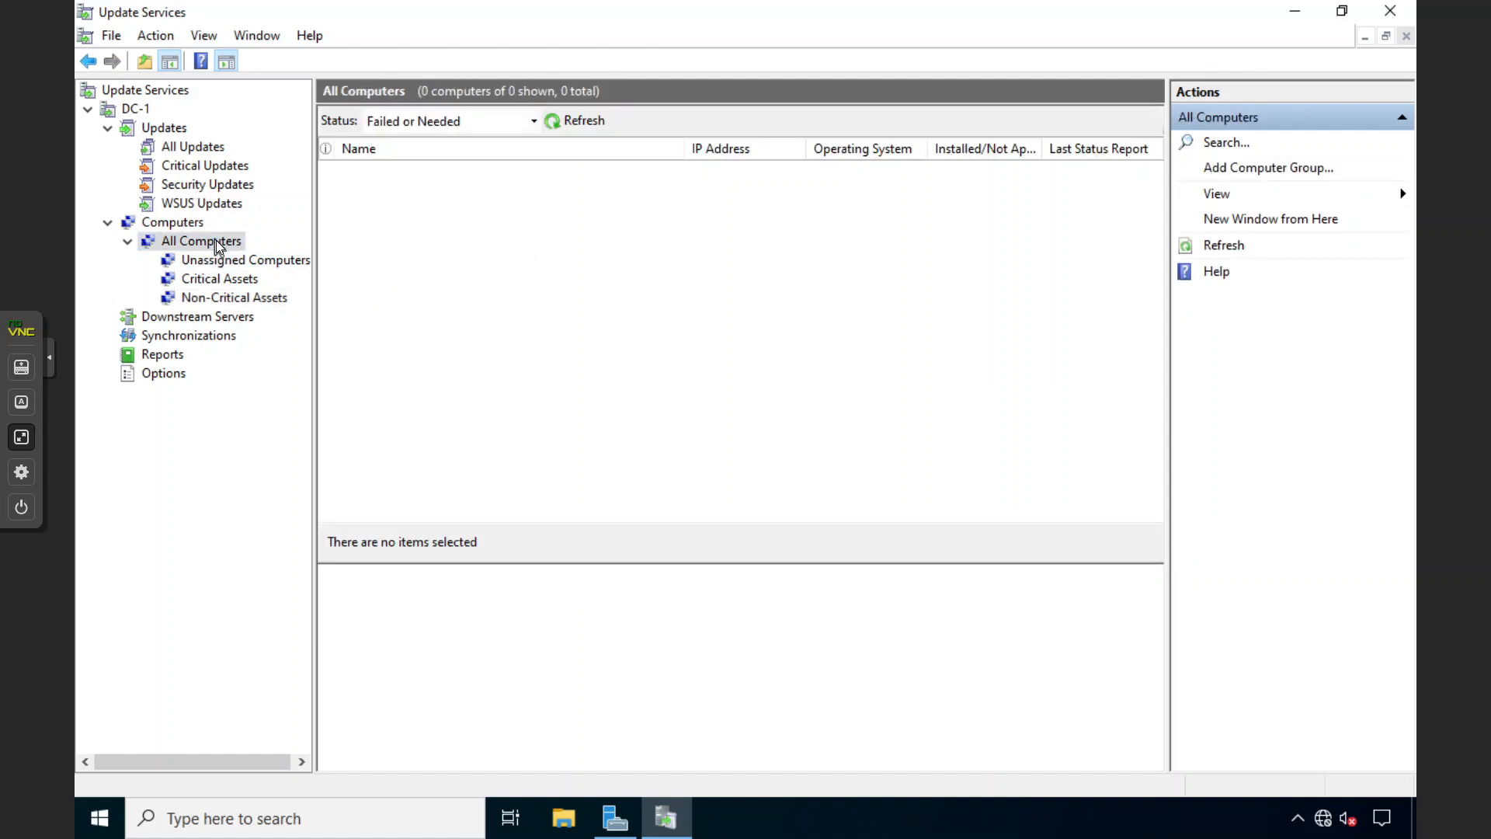
click(236, 259)
click(584, 120)
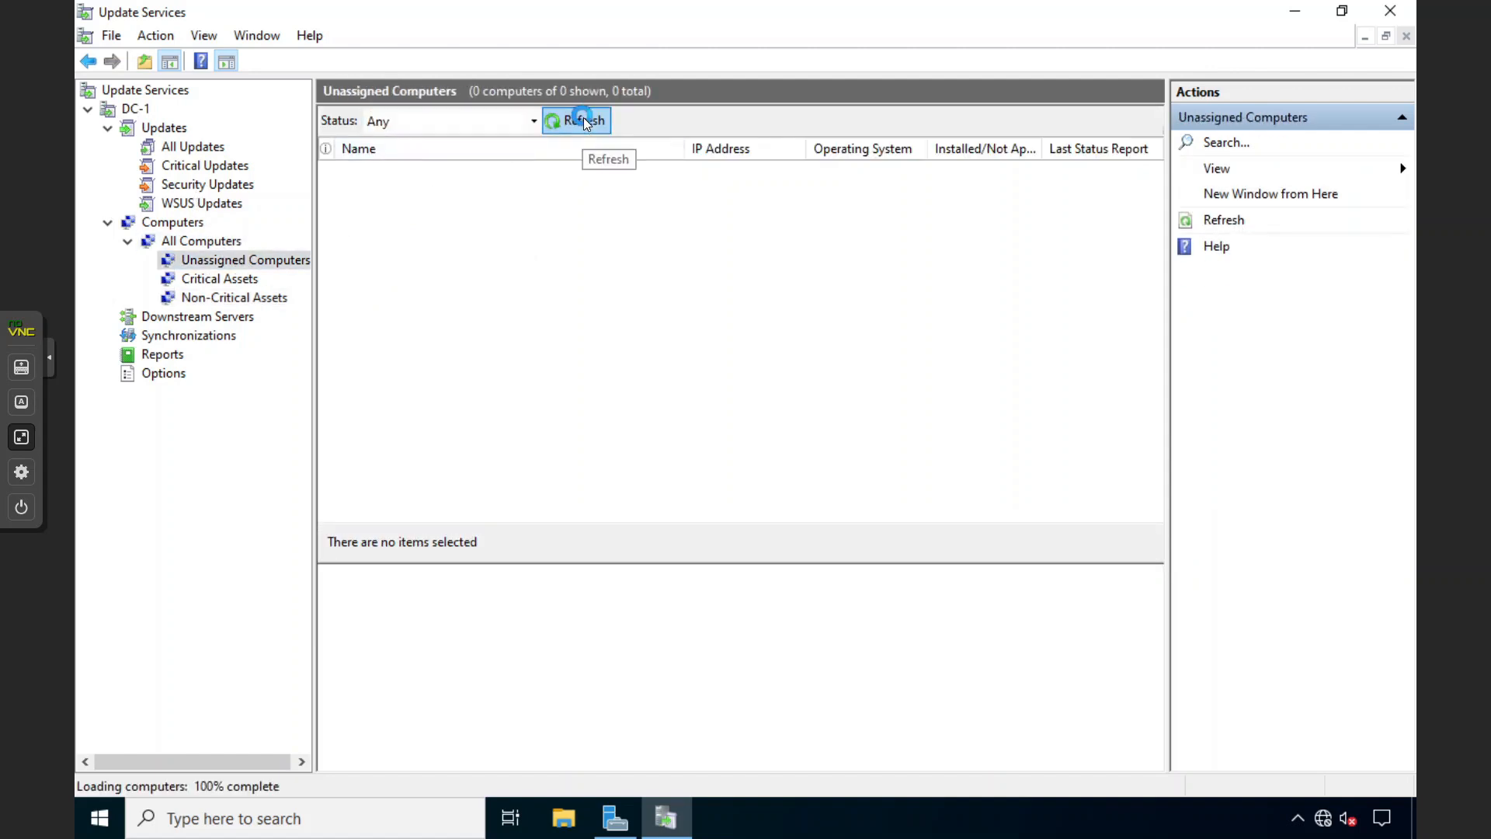
click(533, 132)
click(687, 233)
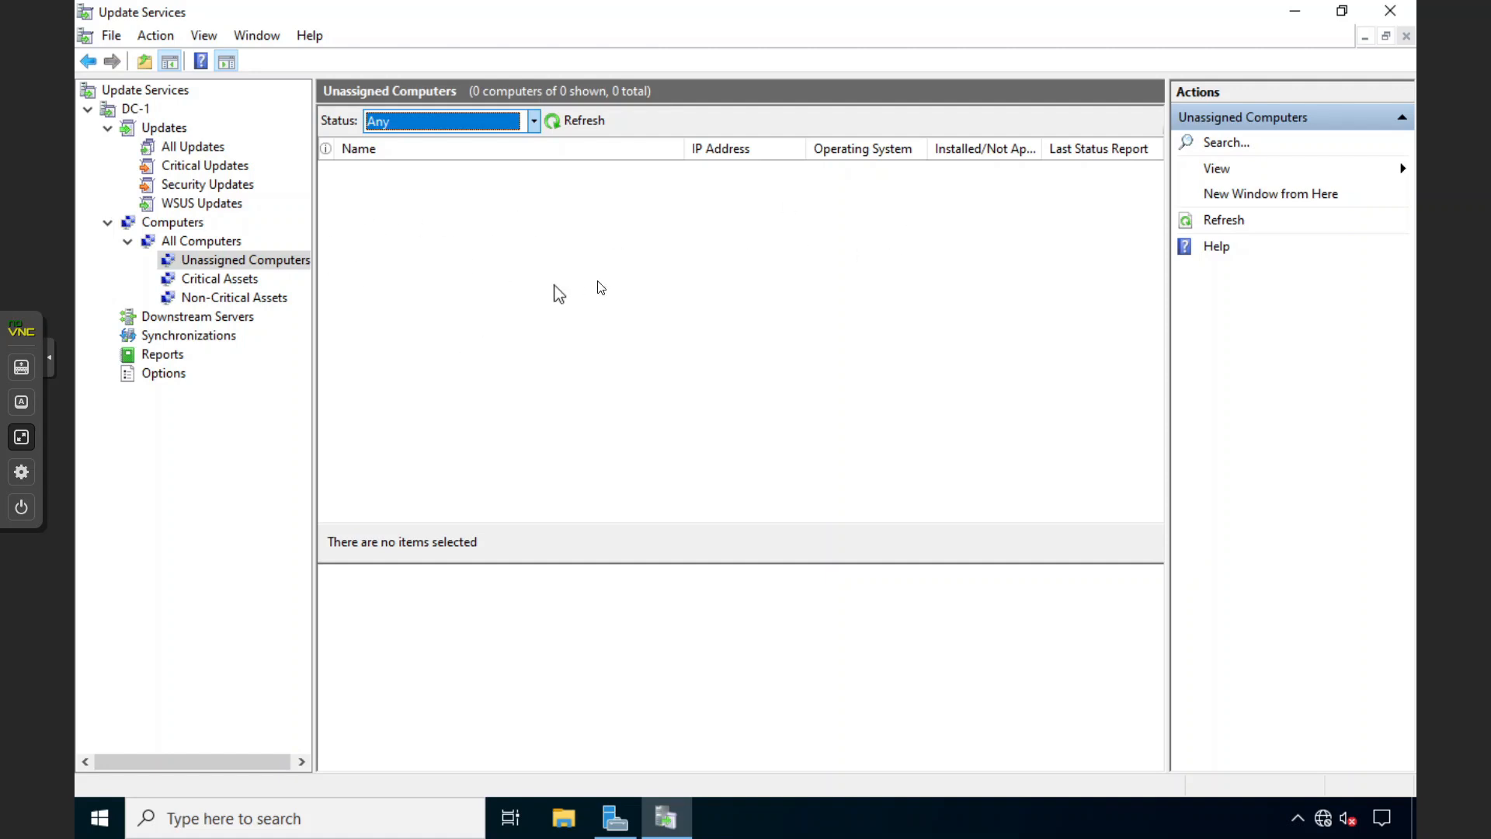
Step: Close the Update Services console and show the administration tools available in Server Manager
click(1378, 15)
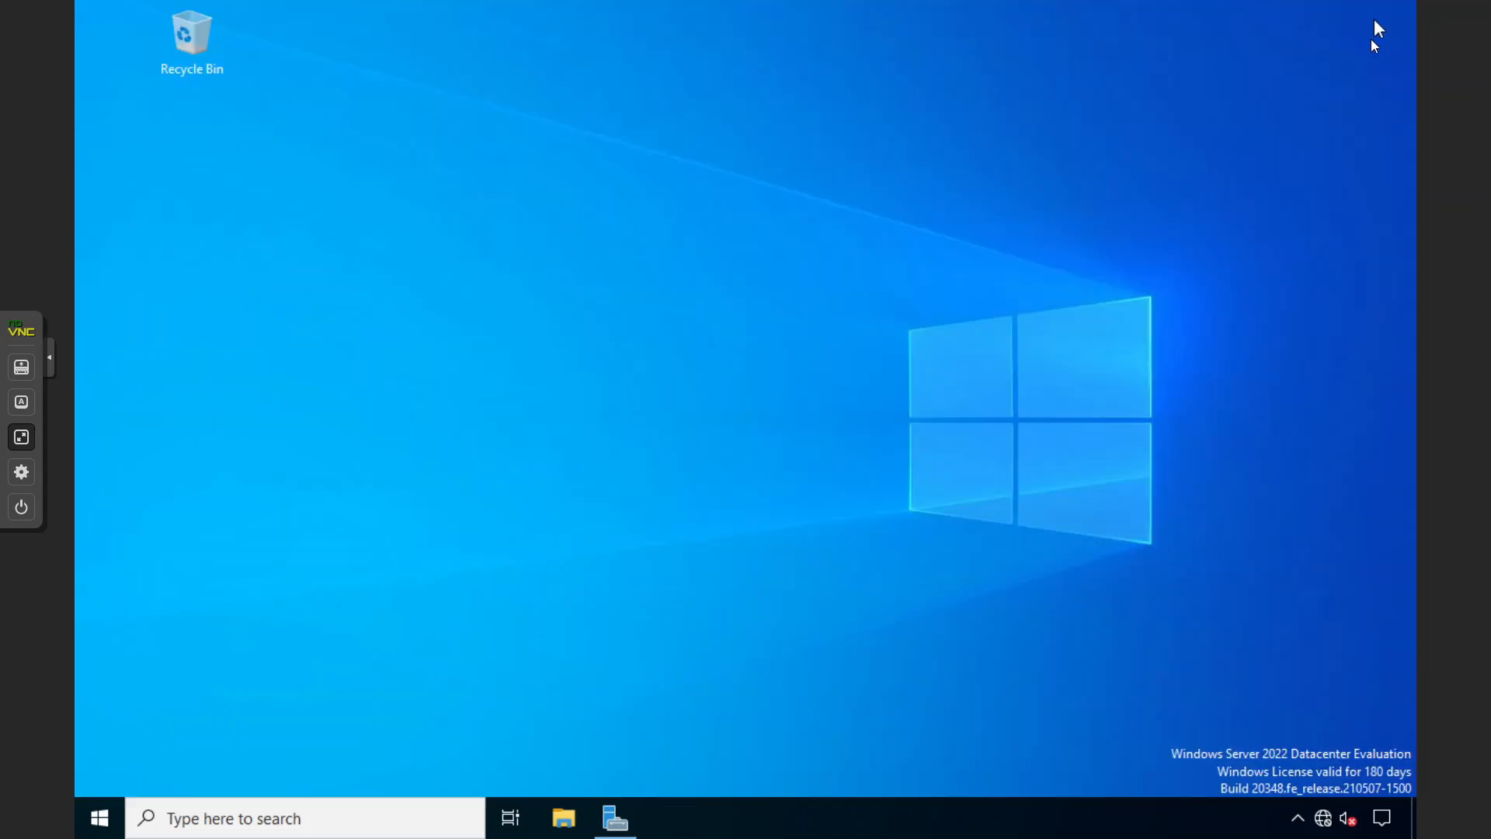
drag(1200, 753, 1415, 803)
drag(652, 166, 1233, 596)
click(625, 809)
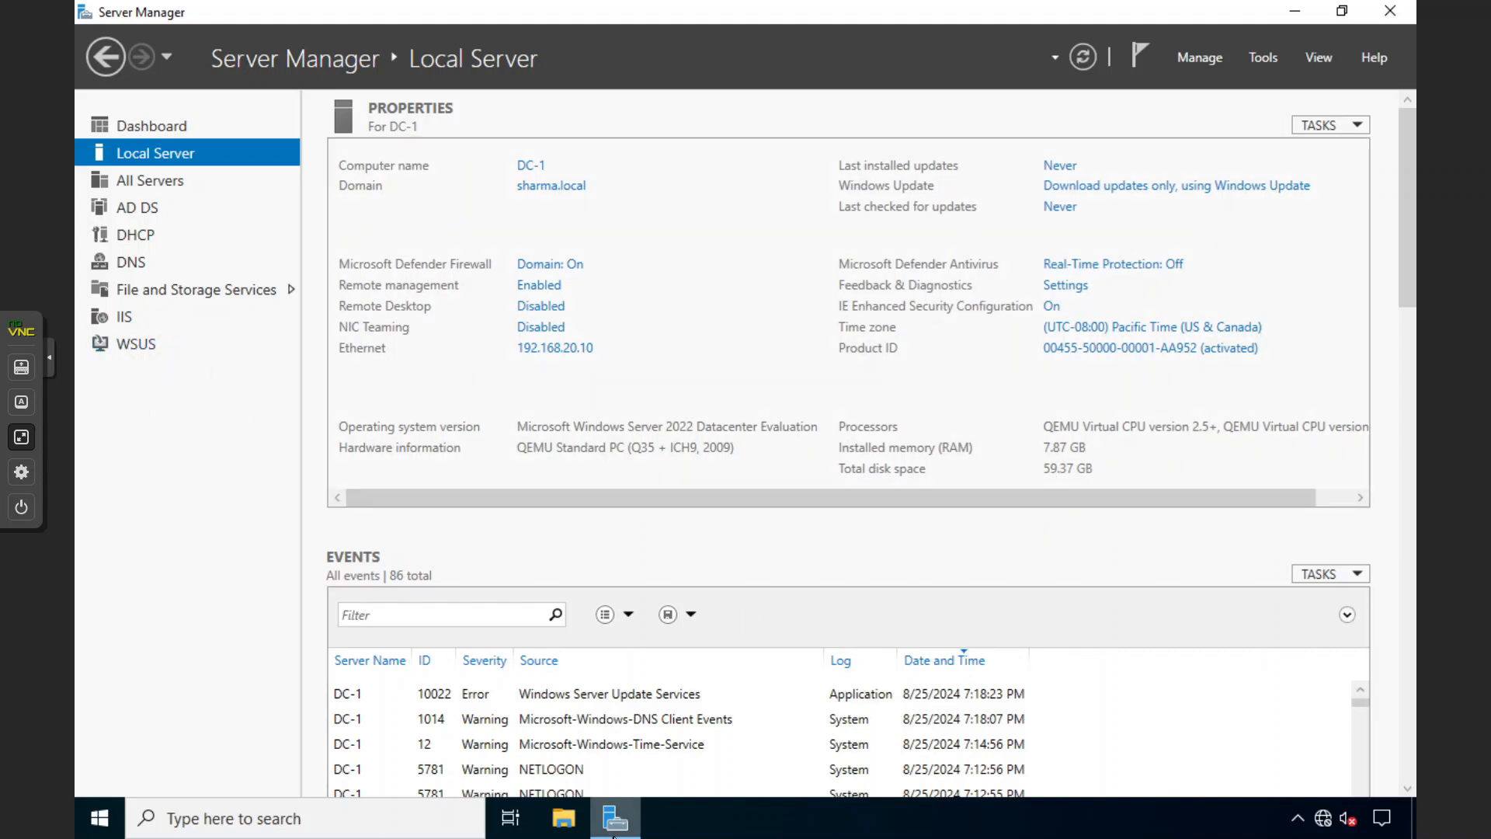
click(1255, 61)
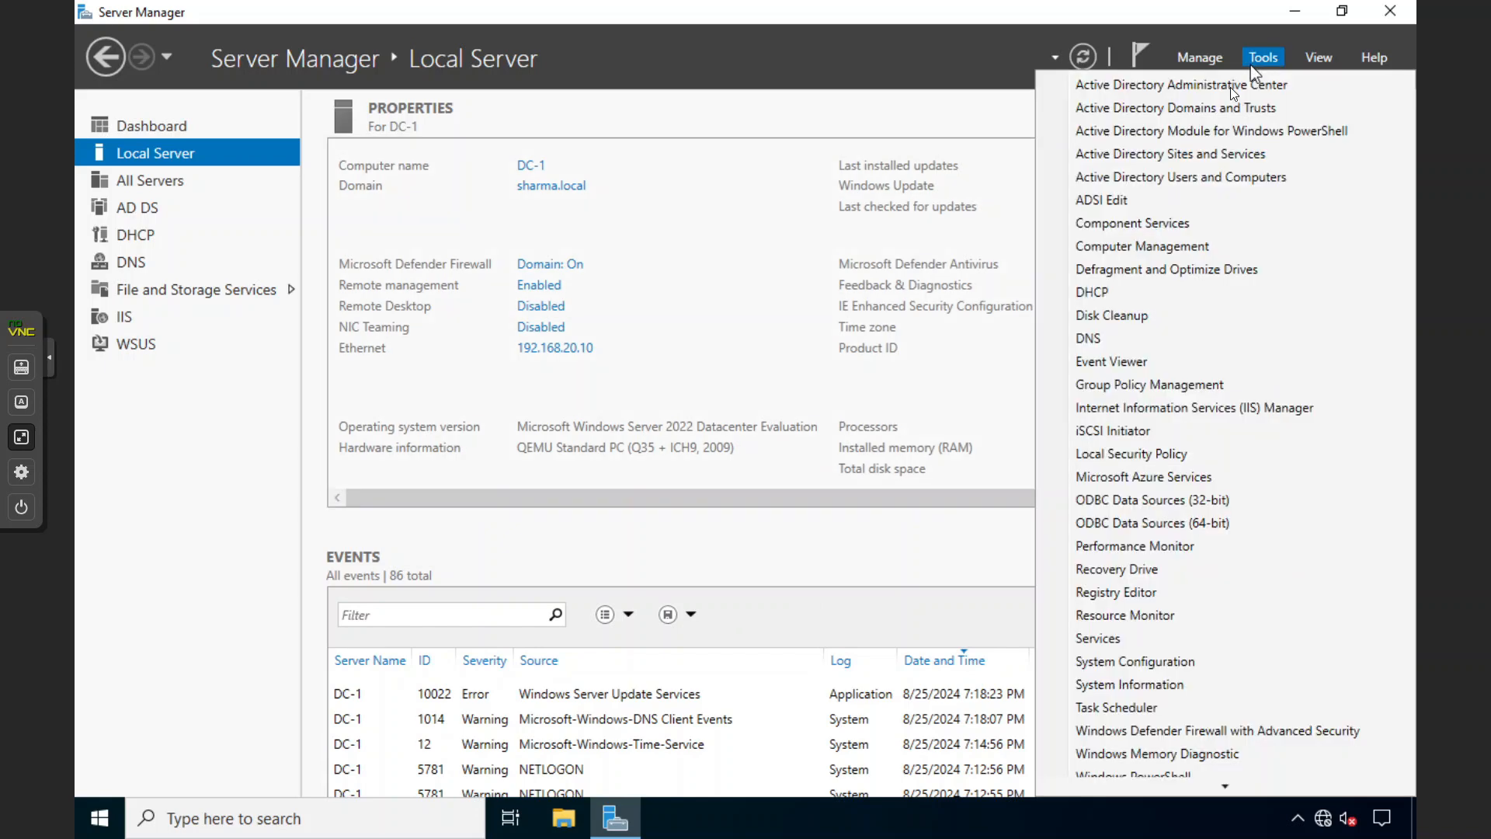
Step: Leave the VNC session's full-screen view and open new tabs in Chrome
click(22, 440)
key(ctrl+t)
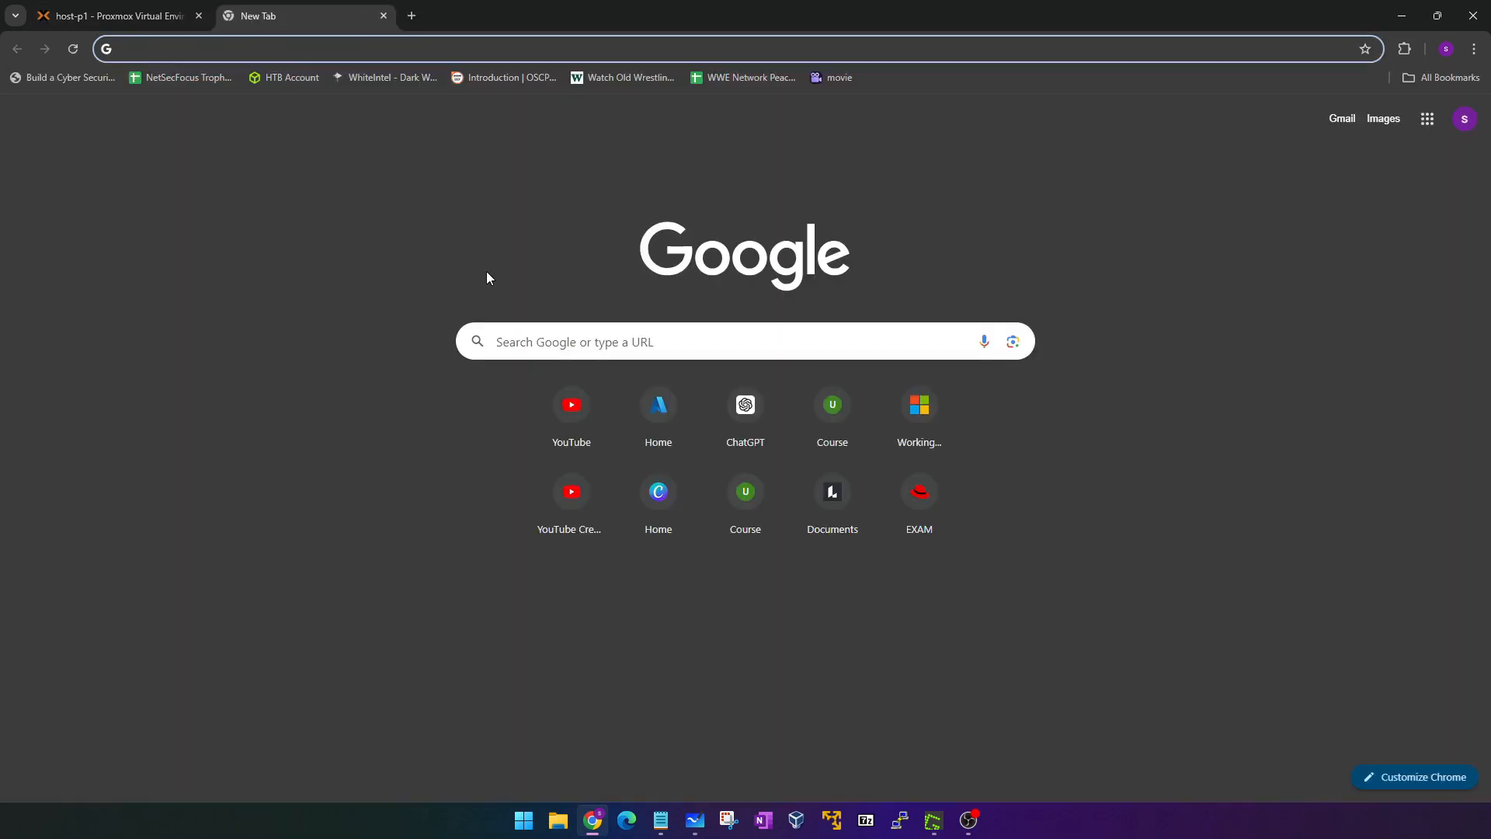
click(534, 51)
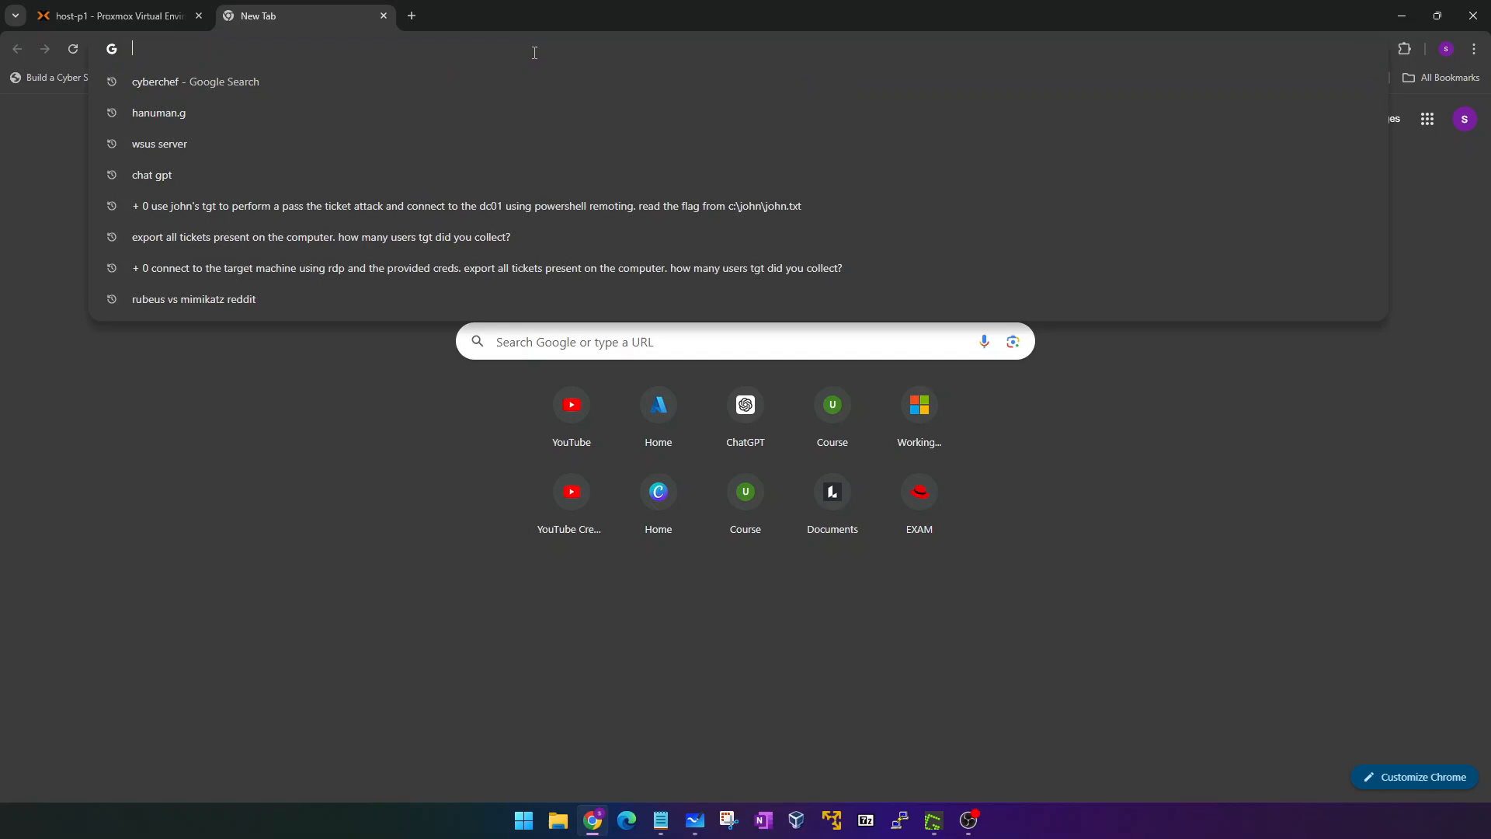
click(411, 22)
click(1472, 50)
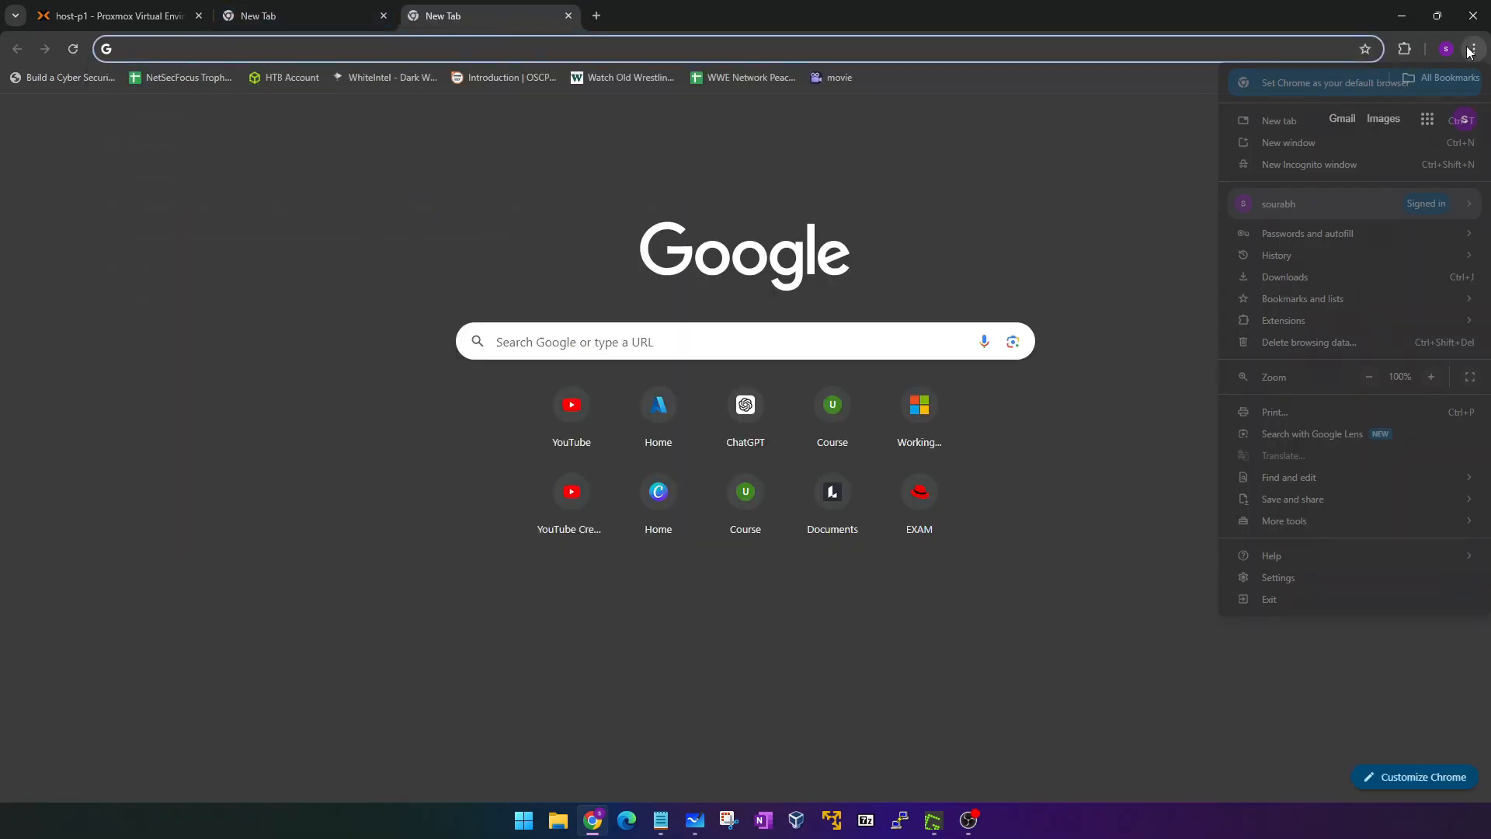
click(1178, 127)
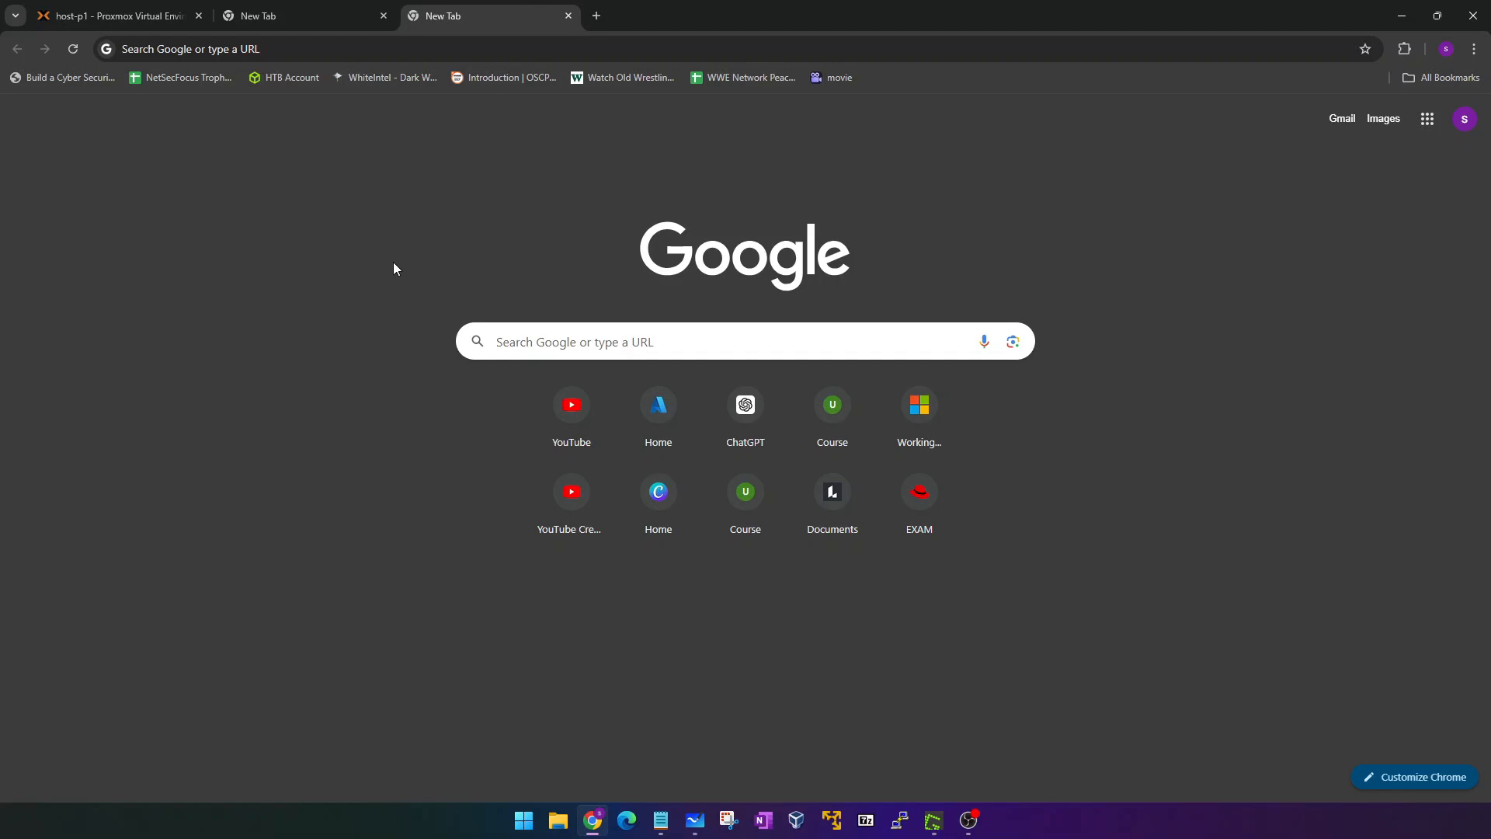
key(alt+Tab)
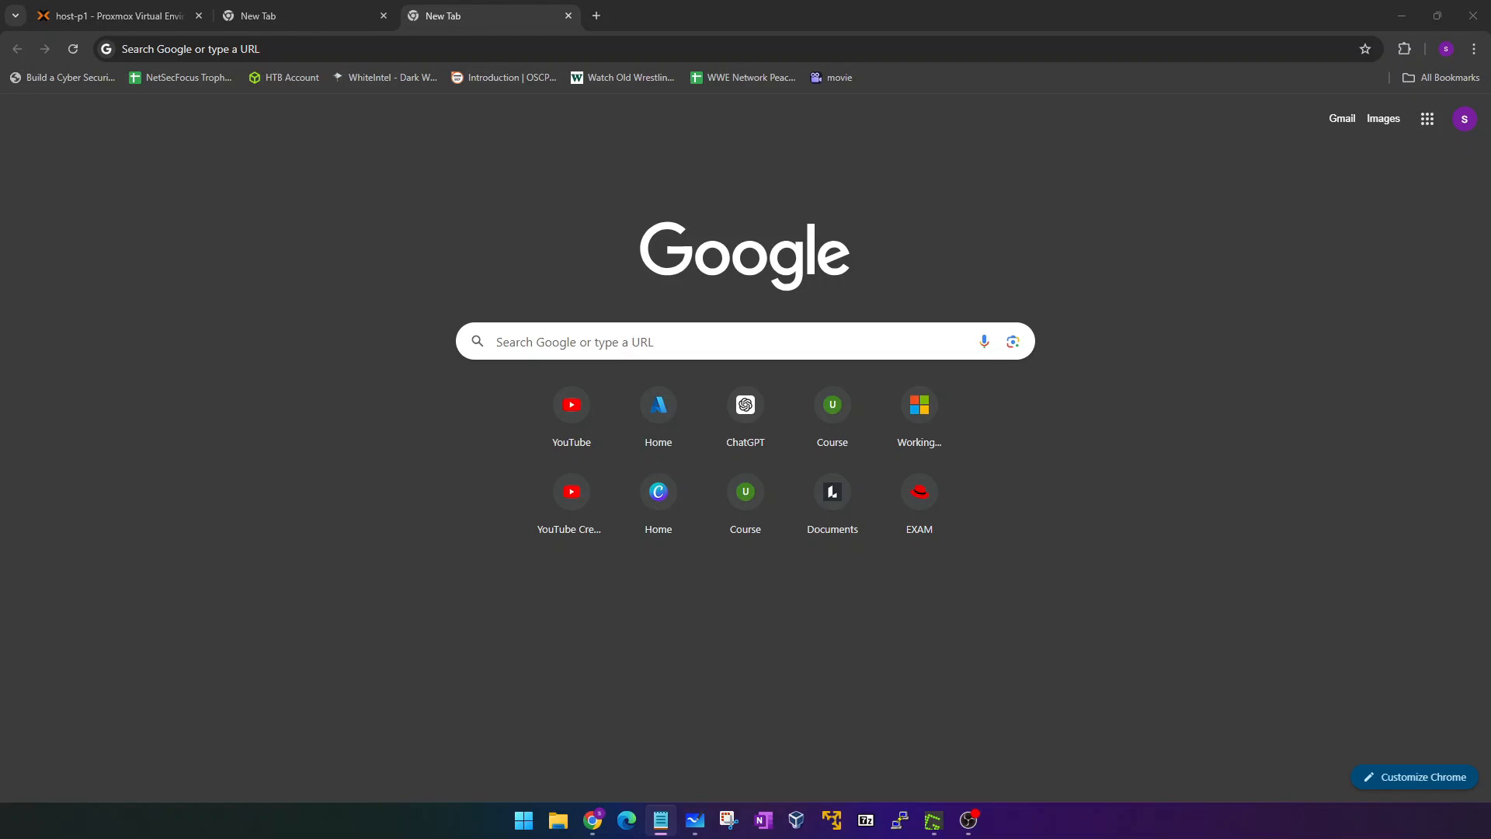
Step: Search Google for "learn wsus server microsoft"
click(469, 48)
text(learnm wsus server)
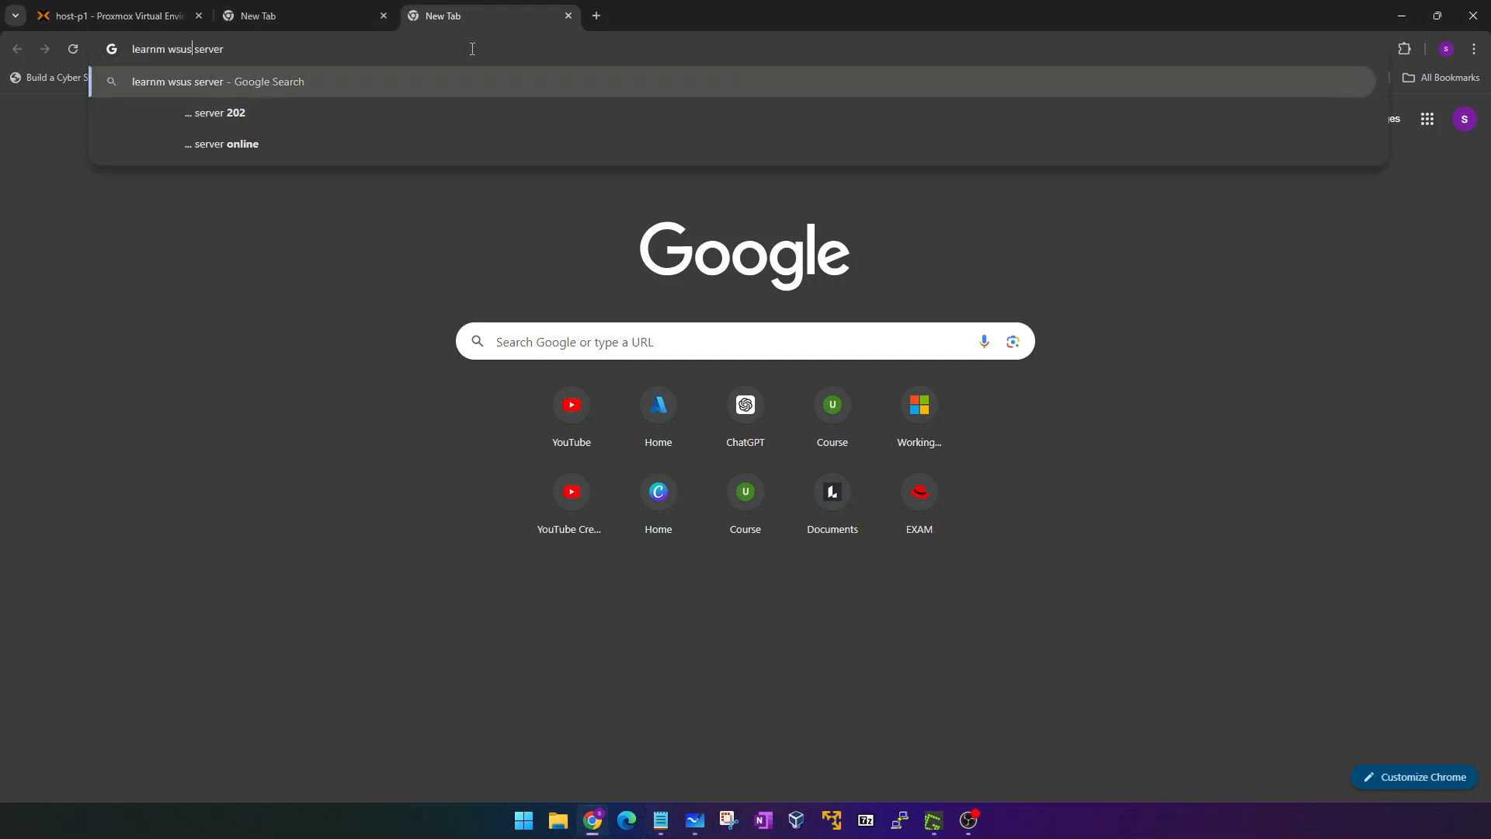
key(BackSpace)
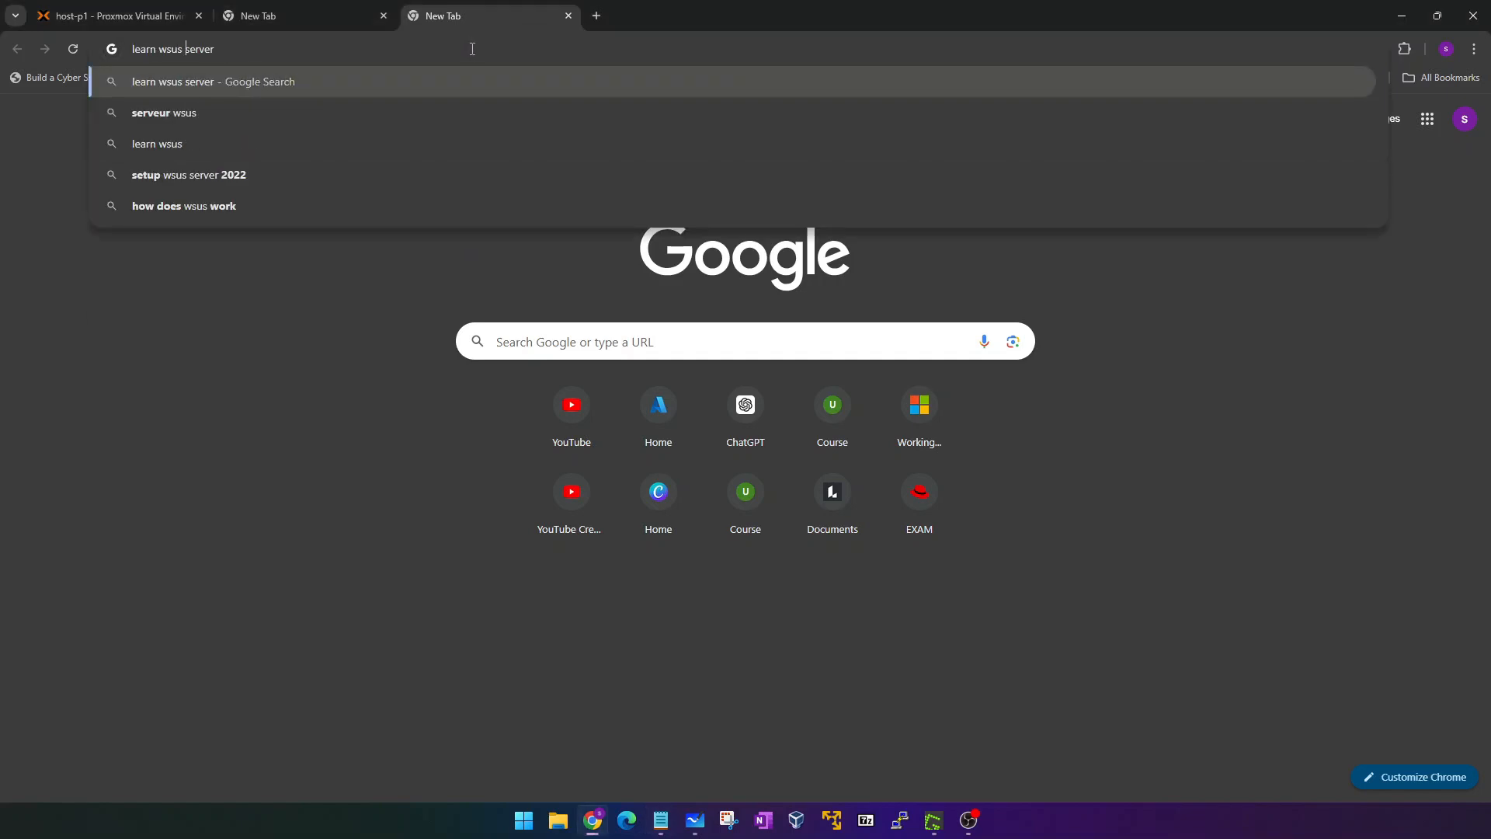
text(microsoft)
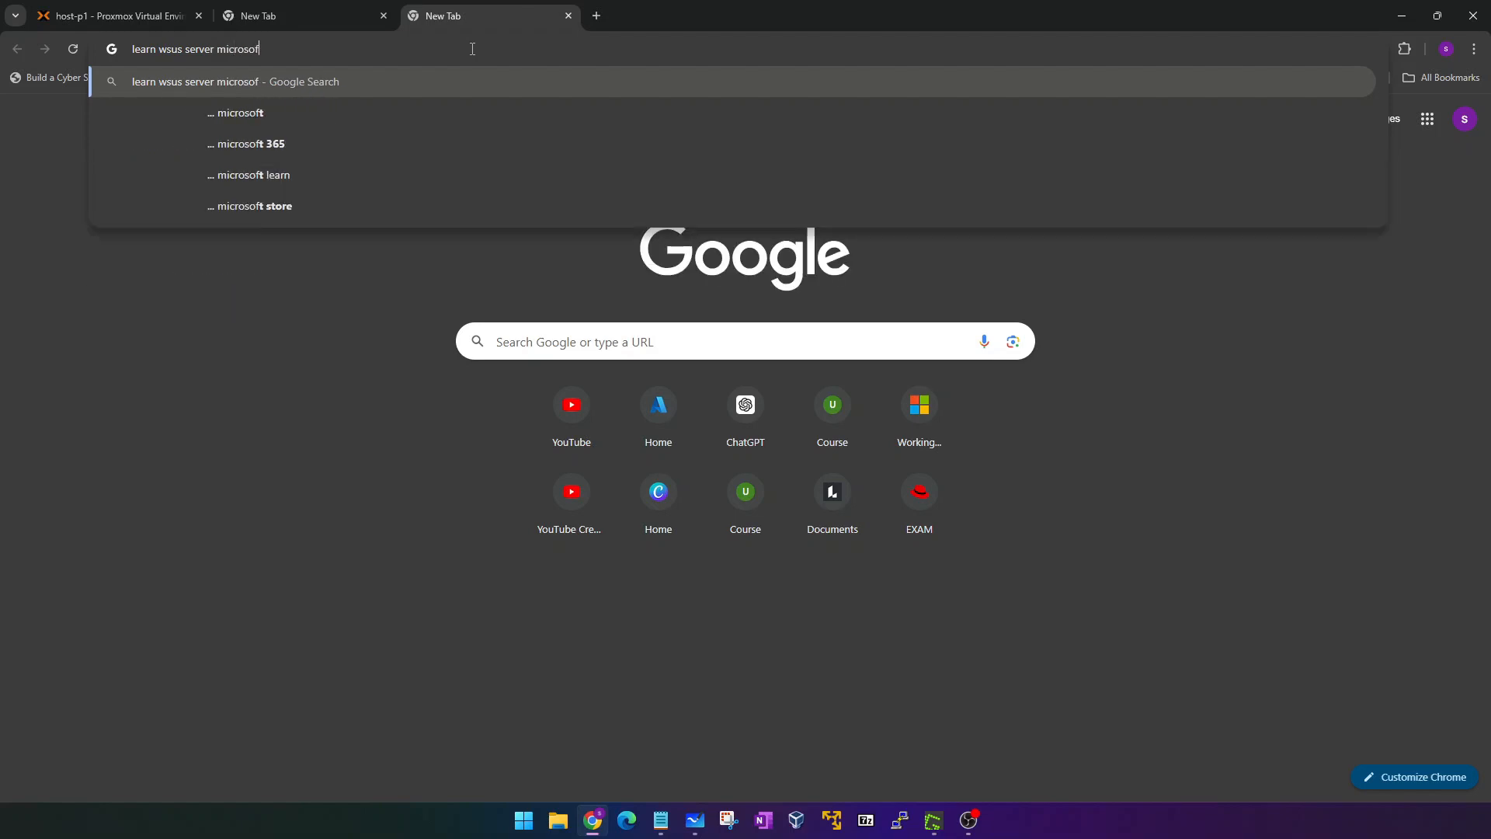
key(Return)
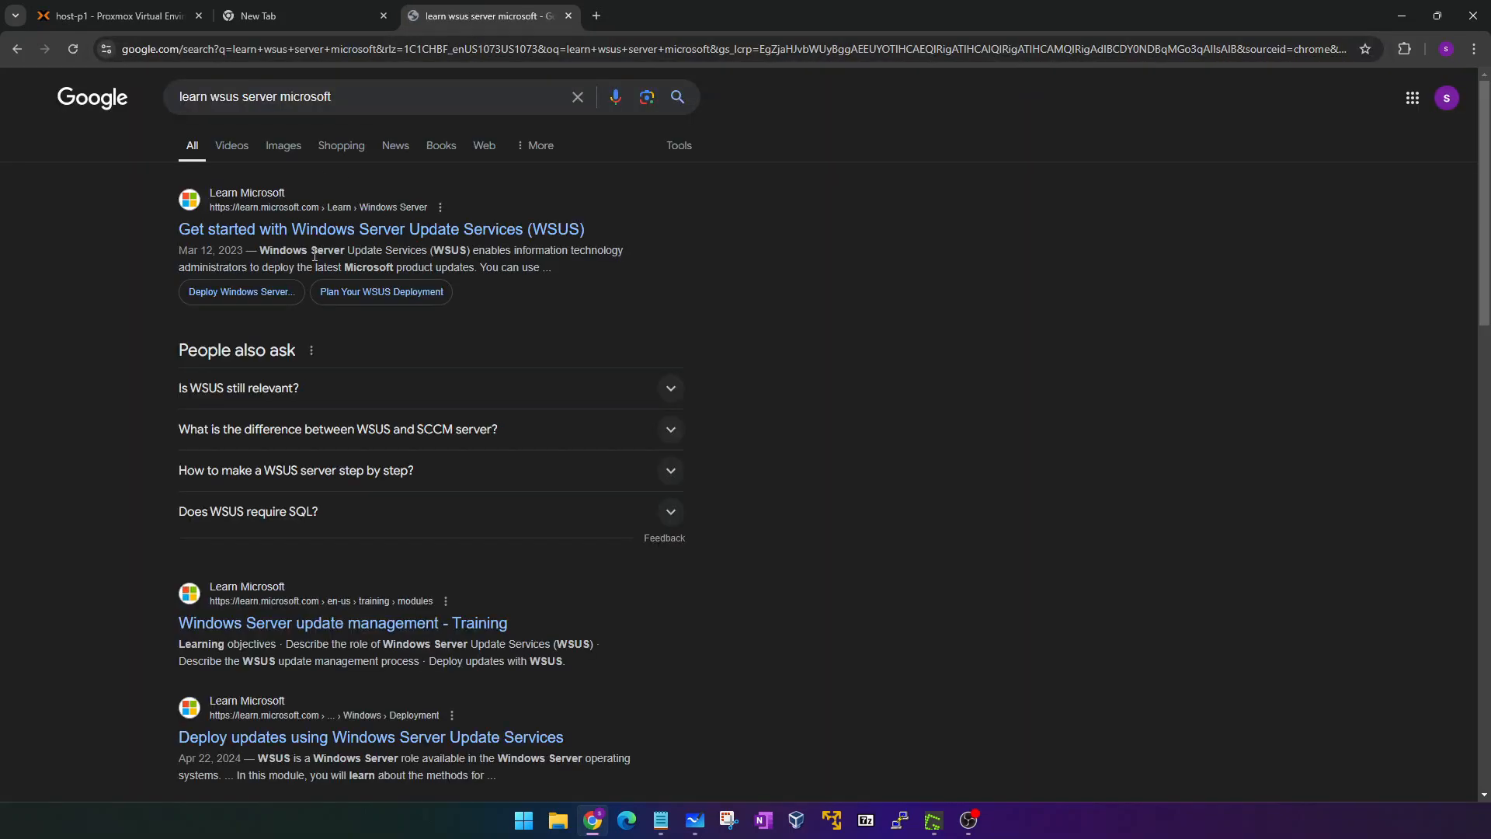
Step: Open Microsoft's "Get started with Windows Server Update Services (WSUS)" article and read through its practical applications and guide collection
click(235, 229)
drag(594, 293, 850, 295)
scroll(497, 454, down, 8)
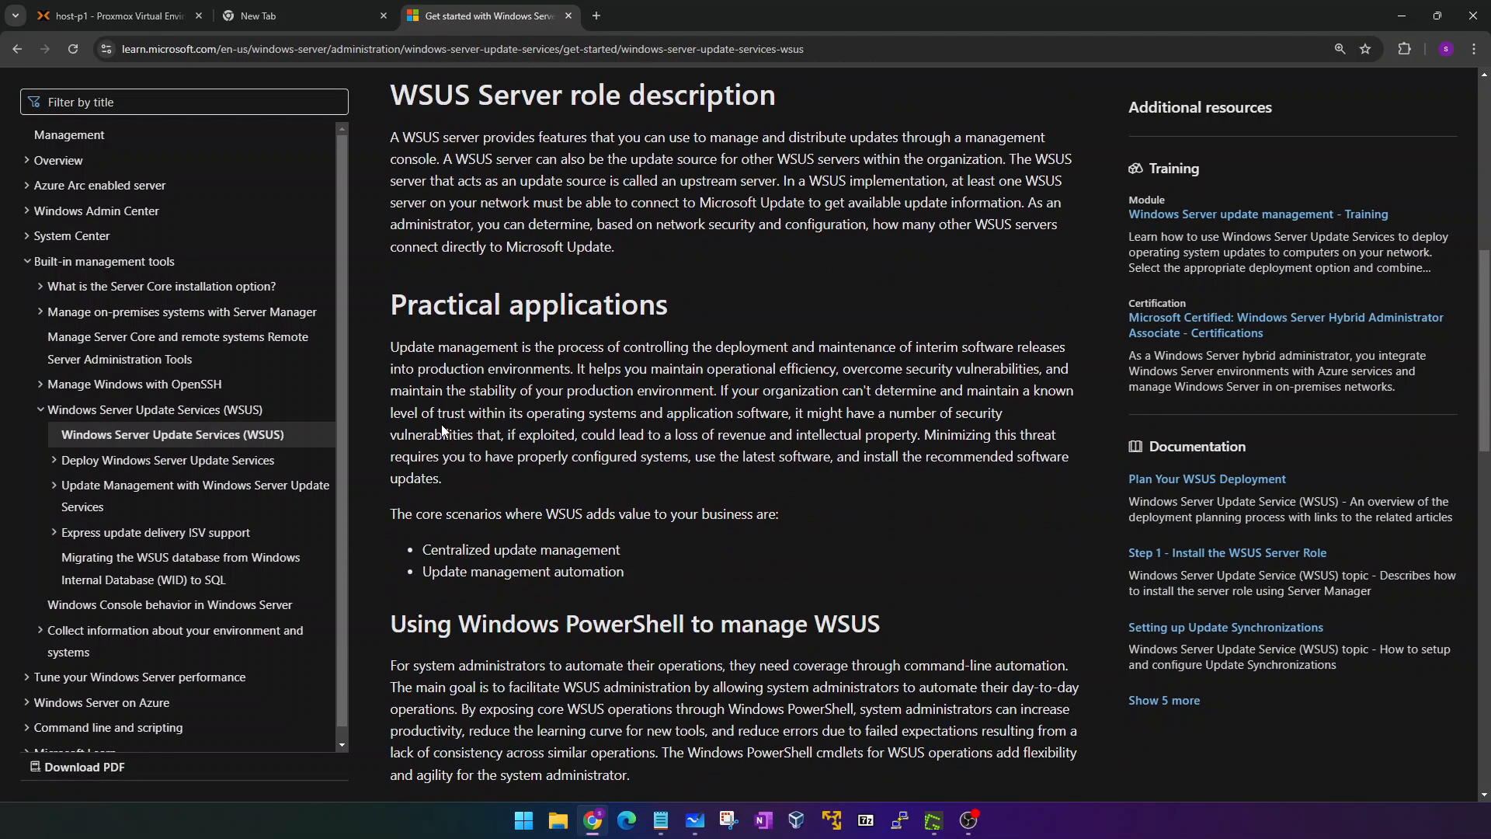
drag(418, 346, 586, 348)
click(578, 354)
scroll(474, 368, down, 7)
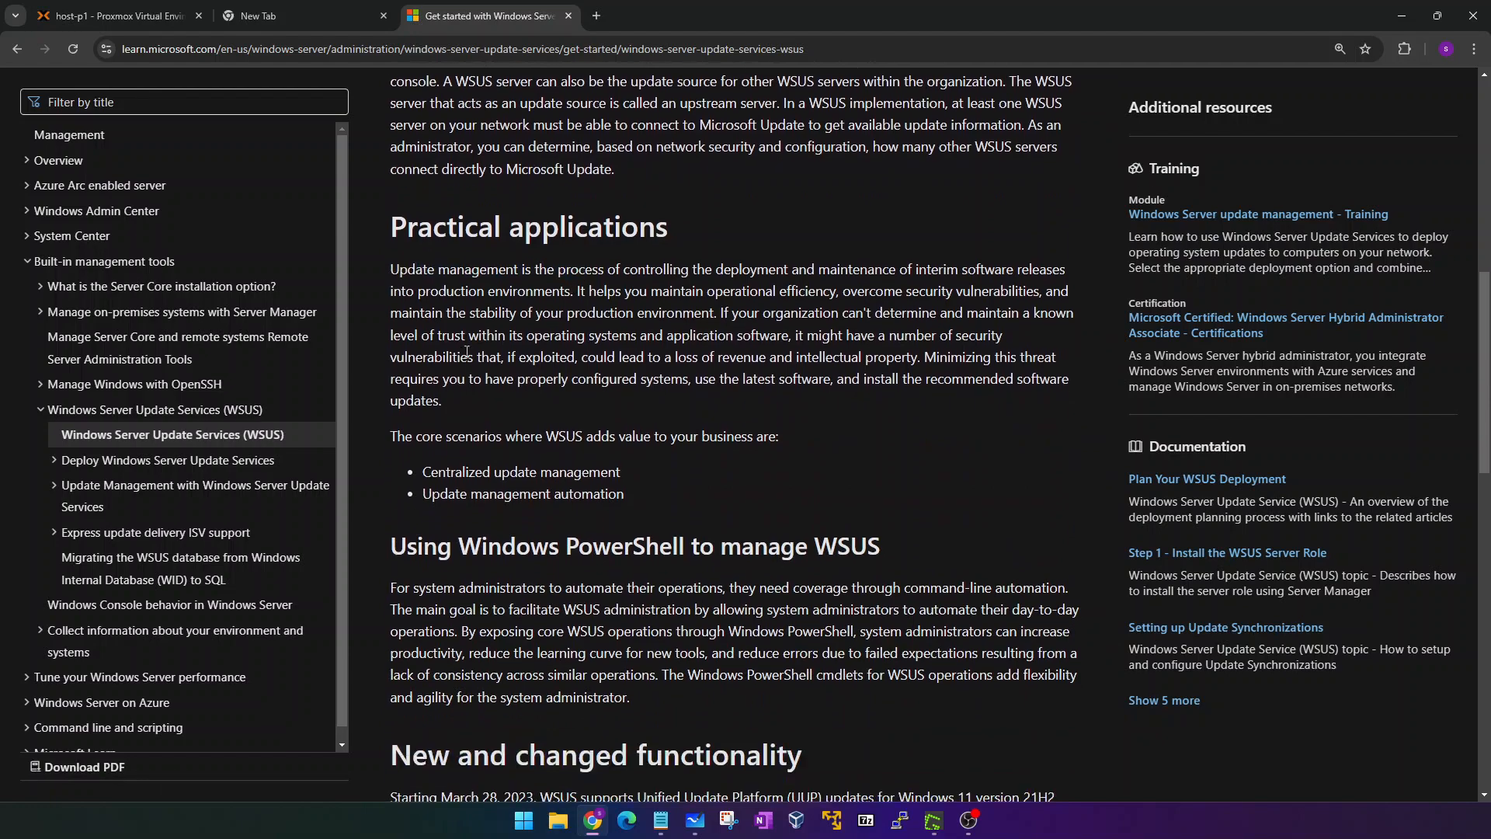
scroll(475, 367, down, 9)
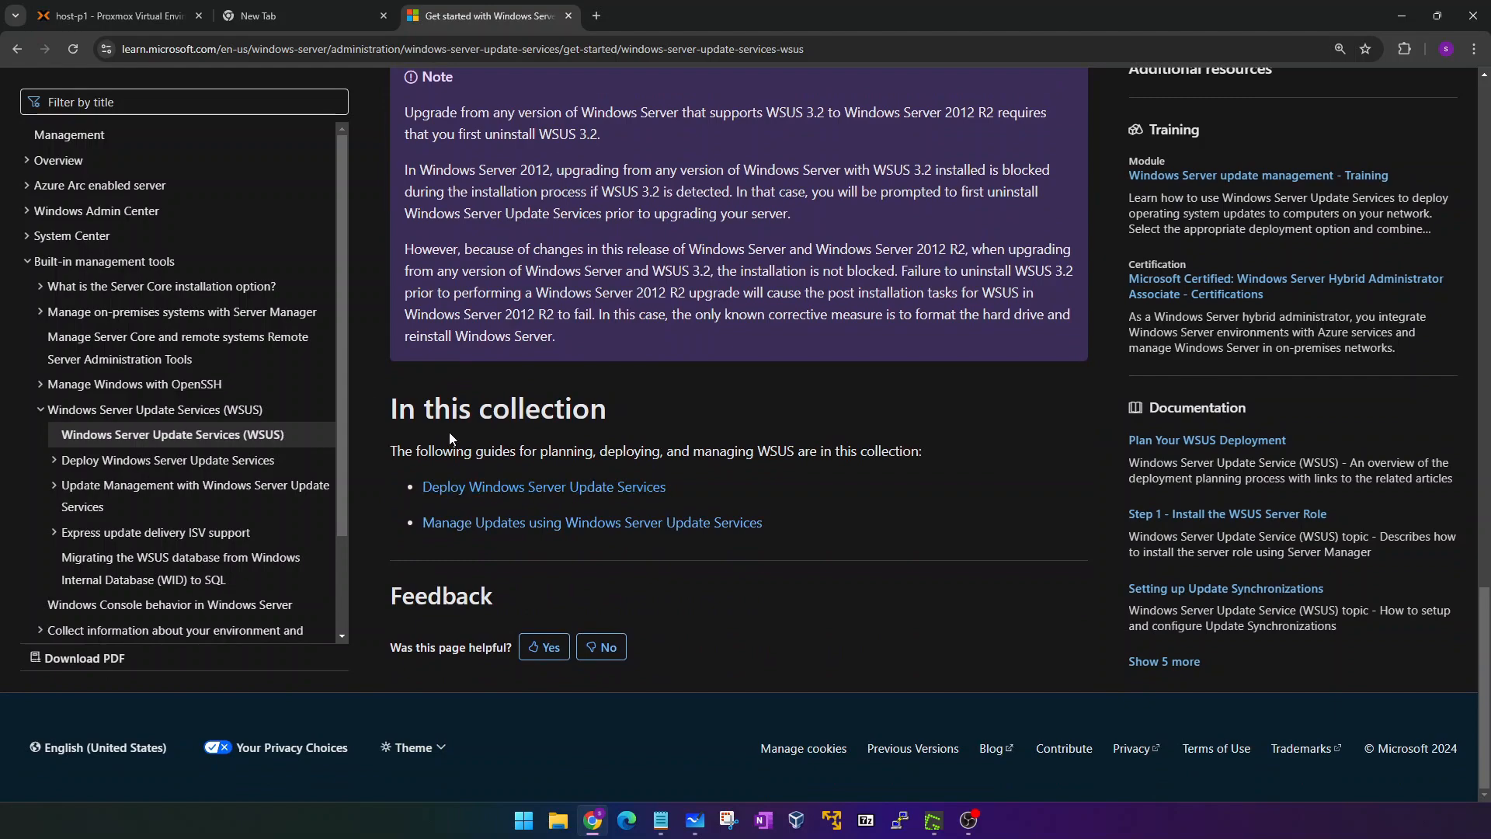
scroll(475, 397, up, 6)
scroll(466, 350, down, 6)
Step: Open the Deploy Windows Server Update Services guide in a new browser tab and examine its list of deployment steps
right_click(481, 489)
click(525, 494)
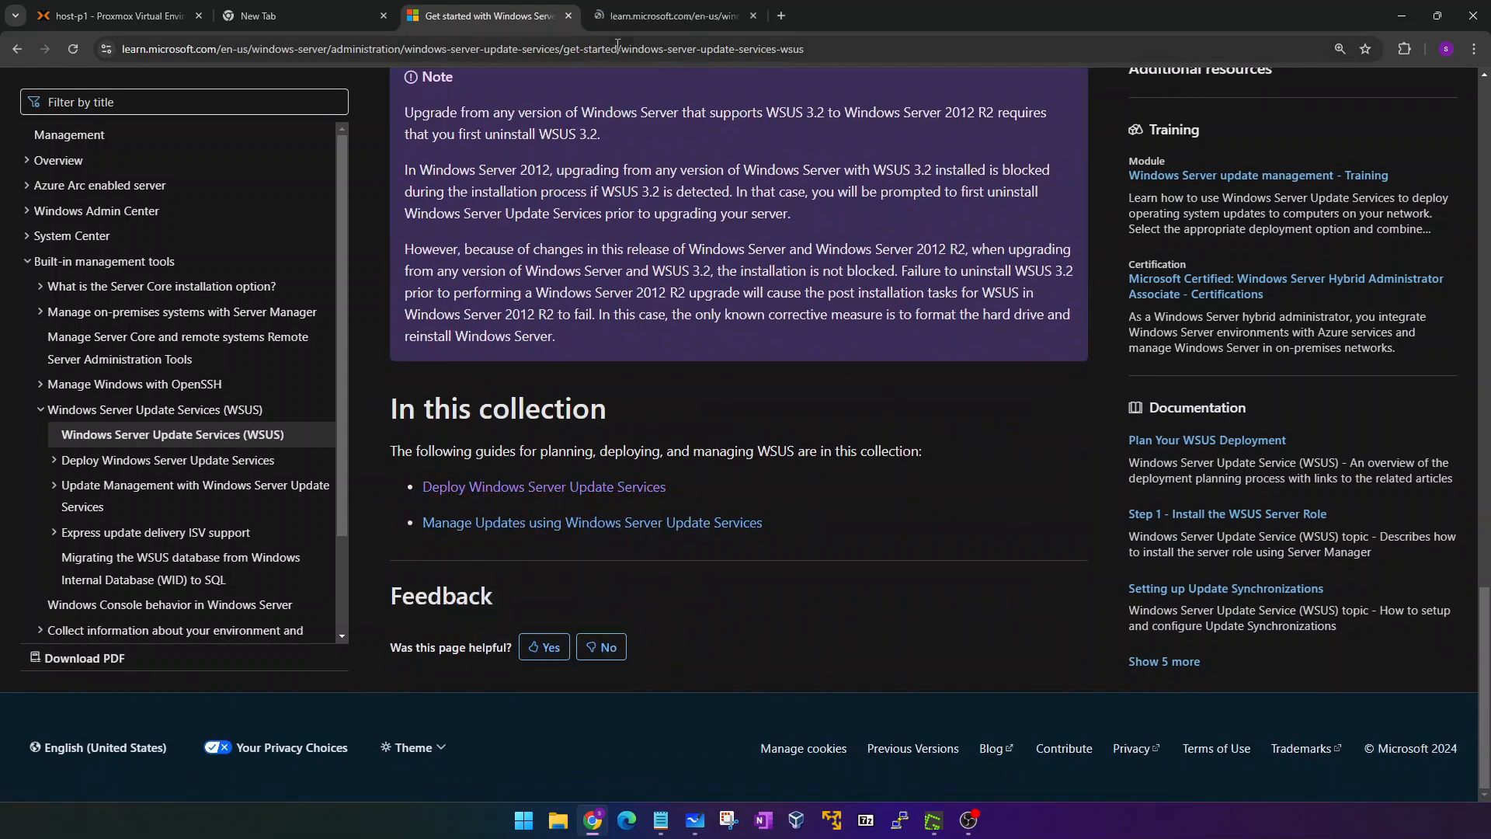
click(645, 17)
scroll(497, 473, down, 4)
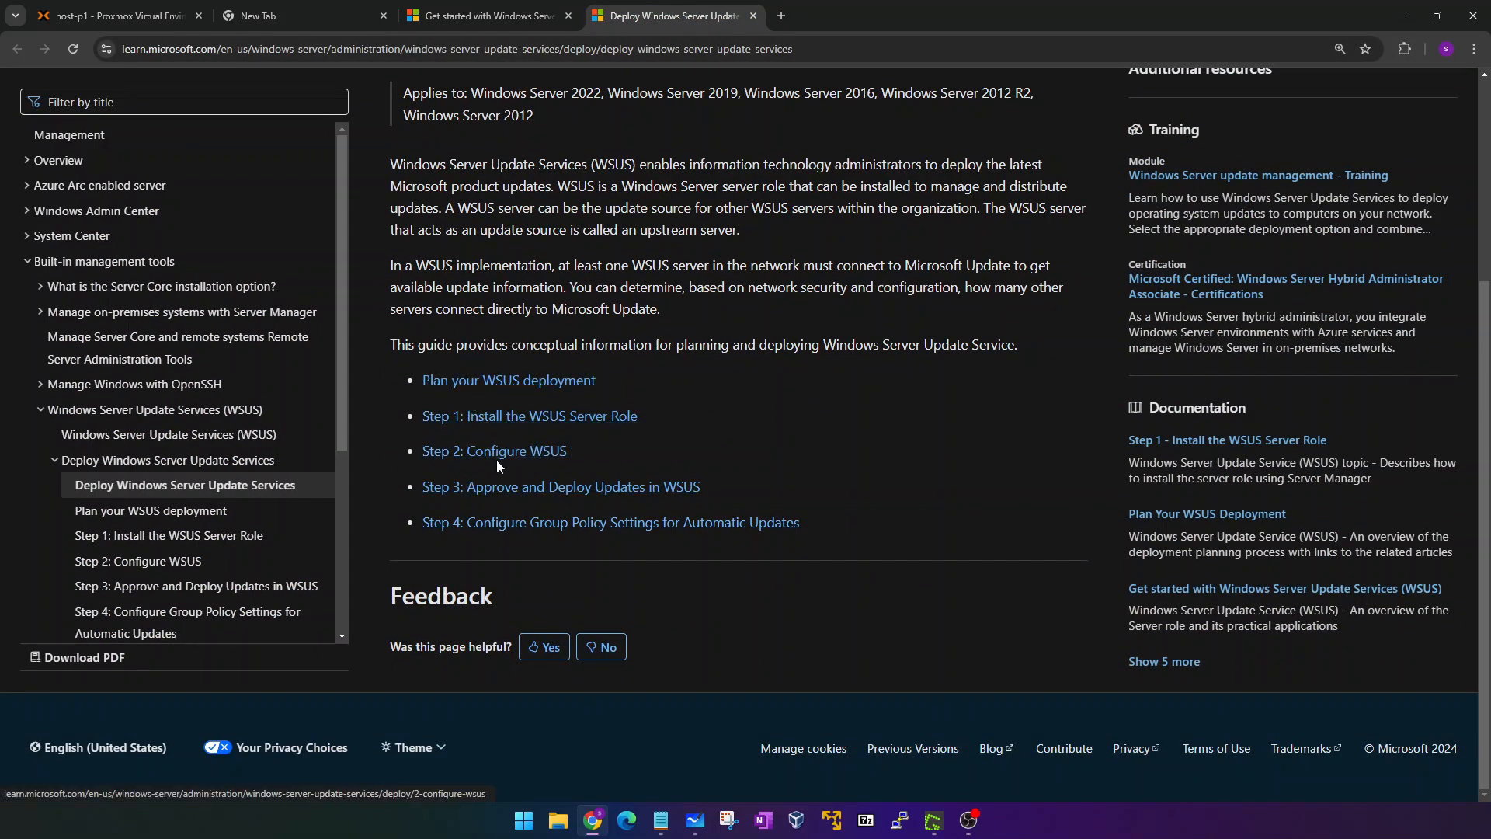
Step: Revisit the beginning of the WSUS overview article, and return to the DC-1 console to dismiss Server Manager's open tools list
click(534, 20)
scroll(581, 160, up, 15)
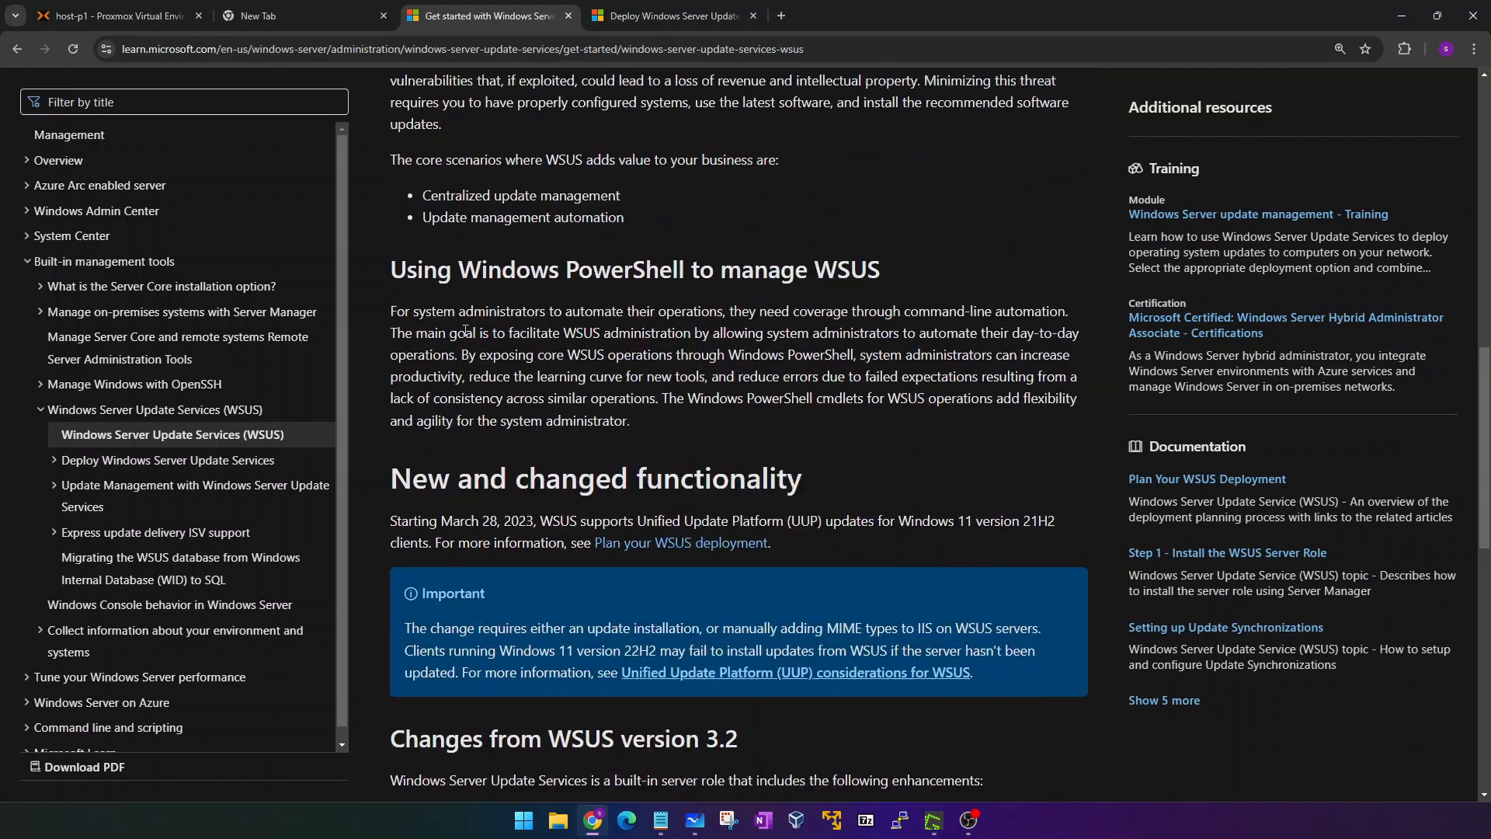
scroll(447, 305, up, 6)
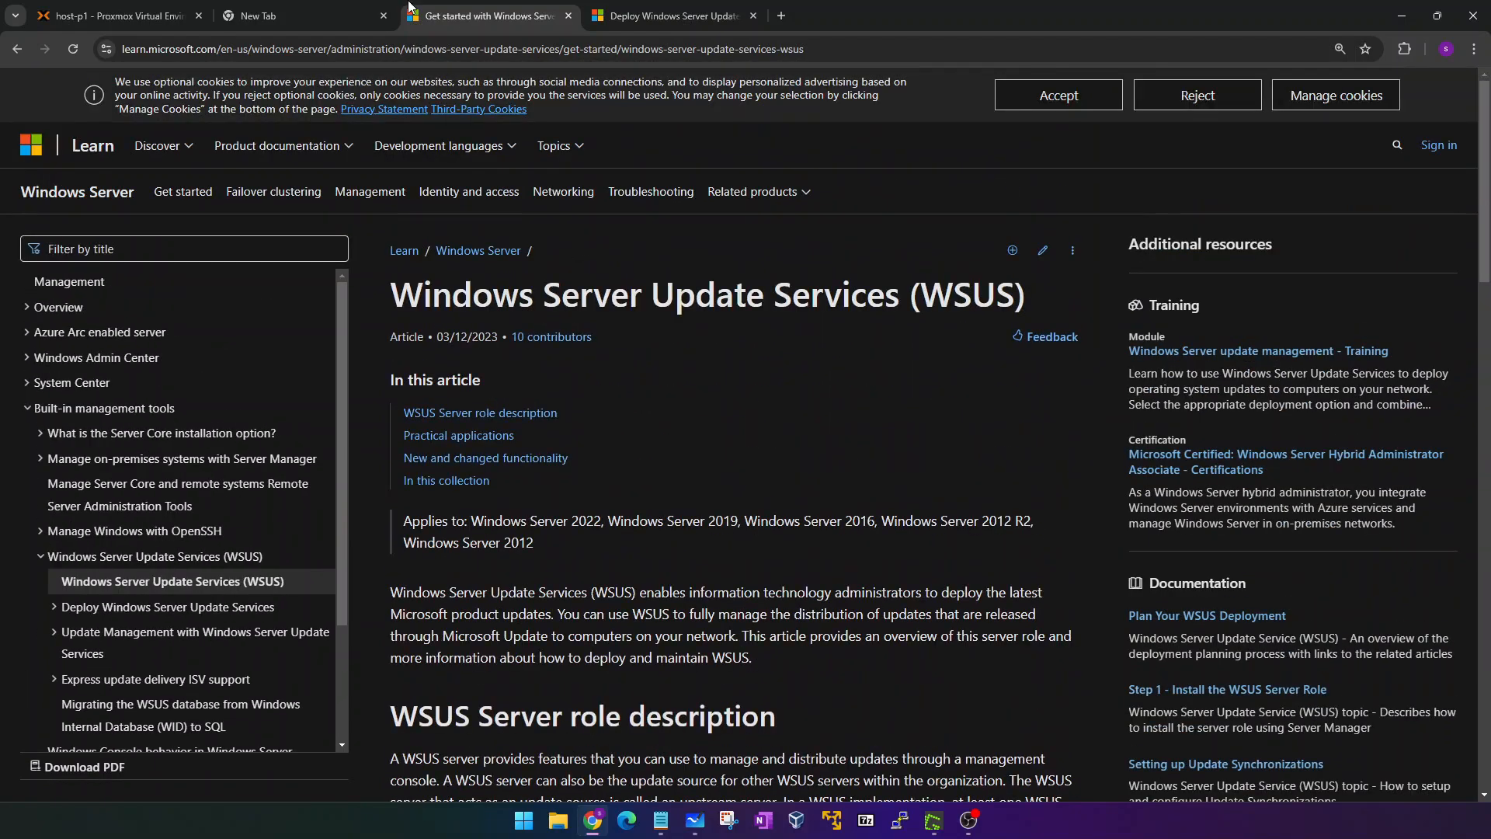
click(135, 16)
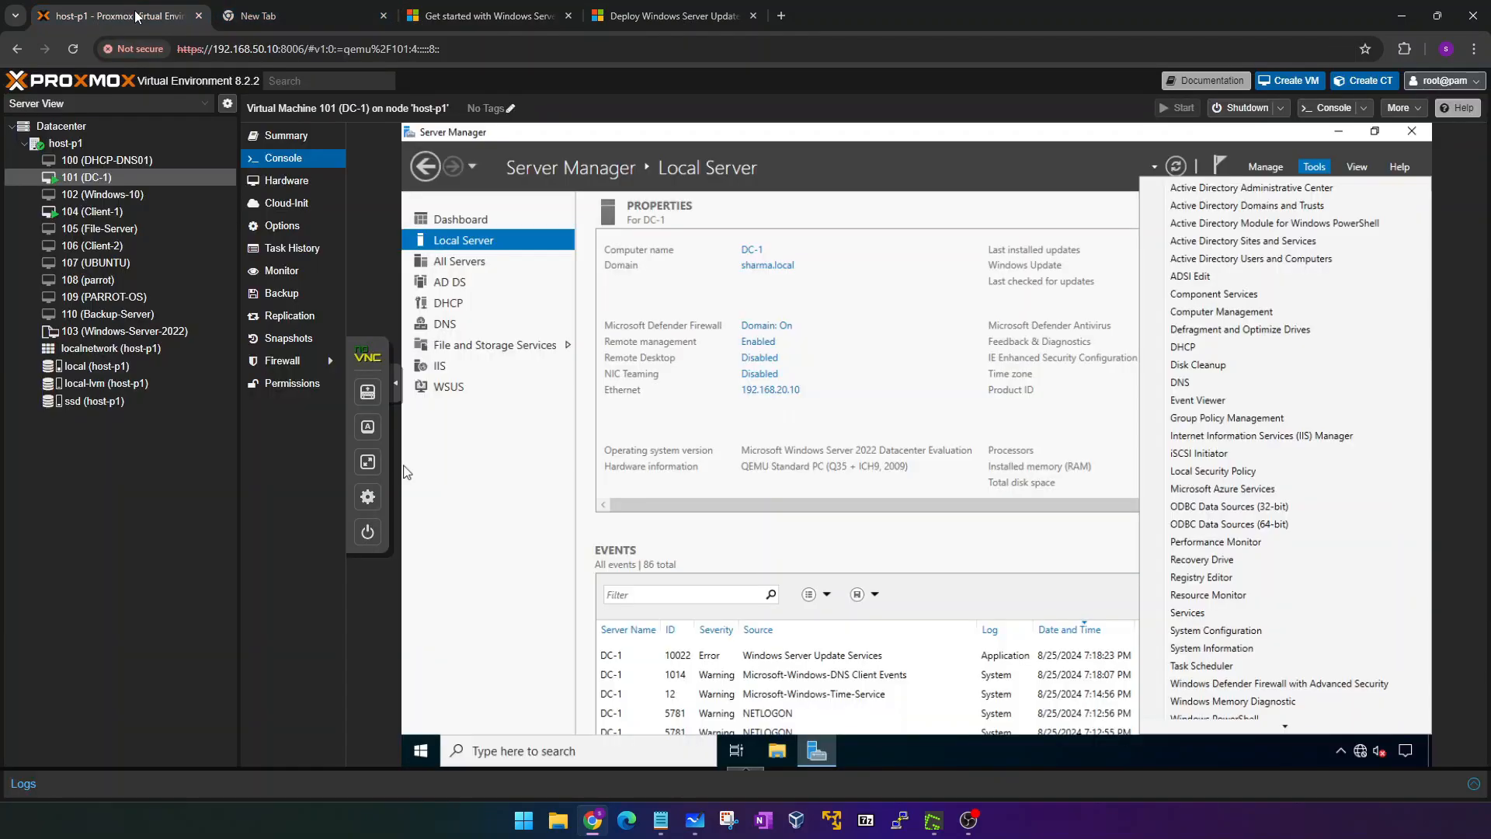
click(785, 421)
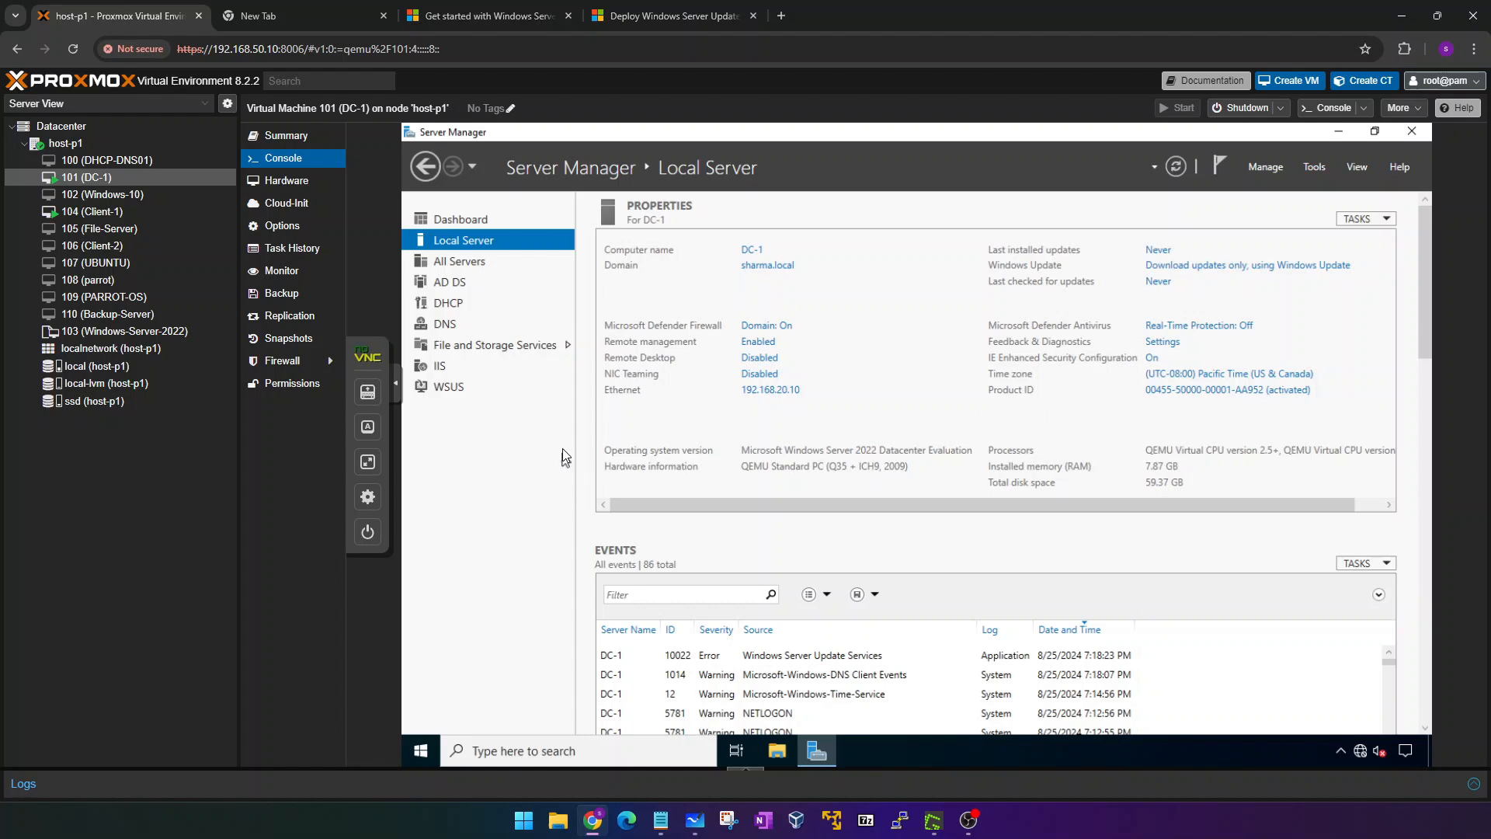
Step: Examine the introduction and step links of the Deploy Windows Server Update Services guide
click(603, 14)
scroll(546, 256, up, 4)
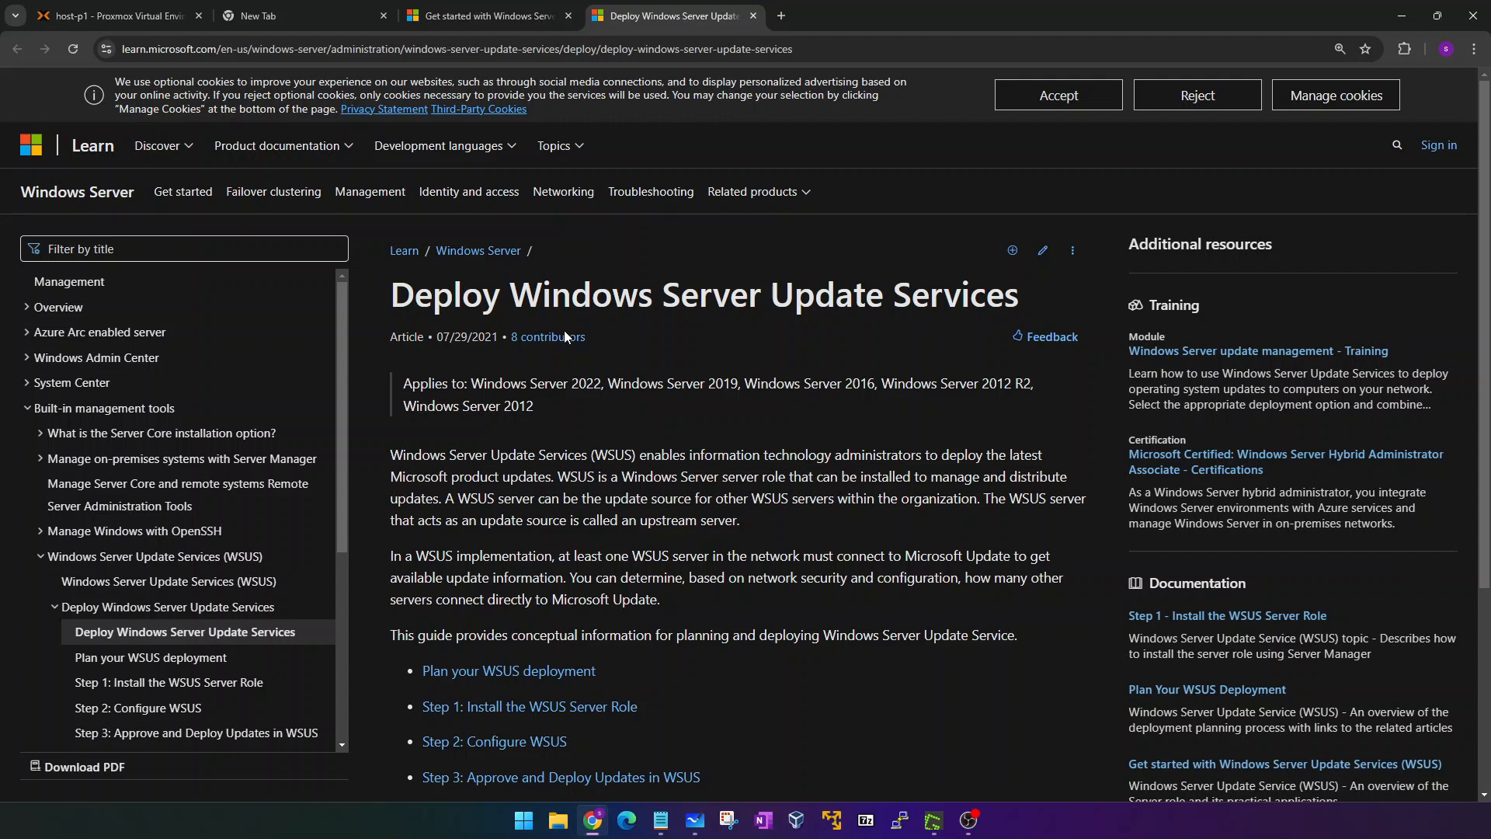
scroll(585, 371, down, 5)
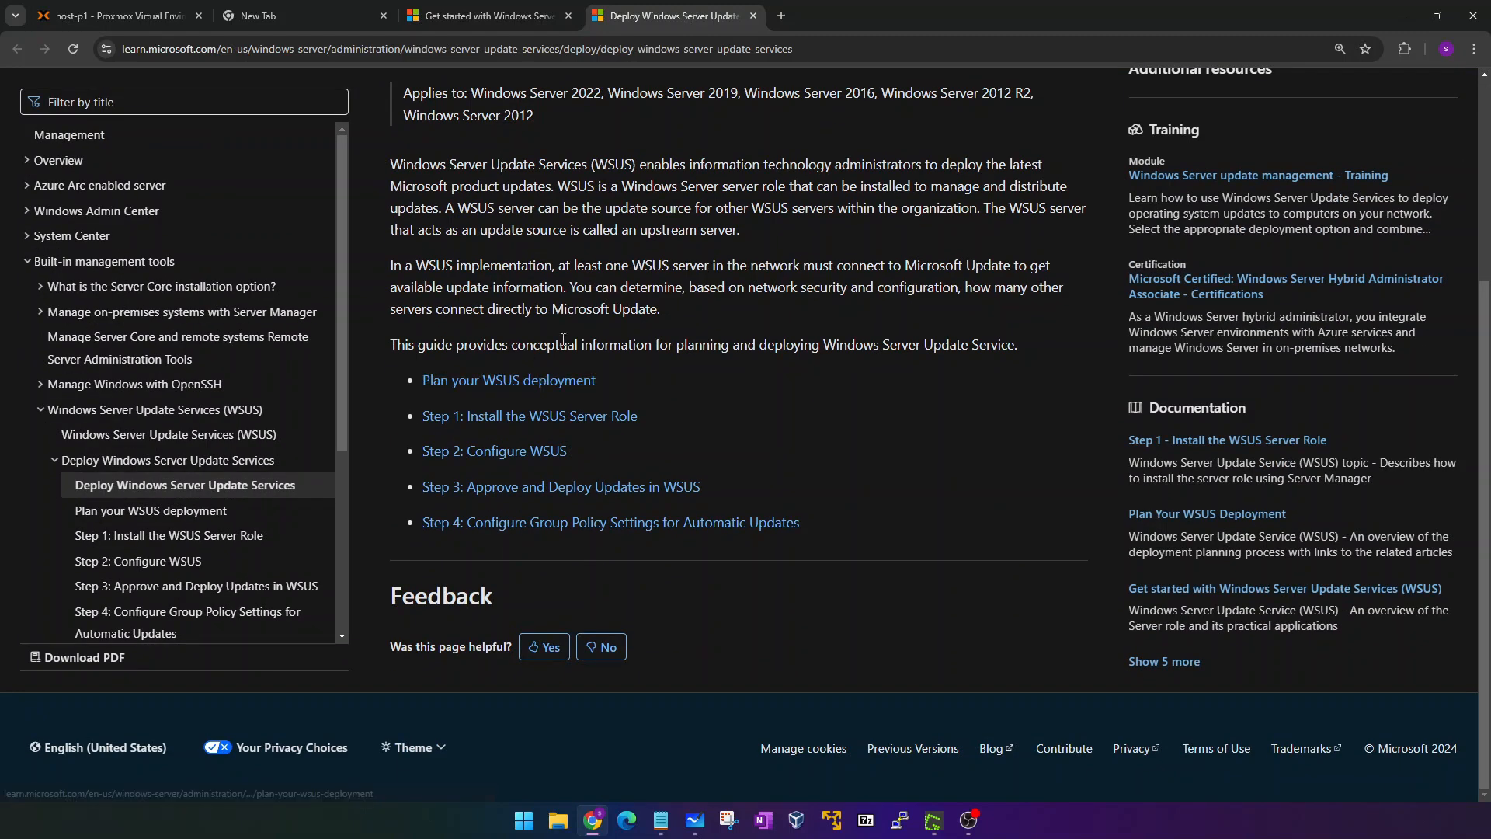
right_click(640, 323)
click(543, 298)
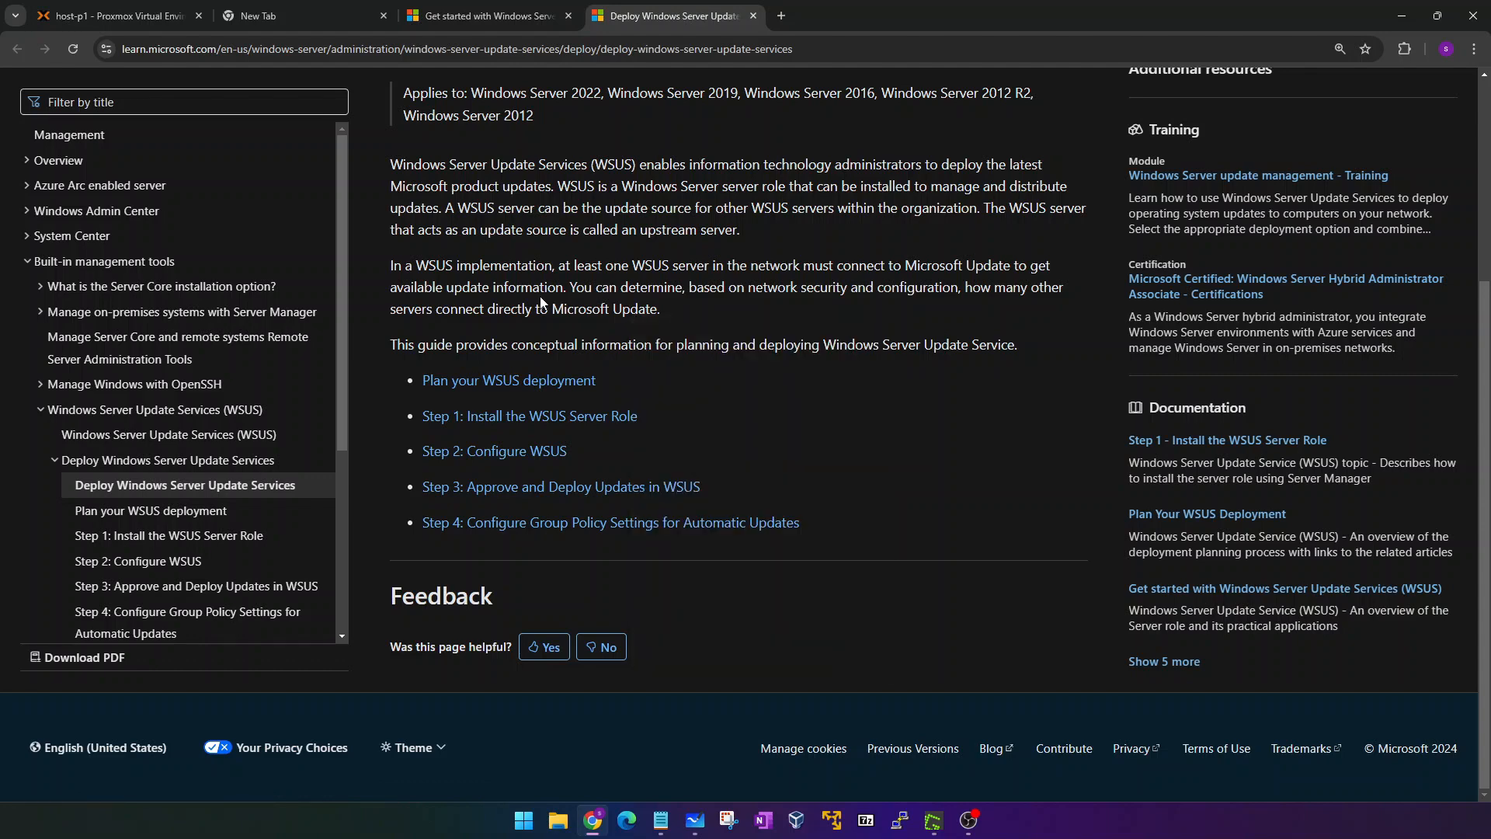
Step: Show the WSUS role page in Server Manager on DC-1
click(117, 15)
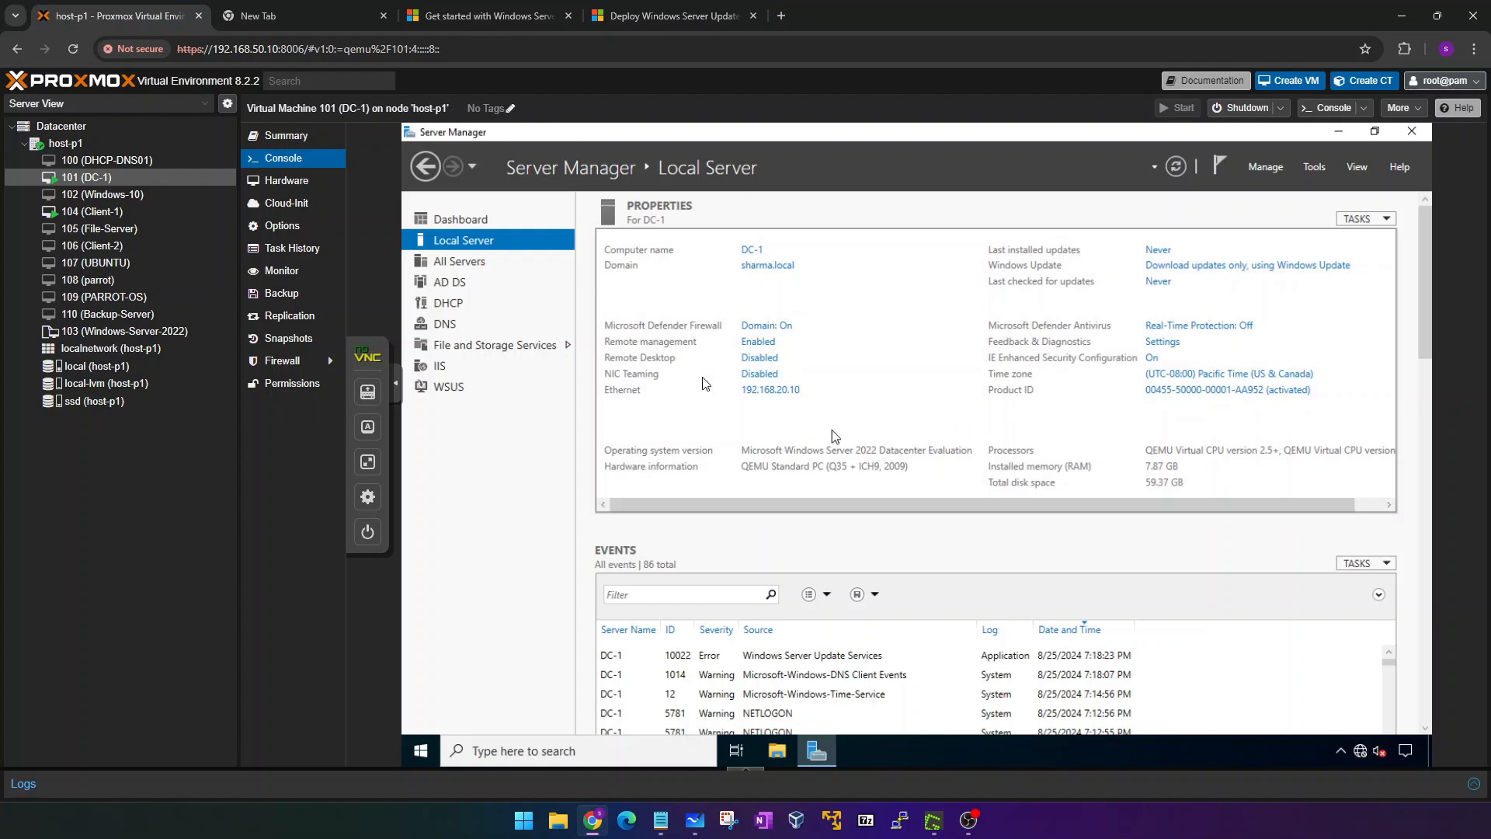
click(458, 387)
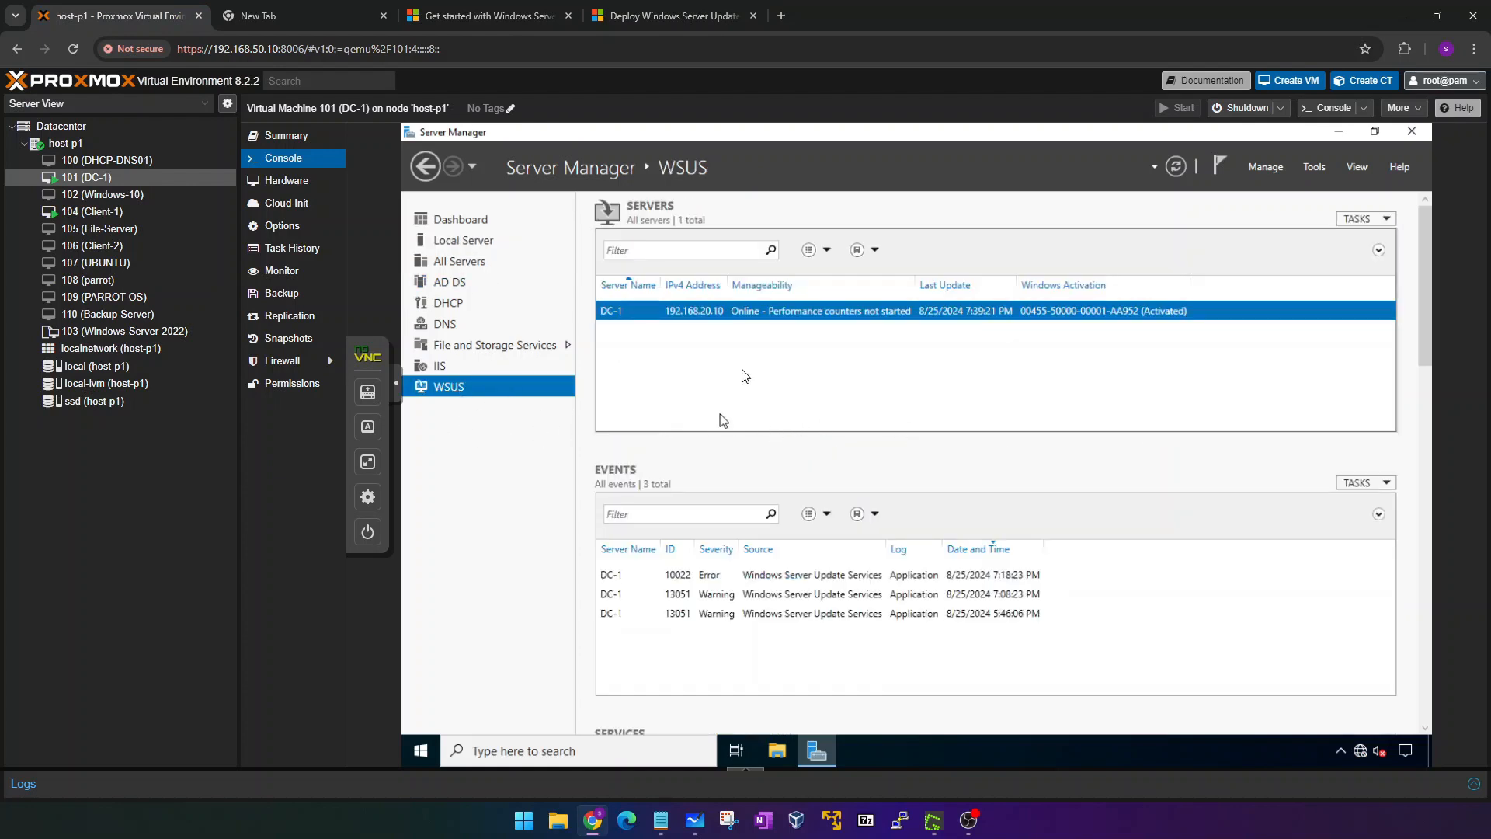
Step: Reread the WSUS overview article, covering its introduction, practical applications, PowerShell management and new functionality
click(492, 8)
scroll(610, 607, down, 15)
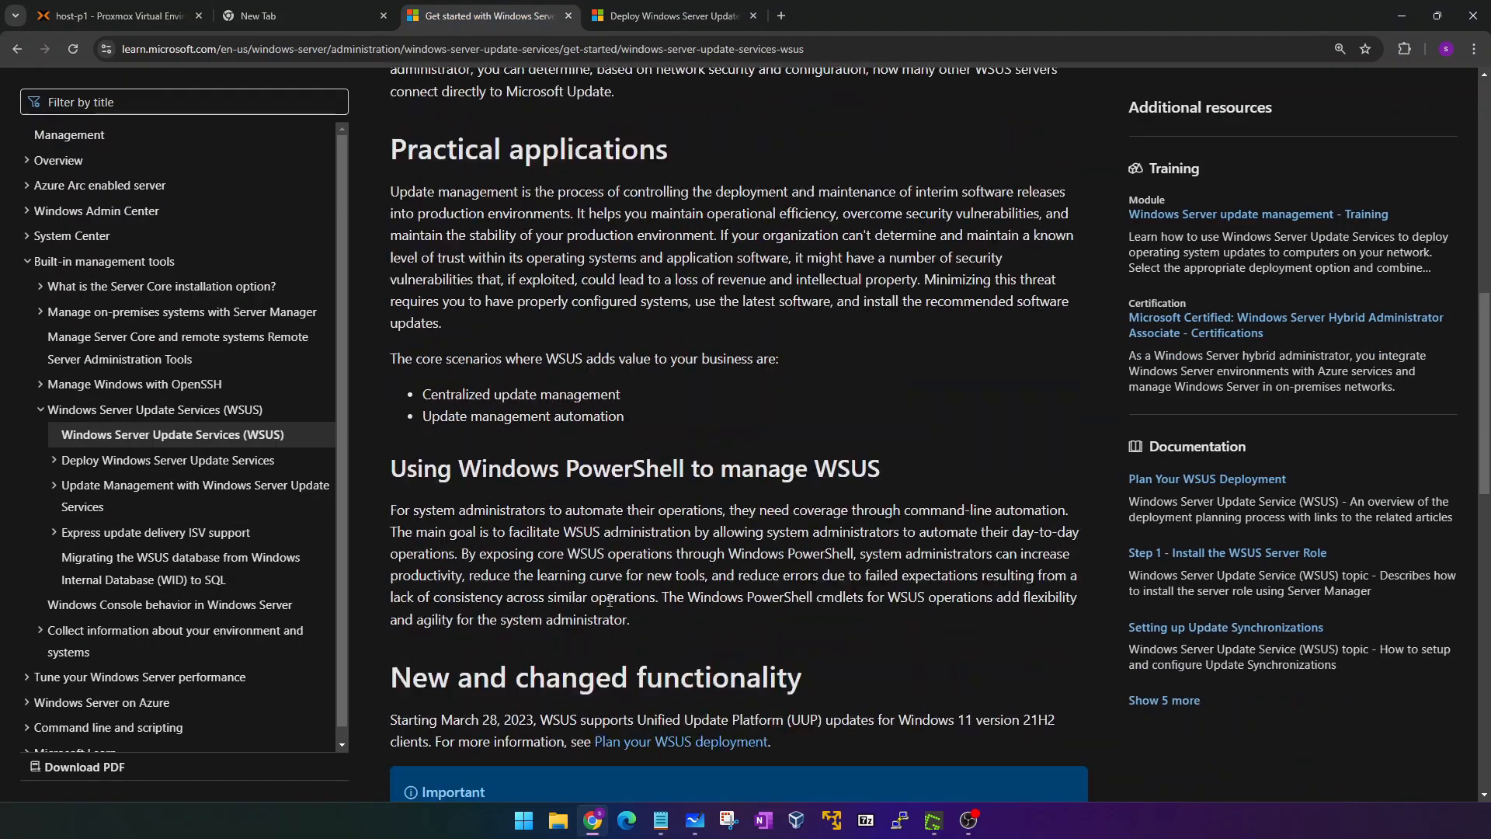
scroll(615, 604, up, 20)
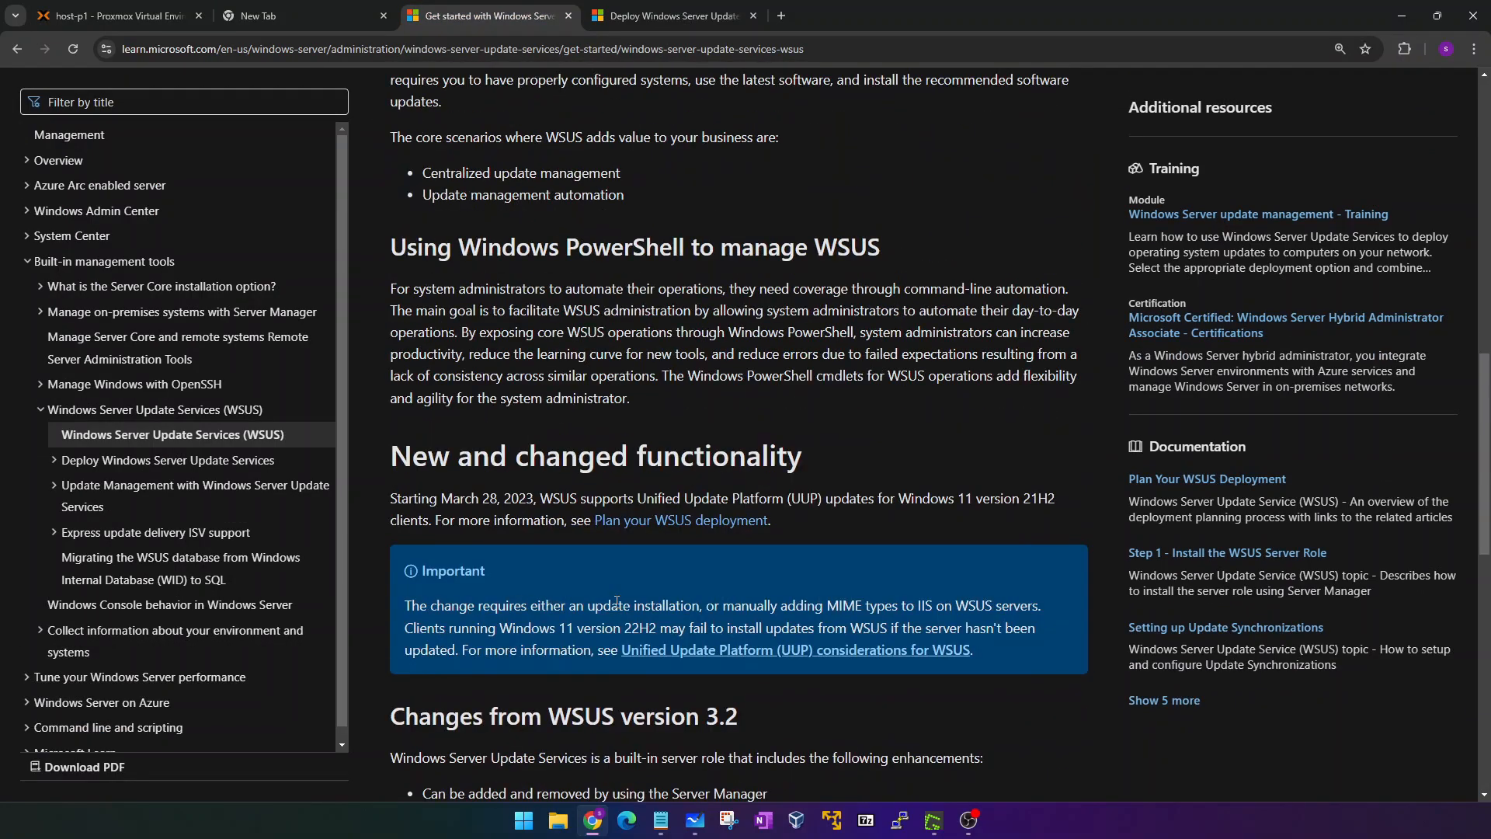
scroll(637, 497, up, 5)
drag(592, 593, 463, 540)
click(524, 568)
scroll(682, 567, down, 1)
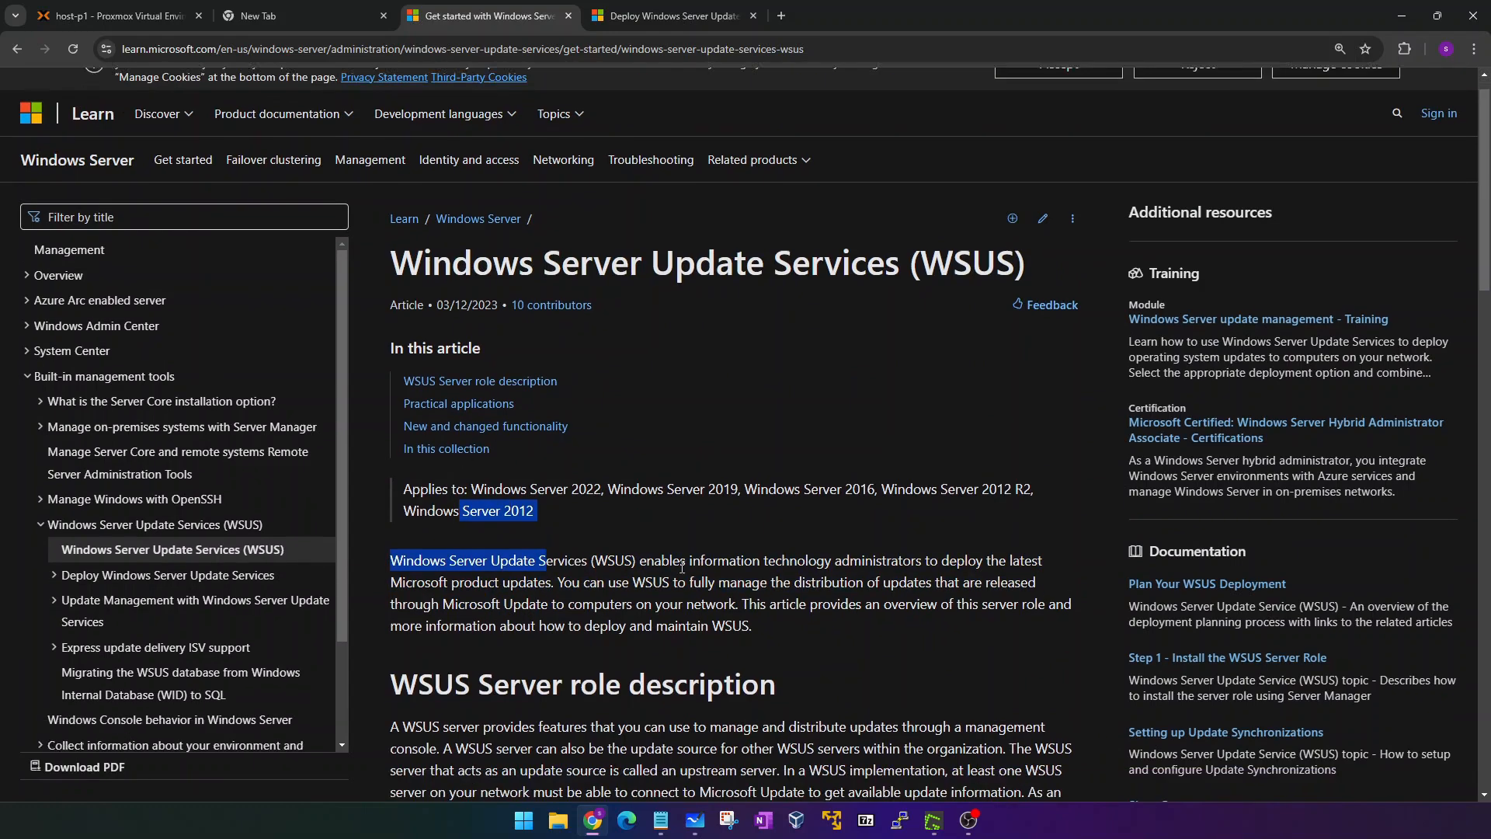
scroll(682, 567, down, 2)
scroll(681, 567, up, 3)
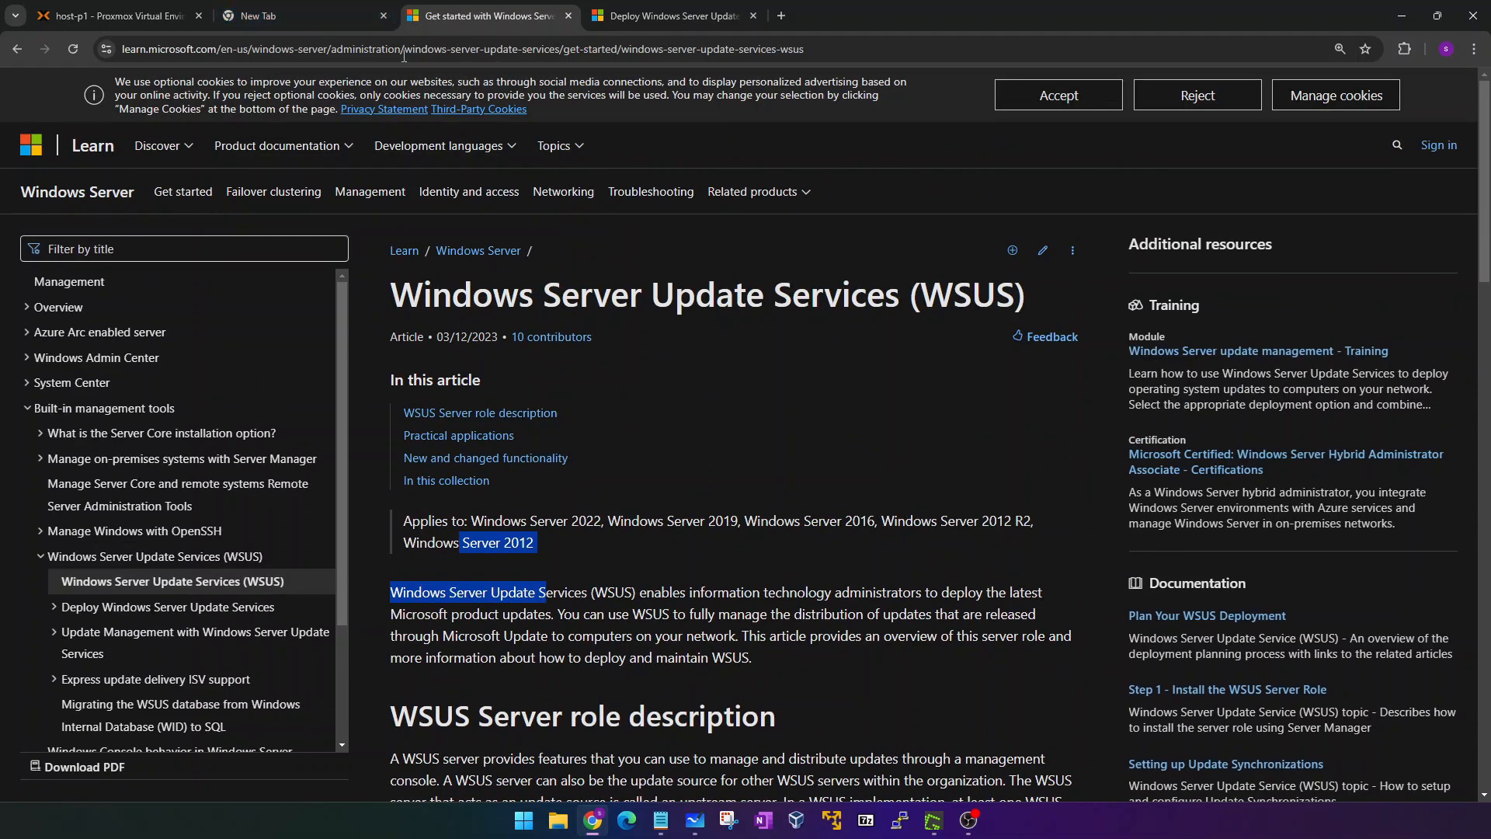
Step: Return from the WSUS article to the Google results and run the suggested search "windows update service name"
click(303, 15)
click(482, 16)
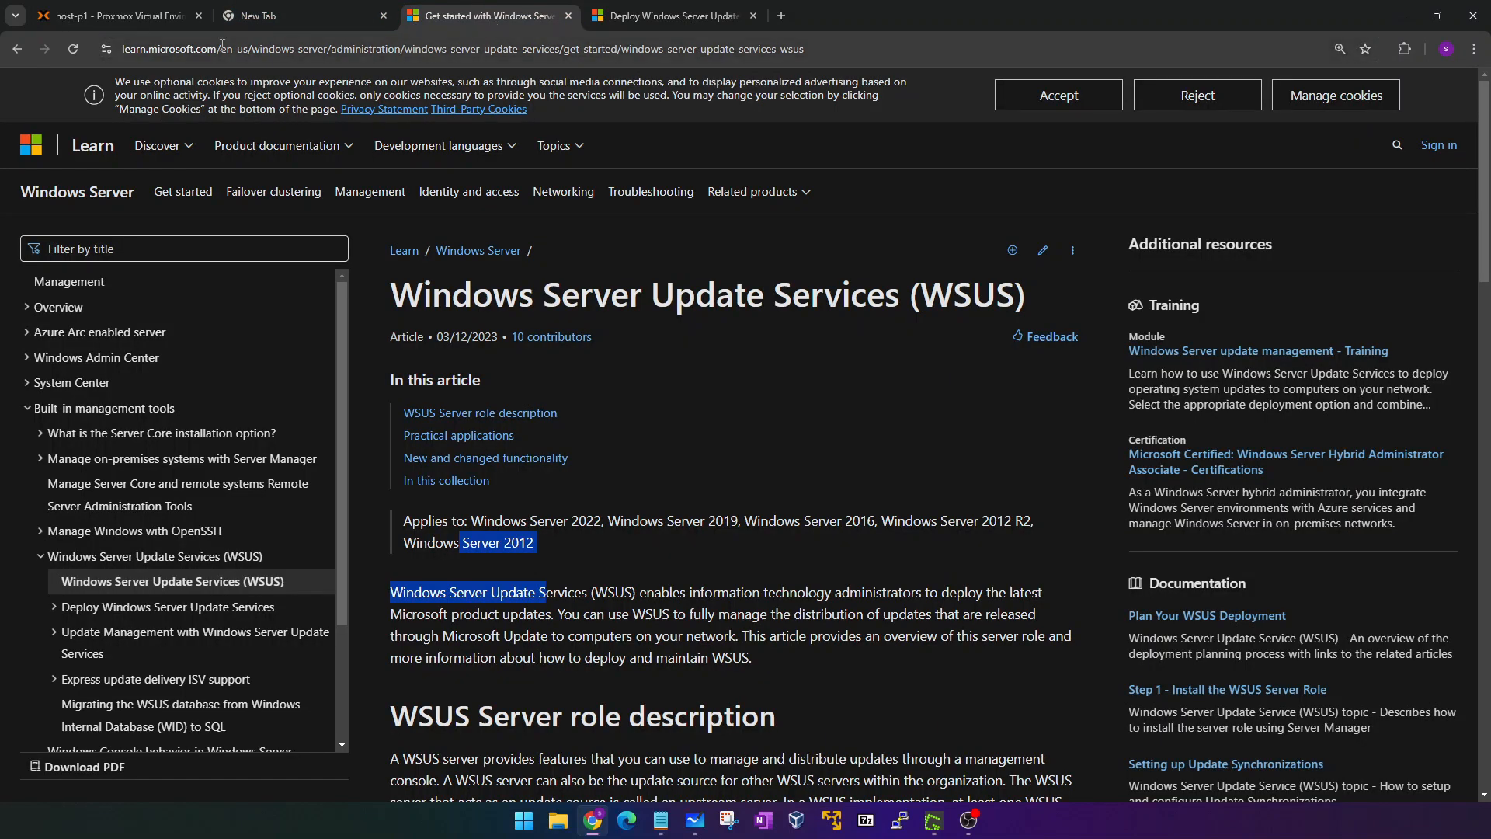
click(22, 52)
click(393, 98)
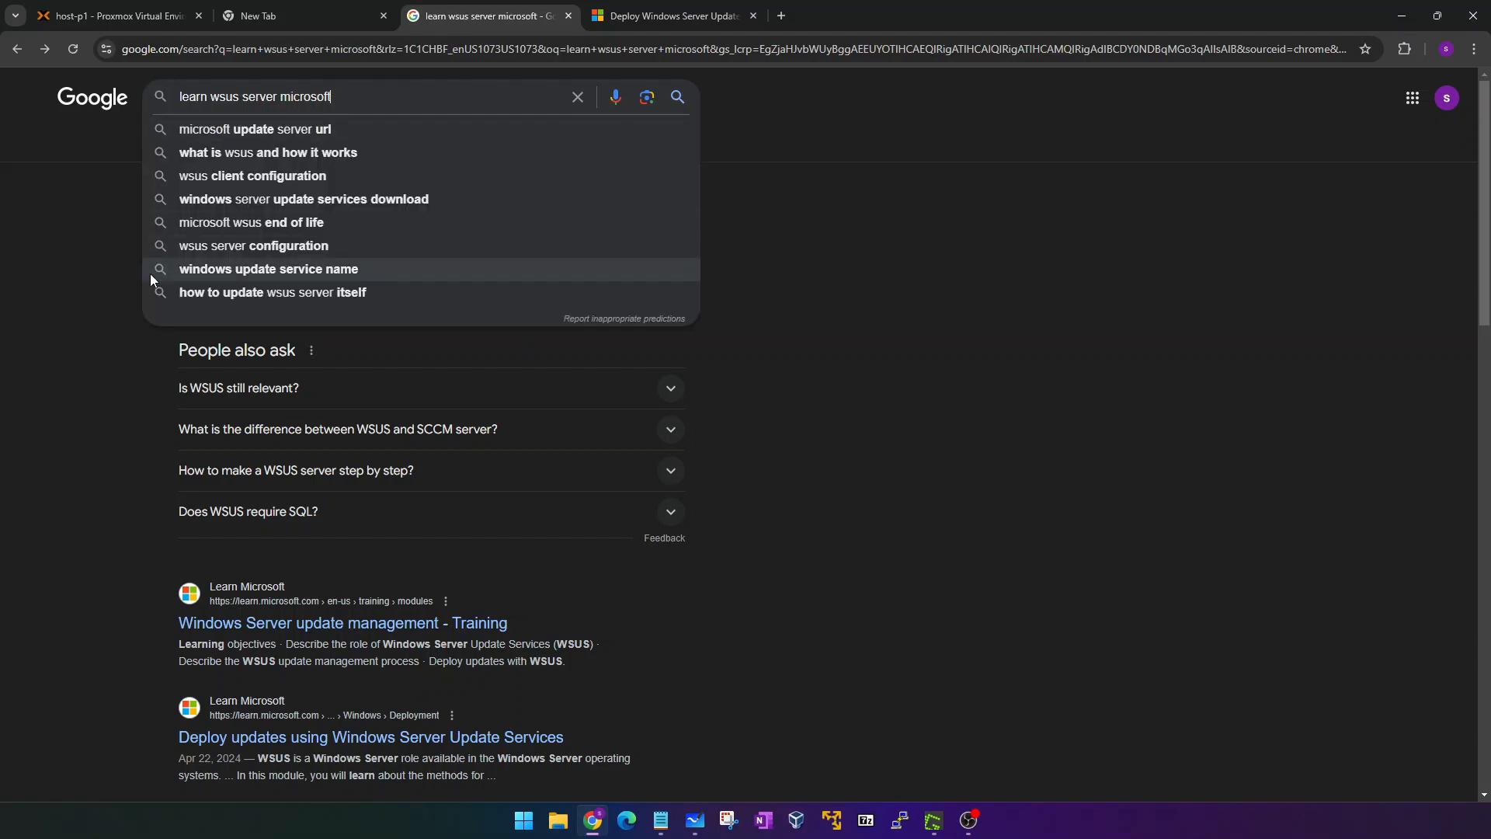
click(151, 272)
click(23, 51)
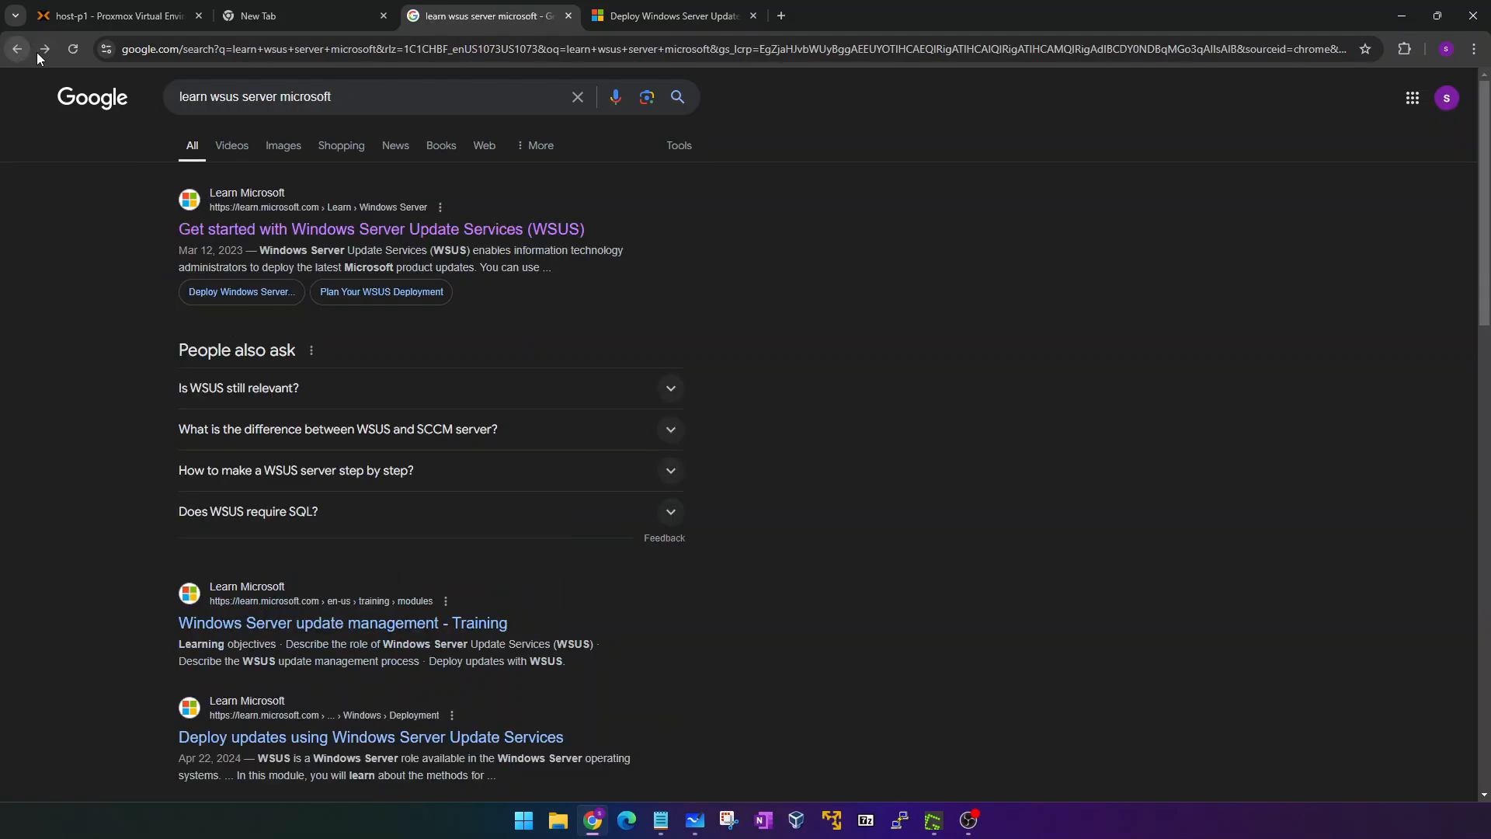
click(47, 50)
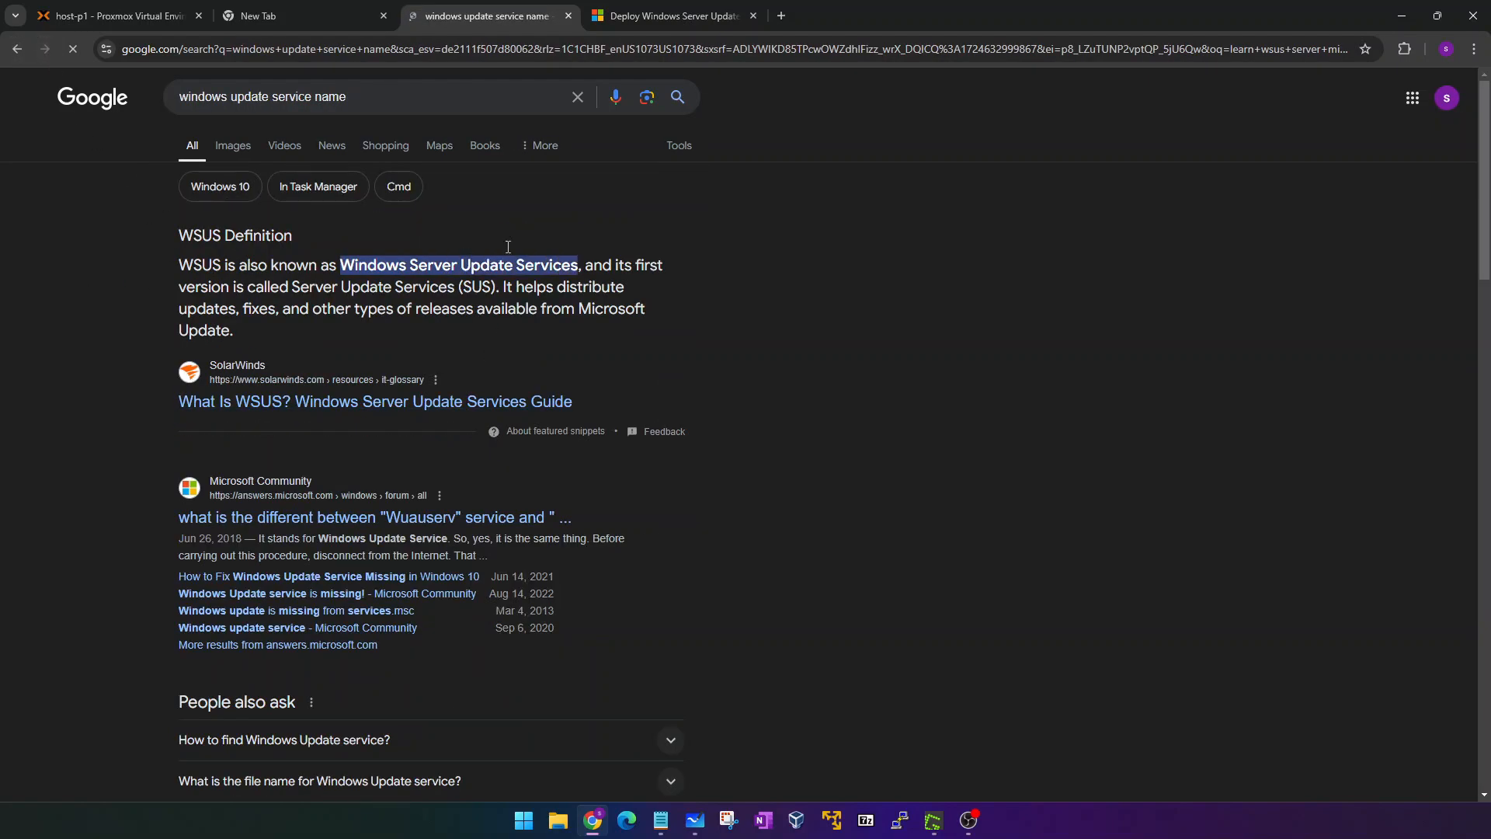
Step: Open SolarWinds' "What Is WSUS? Windows Server Update Services Guide", skim the whole page and return to the search results
click(291, 403)
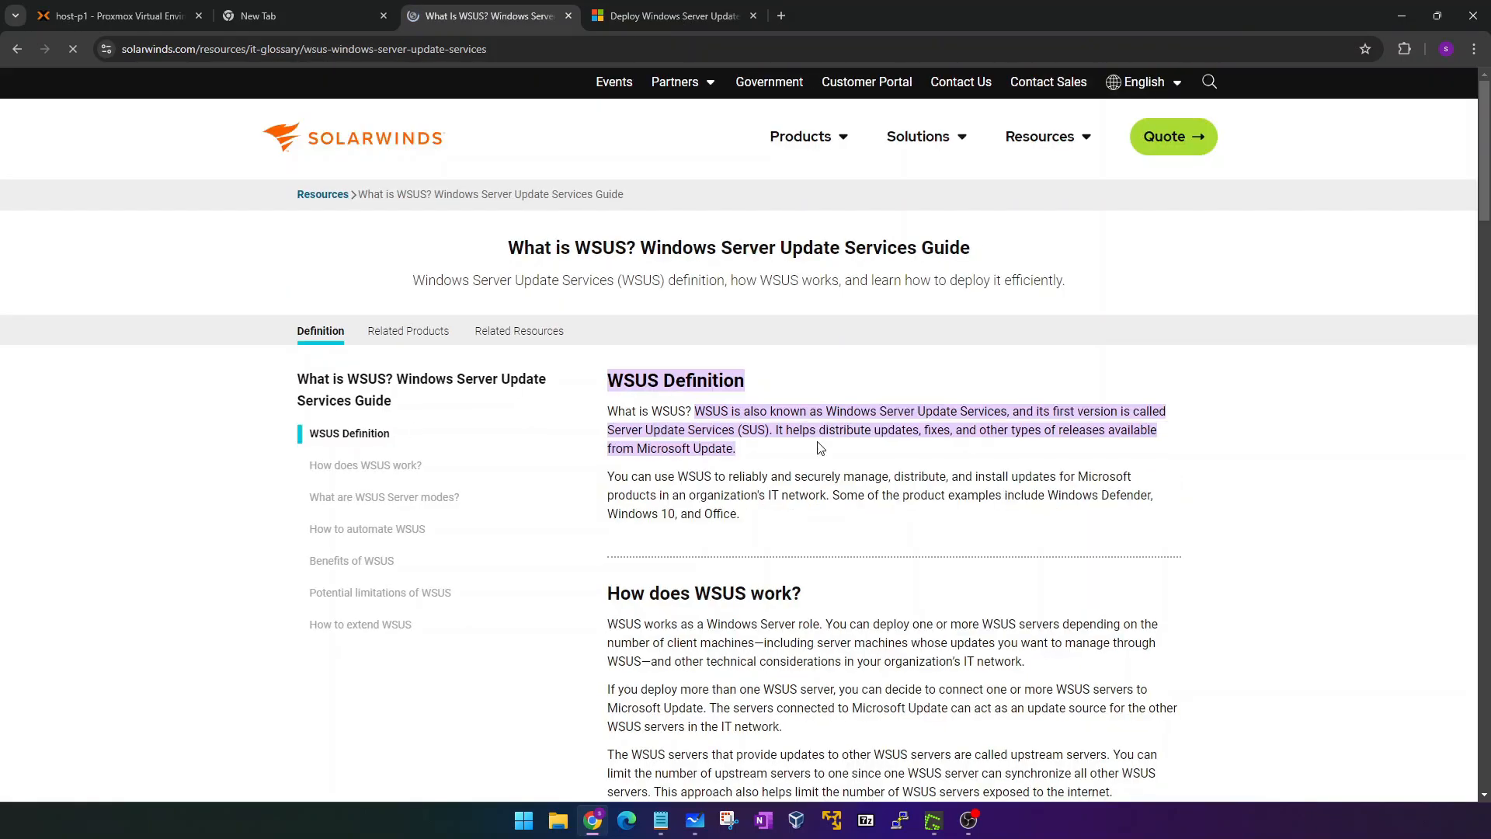
scroll(820, 449, down, 20)
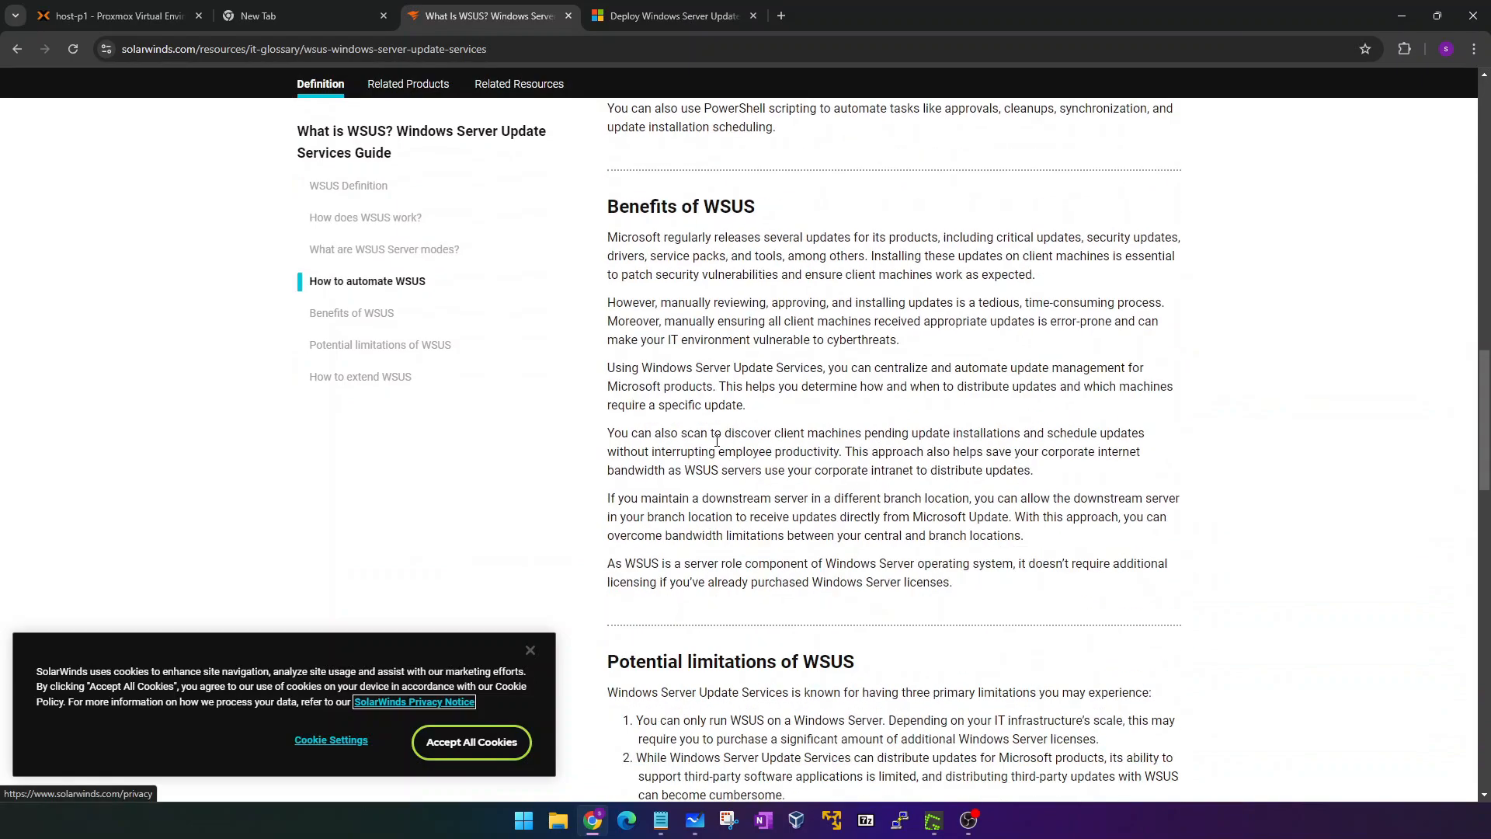
scroll(715, 443, down, 20)
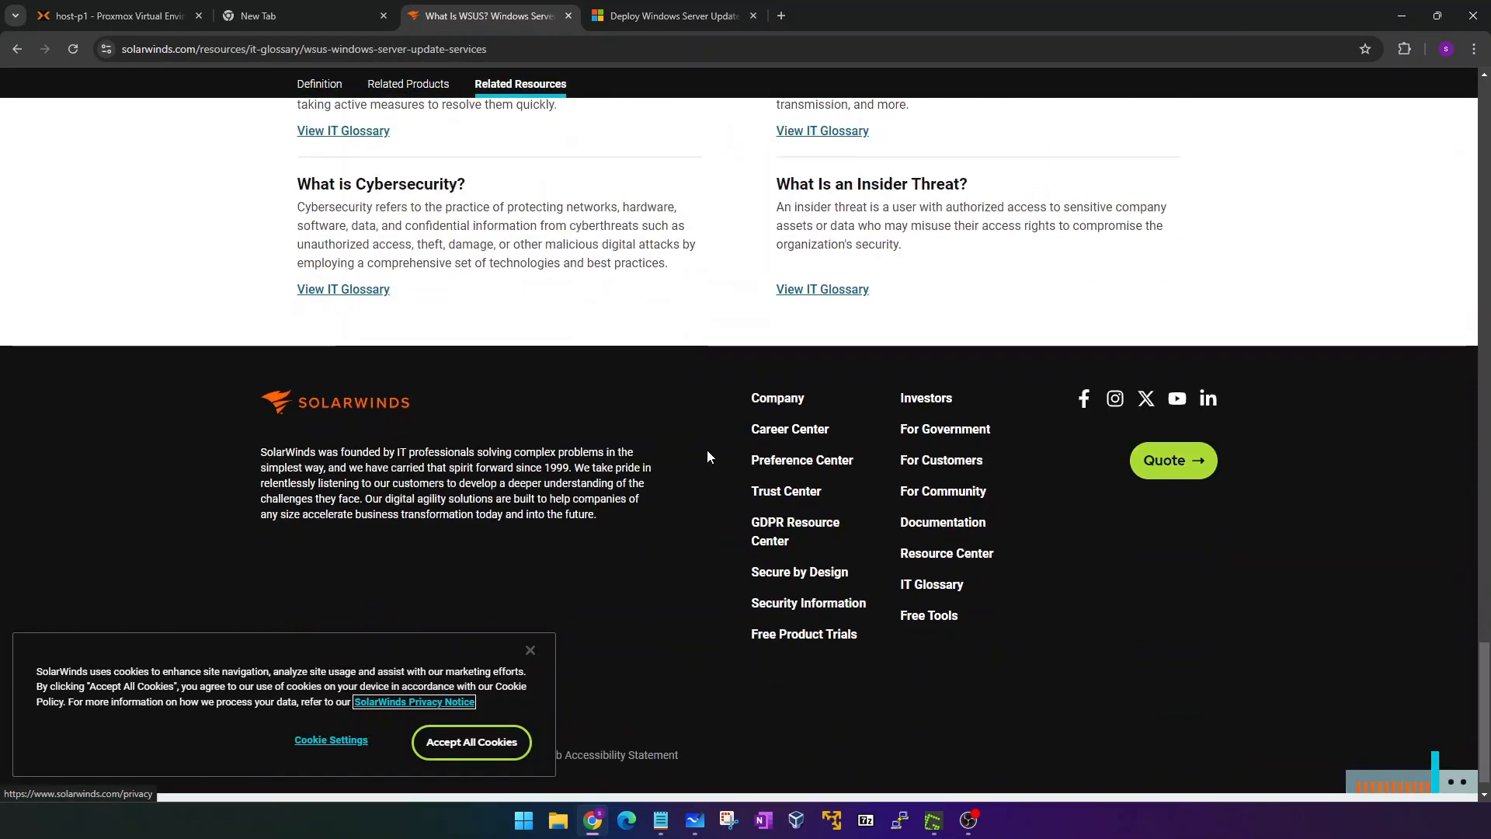
scroll(706, 456, up, 6)
click(17, 49)
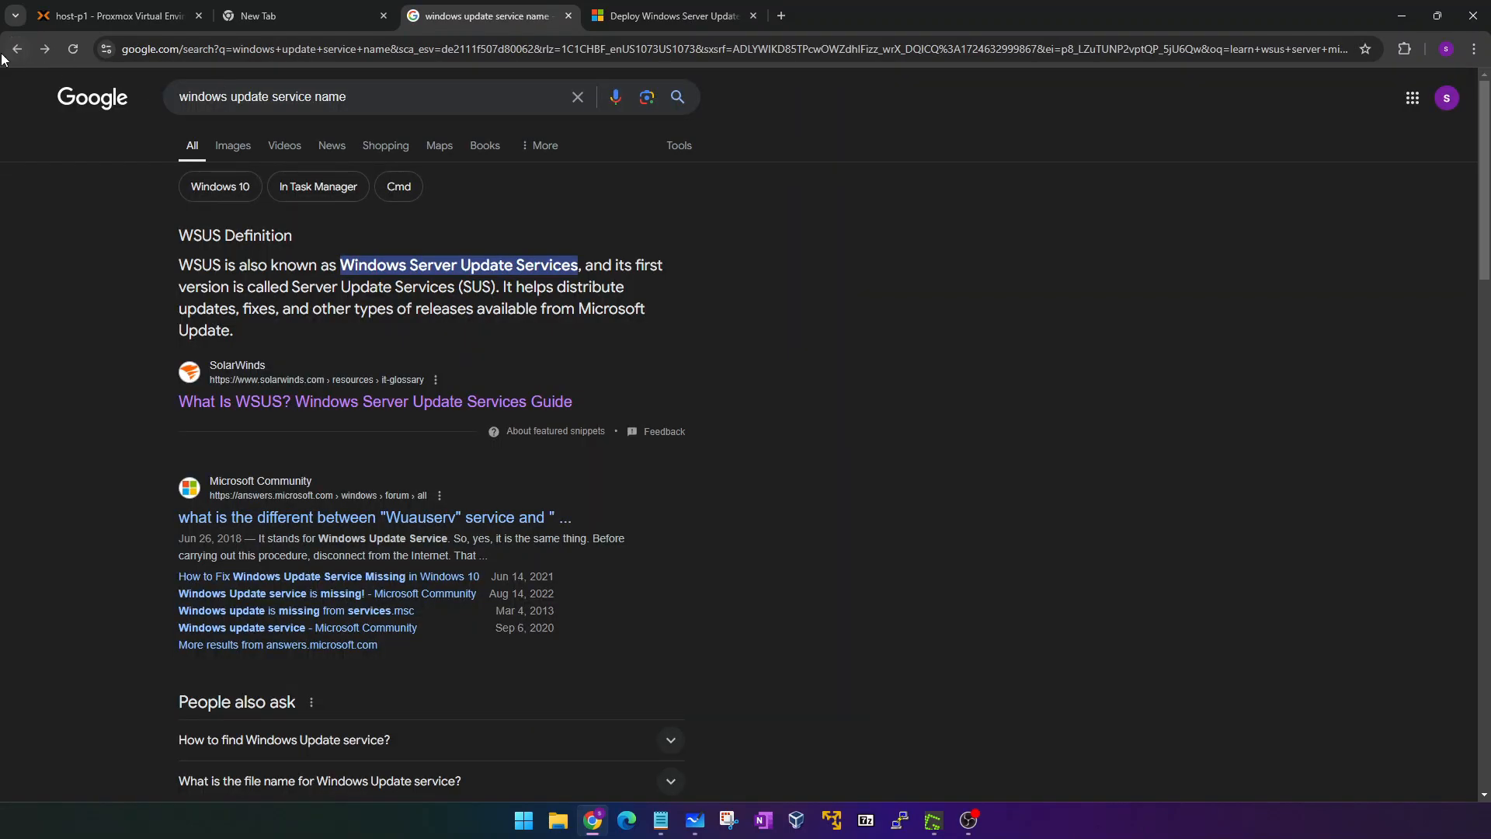
Step: Browse the image results for "windows update service name"
click(231, 147)
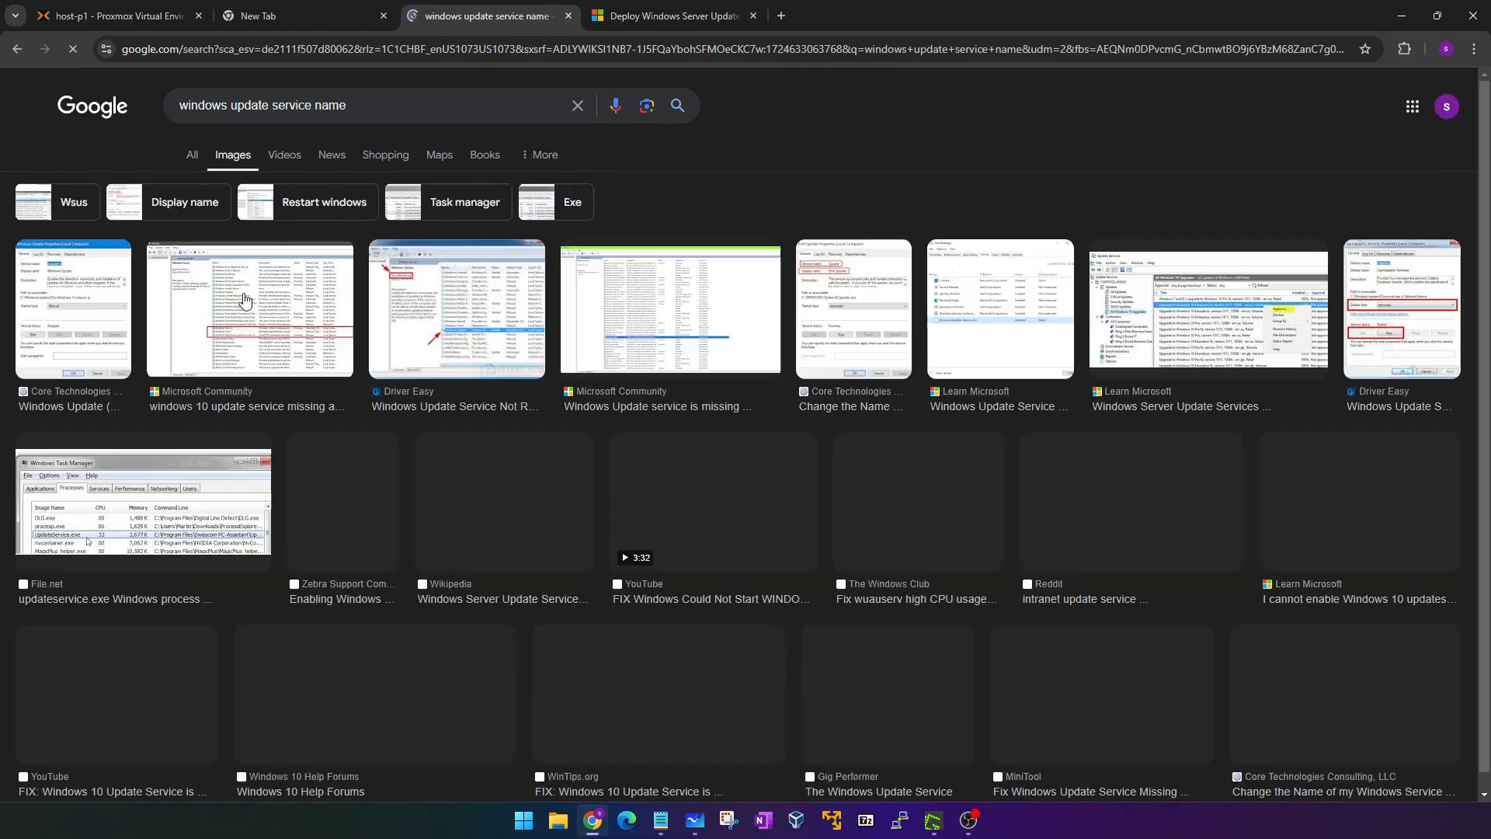
scroll(875, 519, down, 5)
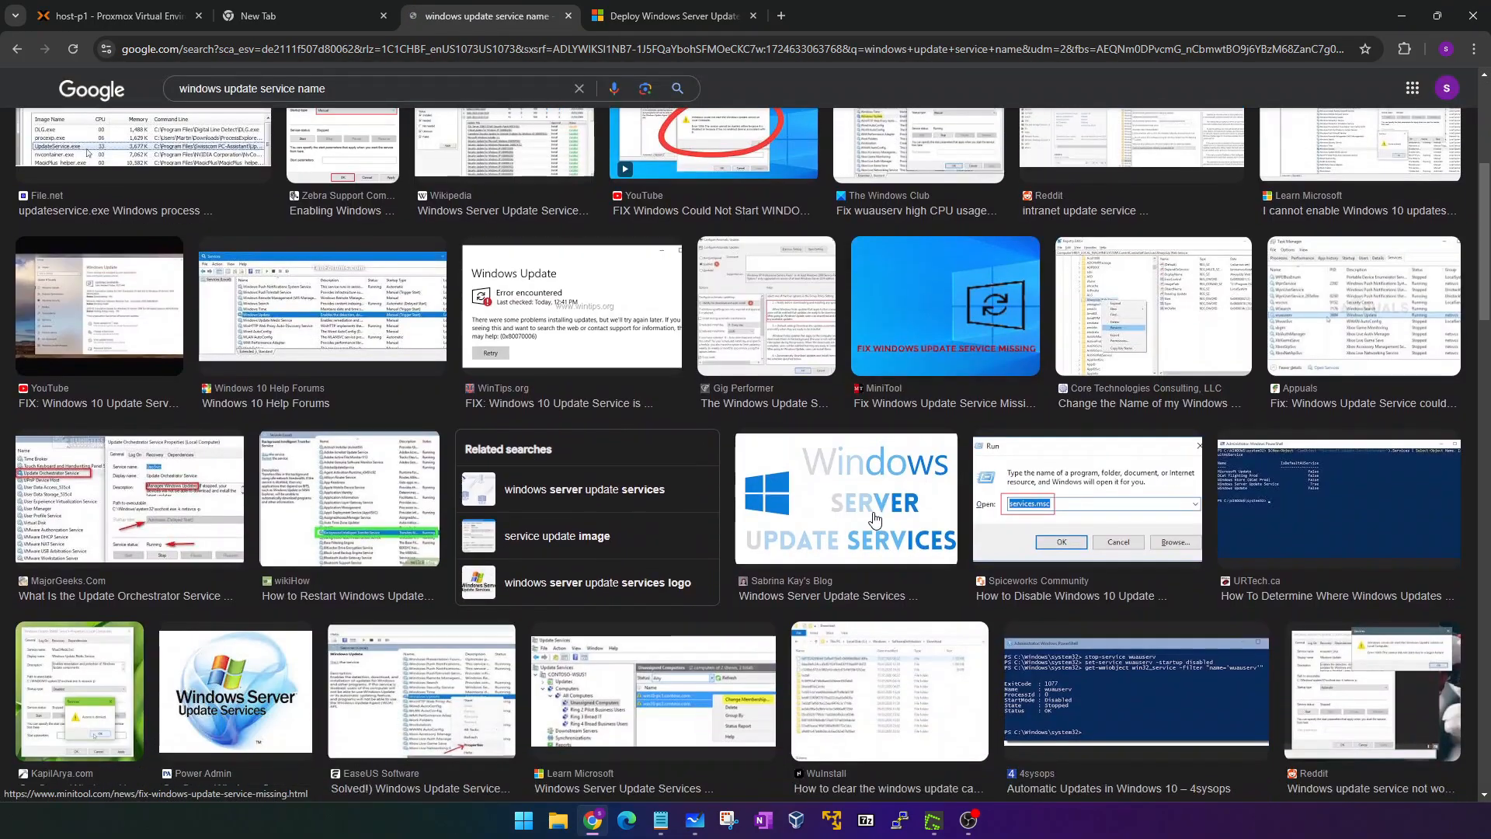
scroll(875, 519, down, 12)
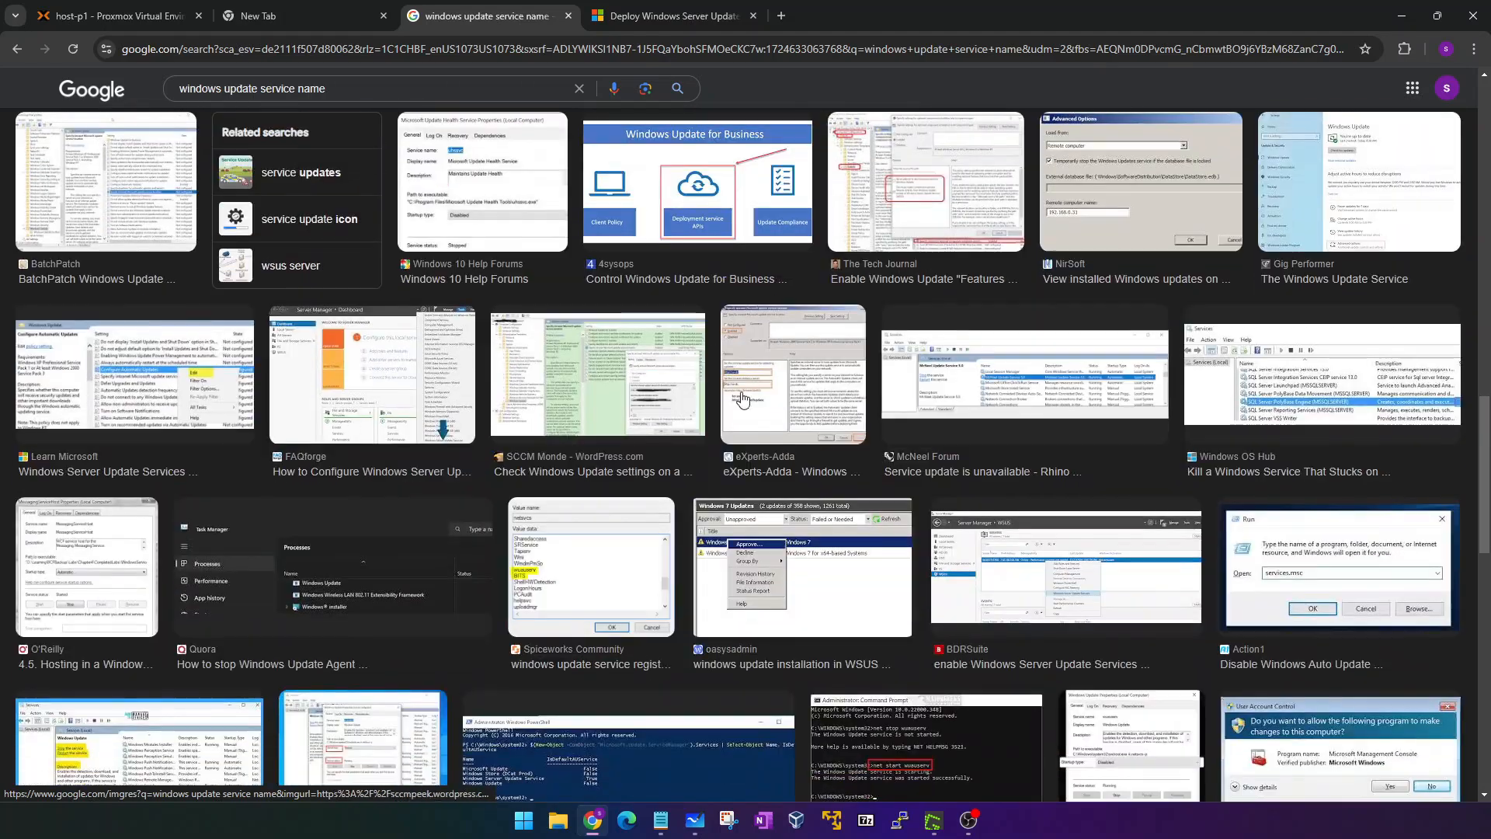
scroll(740, 399, down, 10)
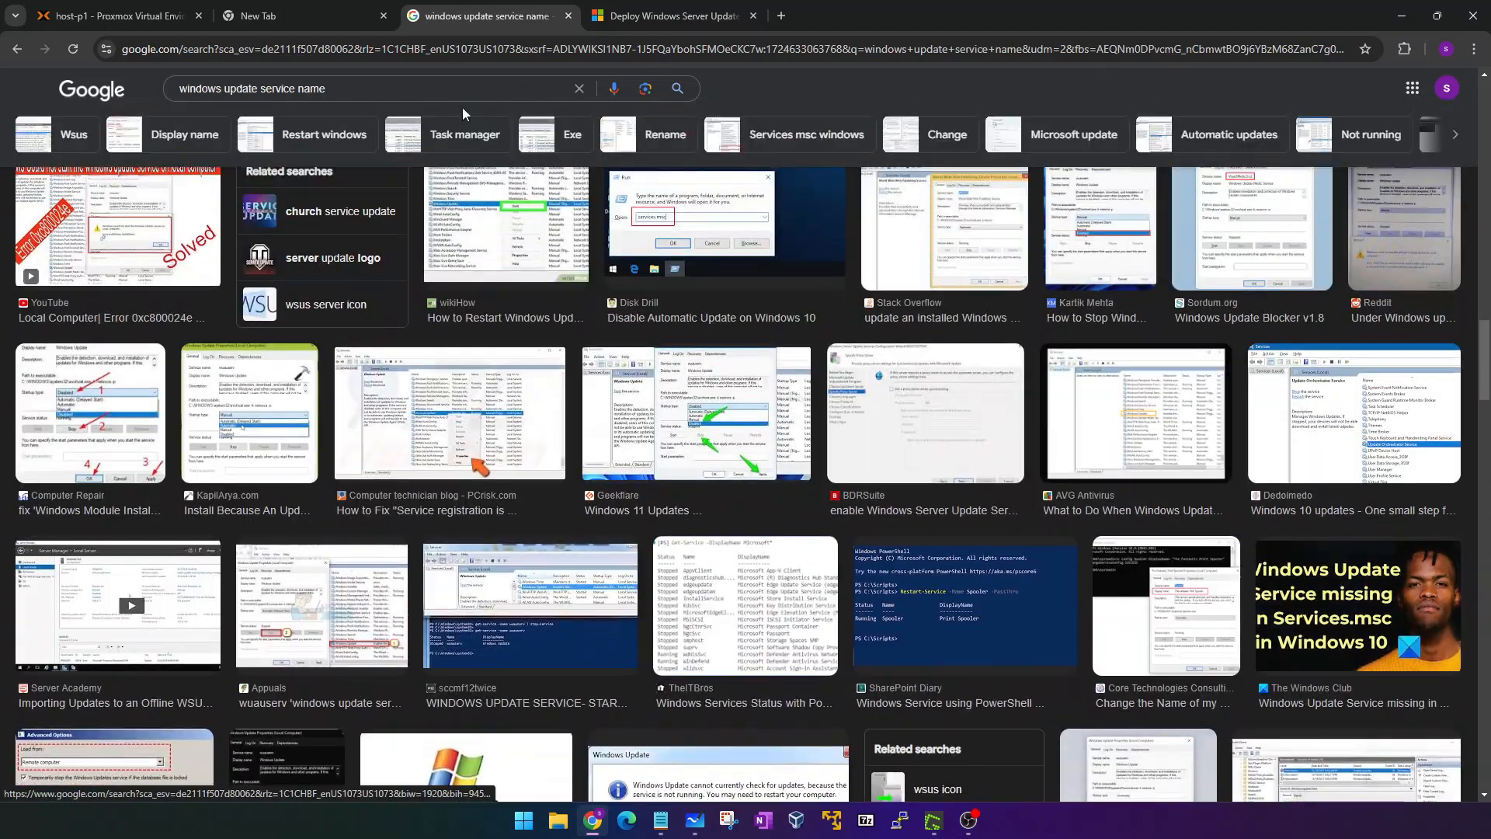
Step: Change the image search to "windows update service digrams" and run it
click(451, 88)
key(BackSpace)
key(BackSpace)
key(BackSpace)
key(BackSpace)
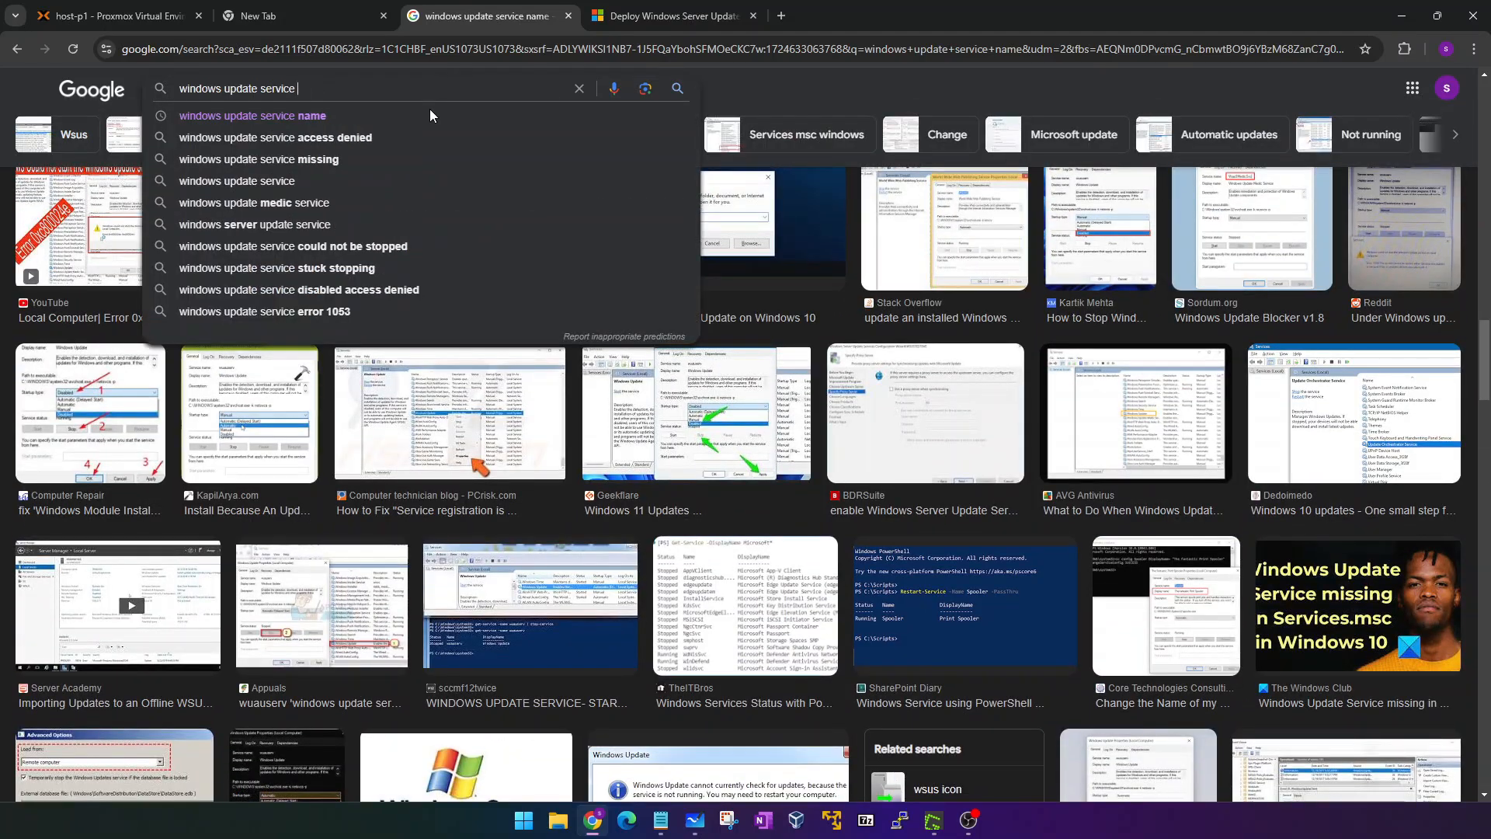
text(digrams)
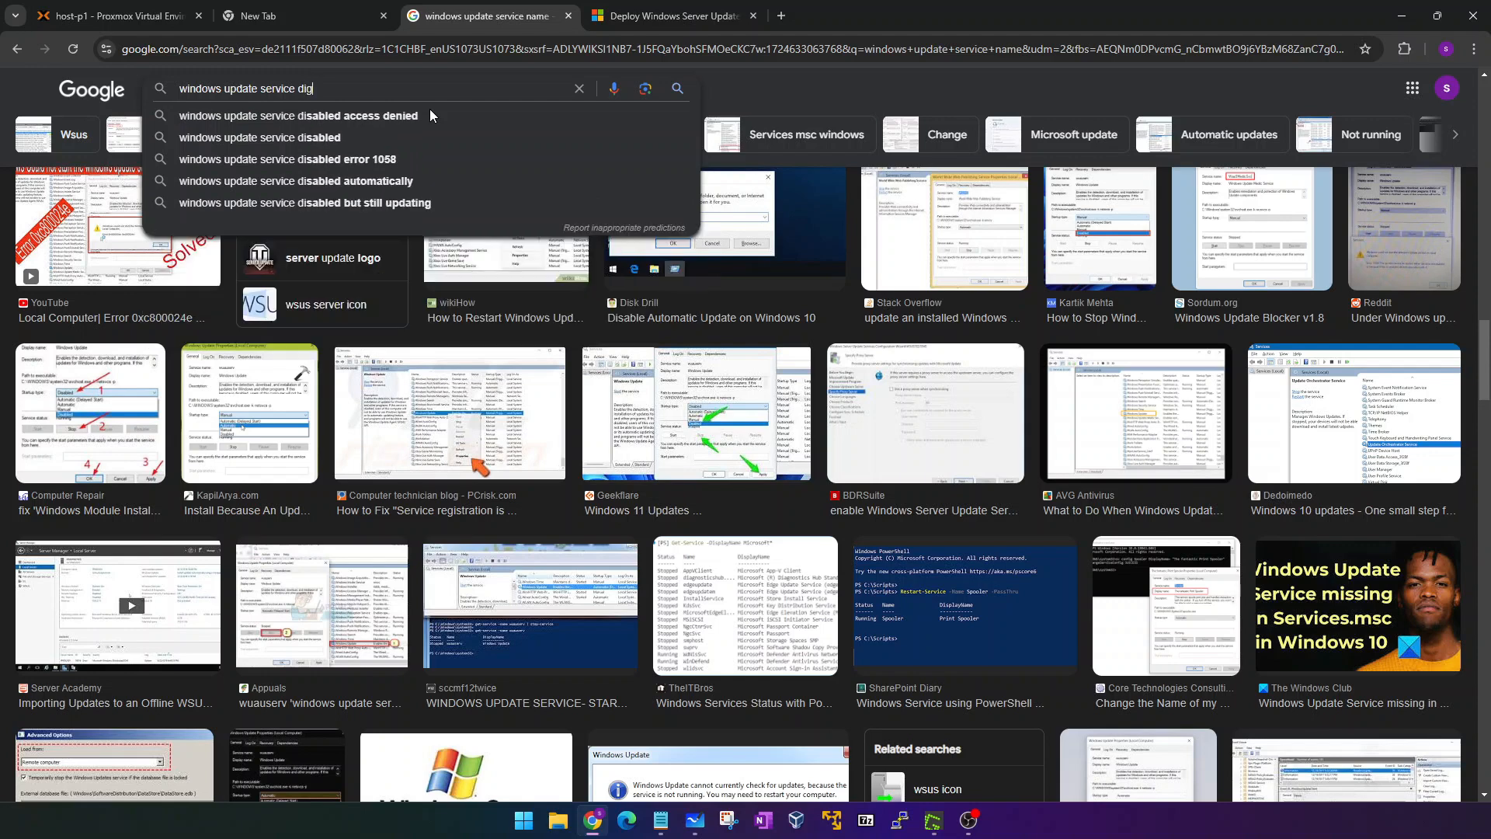
key(Return)
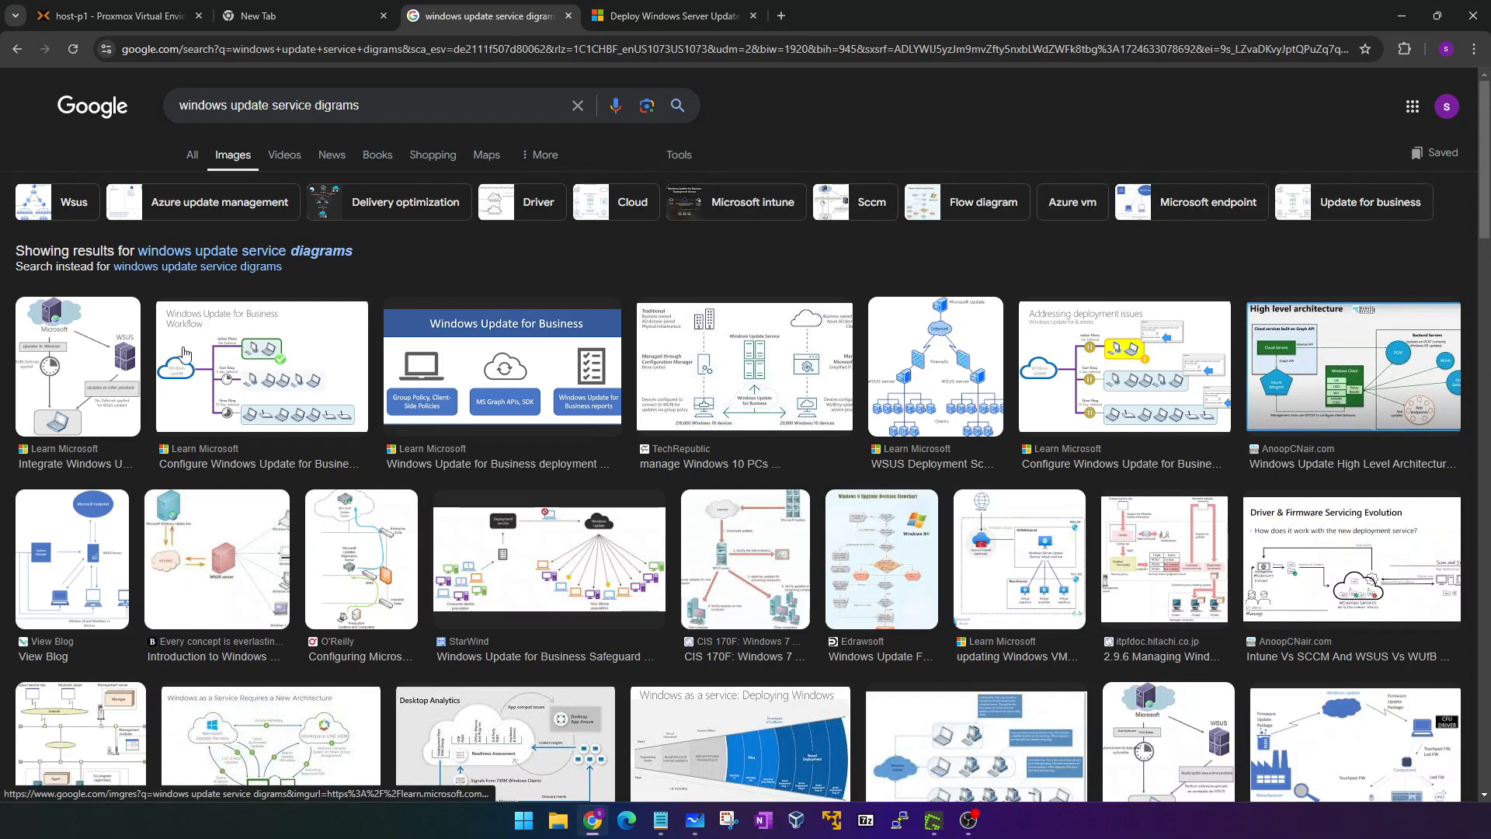
Step: Preview the "Introduction to Windows Updates" and "CIS 170F: Windows 7 Administration" WSUS diagrams, and browse further image results
click(226, 553)
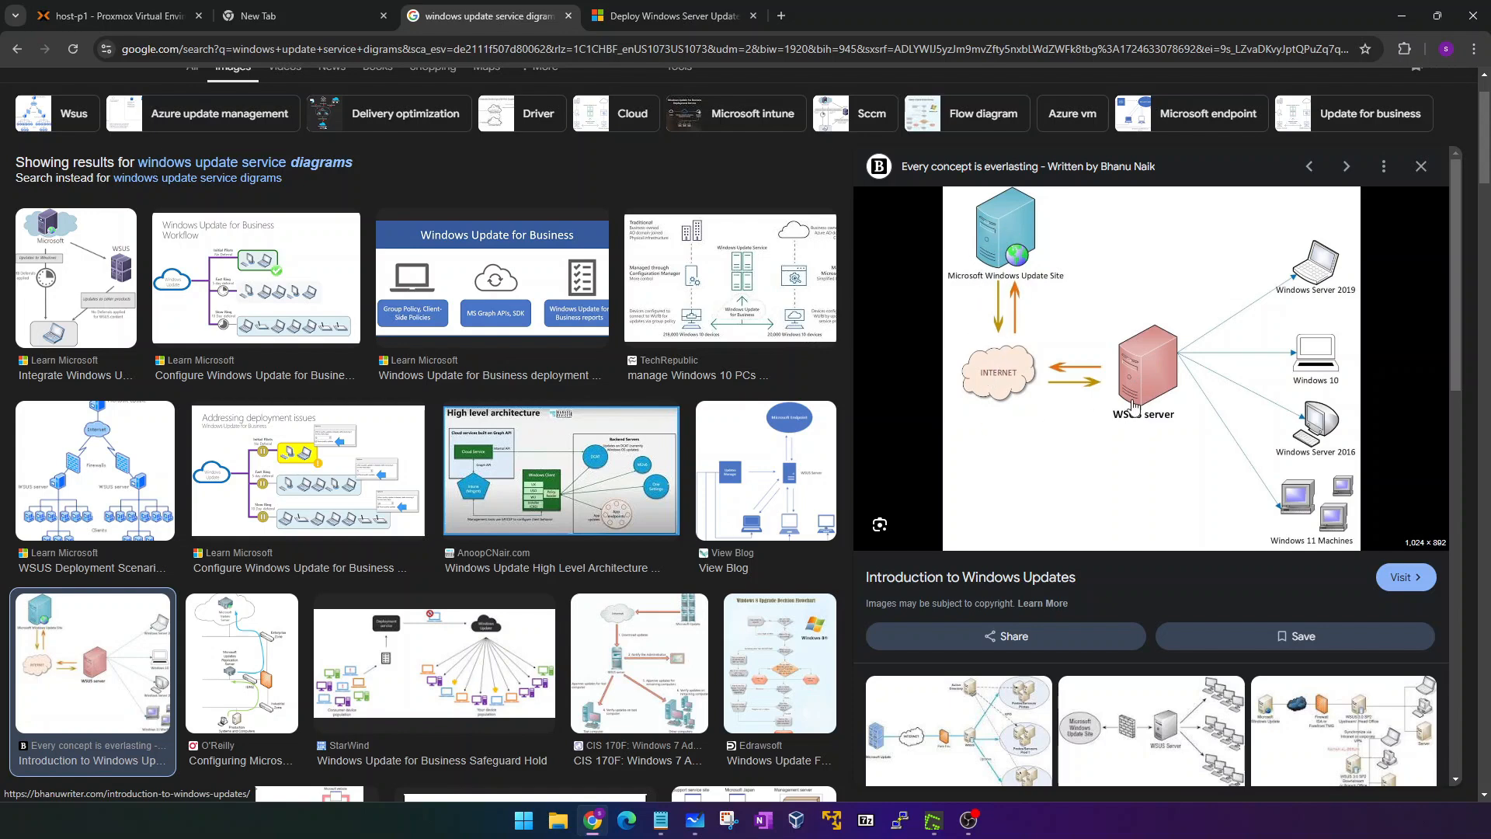
scroll(1060, 443, down, 2)
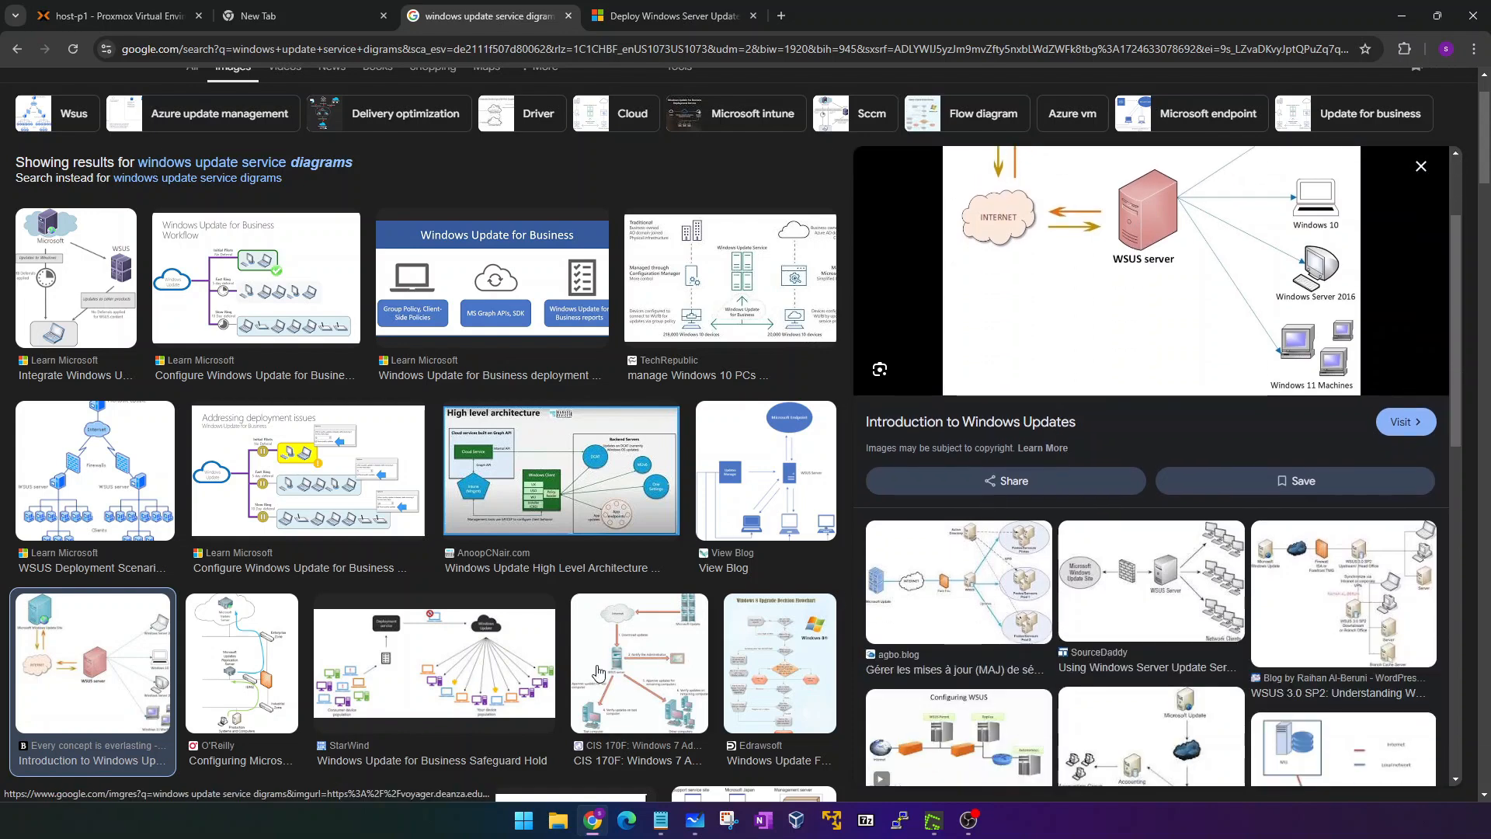
click(639, 662)
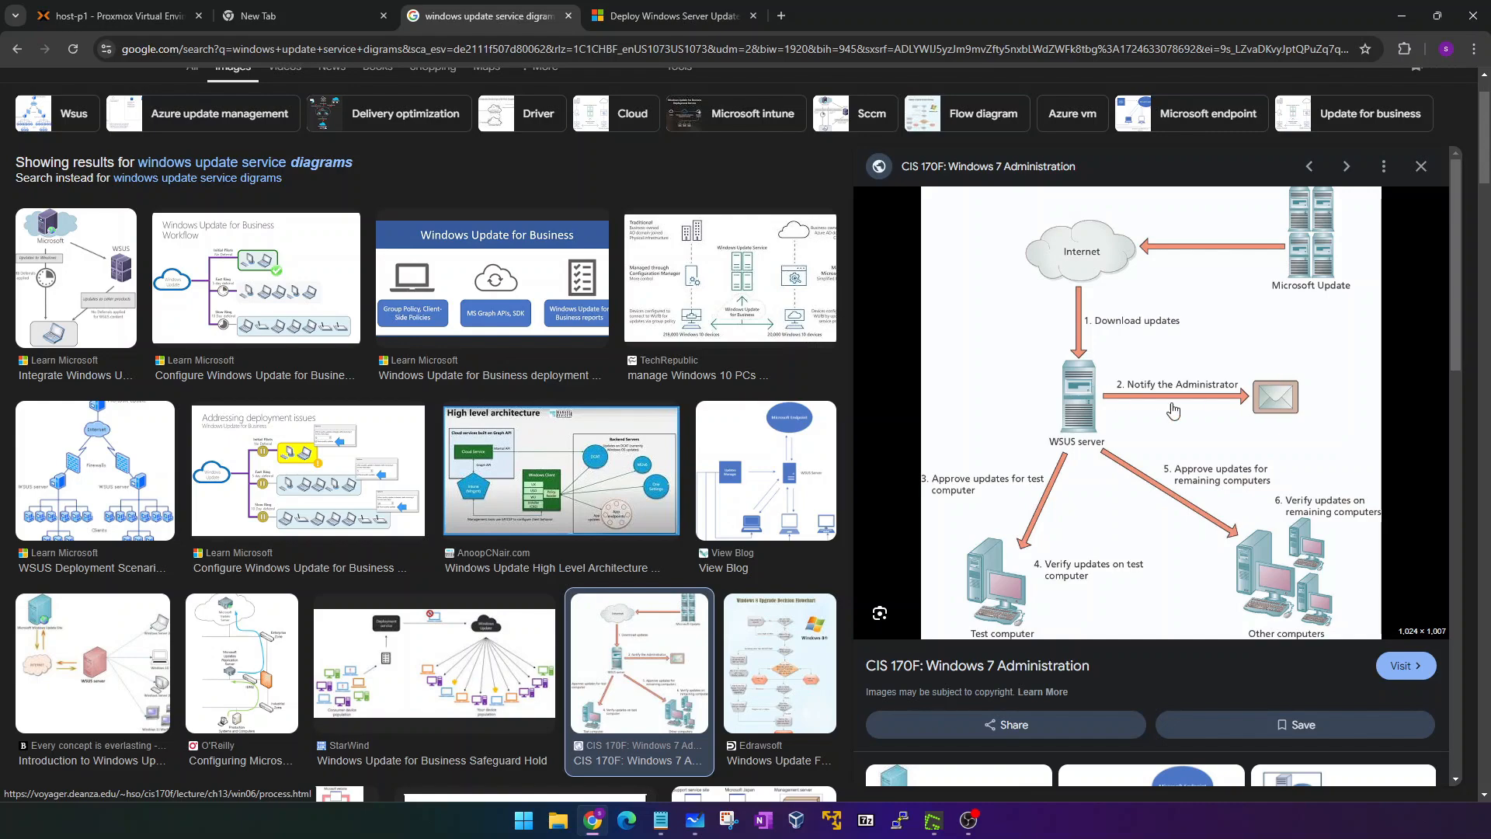
scroll(318, 398, down, 1)
scroll(318, 397, down, 5)
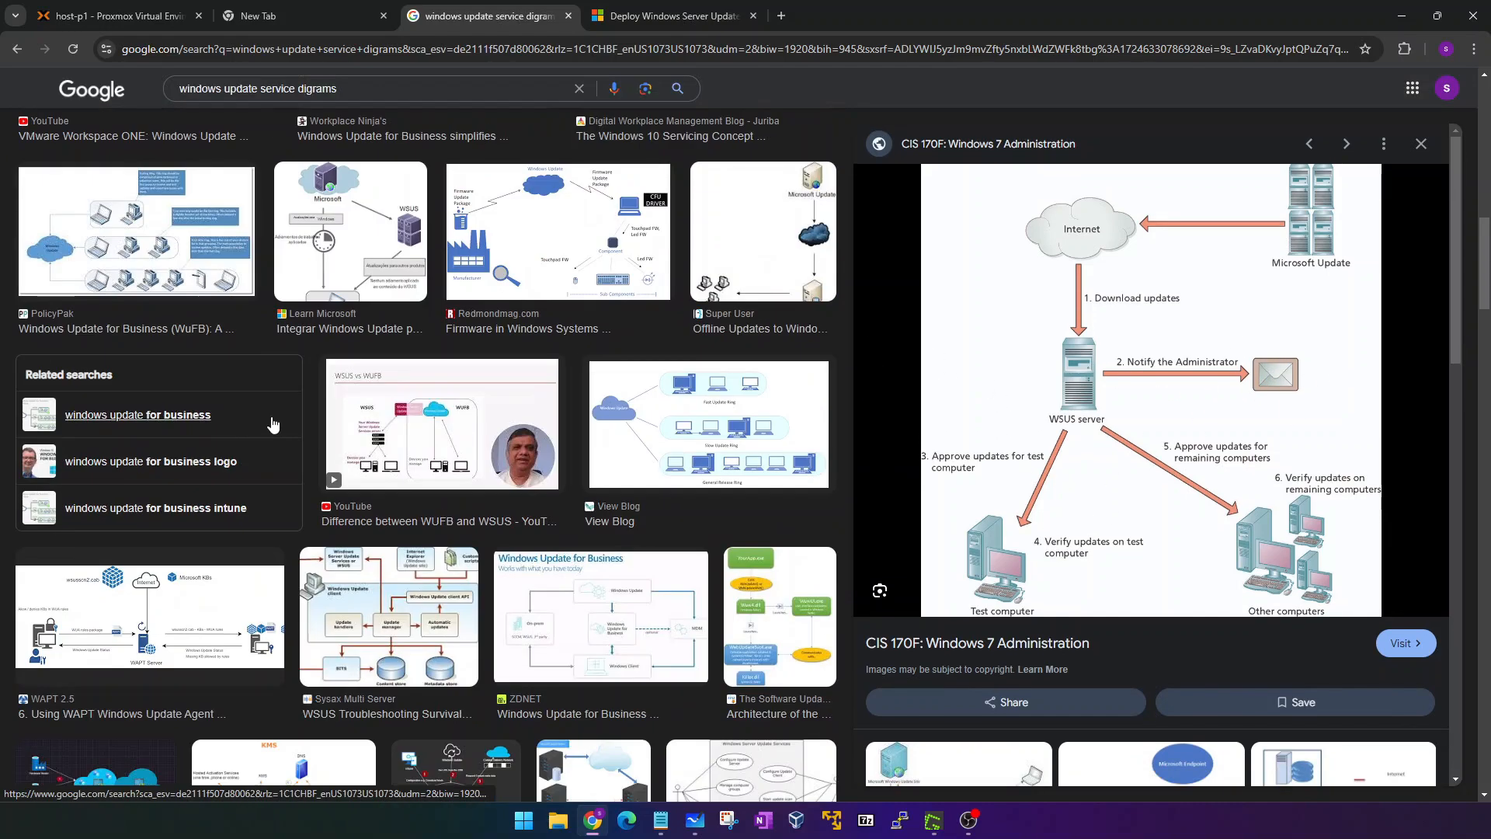
Step: Switch to the Proxmox console of DC-1 and minimize Server Manager to show the desktop
click(313, 16)
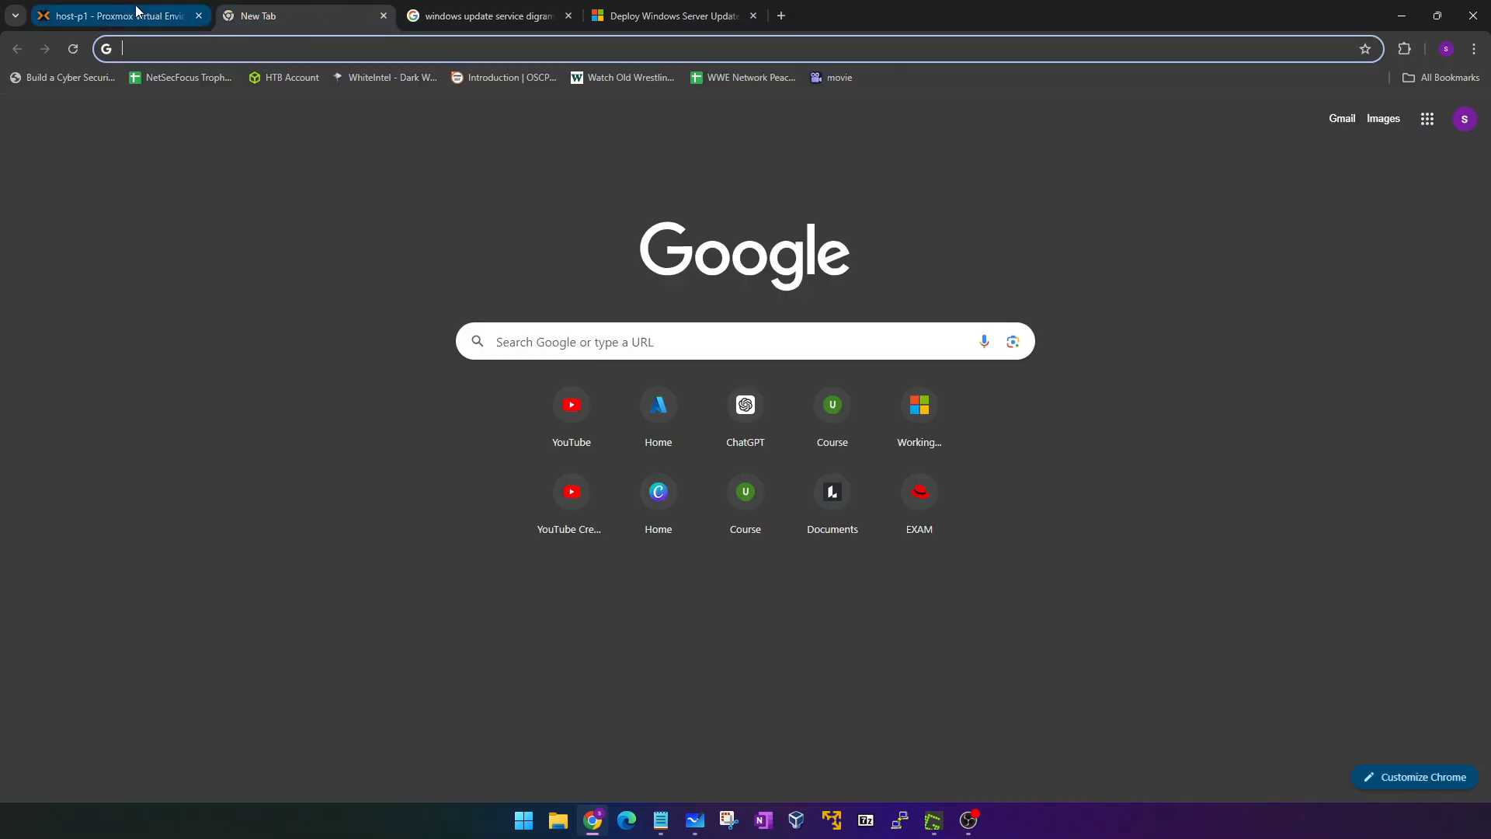
click(139, 15)
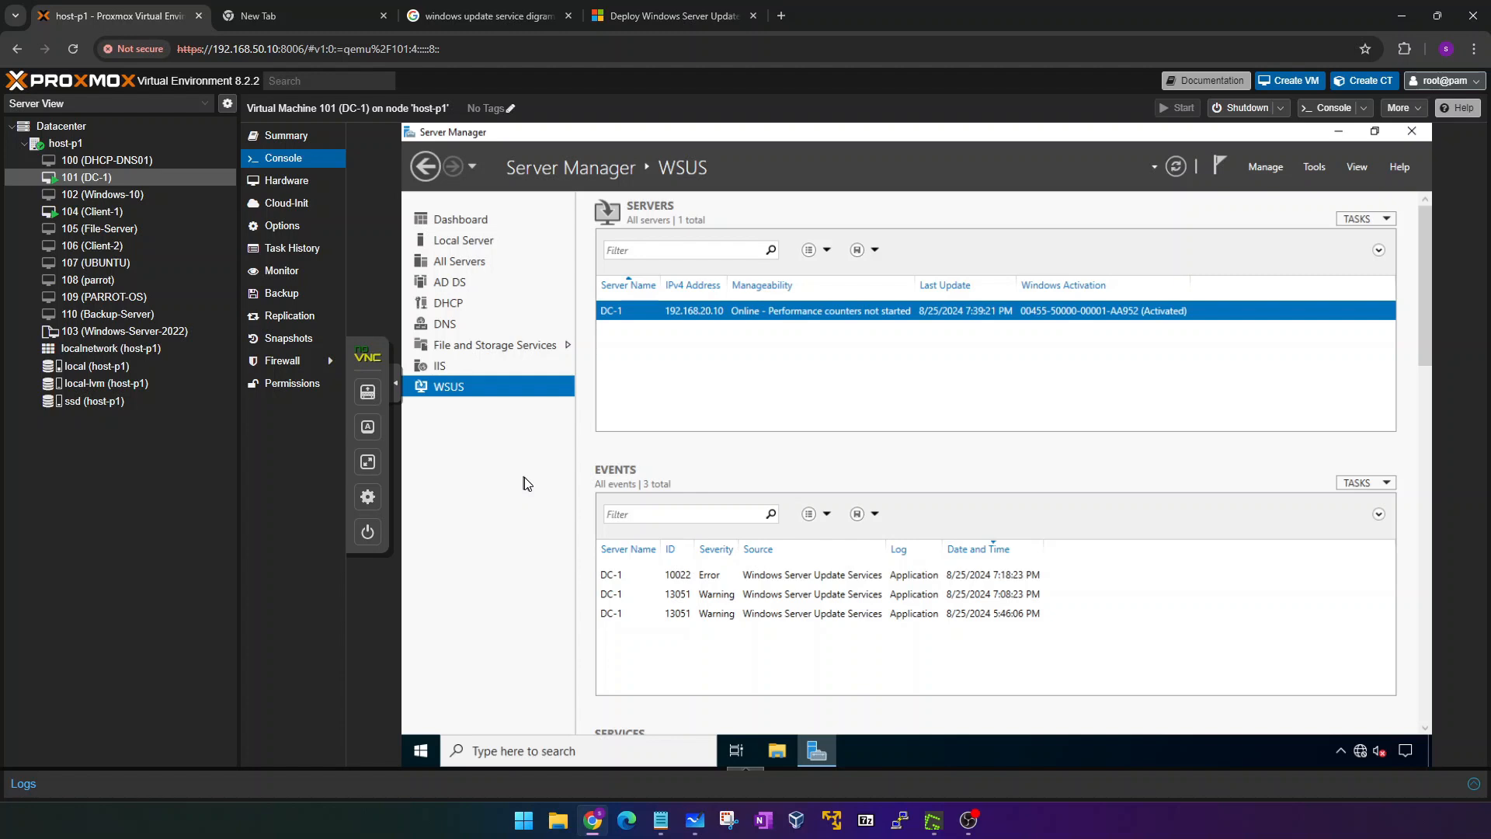
click(1338, 132)
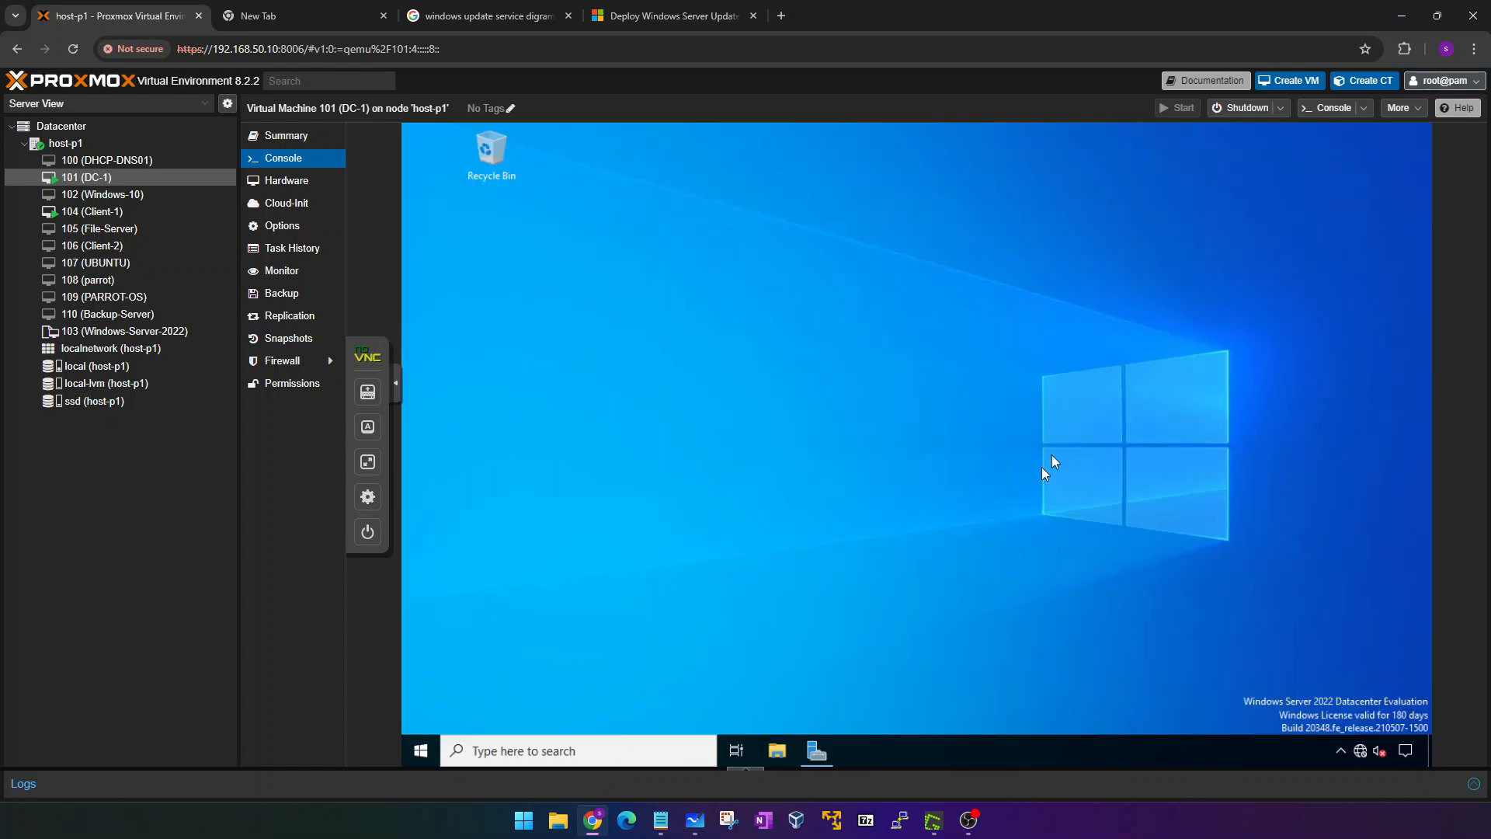
drag(638, 205, 1103, 516)
drag(1219, 687, 1430, 732)
drag(1167, 643, 1426, 731)
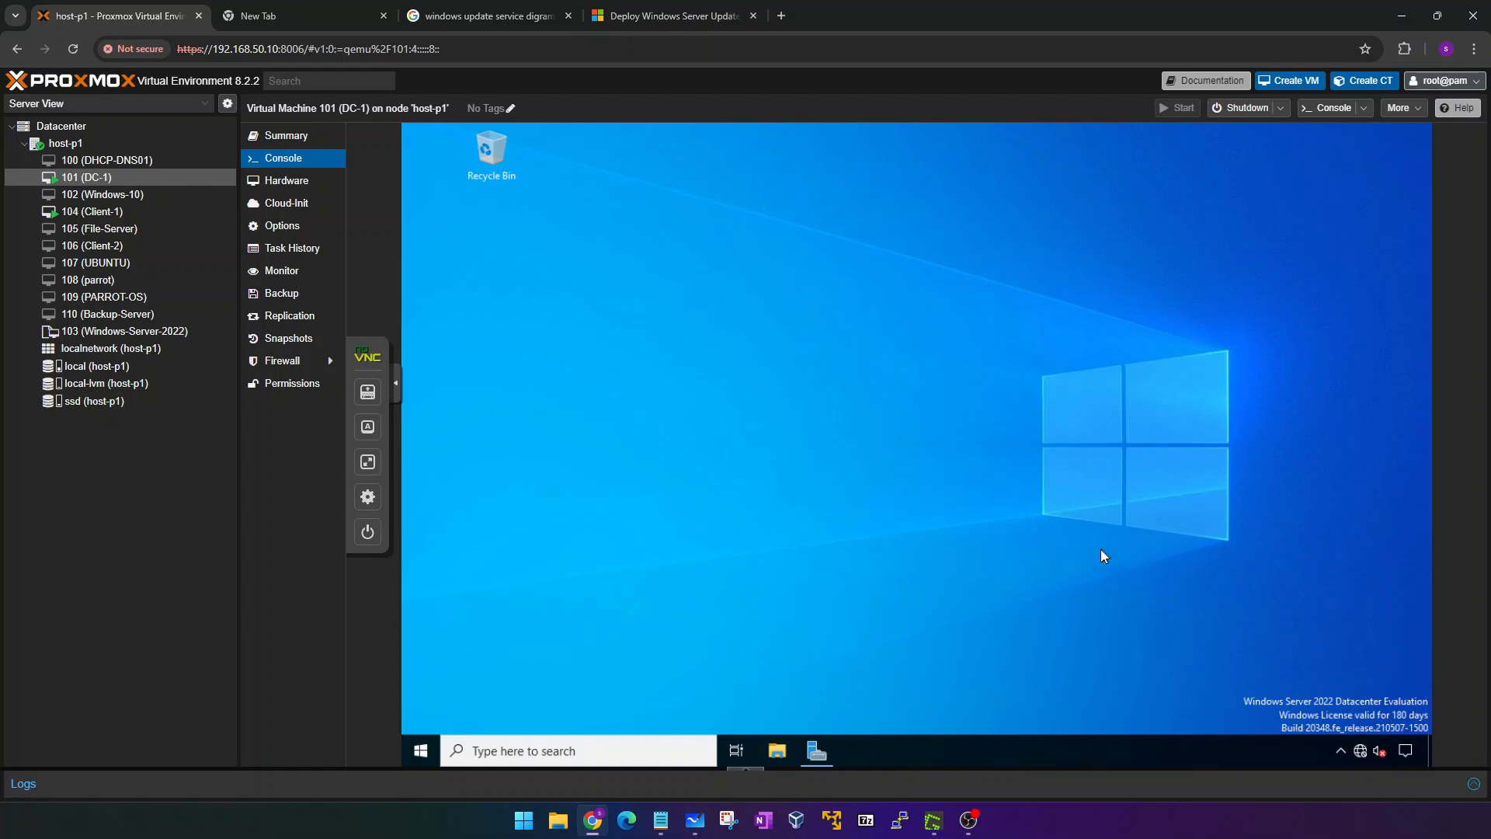